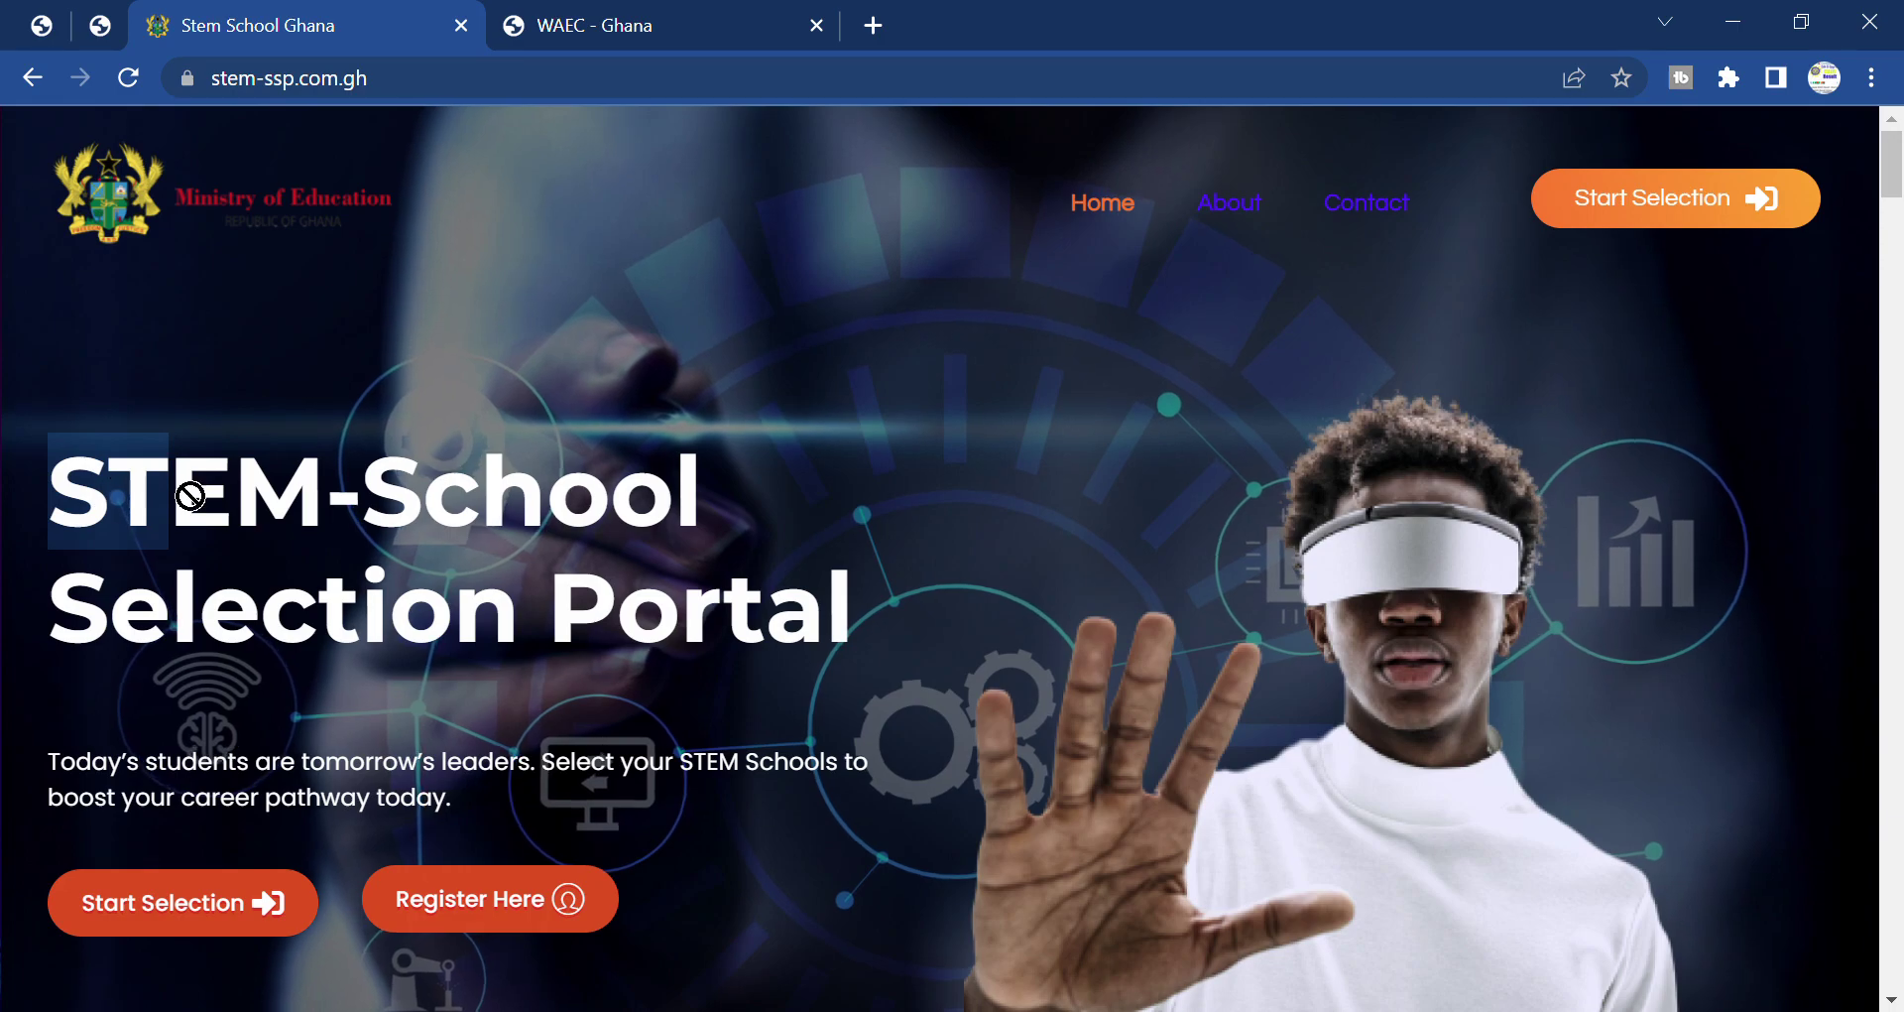
Highlight and clear the hero title text, then scroll to the 'STEM education goes beyond school subjects' section.
{"action": "left_click_drag", "start_coordinate": [790, 602], "coordinate": [449, 407]}
{"action": "left_click", "coordinate": [922, 436]}
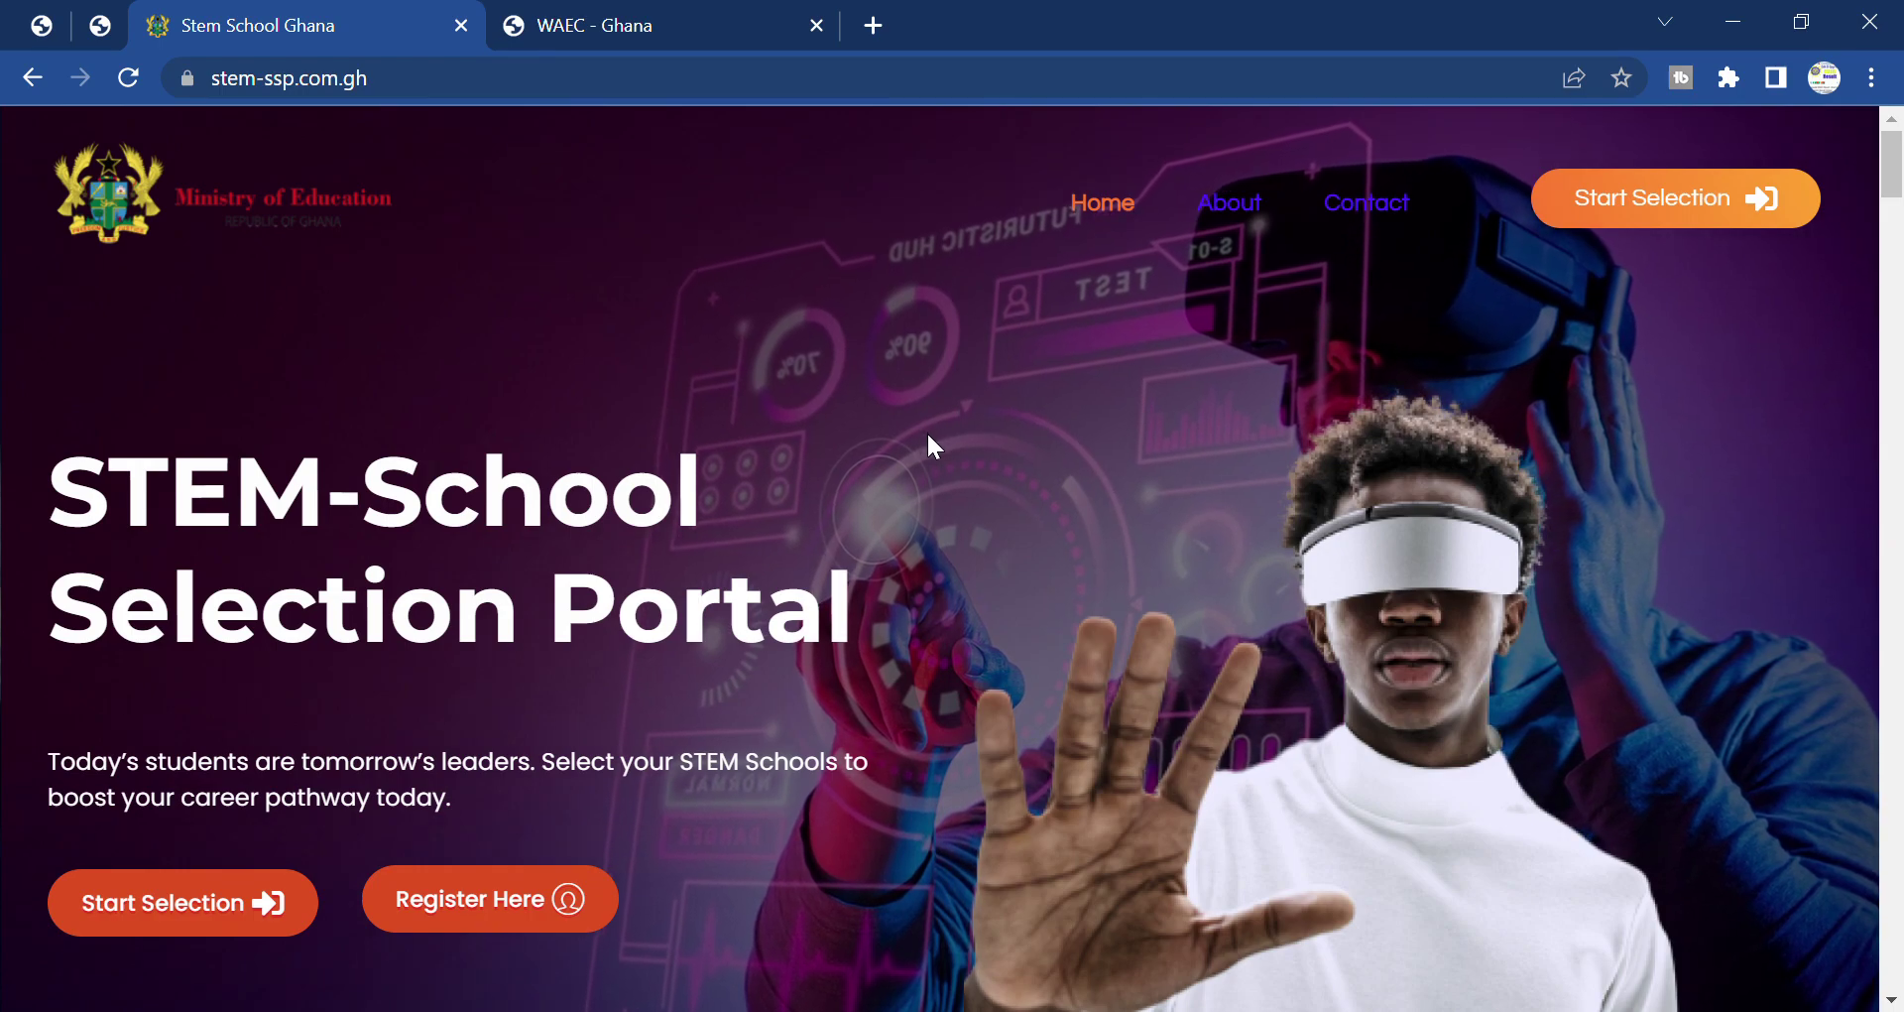
{"action": "scroll", "coordinate": [932, 441], "scroll_direction": "down", "scroll_amount": 8}
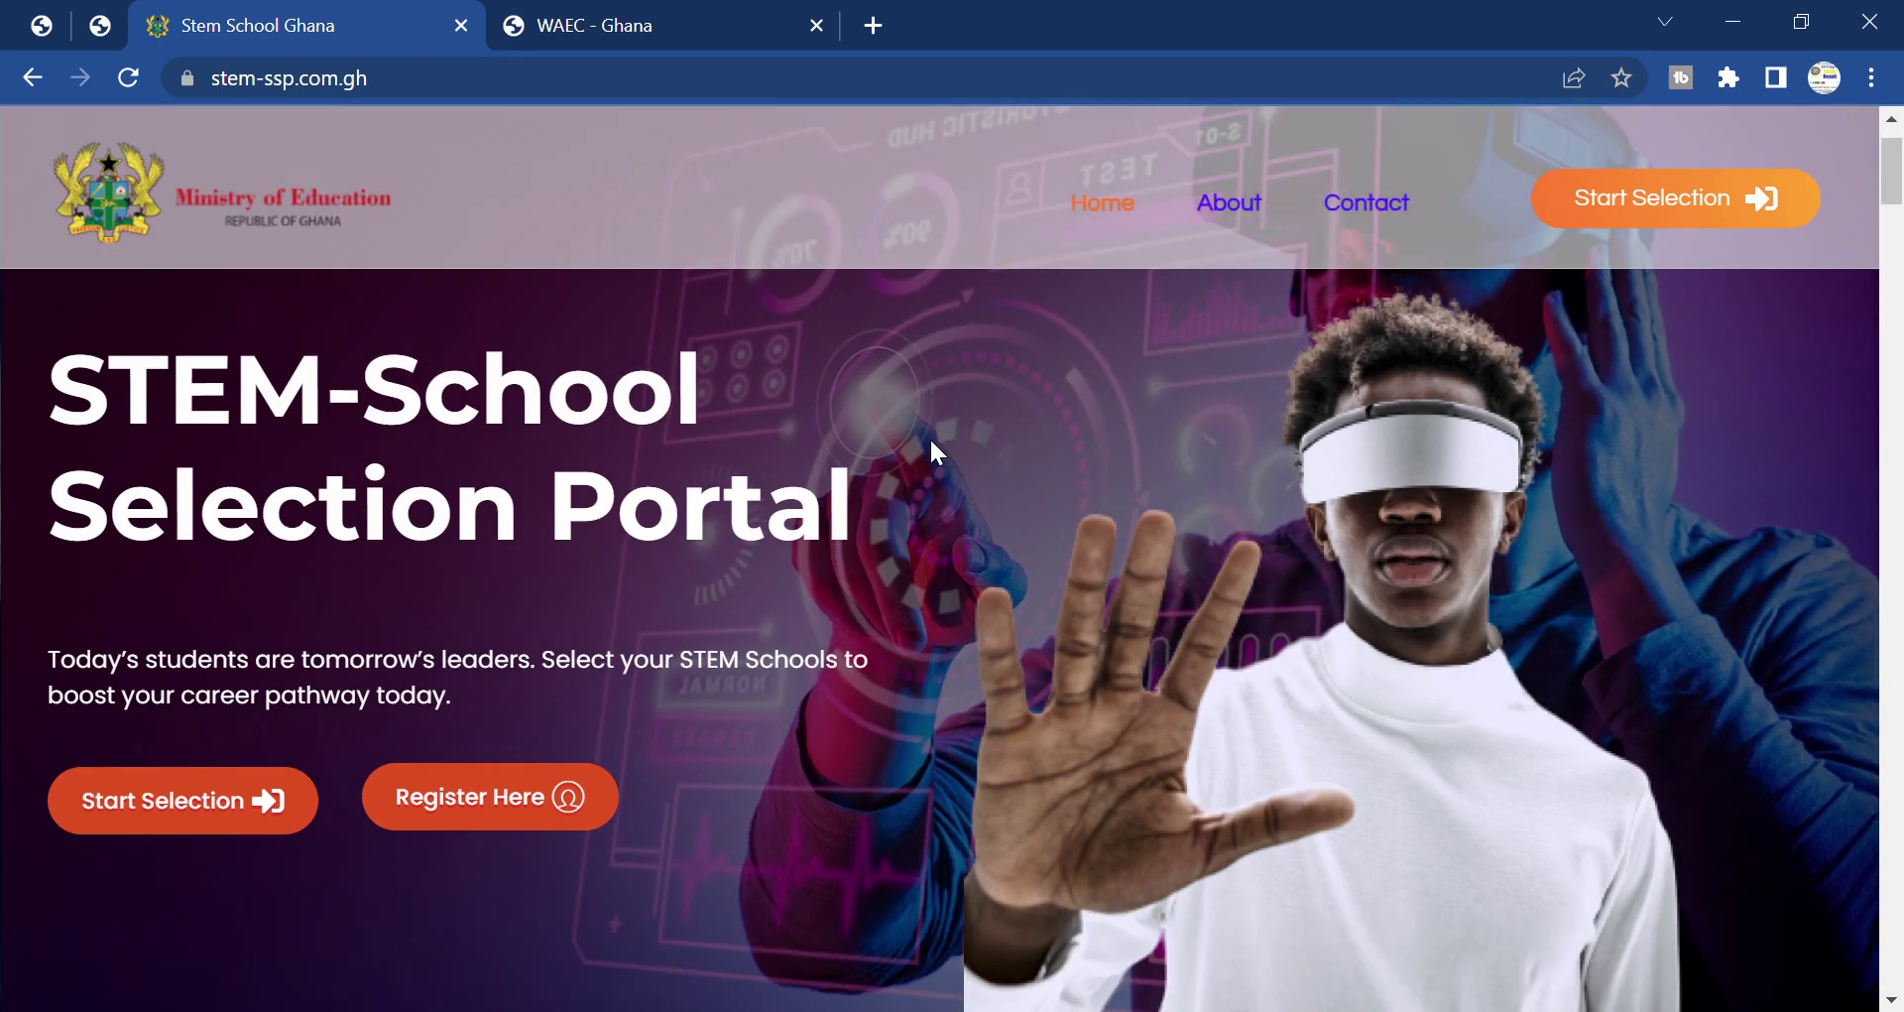
{"action": "scroll", "coordinate": [930, 438], "scroll_direction": "up", "scroll_amount": 6}
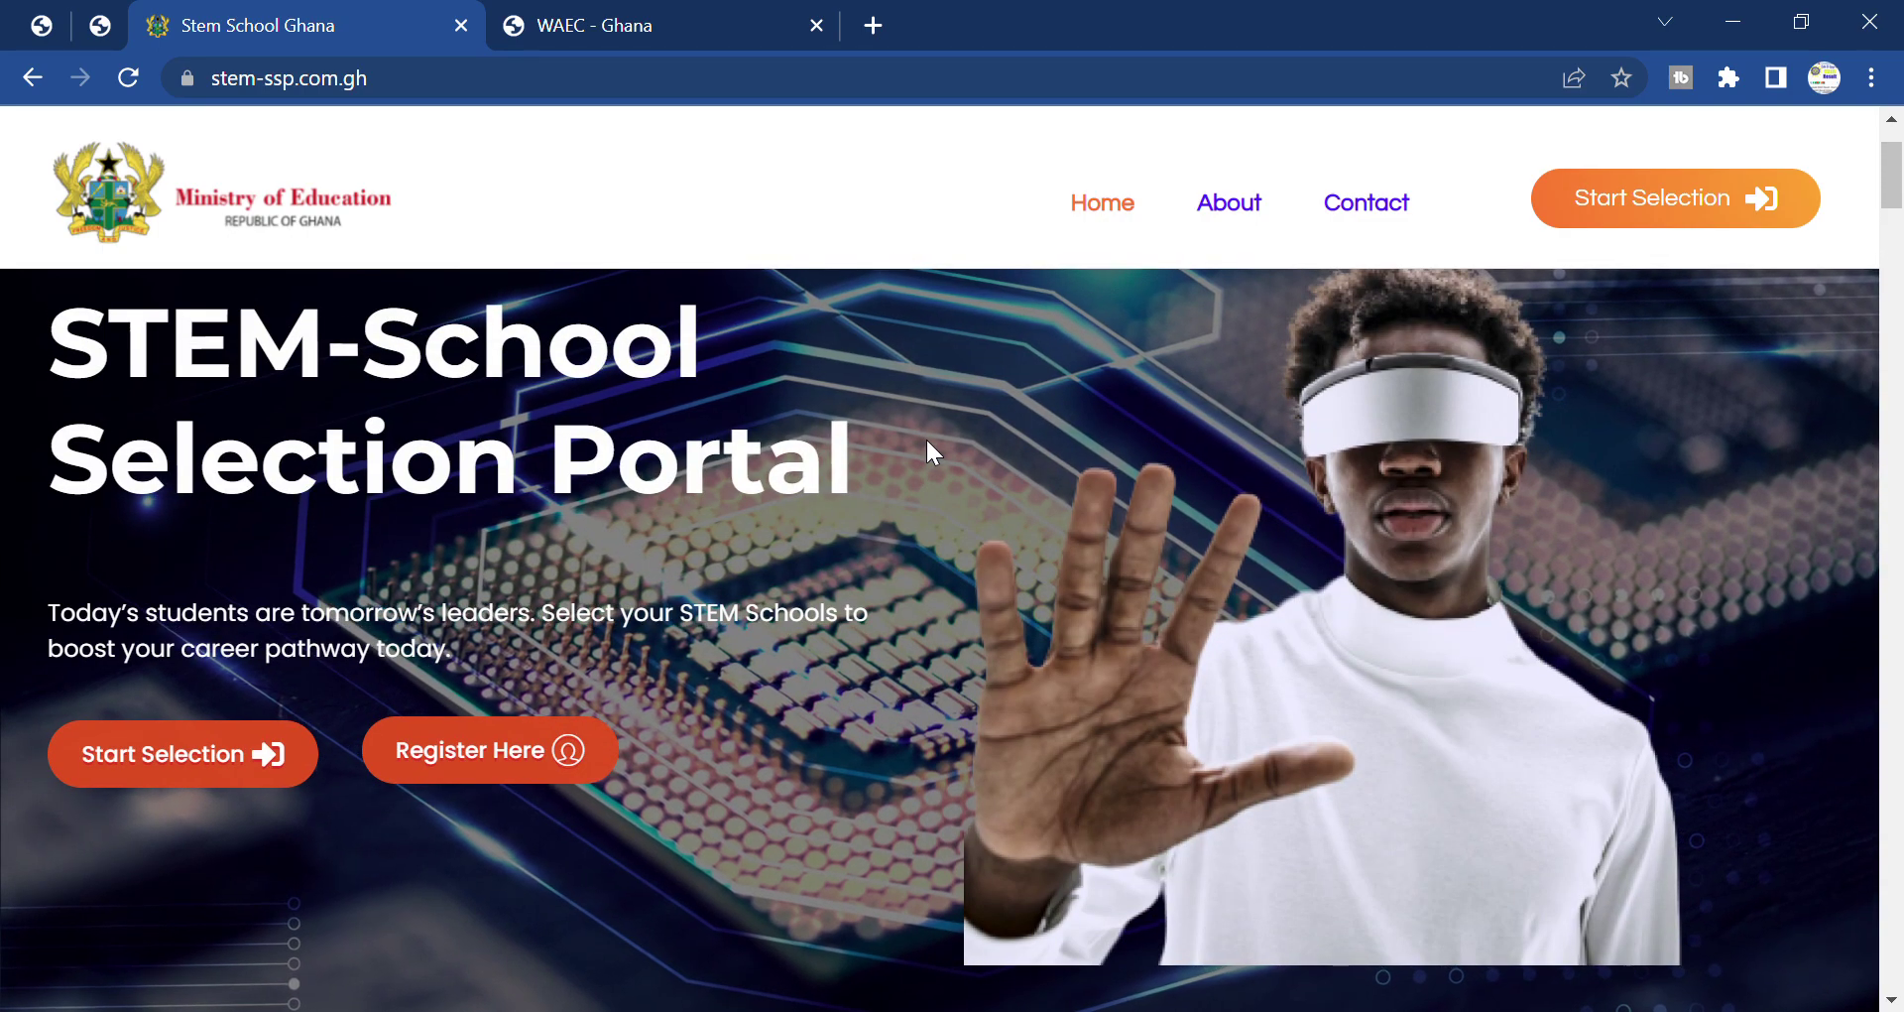
{"action": "scroll", "coordinate": [929, 443], "scroll_direction": "up", "scroll_amount": 2}
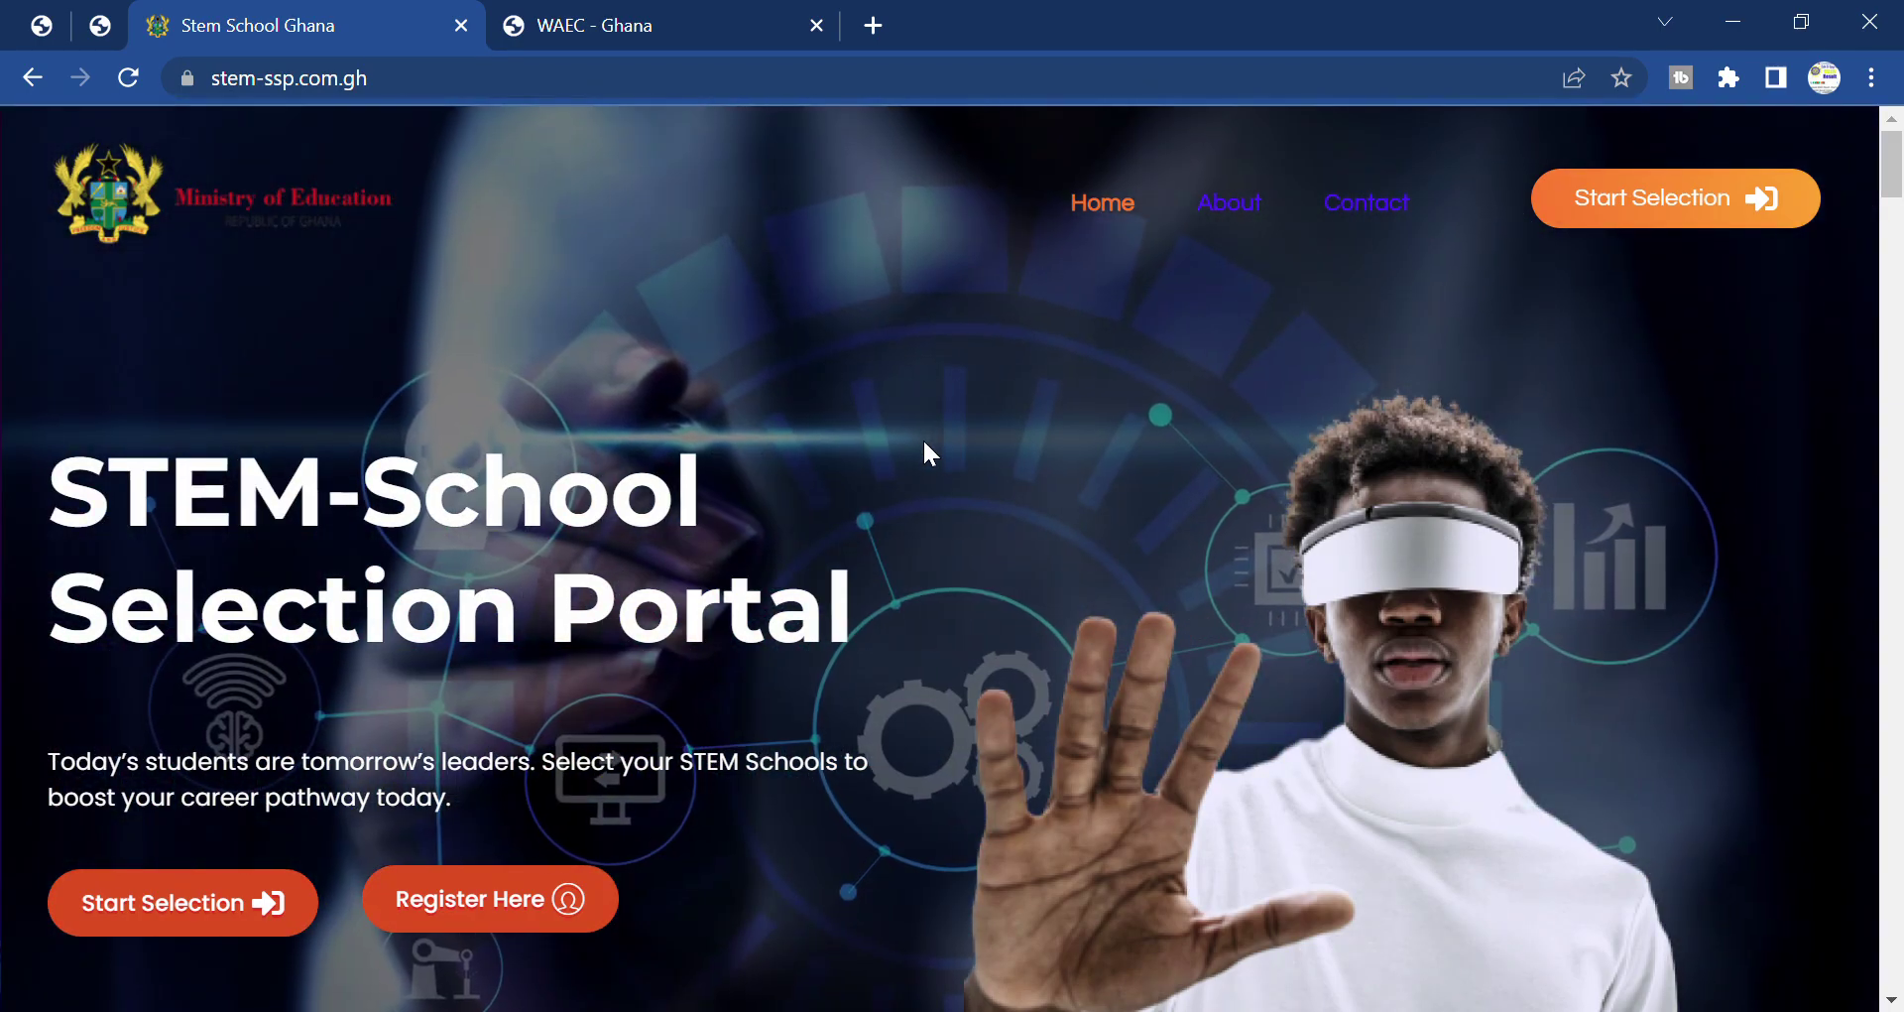
{"action": "scroll", "coordinate": [924, 443], "scroll_direction": "down", "scroll_amount": 1}
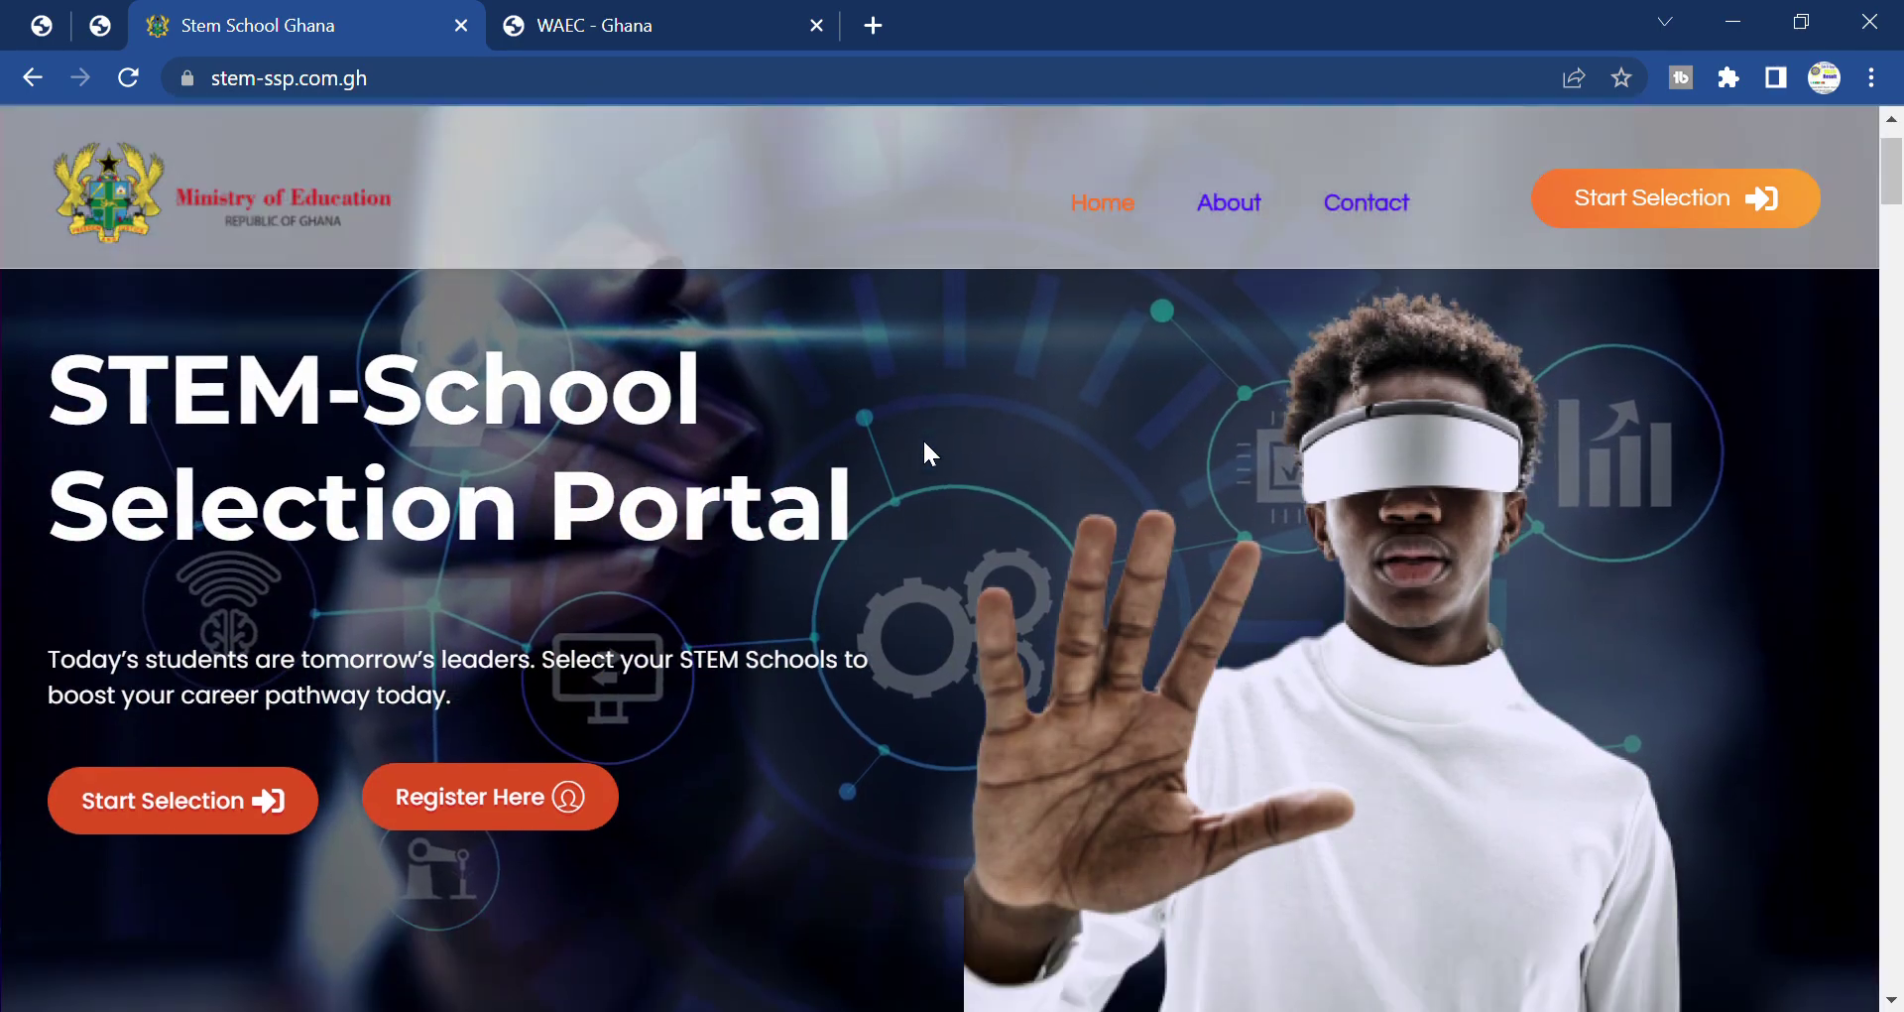
{"action": "scroll", "coordinate": [924, 444], "scroll_direction": "down", "scroll_amount": 5}
{"action": "scroll", "coordinate": [924, 443], "scroll_direction": "down", "scroll_amount": 12}
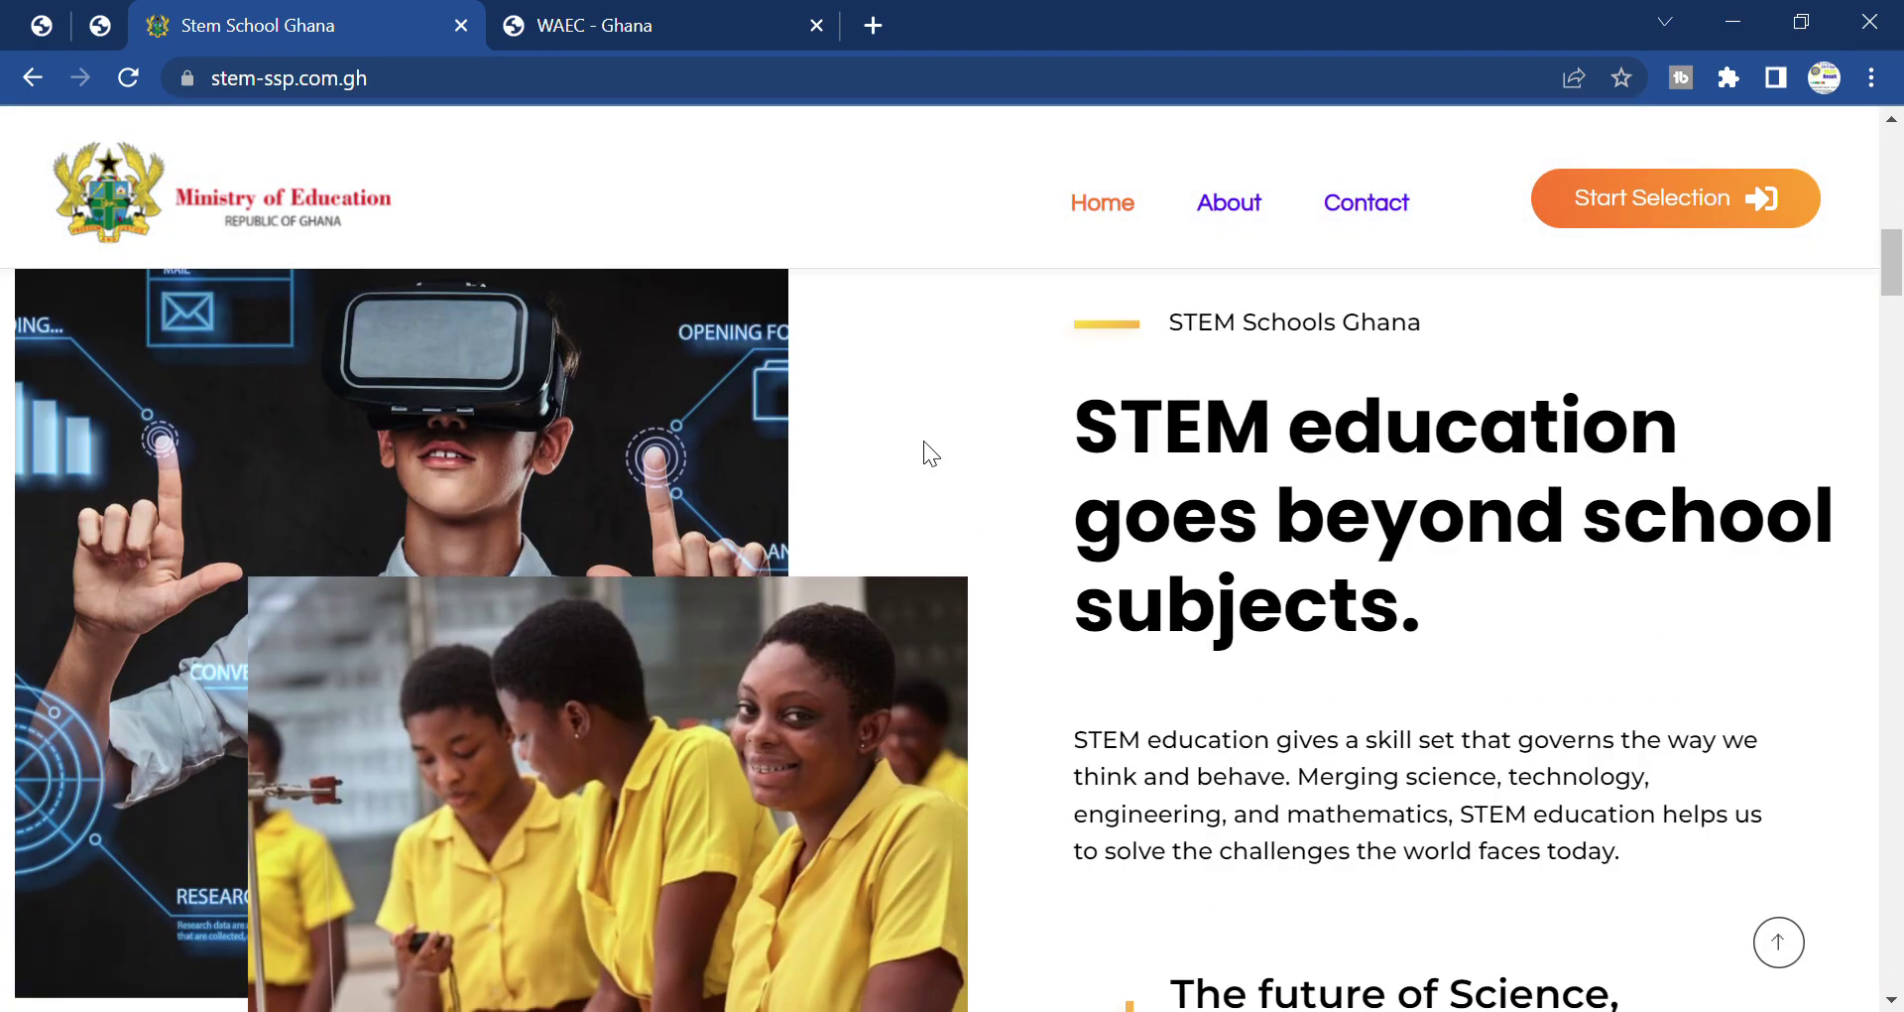
{"action": "scroll", "coordinate": [924, 440], "scroll_direction": "up", "scroll_amount": 5}
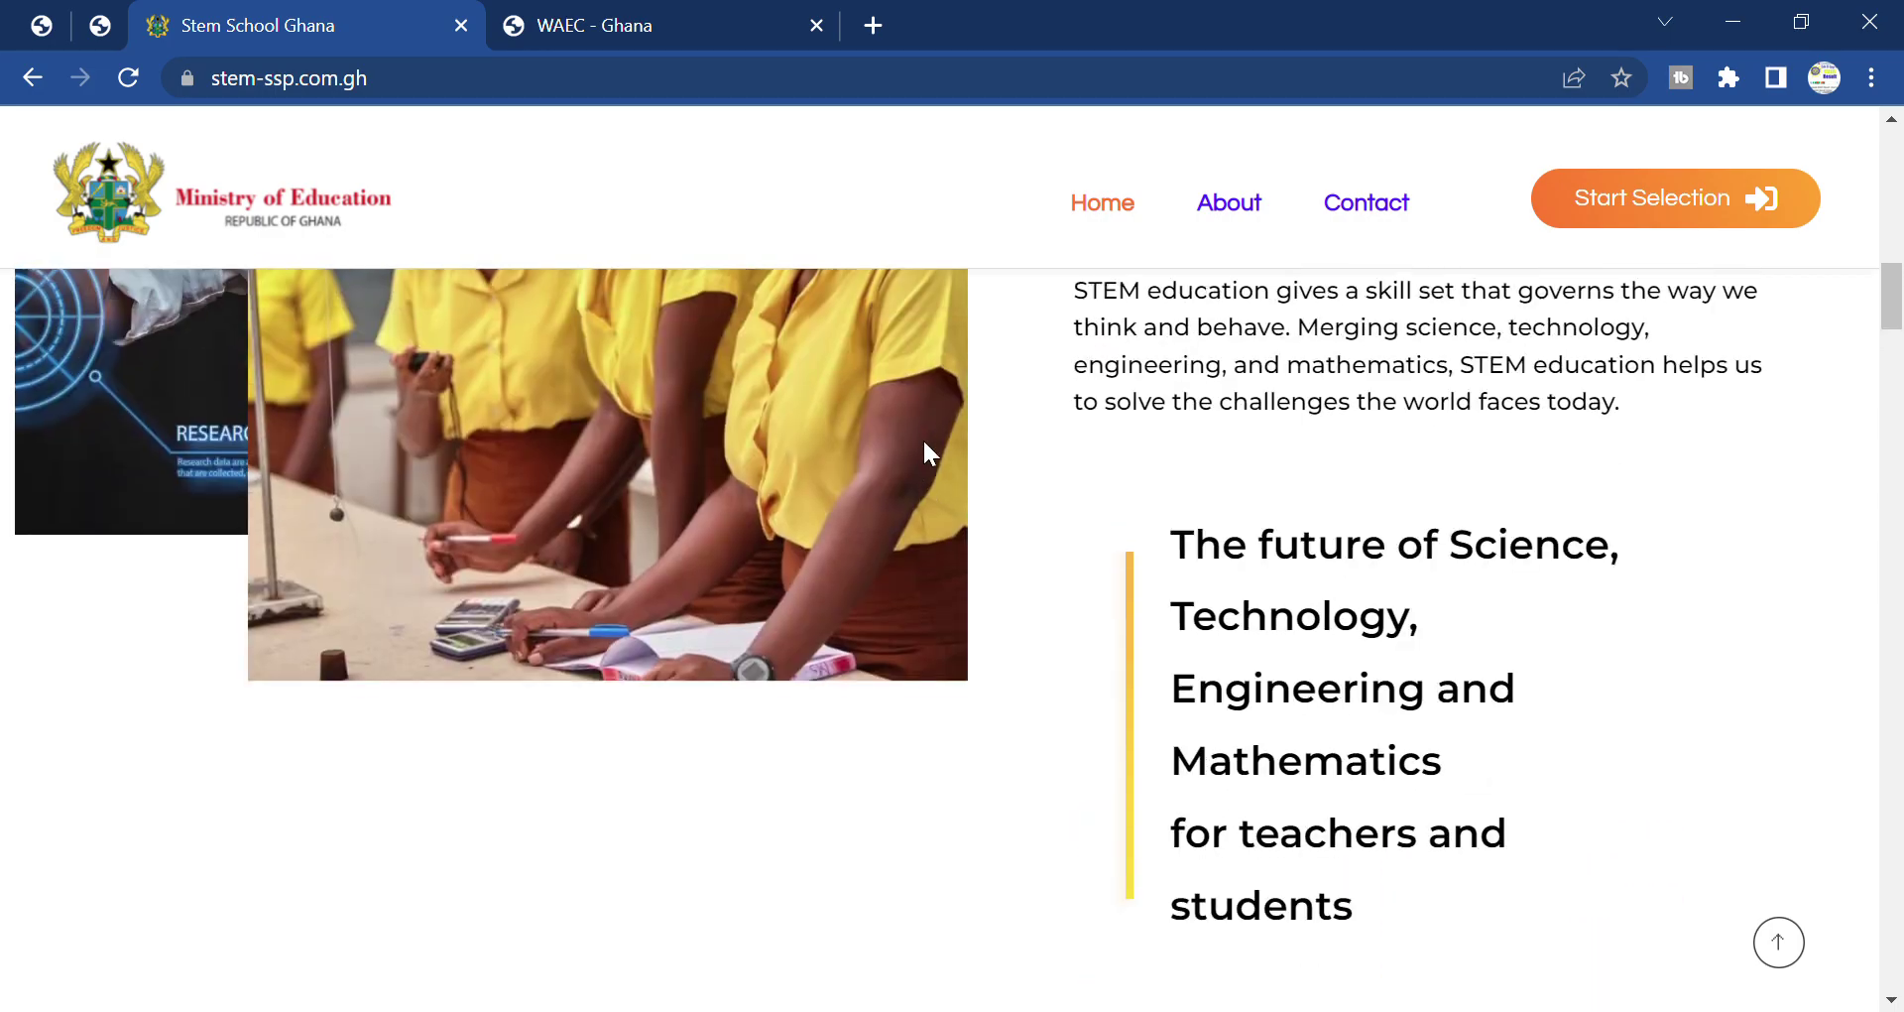
{"action": "scroll", "coordinate": [922, 438], "scroll_direction": "up", "scroll_amount": 3}
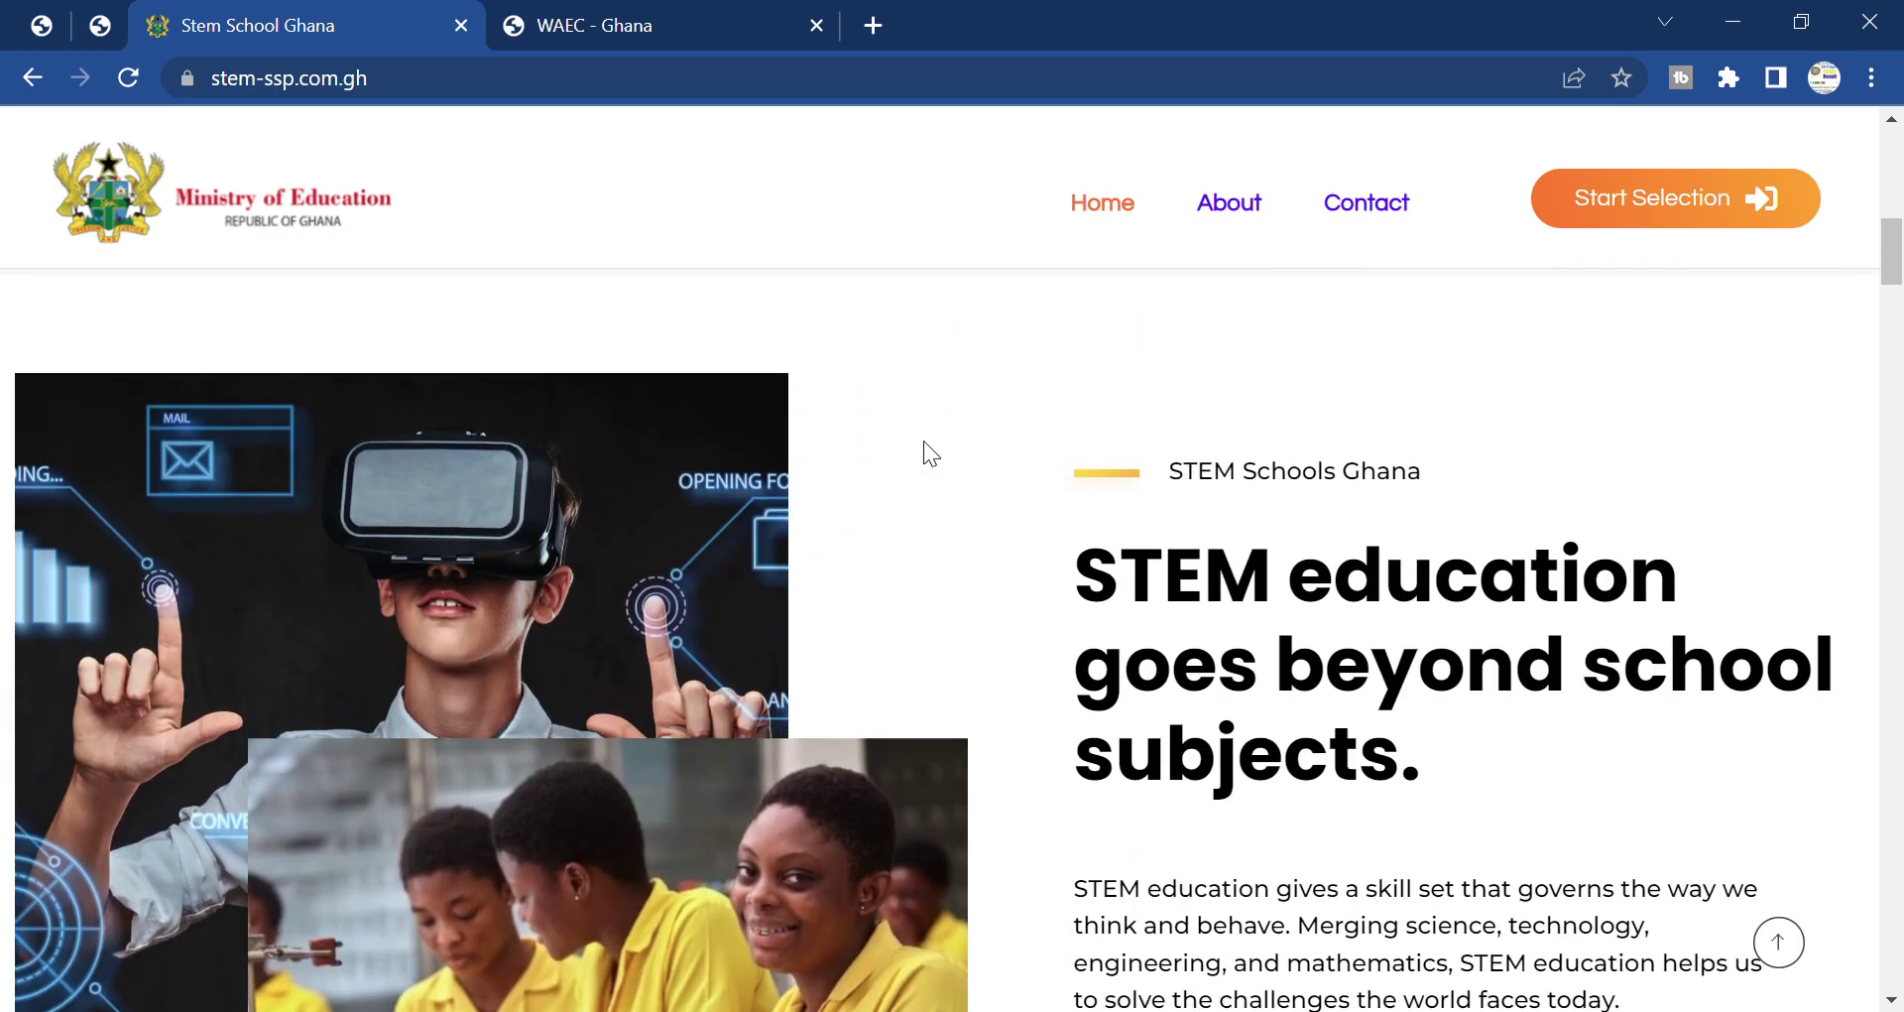
{"action": "scroll", "coordinate": [925, 441], "scroll_direction": "down", "scroll_amount": 3}
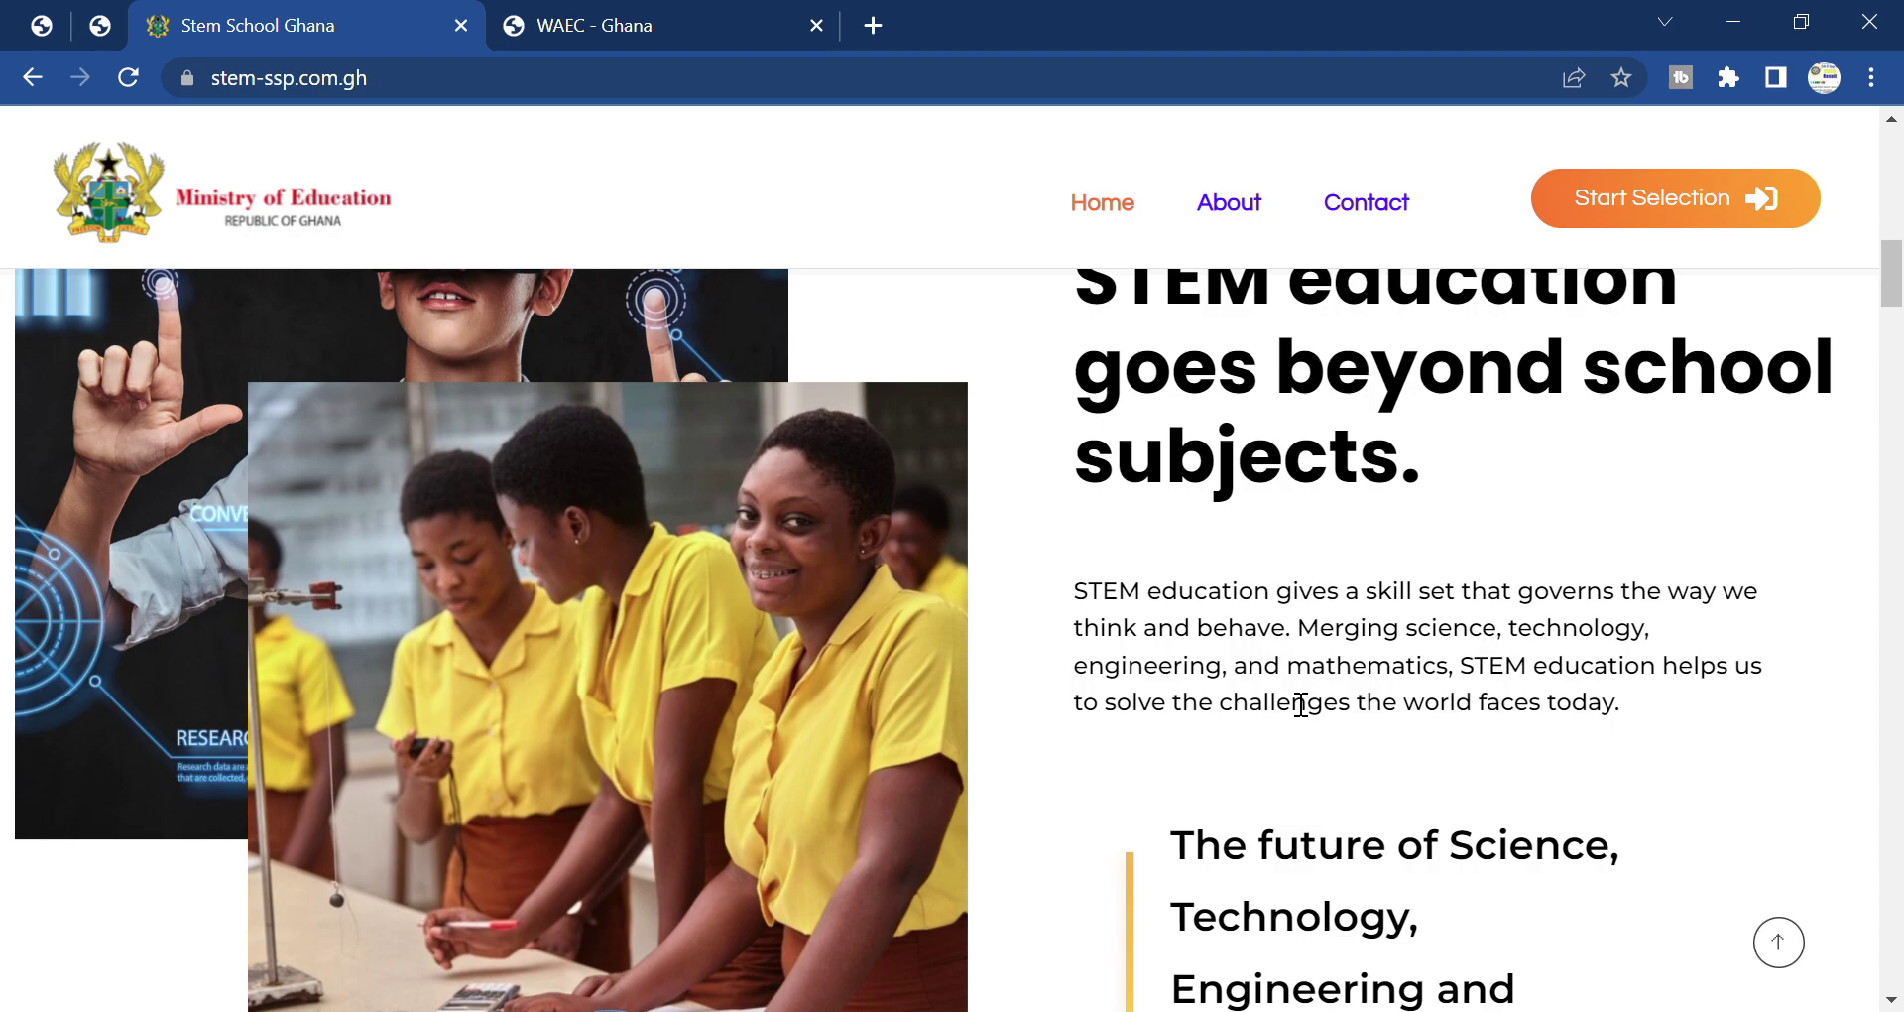
Scroll past the statistics row to the Our Mission and Our Vision cards.
{"action": "scroll", "coordinate": [1300, 704], "scroll_direction": "down", "scroll_amount": 1}
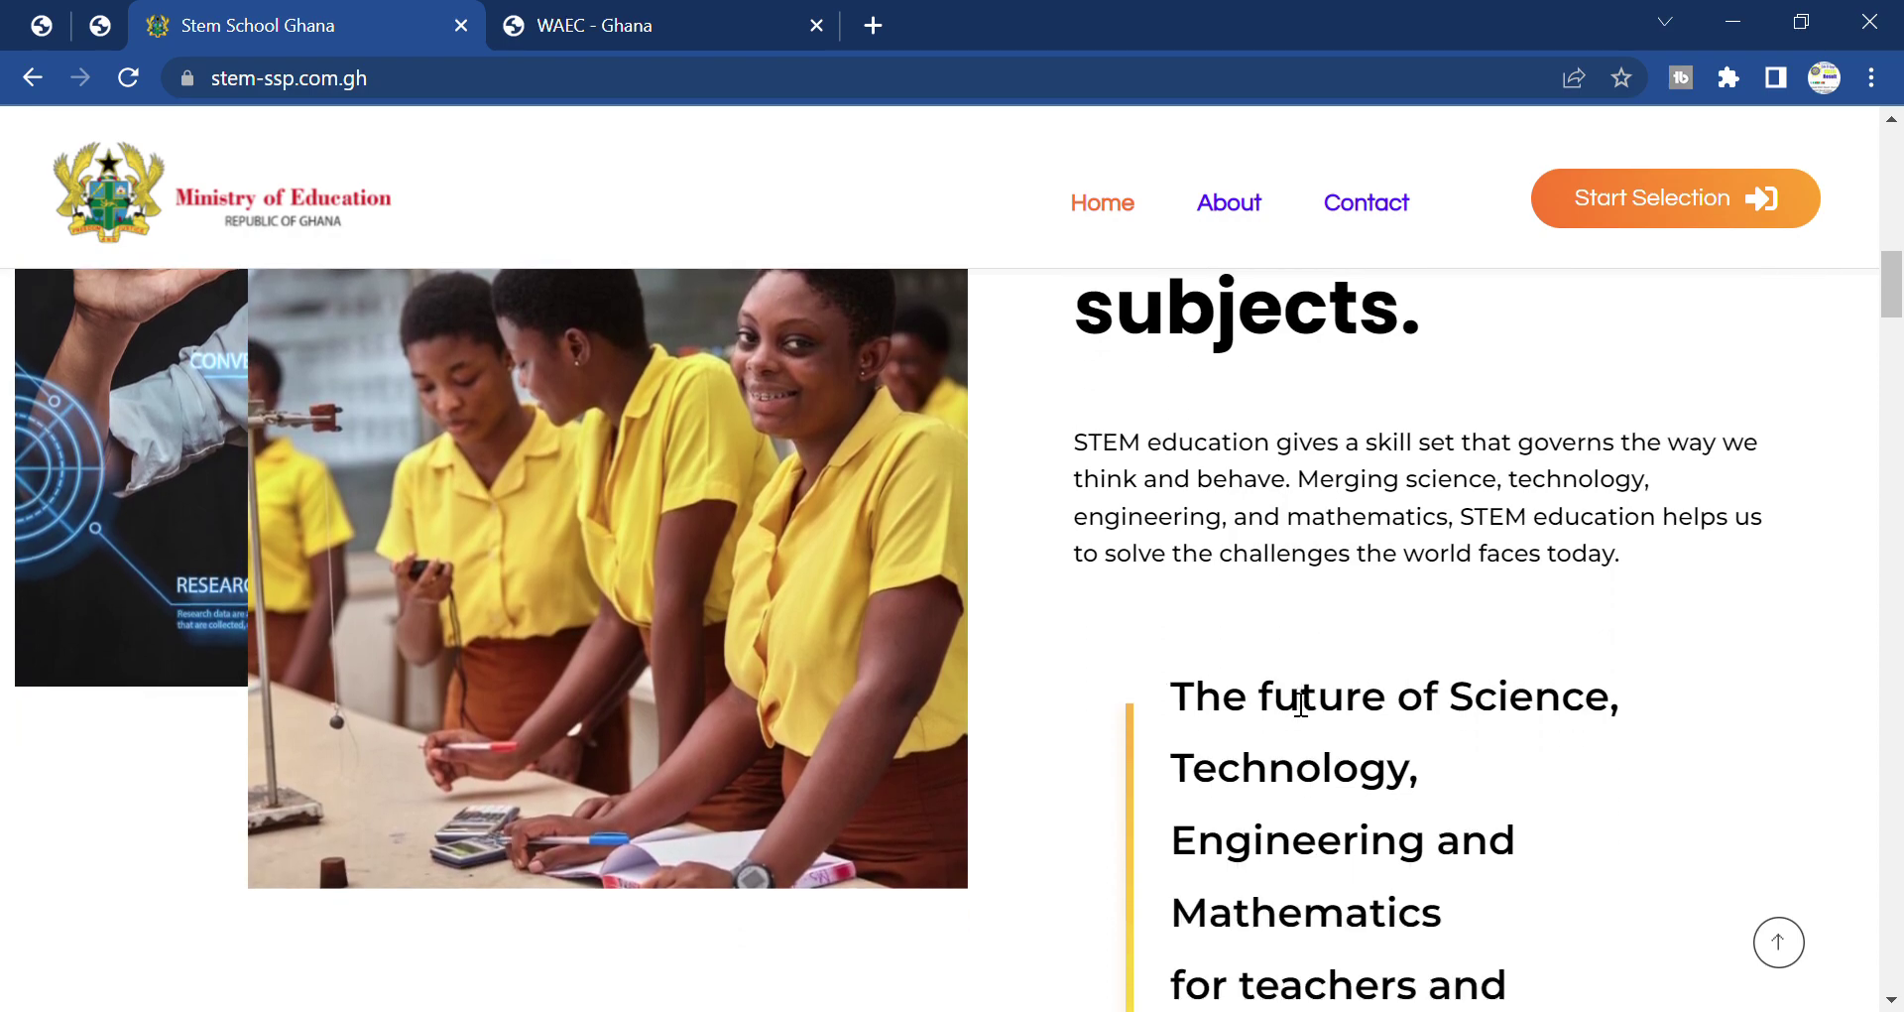
{"action": "scroll", "coordinate": [1300, 704], "scroll_direction": "down", "scroll_amount": 4}
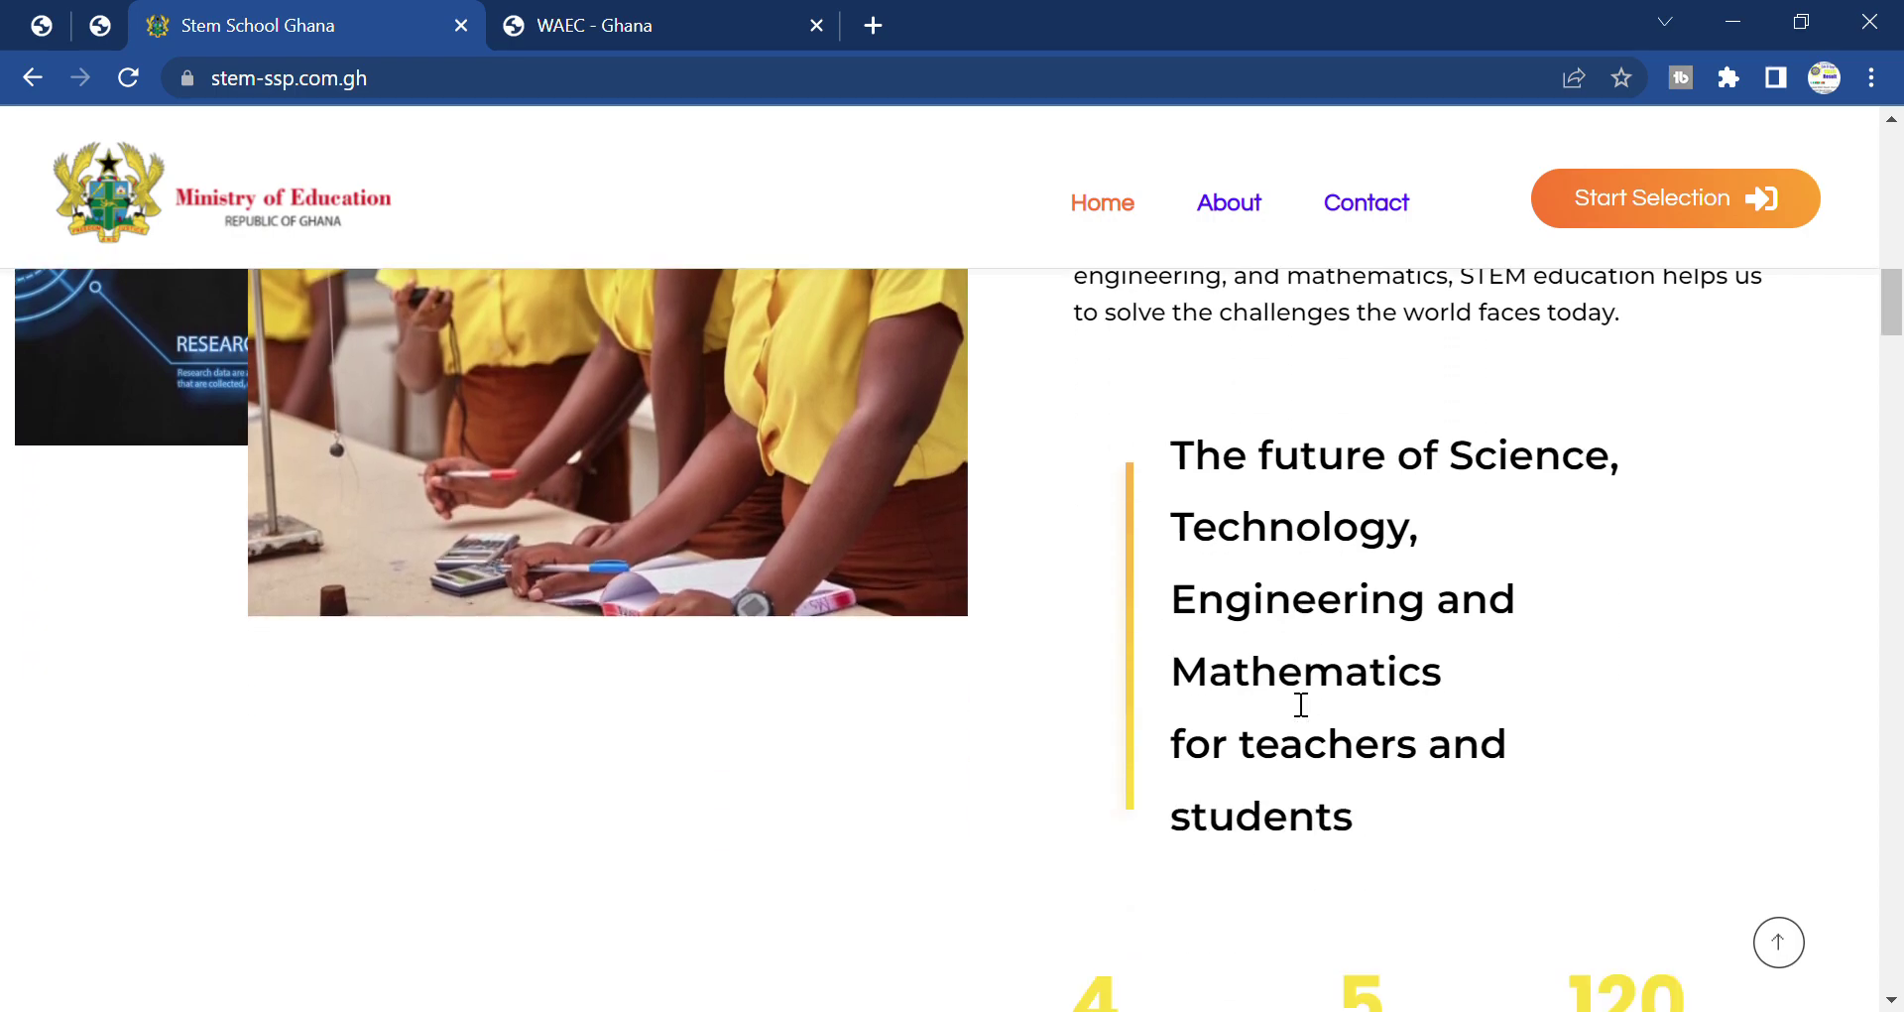
{"action": "scroll", "coordinate": [1283, 688], "scroll_direction": "down", "scroll_amount": 3}
{"action": "scroll", "coordinate": [1283, 688], "scroll_direction": "down", "scroll_amount": 5}
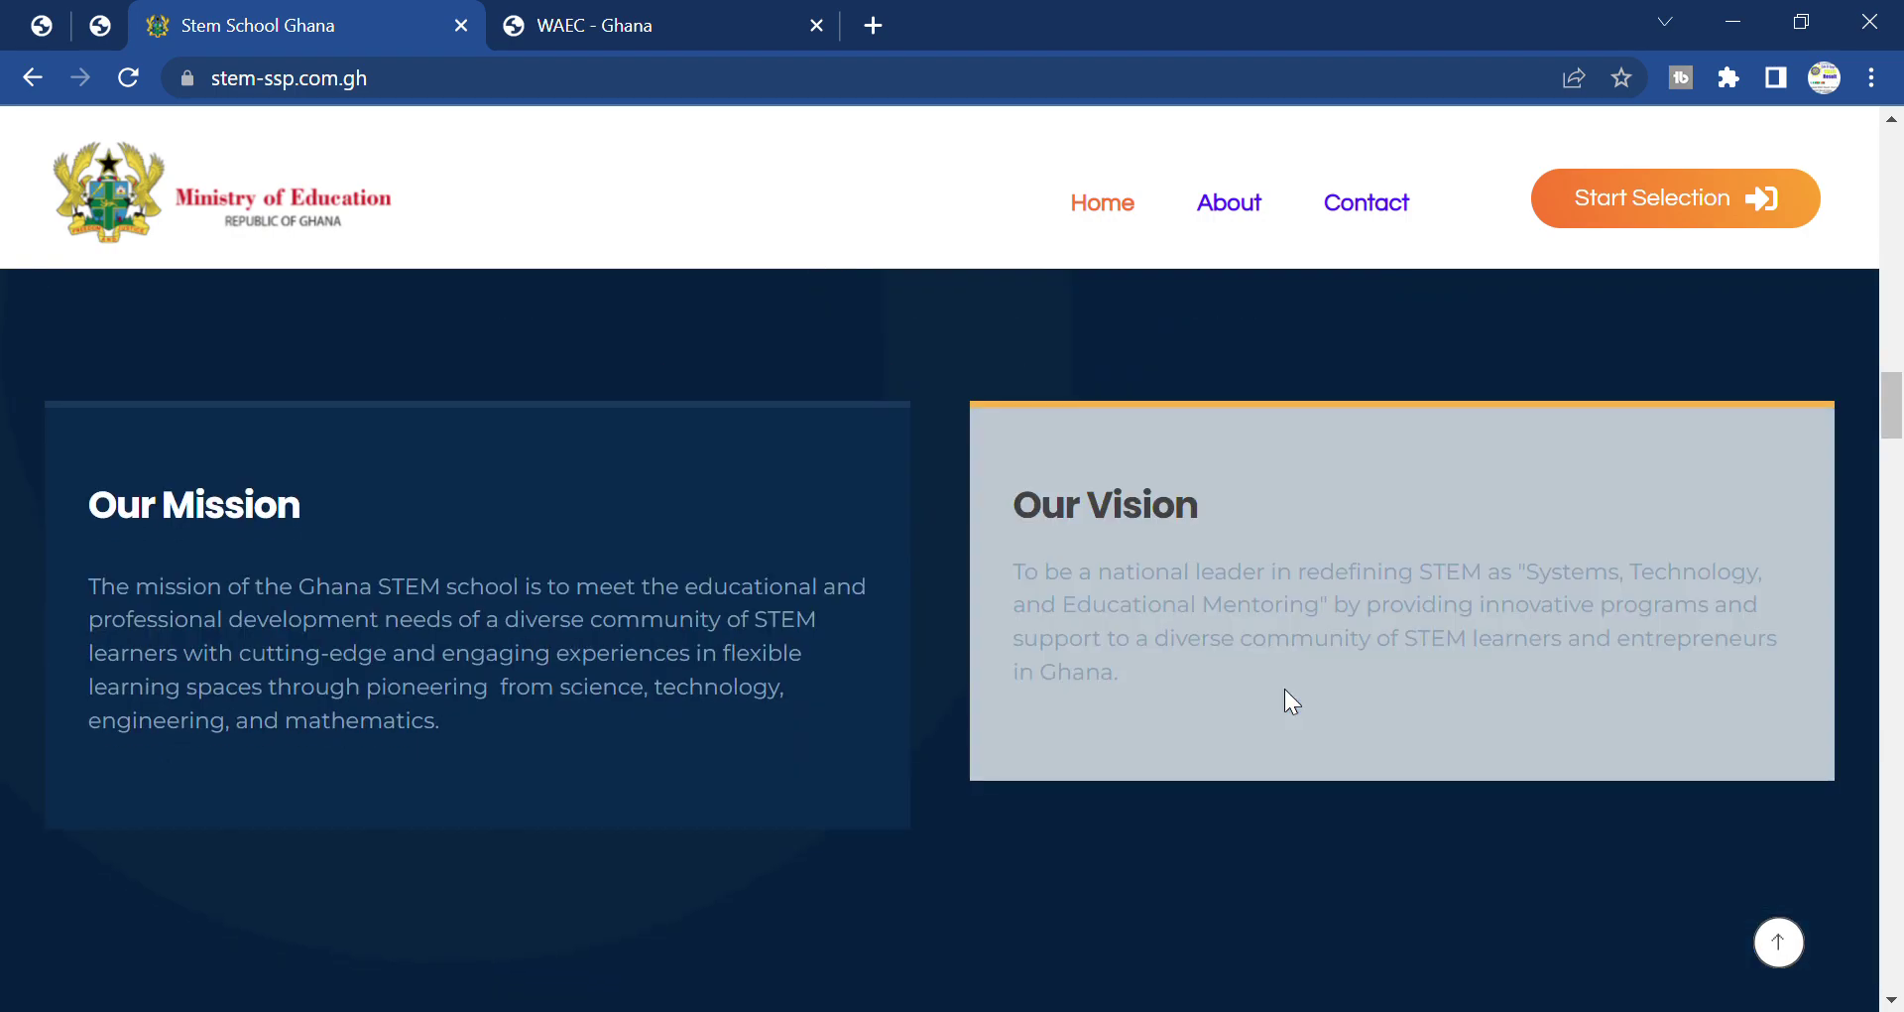
{"action": "scroll", "coordinate": [1302, 705], "scroll_direction": "down", "scroll_amount": 2}
{"action": "scroll", "coordinate": [1302, 705], "scroll_direction": "up", "scroll_amount": 7}
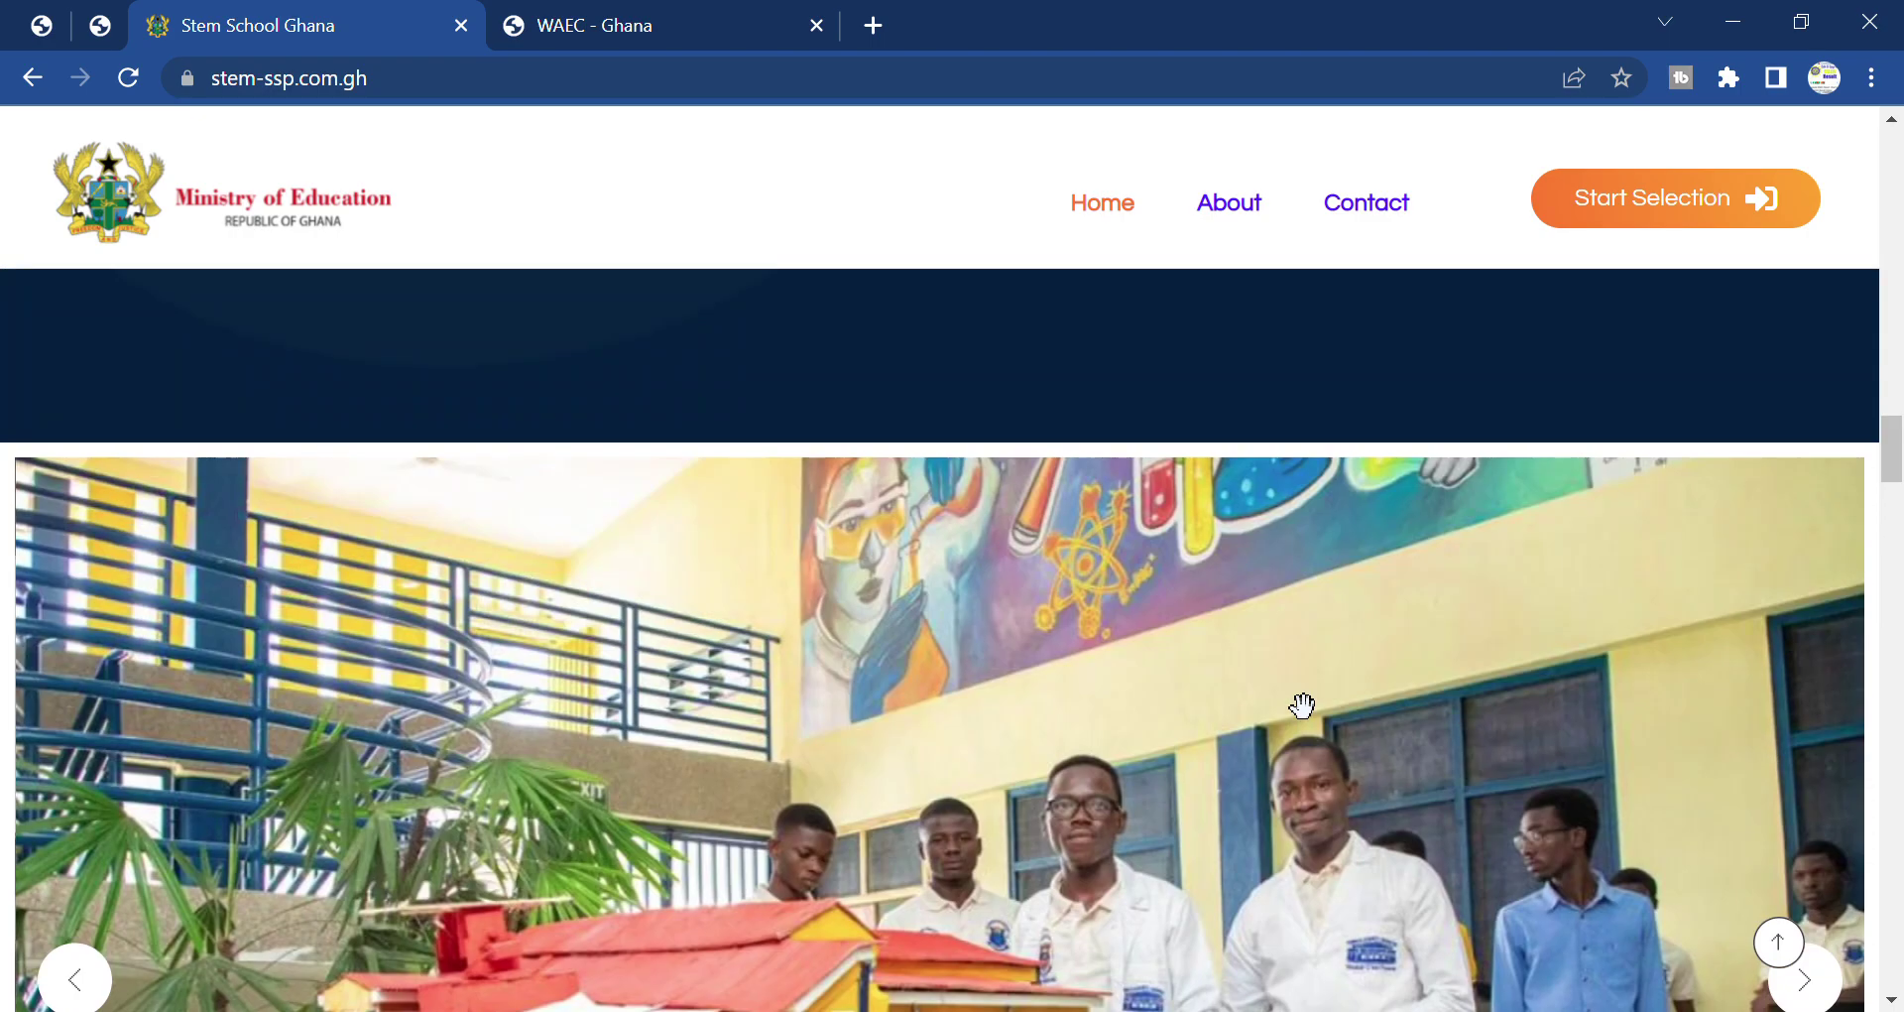
{"action": "scroll", "coordinate": [1302, 705], "scroll_direction": "up", "scroll_amount": 2}
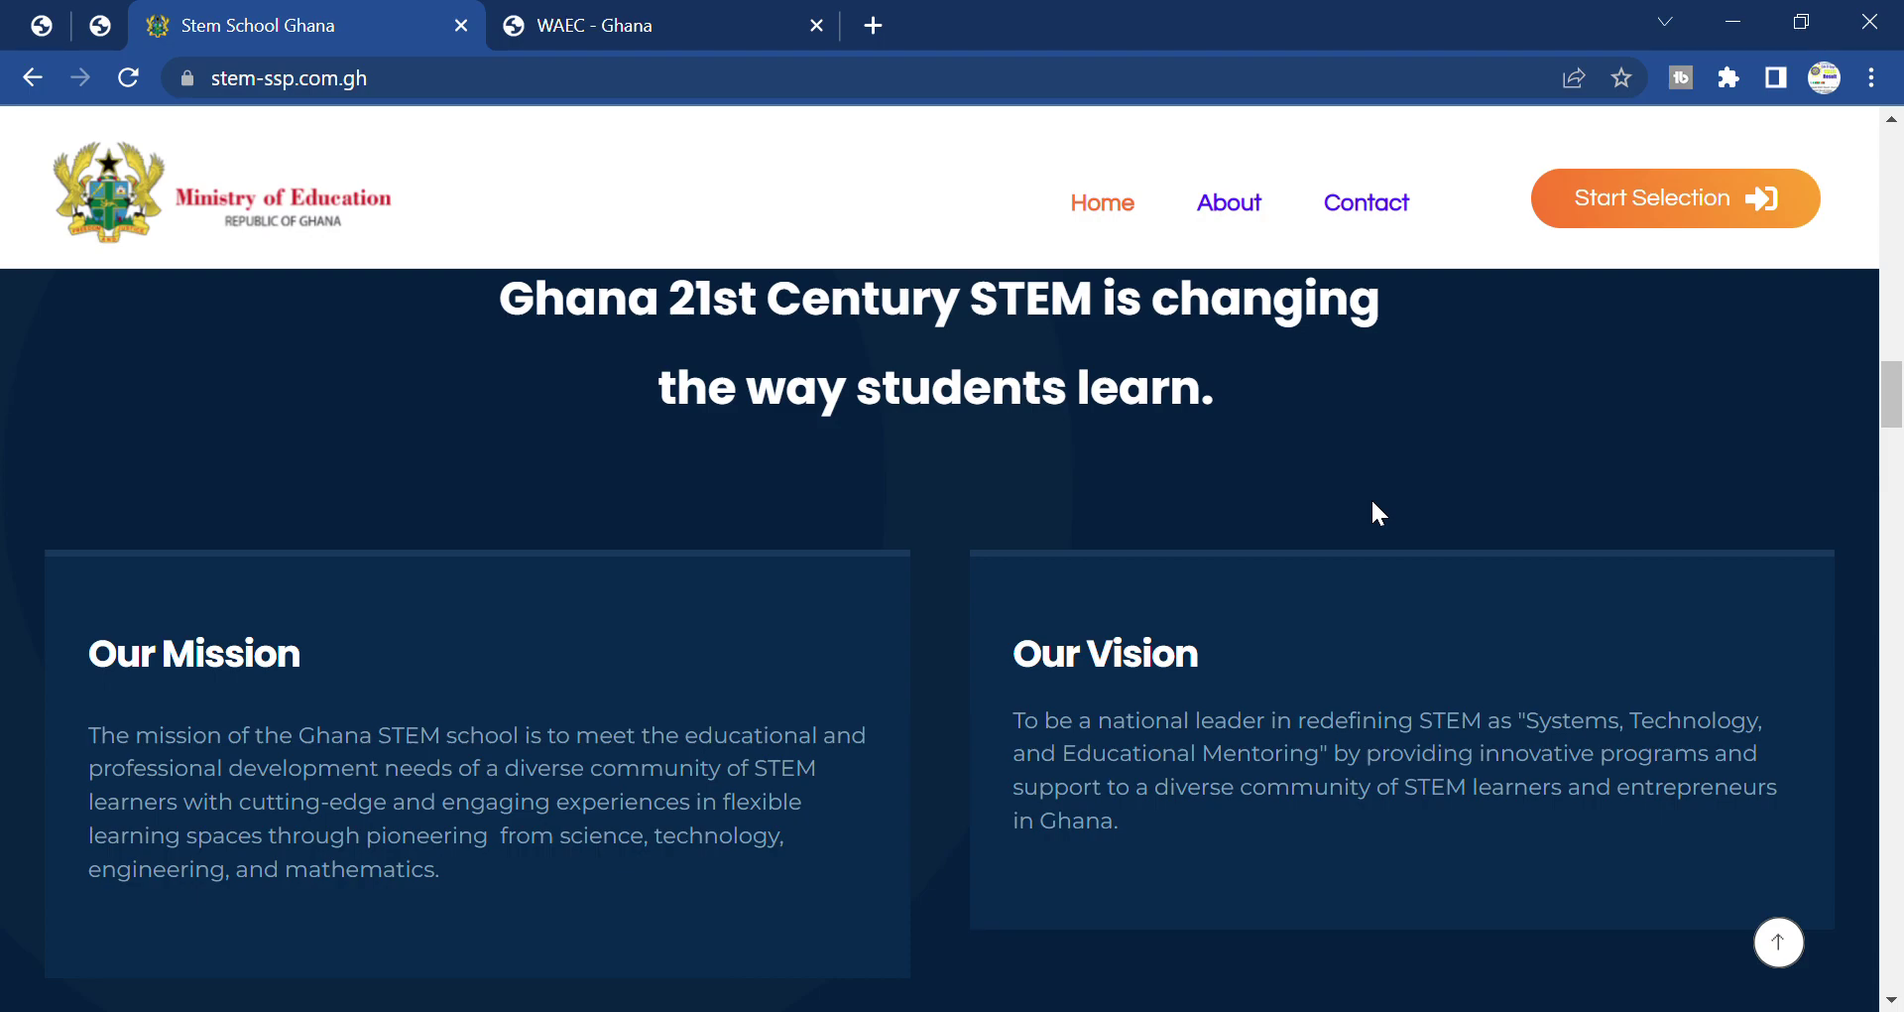
Scroll past lab photos, video, Recent News and banner to the Useful Links and Contact Us footer.
{"action": "scroll", "coordinate": [1372, 501], "scroll_direction": "down", "scroll_amount": 10}
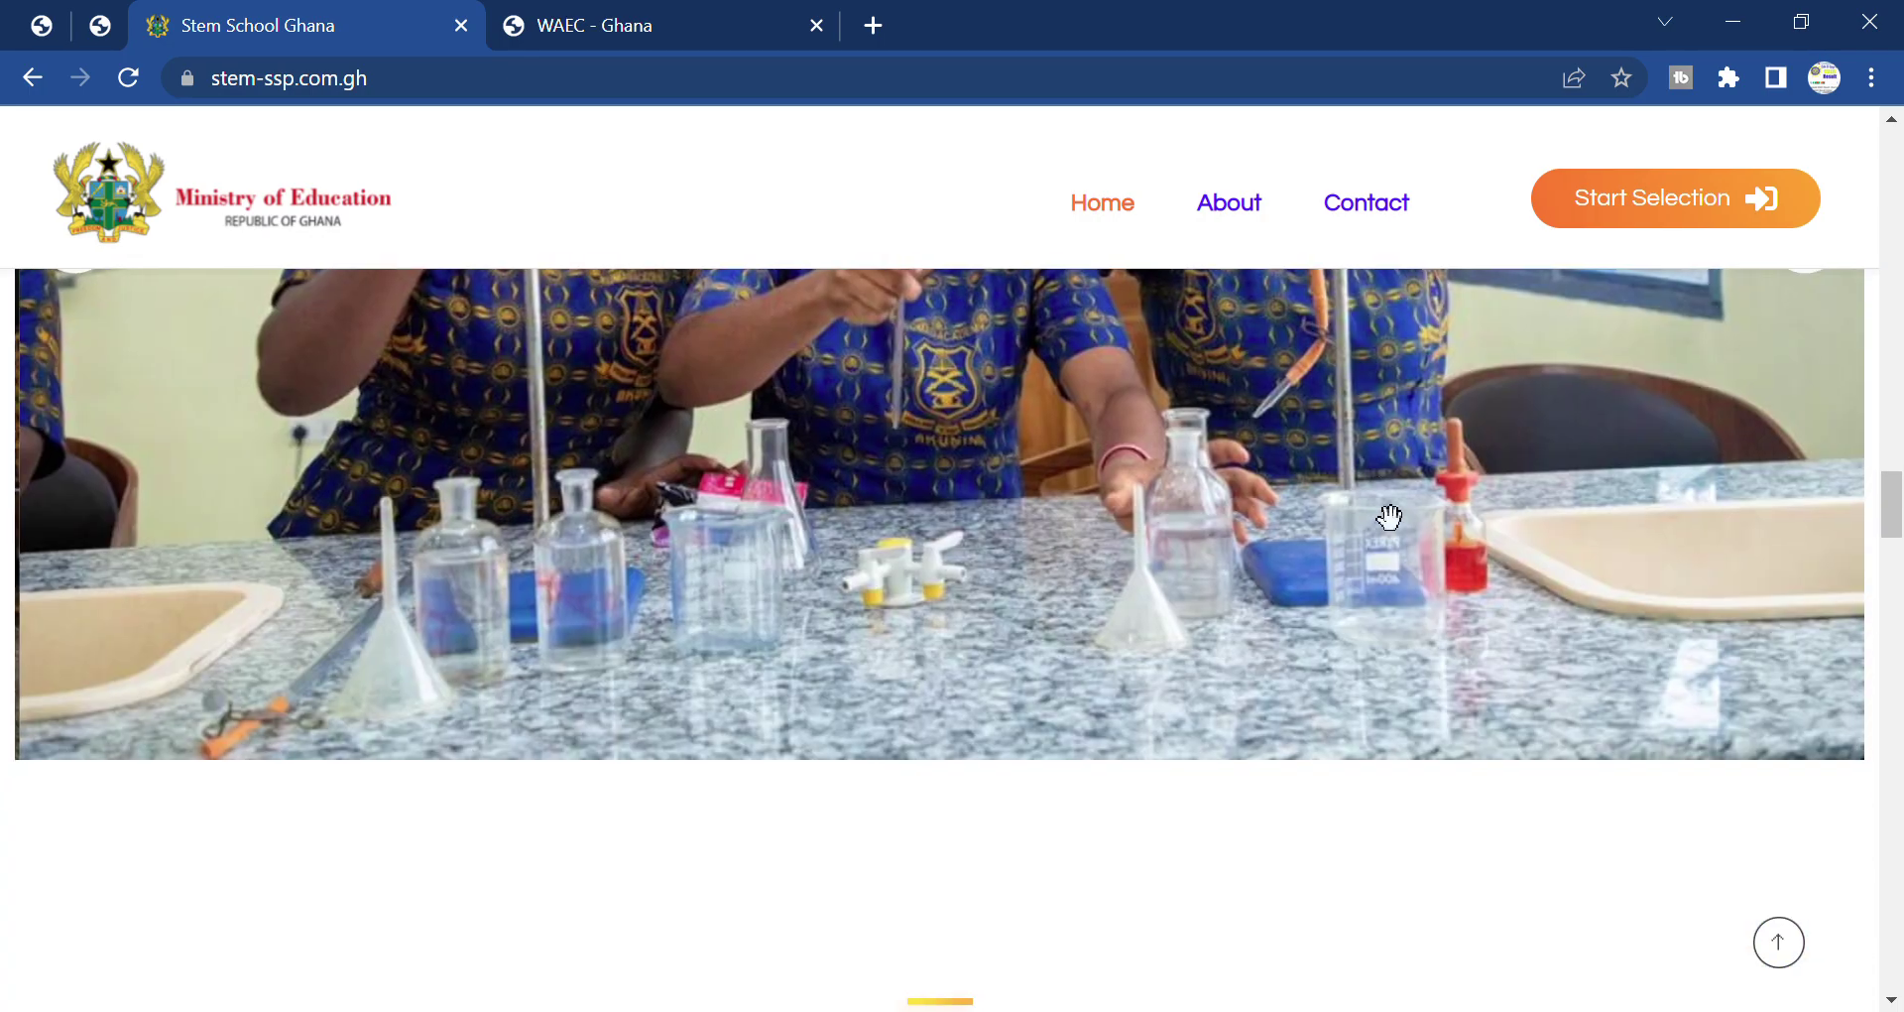
{"action": "scroll", "coordinate": [1379, 506], "scroll_direction": "up", "scroll_amount": 4}
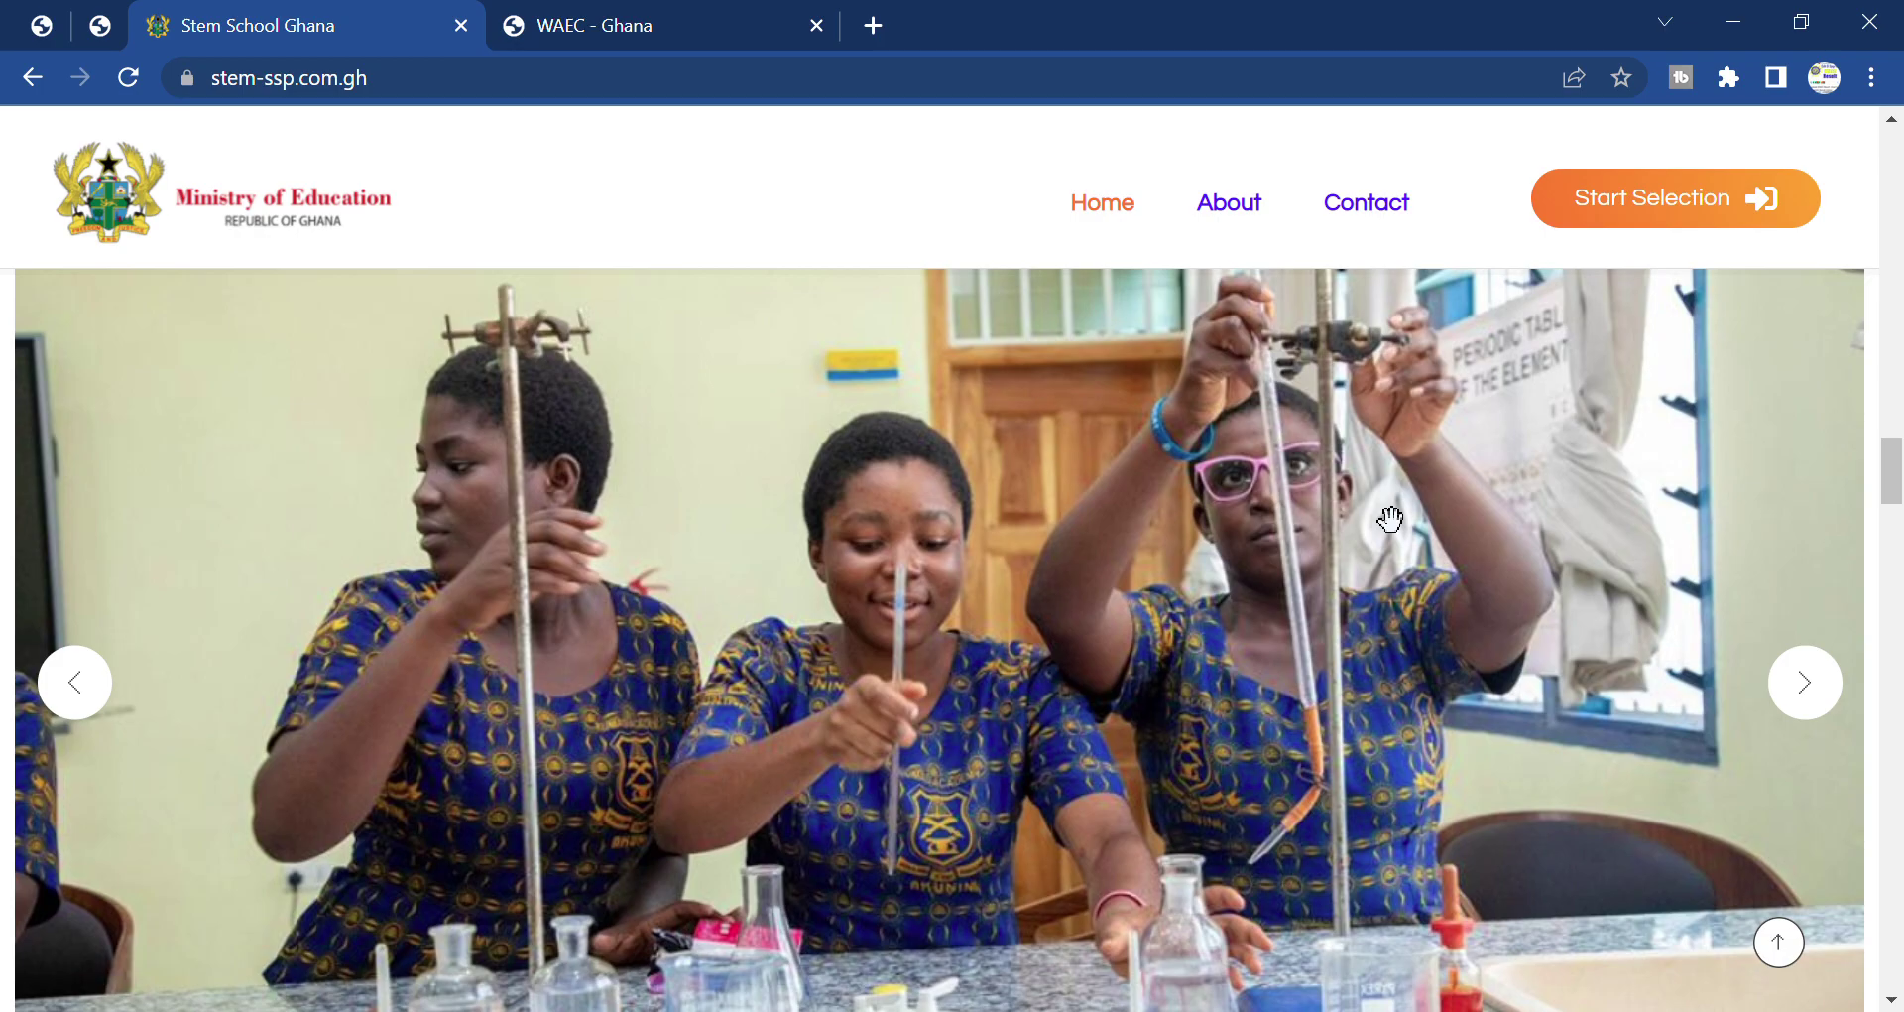
{"action": "scroll", "coordinate": [1389, 517], "scroll_direction": "down", "scroll_amount": 1}
{"action": "scroll", "coordinate": [1224, 545], "scroll_direction": "down", "scroll_amount": 5}
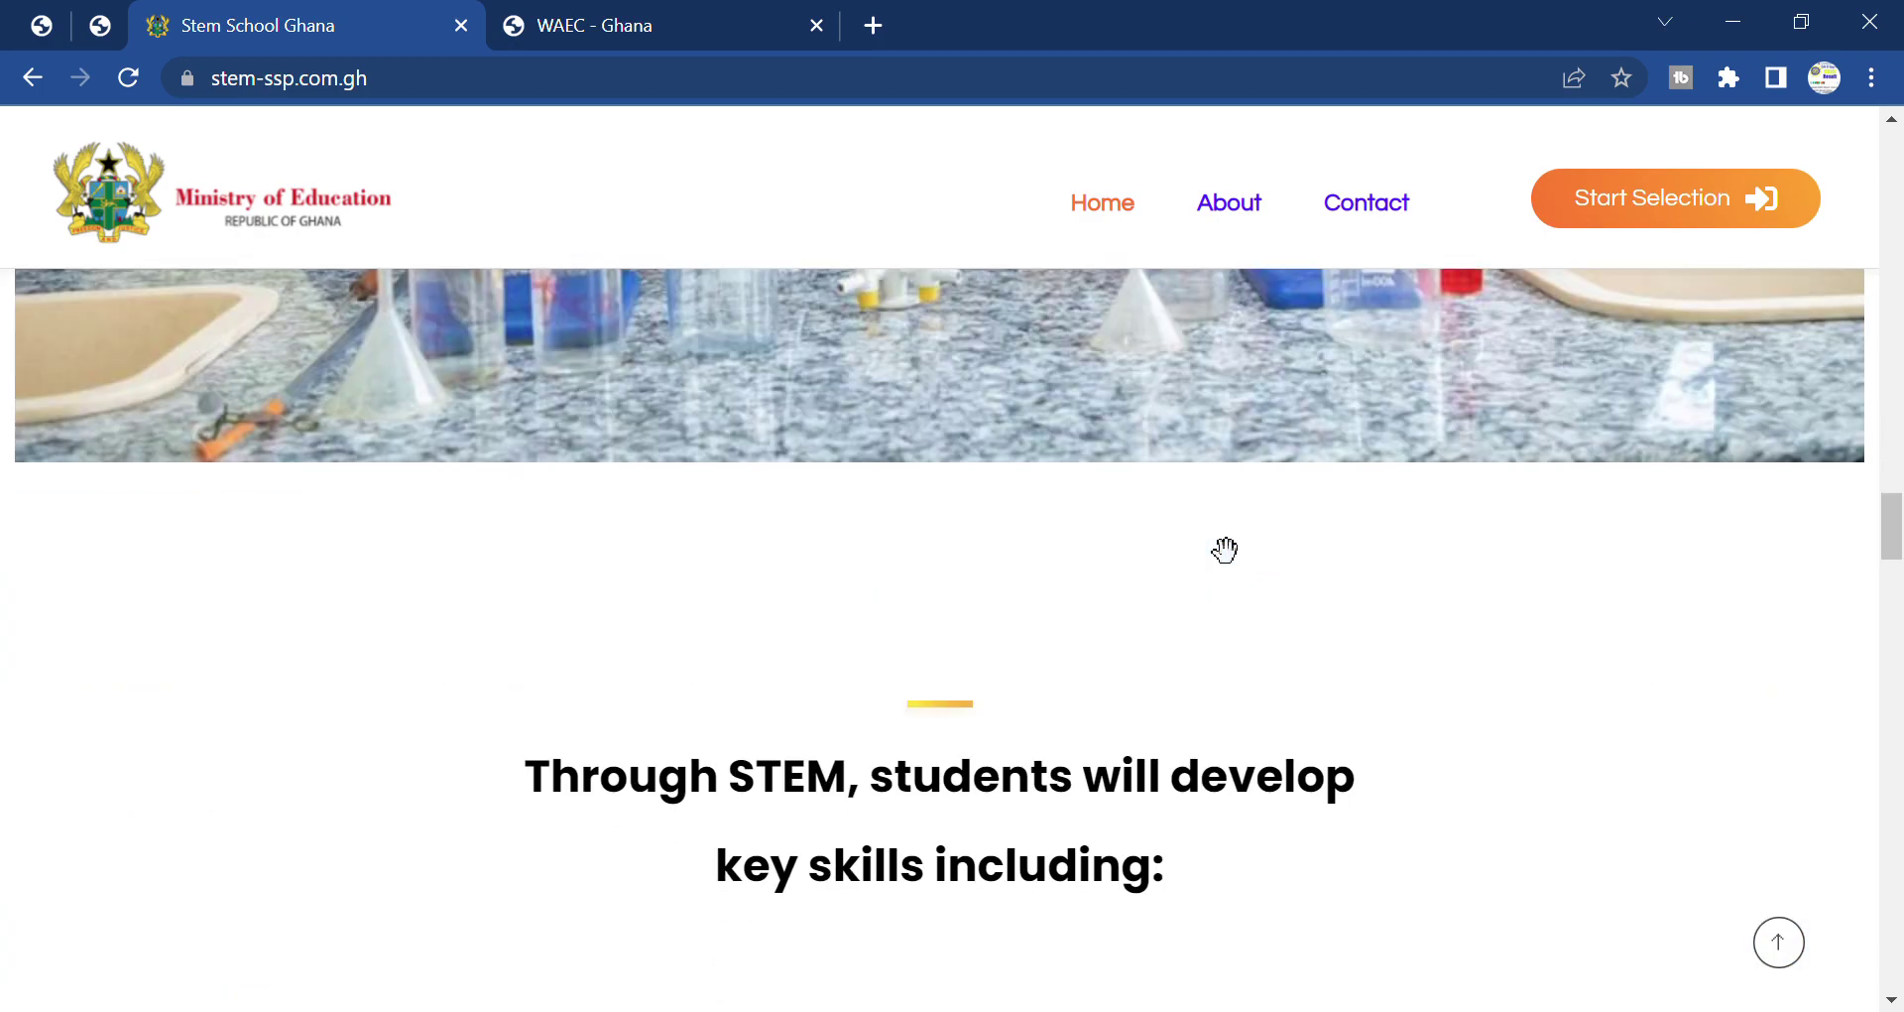
{"action": "scroll", "coordinate": [1220, 546], "scroll_direction": "down", "scroll_amount": 19}
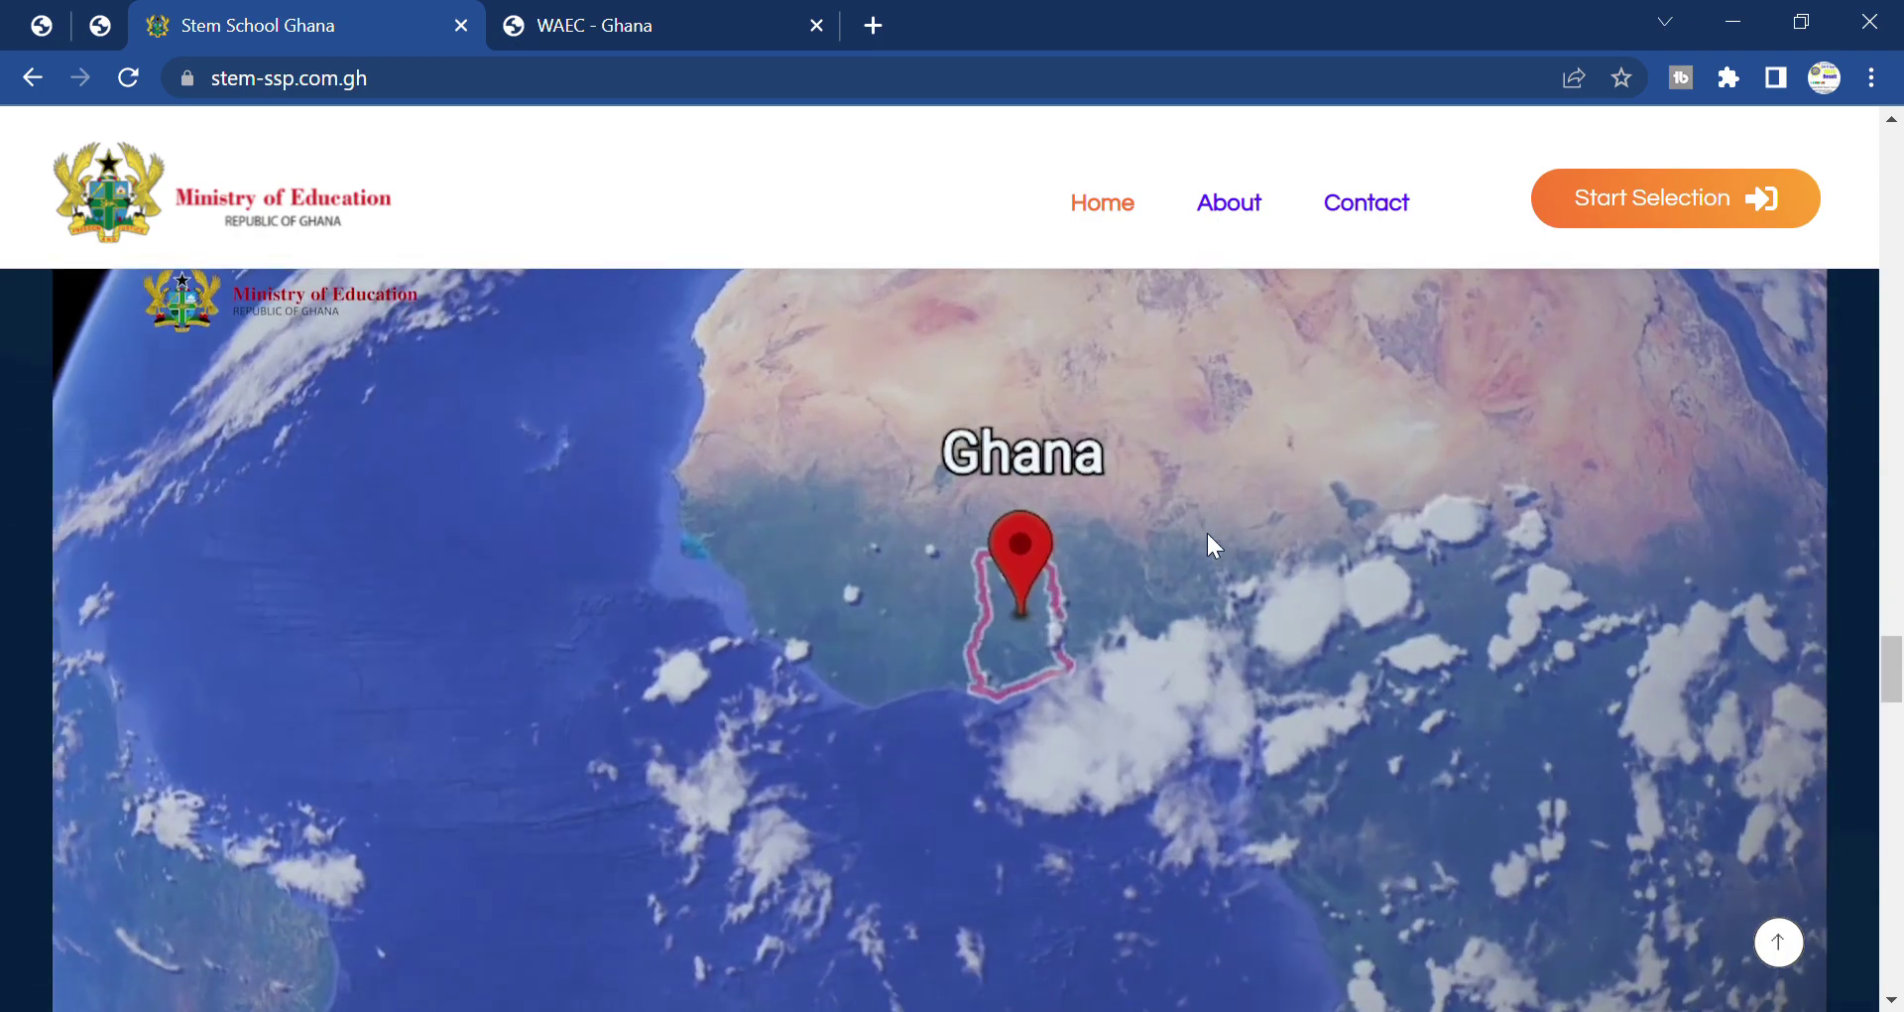
{"action": "scroll", "coordinate": [1206, 533], "scroll_direction": "down", "scroll_amount": 5}
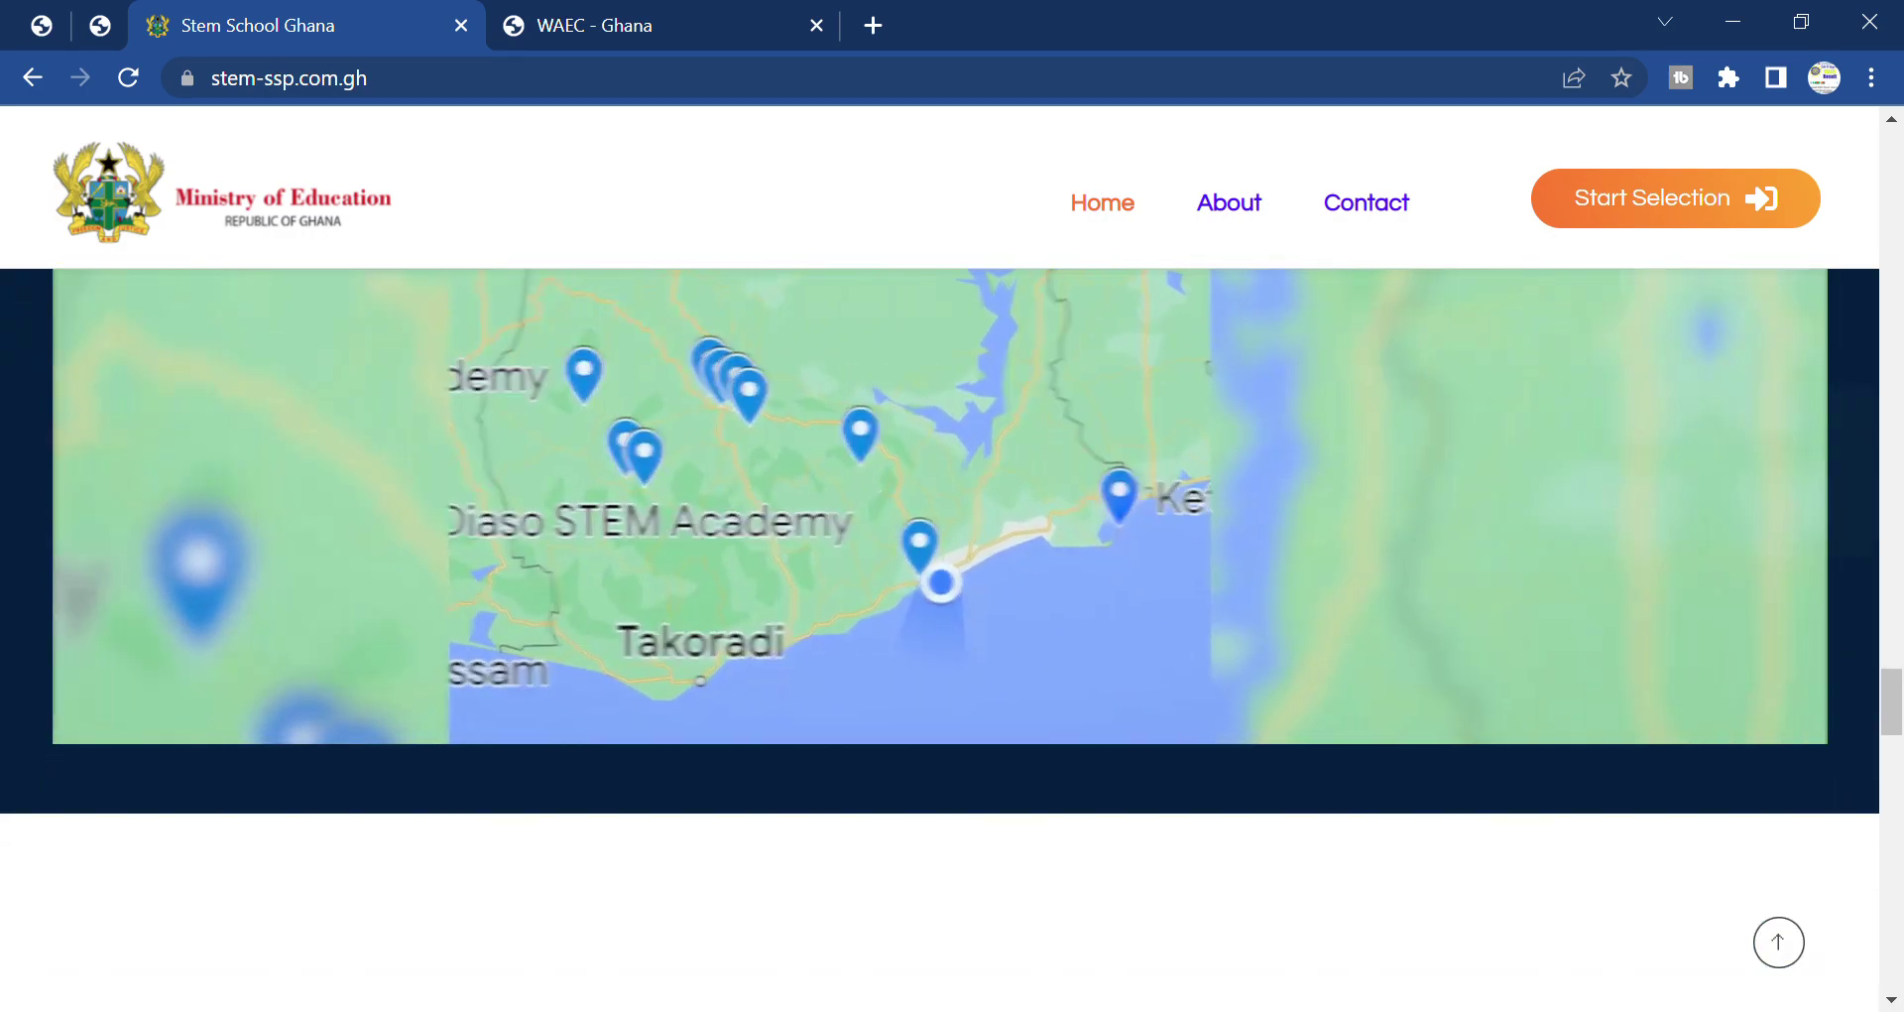
{"action": "scroll", "coordinate": [952, 496], "scroll_direction": "down", "scroll_amount": 2}
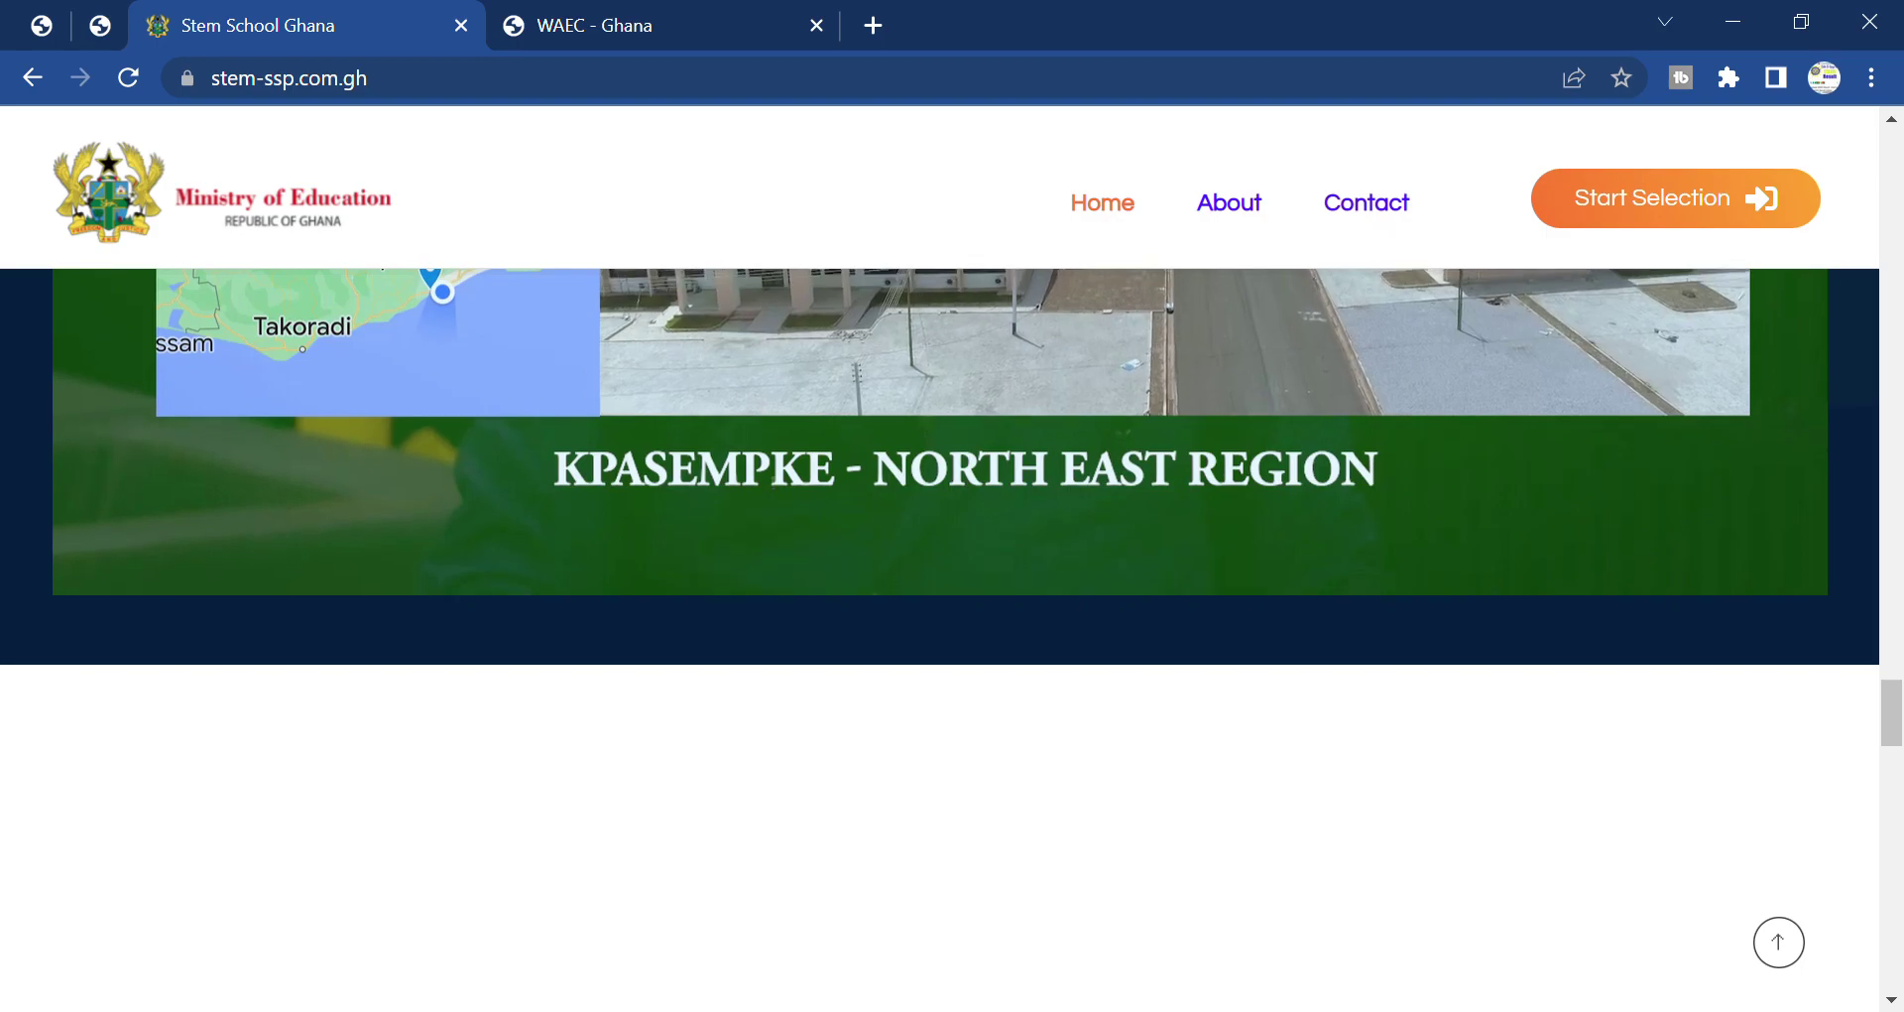
{"action": "scroll", "coordinate": [1051, 518], "scroll_direction": "down", "scroll_amount": 3}
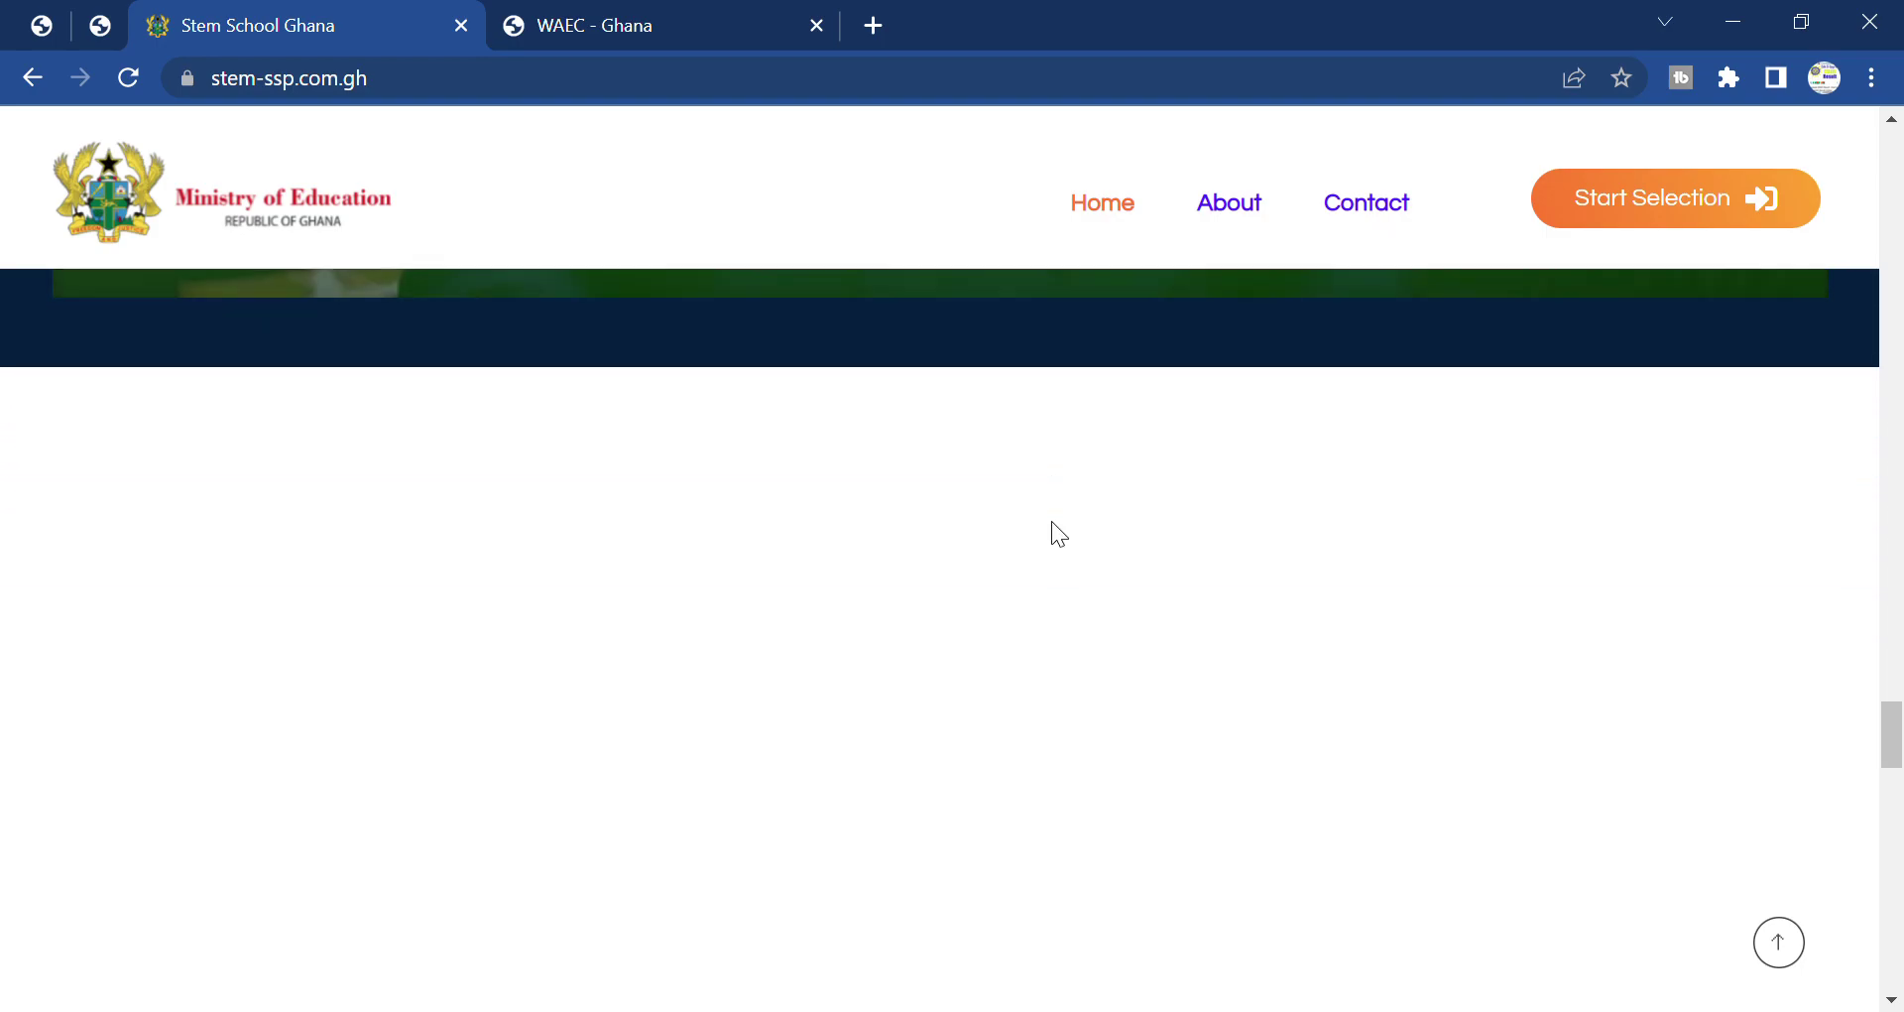
{"action": "scroll", "coordinate": [1051, 524], "scroll_direction": "down", "scroll_amount": 3}
{"action": "scroll", "coordinate": [1051, 523], "scroll_direction": "down", "scroll_amount": 3}
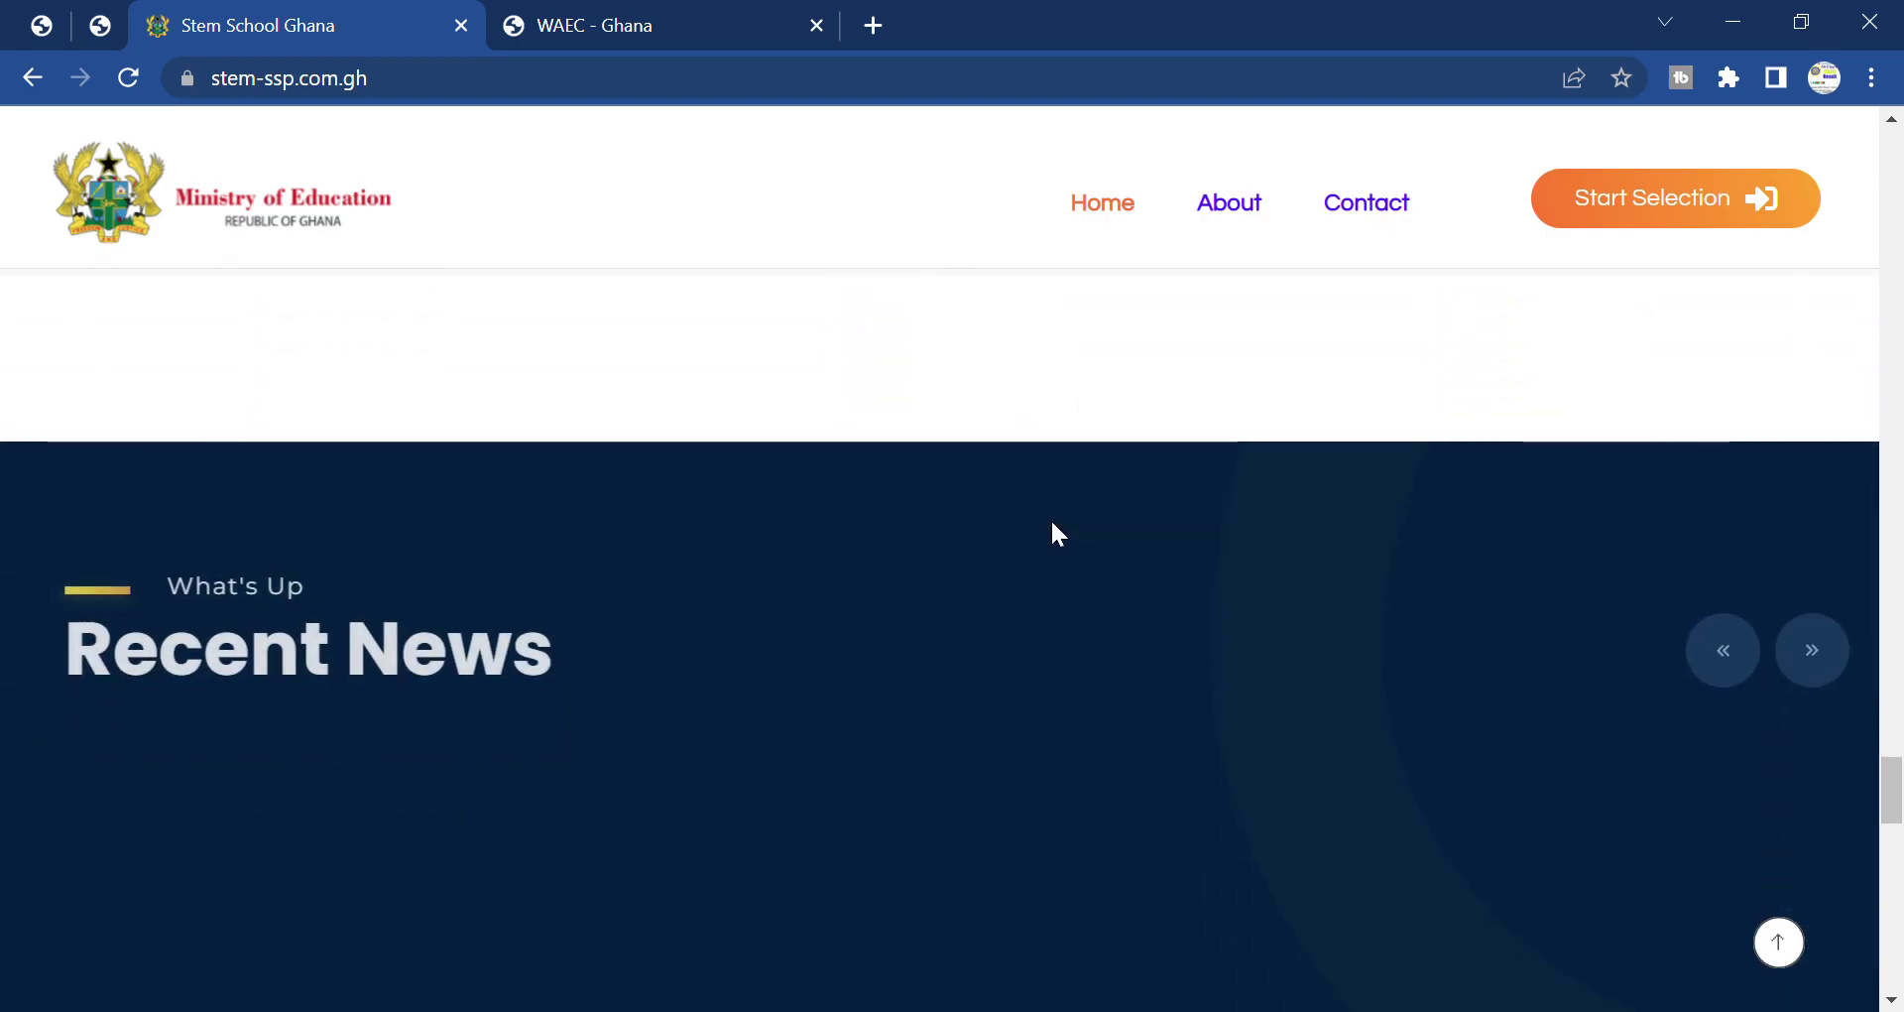
{"action": "scroll", "coordinate": [1050, 517], "scroll_direction": "down", "scroll_amount": 7}
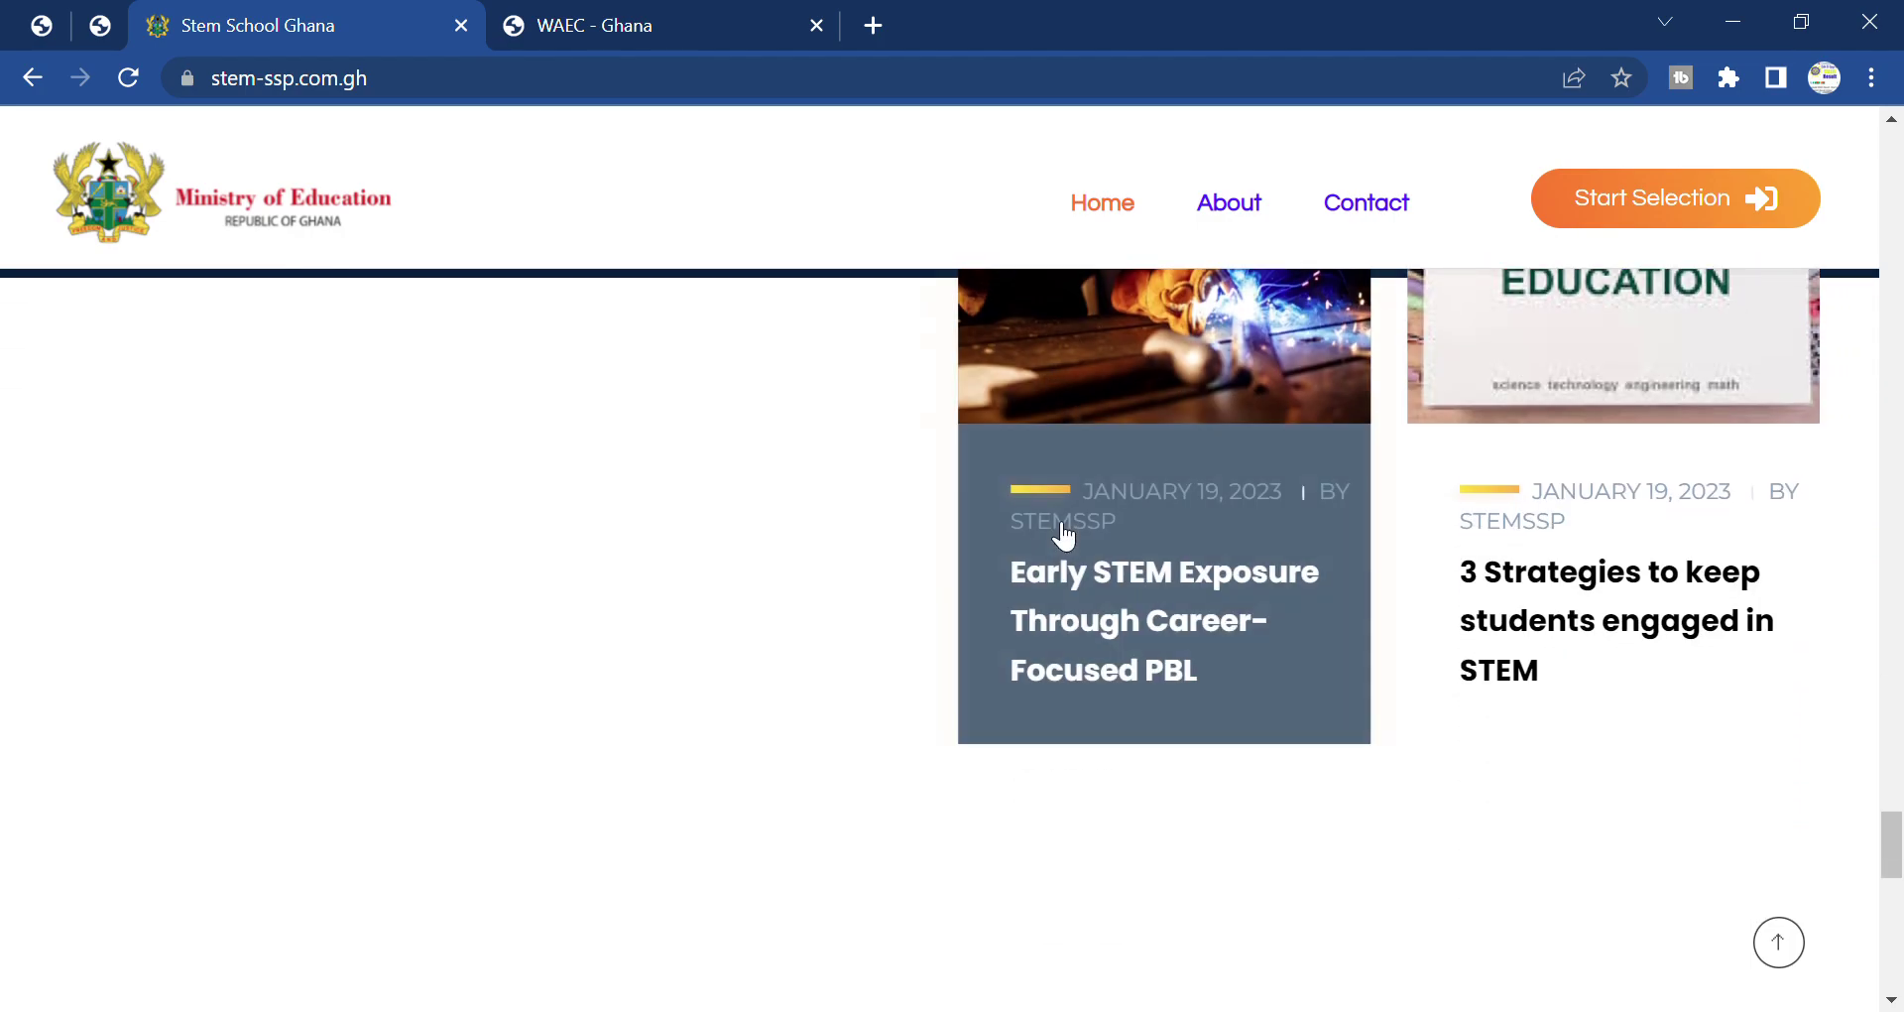
{"action": "scroll", "coordinate": [813, 529], "scroll_direction": "down", "scroll_amount": 5}
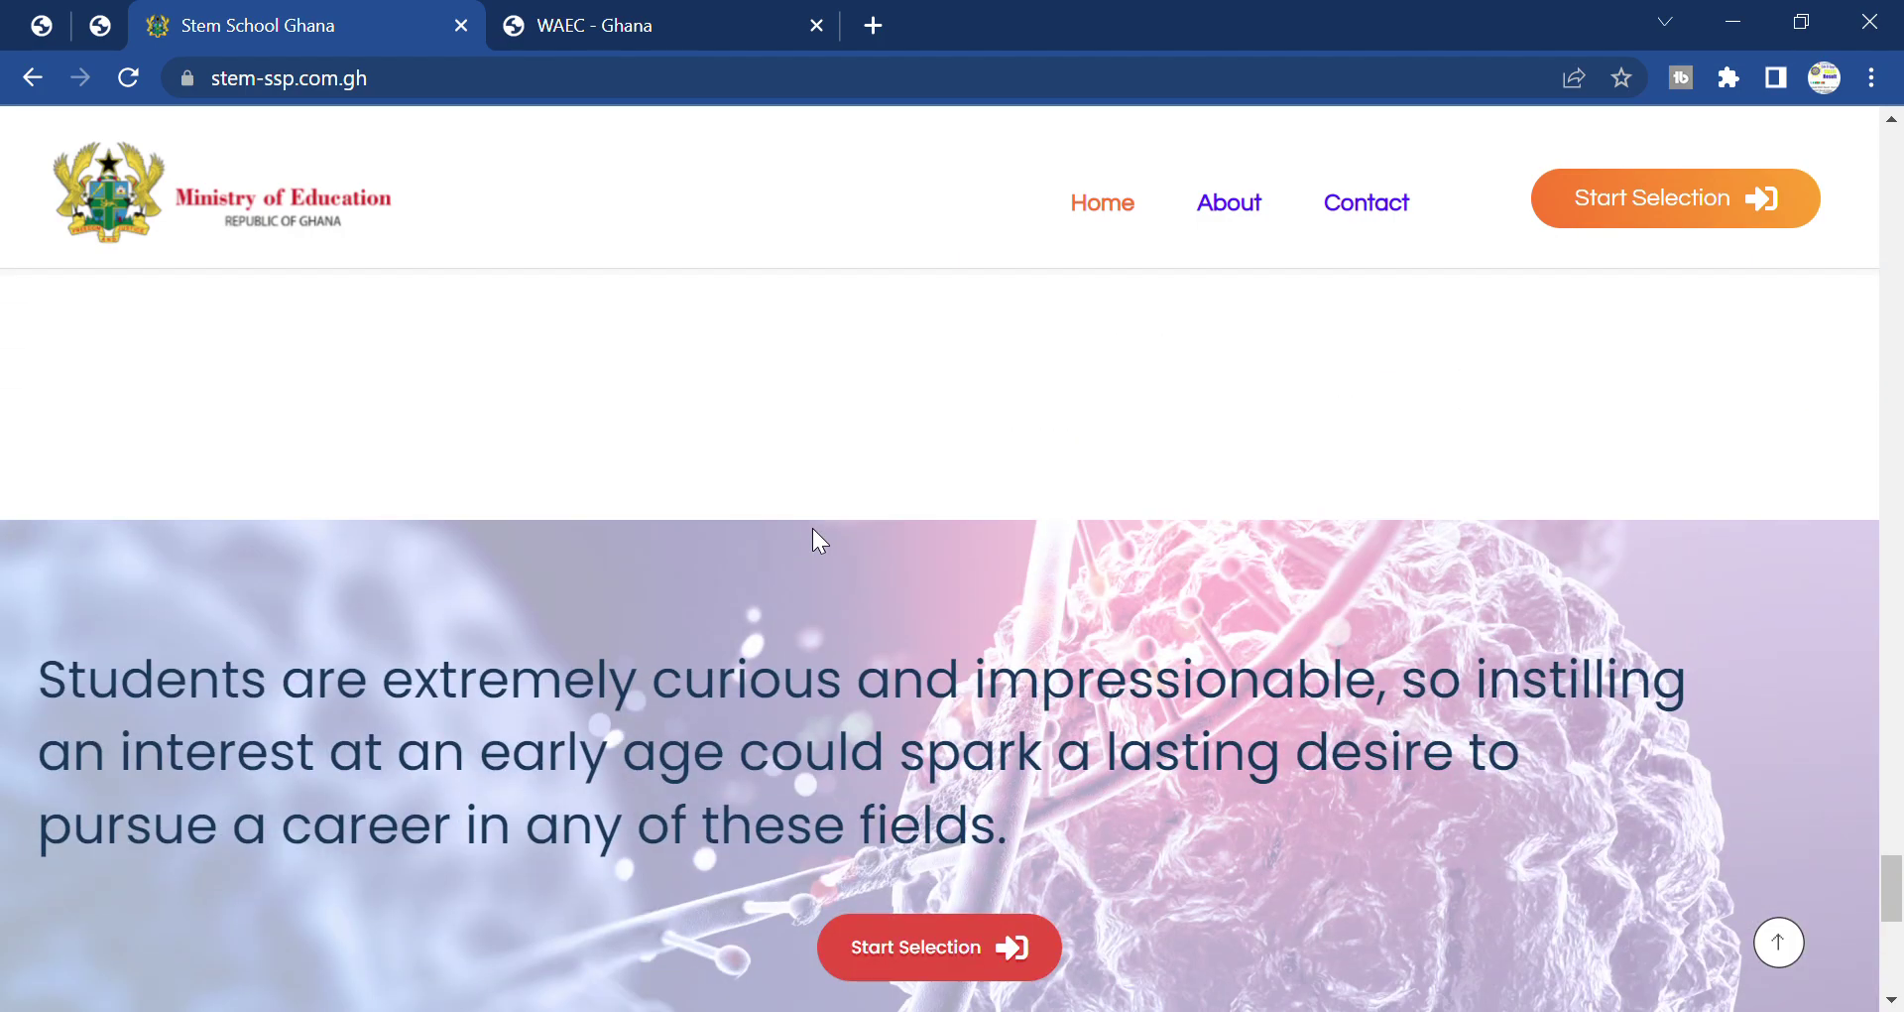
{"action": "scroll", "coordinate": [813, 528], "scroll_direction": "down", "scroll_amount": 4}
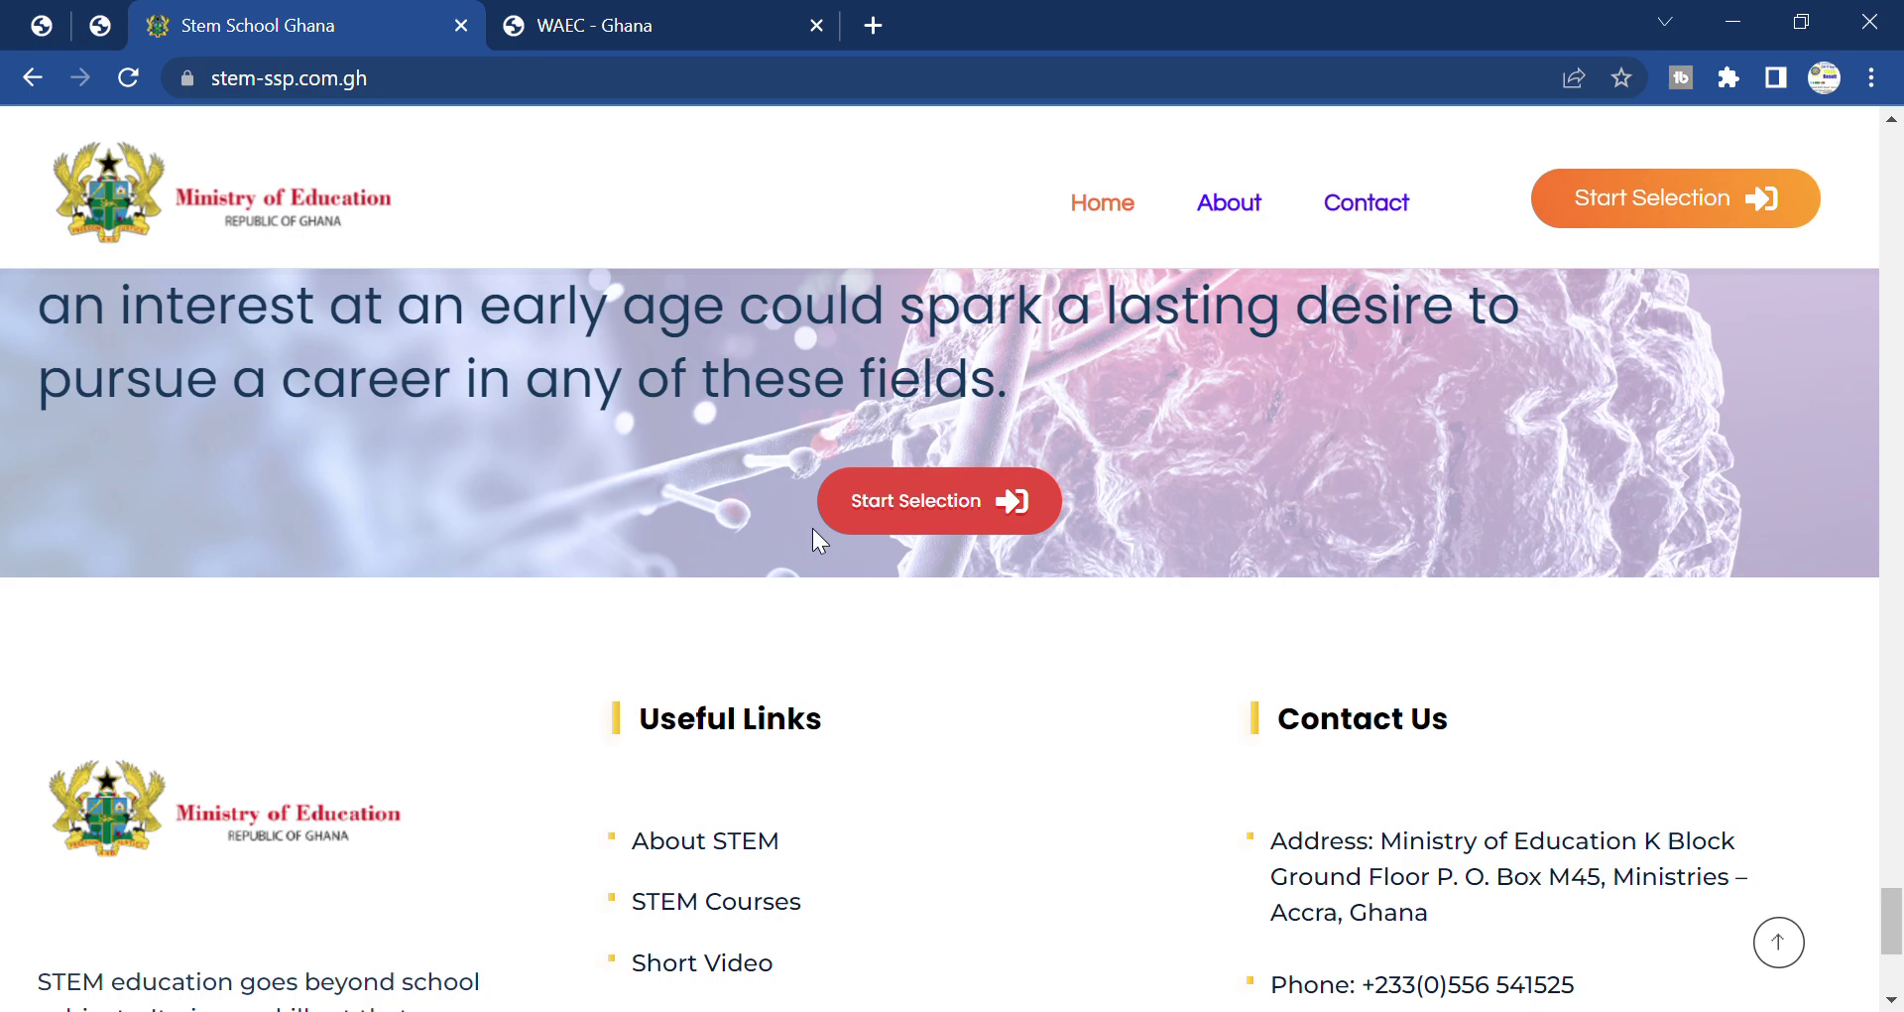
{"action": "scroll", "coordinate": [813, 528], "scroll_direction": "down", "scroll_amount": 4}
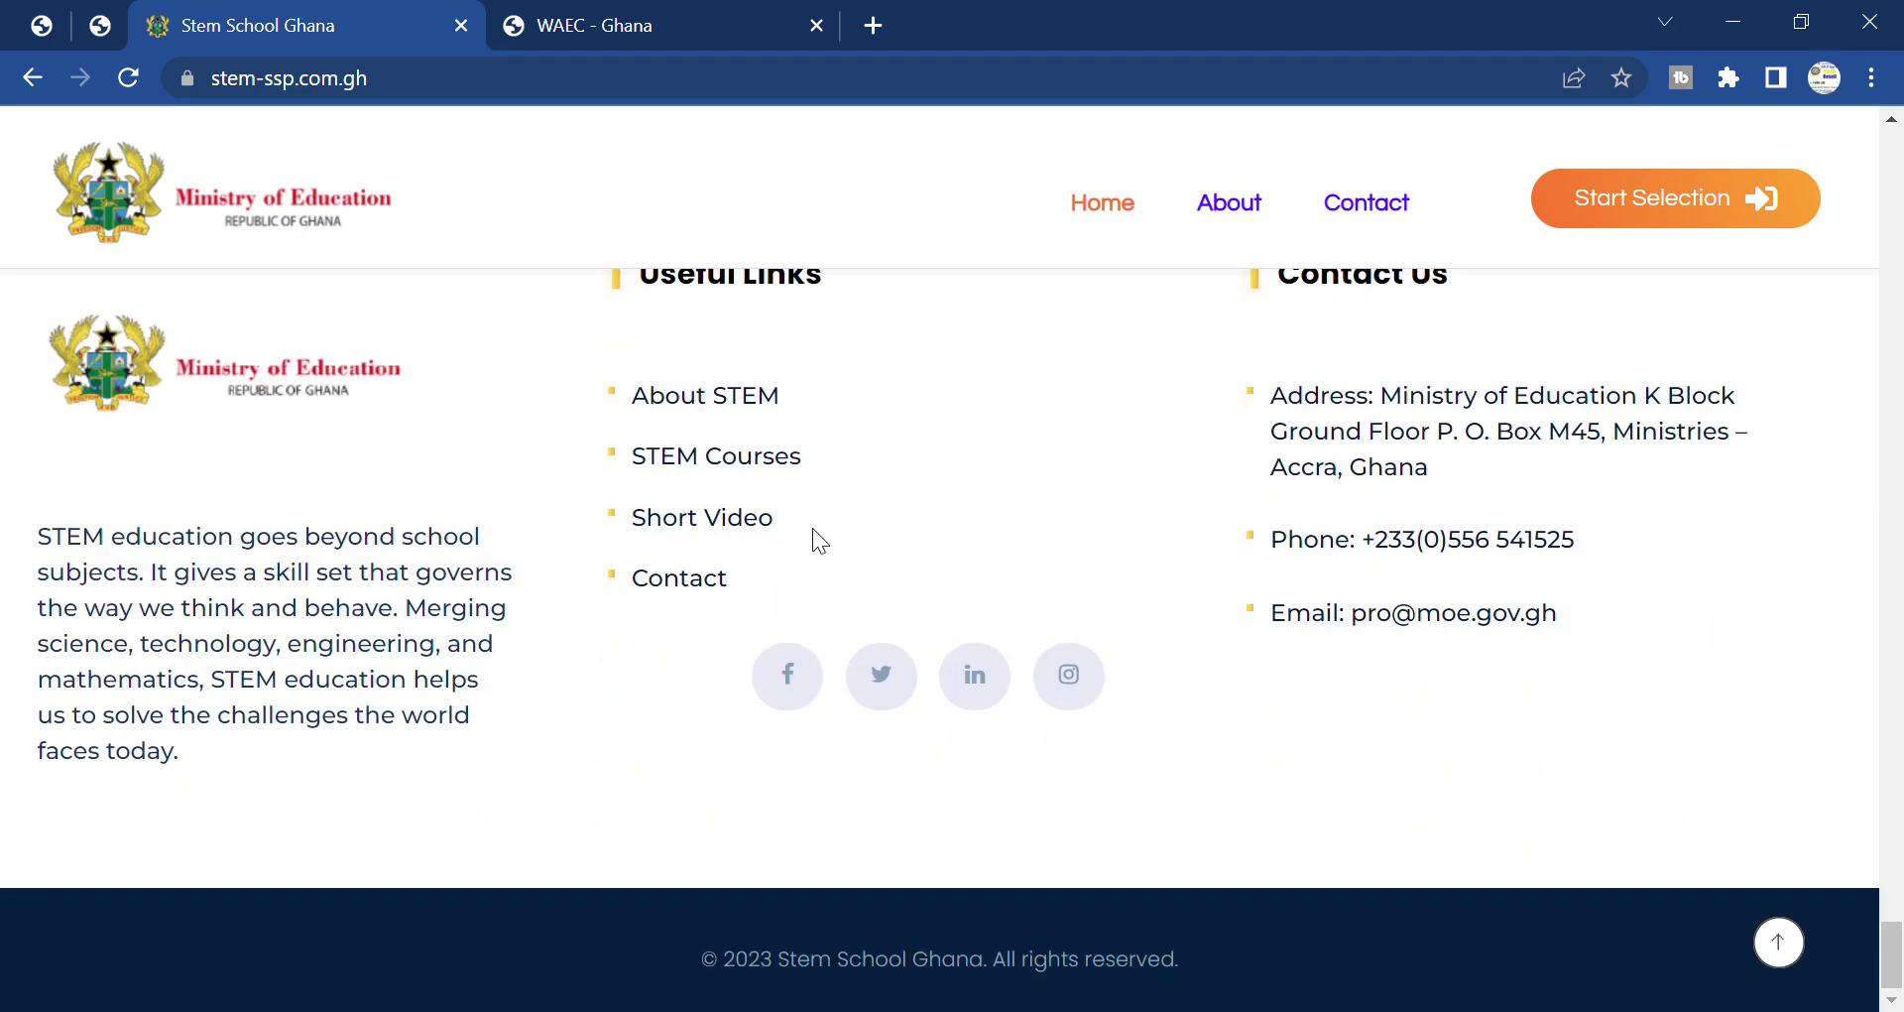
{"action": "scroll", "coordinate": [812, 528], "scroll_direction": "up", "scroll_amount": 1}
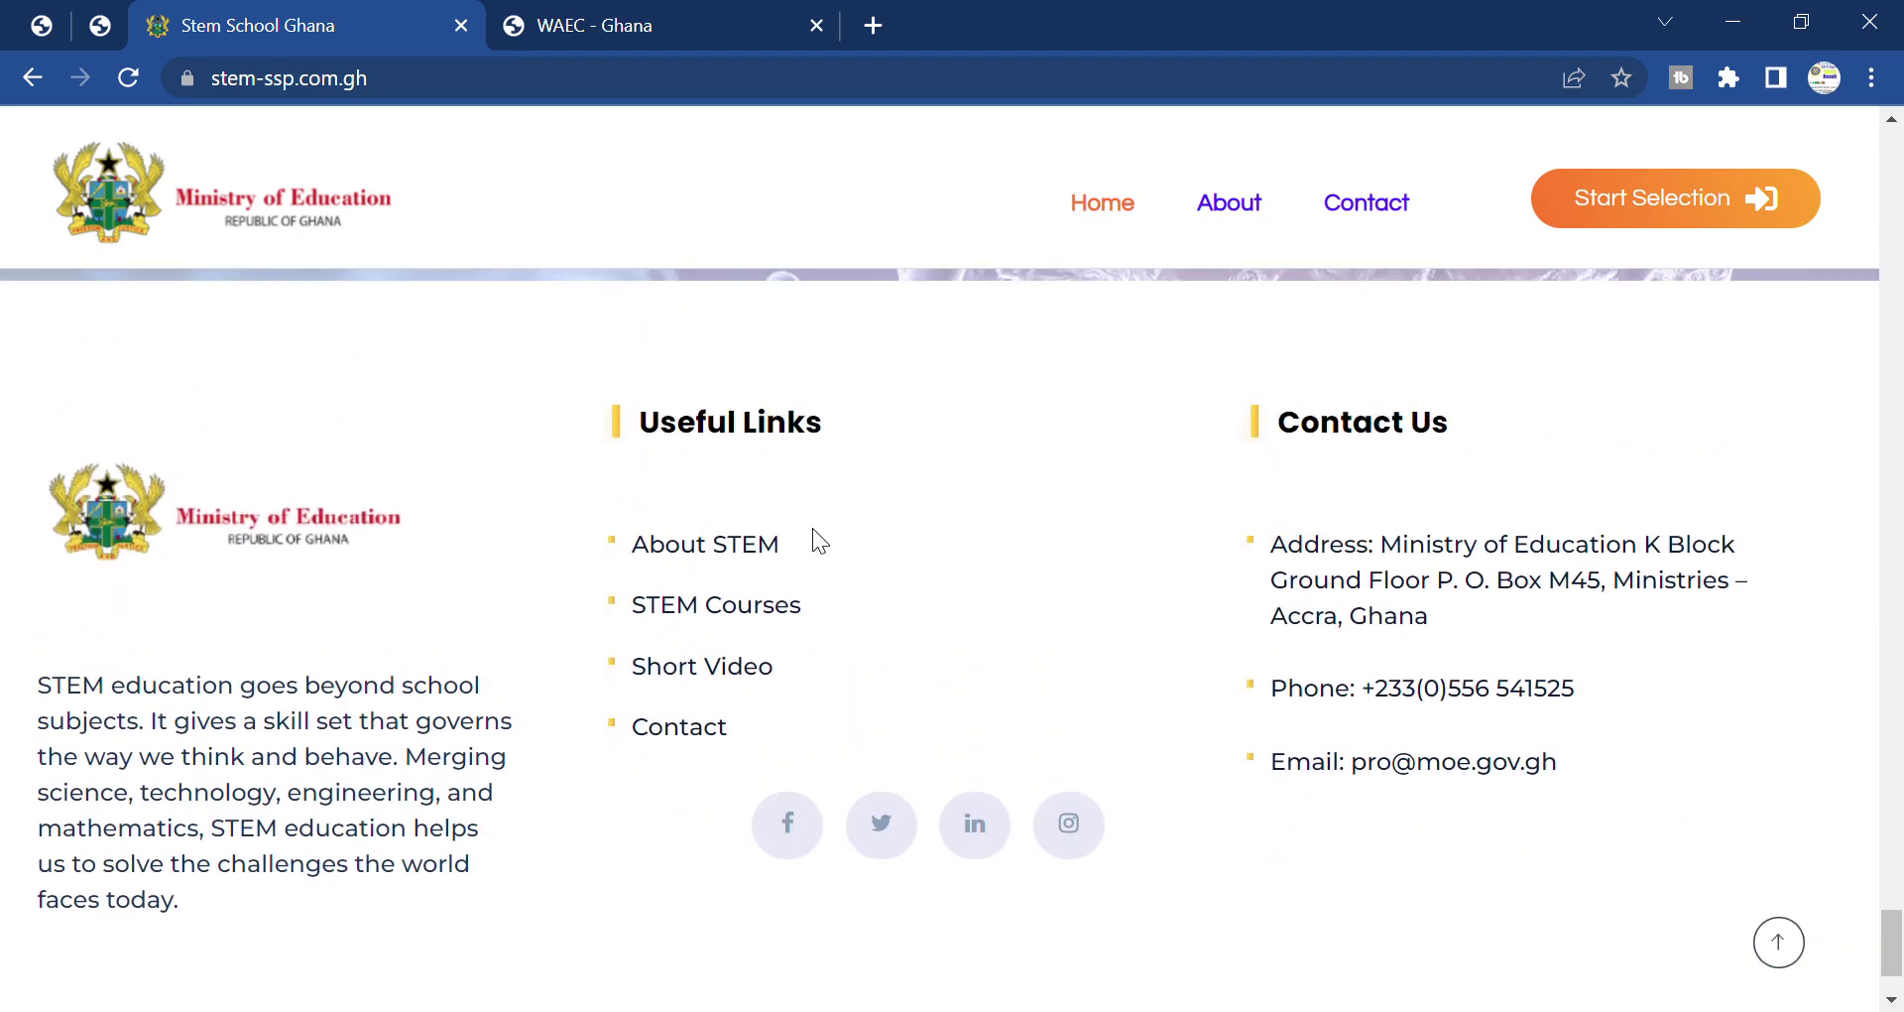
Return to the top of the homepage and launch Register Here from the hero banner.
{"action": "scroll", "coordinate": [812, 528], "scroll_direction": "up", "scroll_amount": 10}
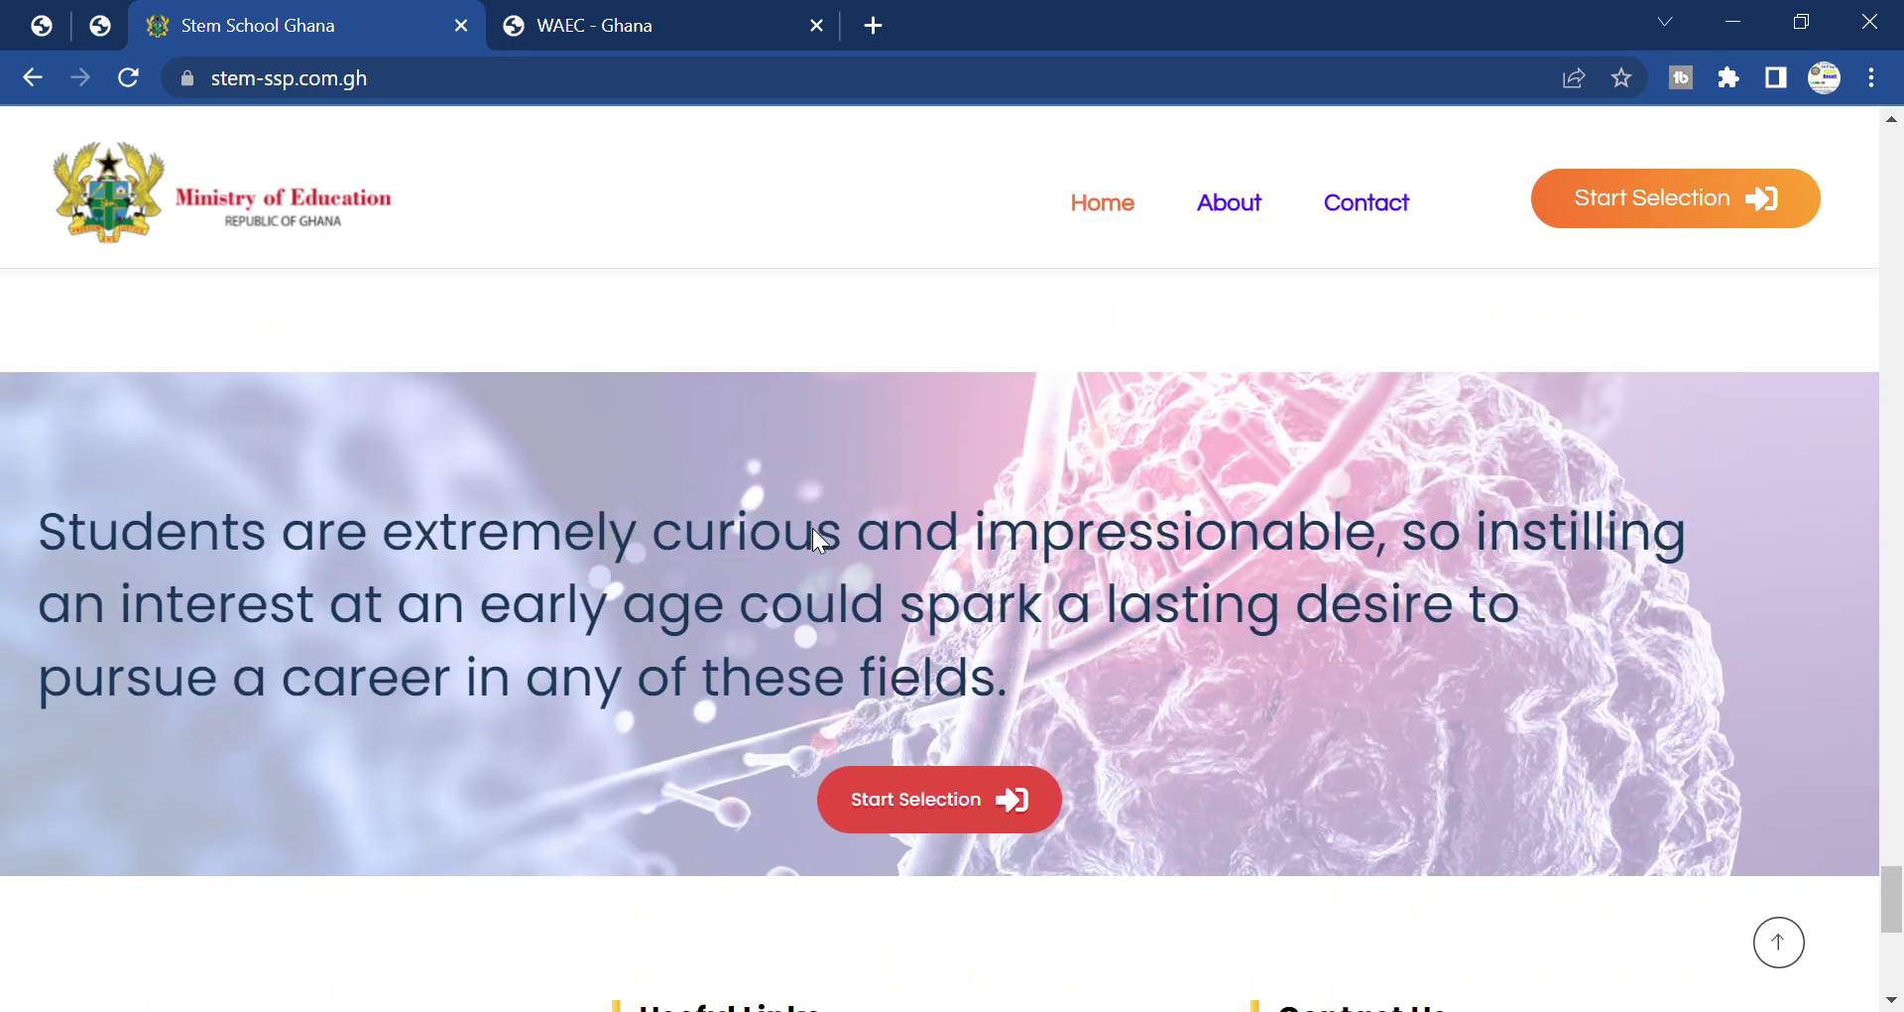
{"action": "scroll", "coordinate": [812, 528], "scroll_direction": "up", "scroll_amount": 16}
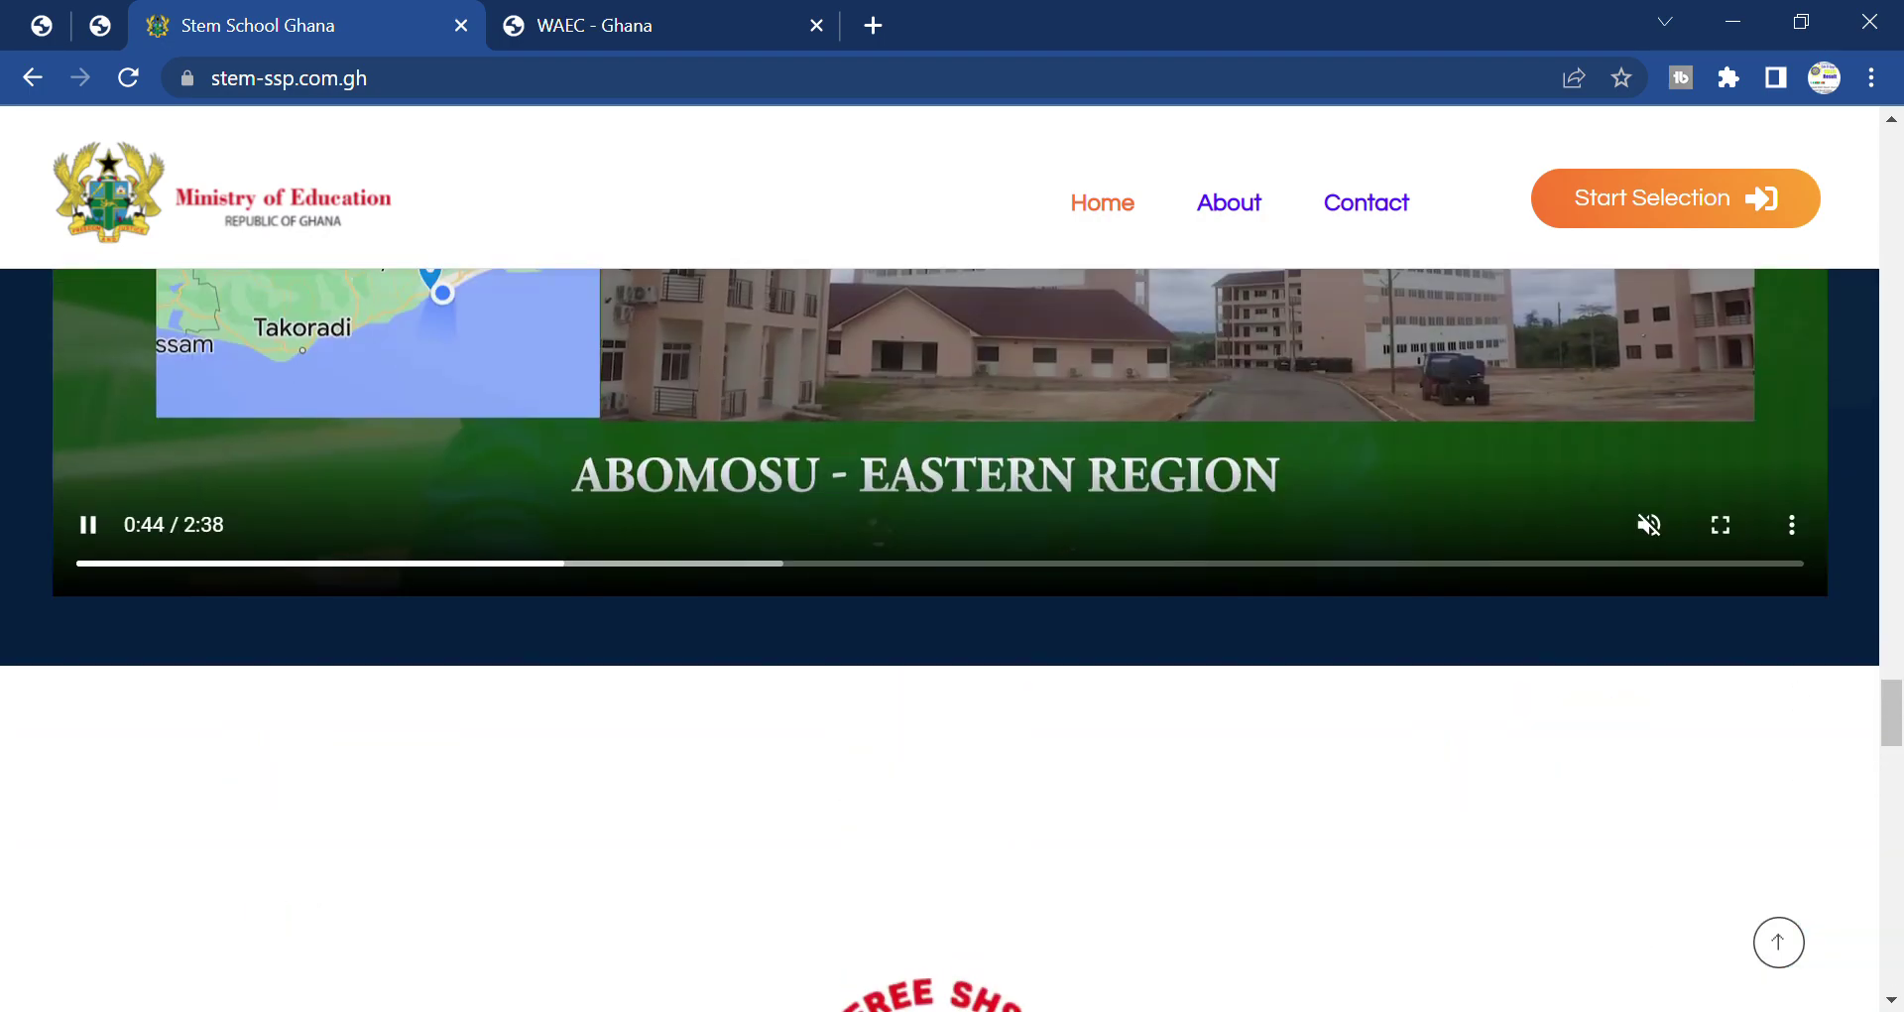
{"action": "scroll", "coordinate": [814, 526], "scroll_direction": "up", "scroll_amount": 15}
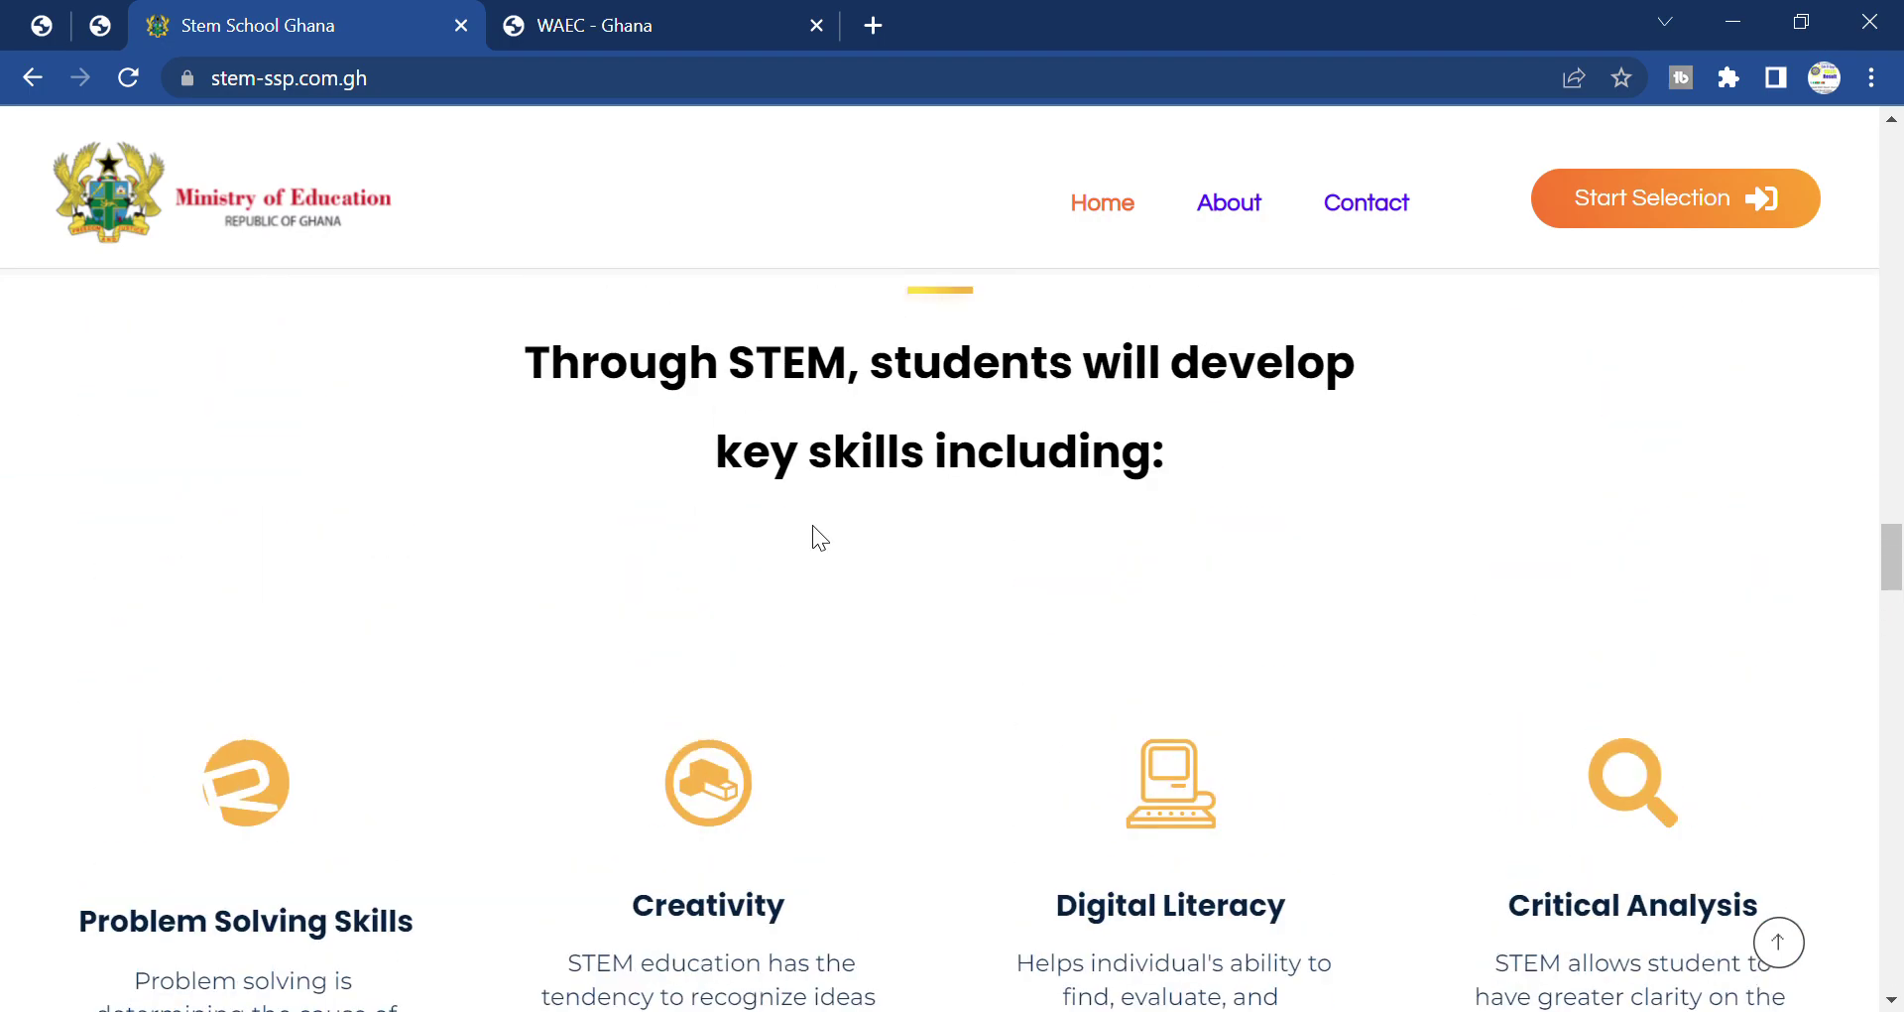
{"action": "scroll", "coordinate": [830, 541], "scroll_direction": "up", "scroll_amount": 15}
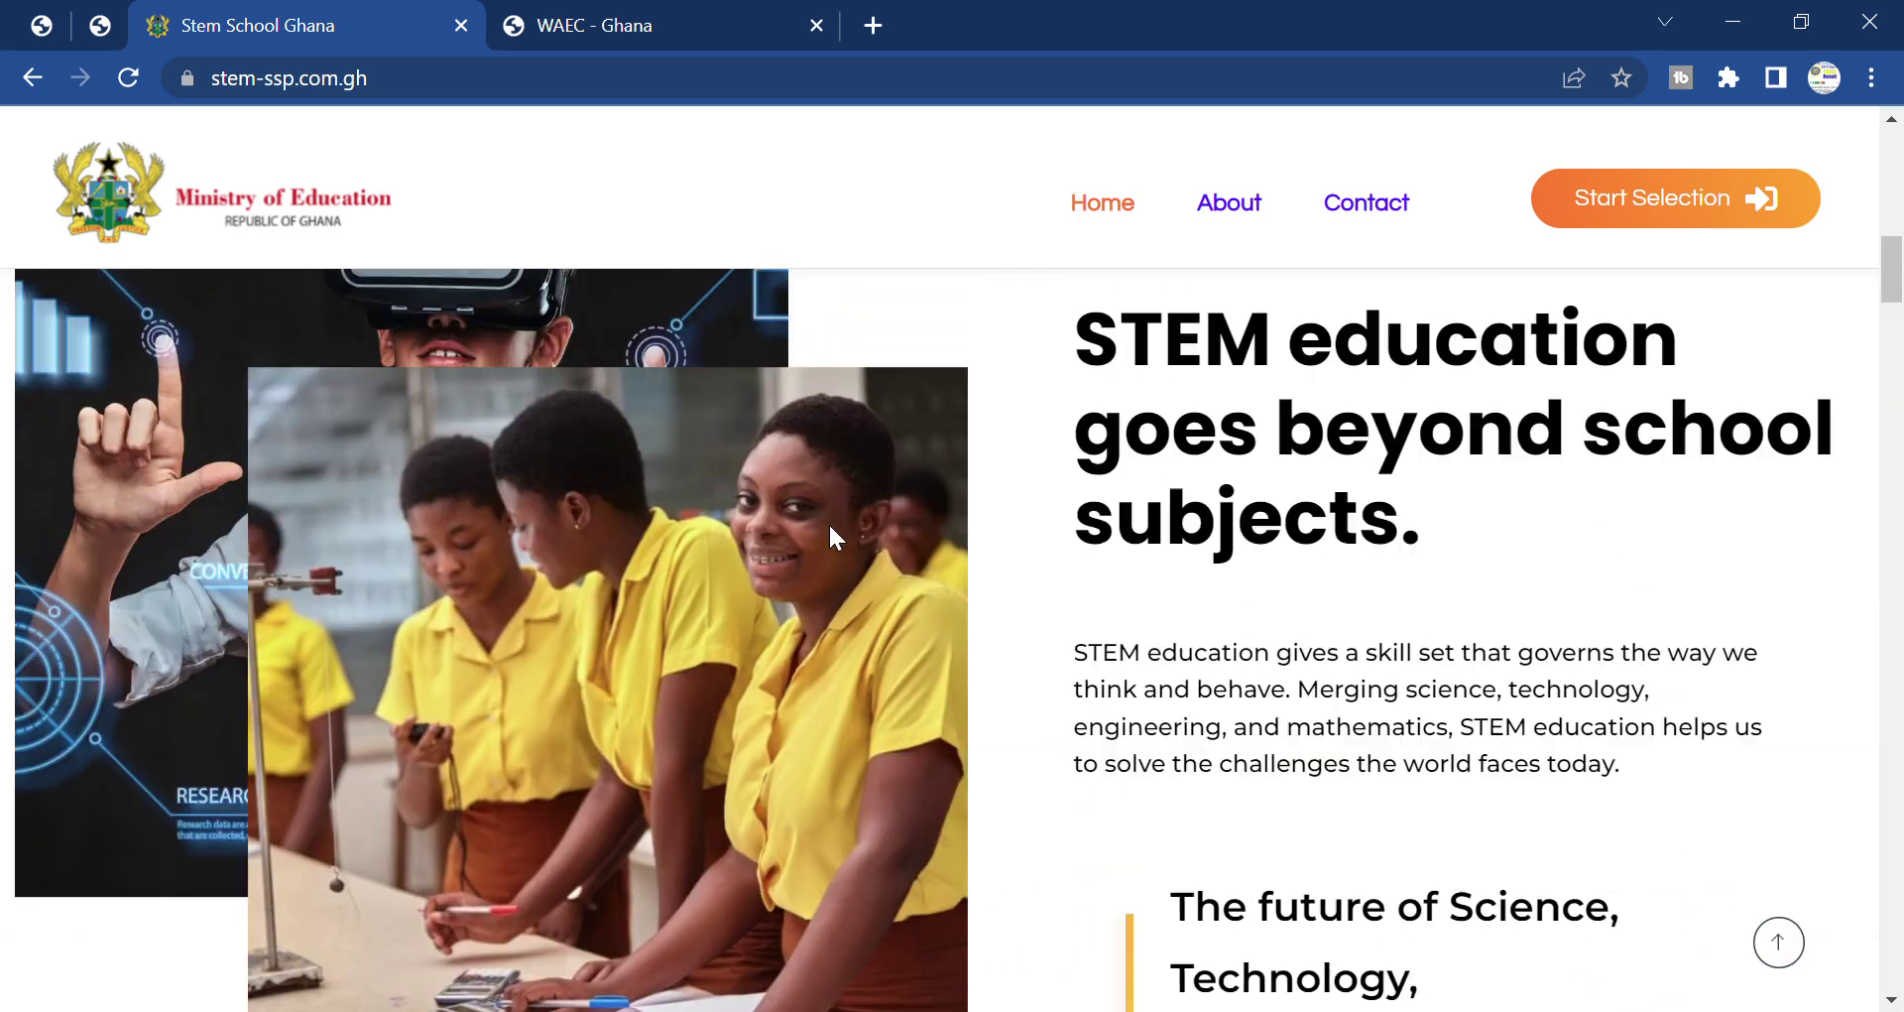
{"action": "scroll", "coordinate": [830, 521], "scroll_direction": "up", "scroll_amount": 4}
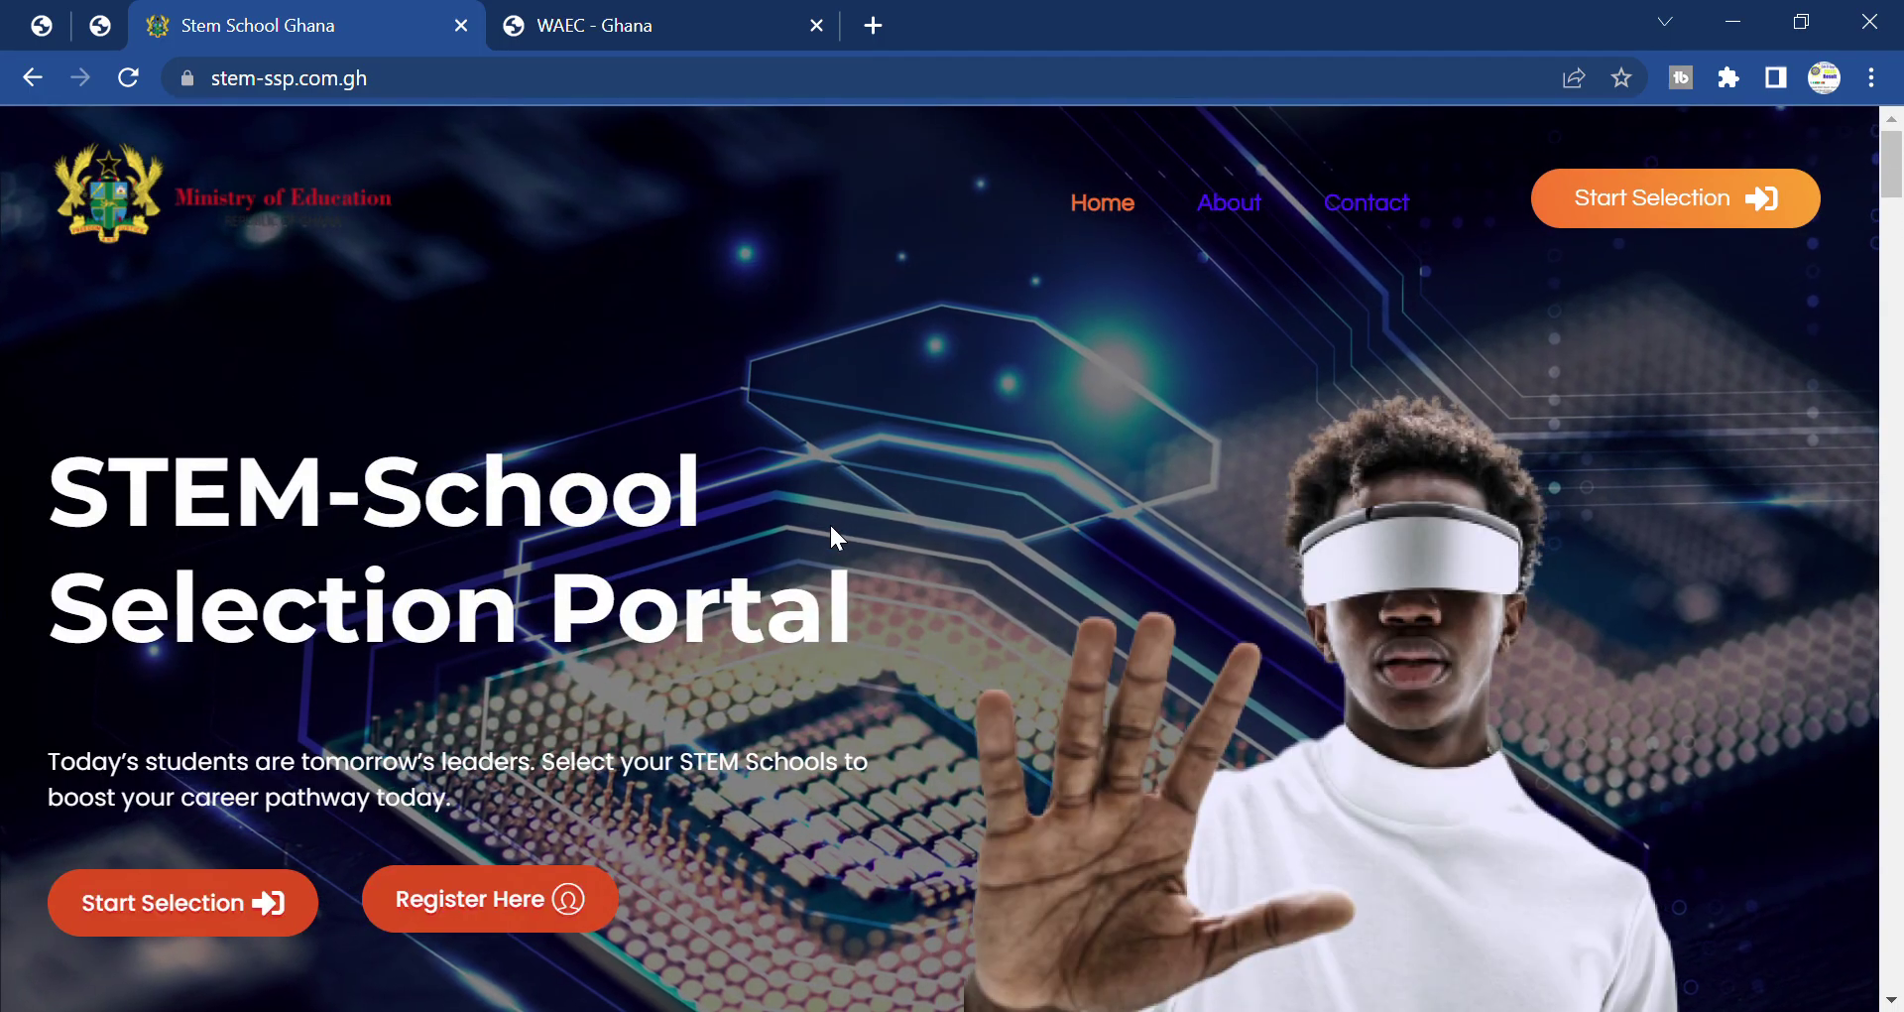
{"action": "scroll", "coordinate": [847, 540], "scroll_direction": "down", "scroll_amount": 1}
{"action": "scroll", "coordinate": [34, 853], "scroll_direction": "up", "scroll_amount": 3}
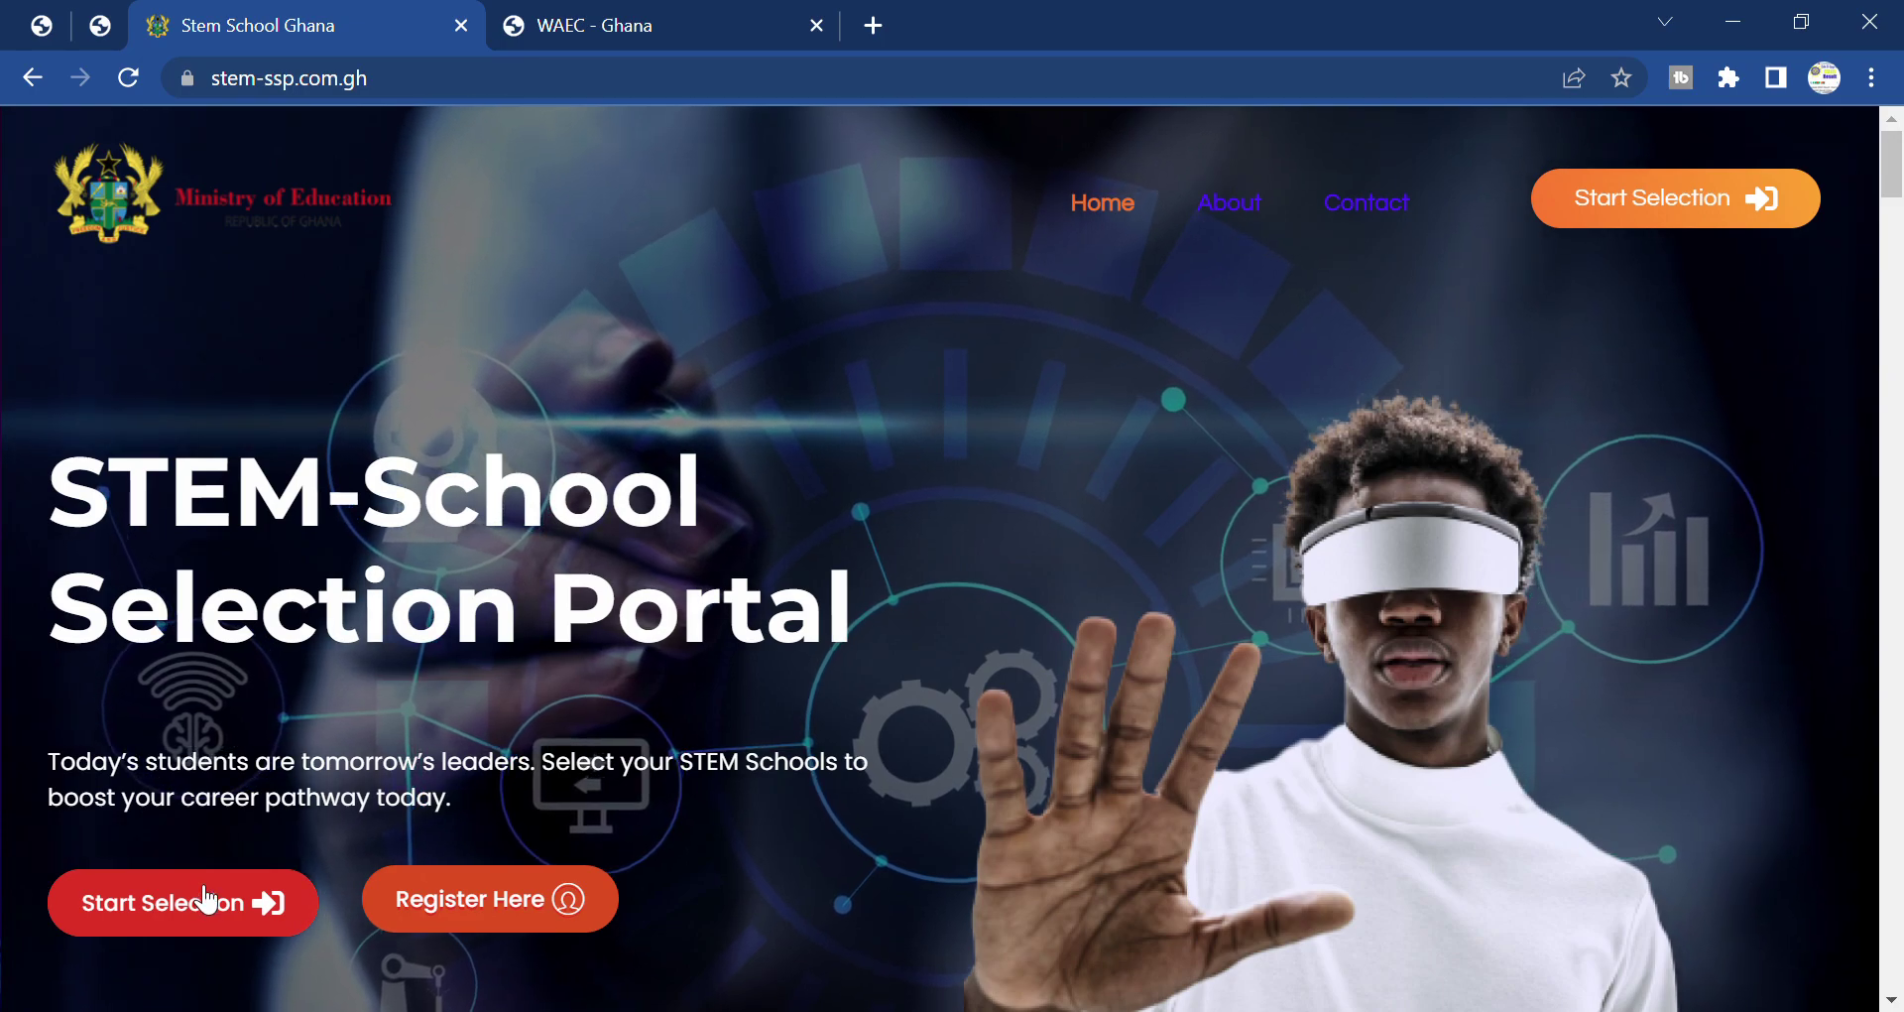
{"action": "scroll", "coordinate": [992, 841], "scroll_direction": "down", "scroll_amount": 2}
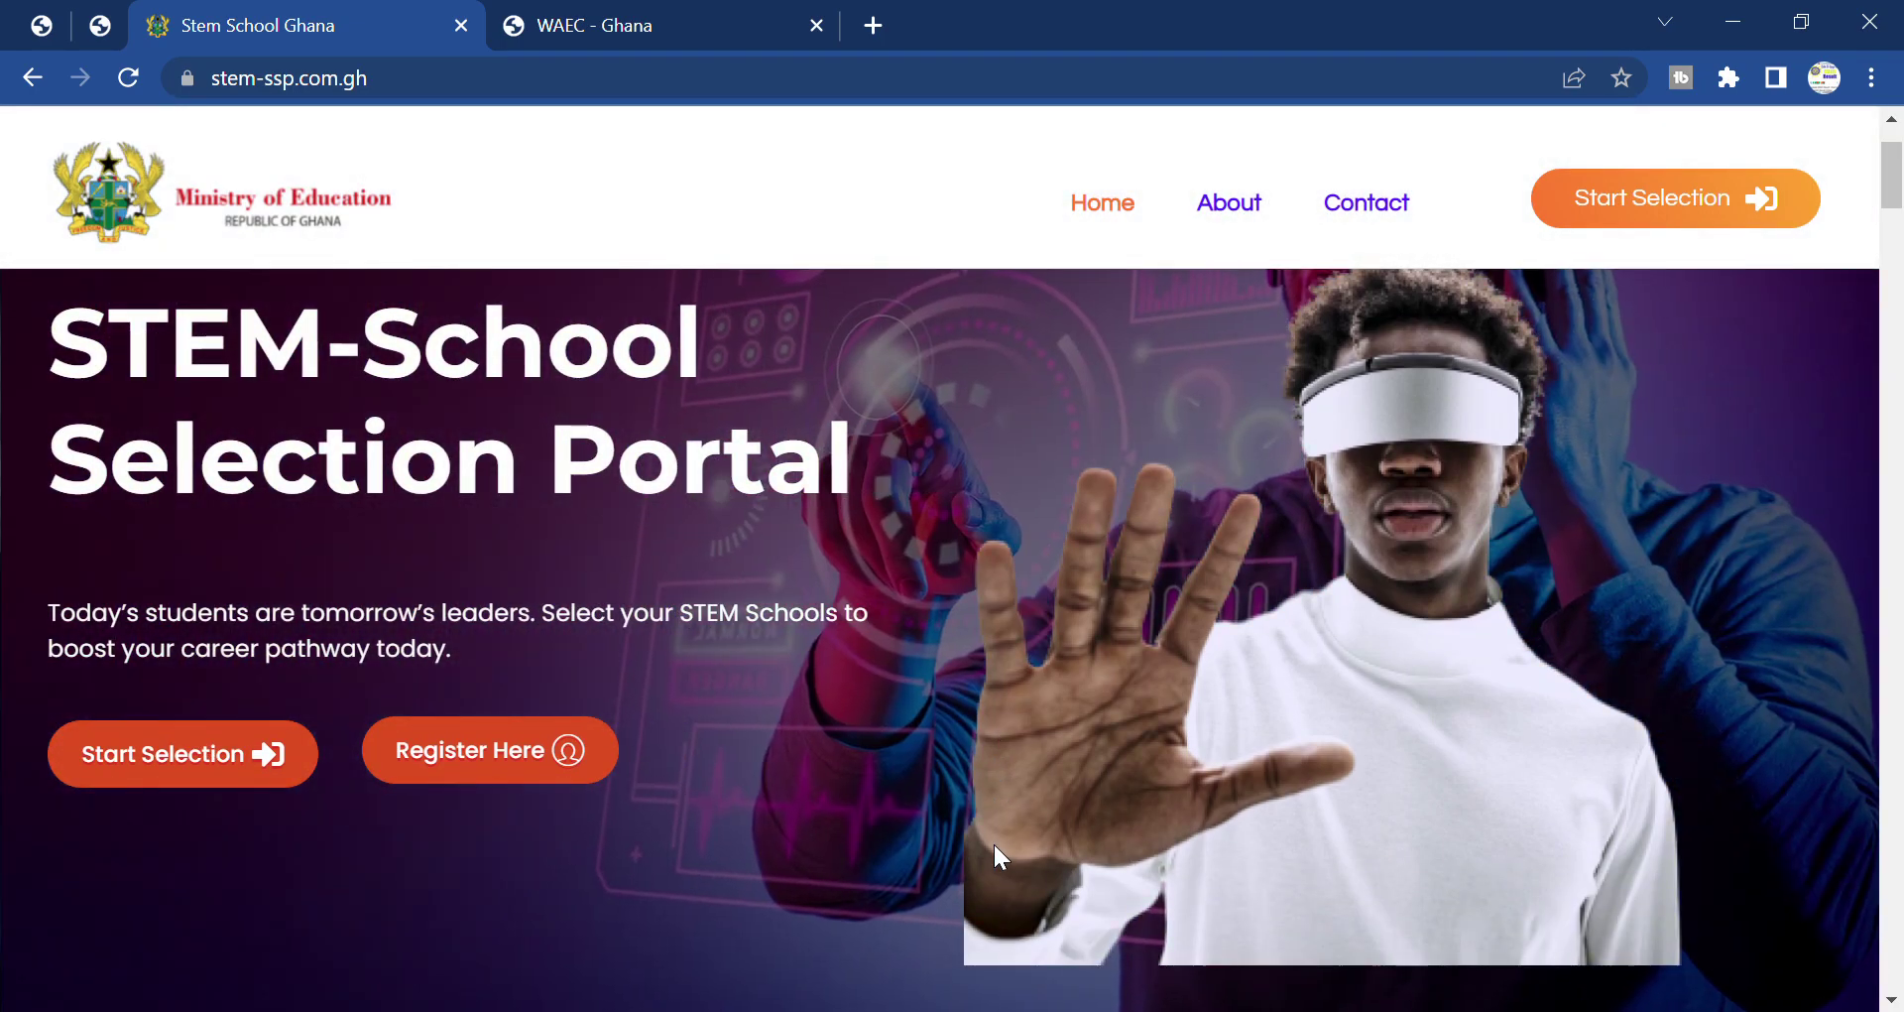
{"action": "left_click", "coordinate": [496, 753]}
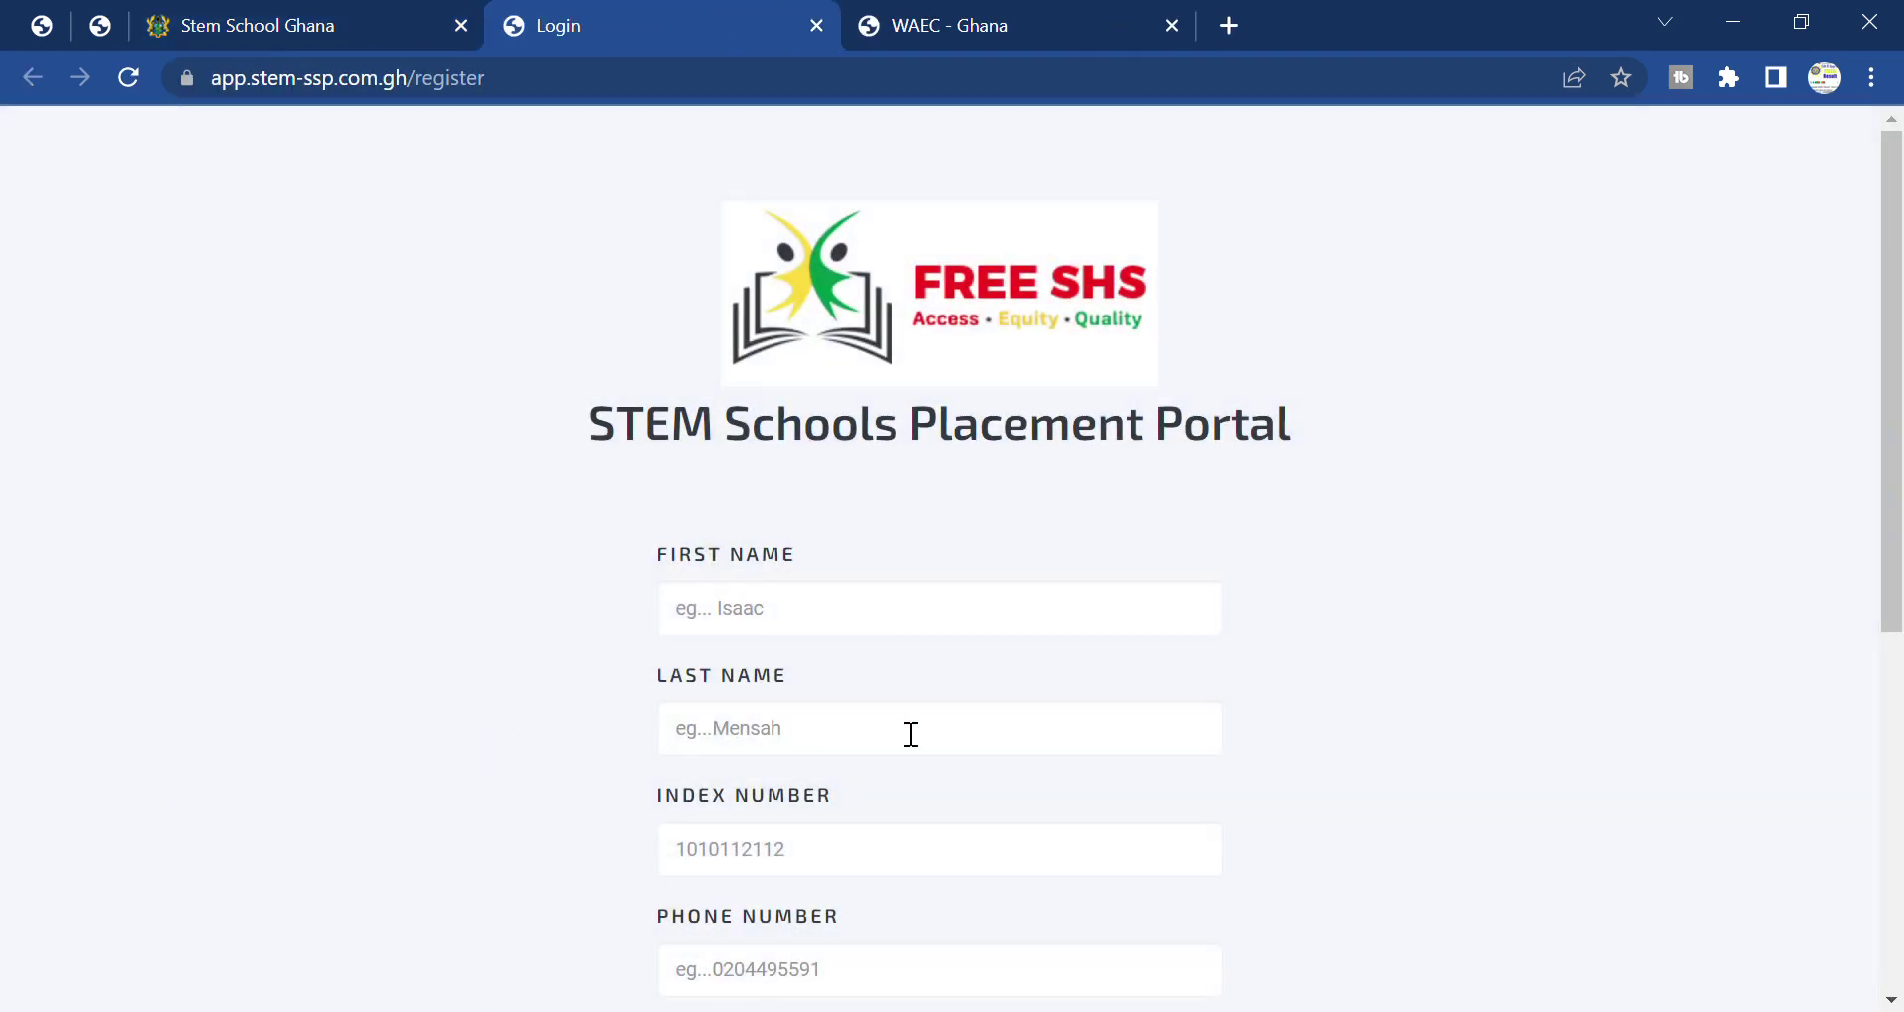
Enter the student's first and last names on the registration form.
{"action": "left_click_drag", "start_coordinate": [568, 417], "coordinate": [1339, 429]}
{"action": "left_click", "coordinate": [1343, 429]}
{"action": "scroll", "coordinate": [978, 485], "scroll_direction": "down", "scroll_amount": 1}
{"action": "left_click", "coordinate": [859, 450]}
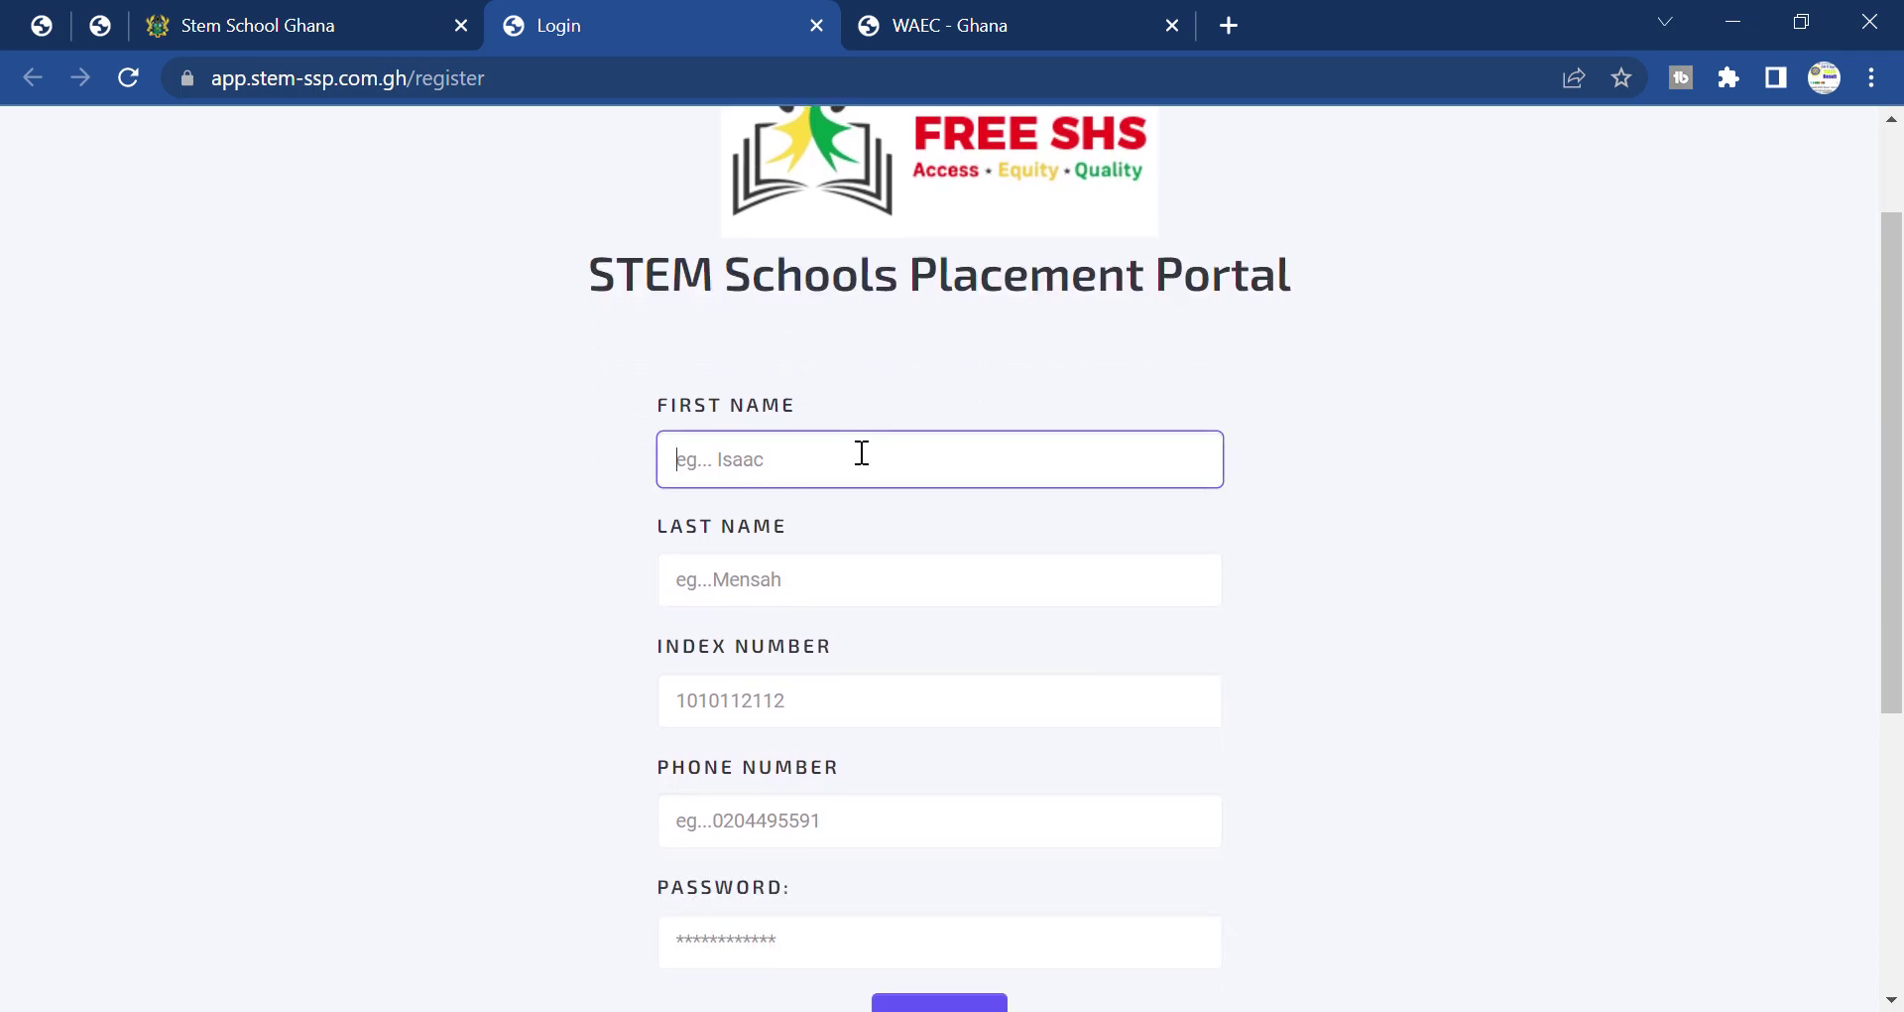
{"action": "left_click", "coordinate": [823, 604]}
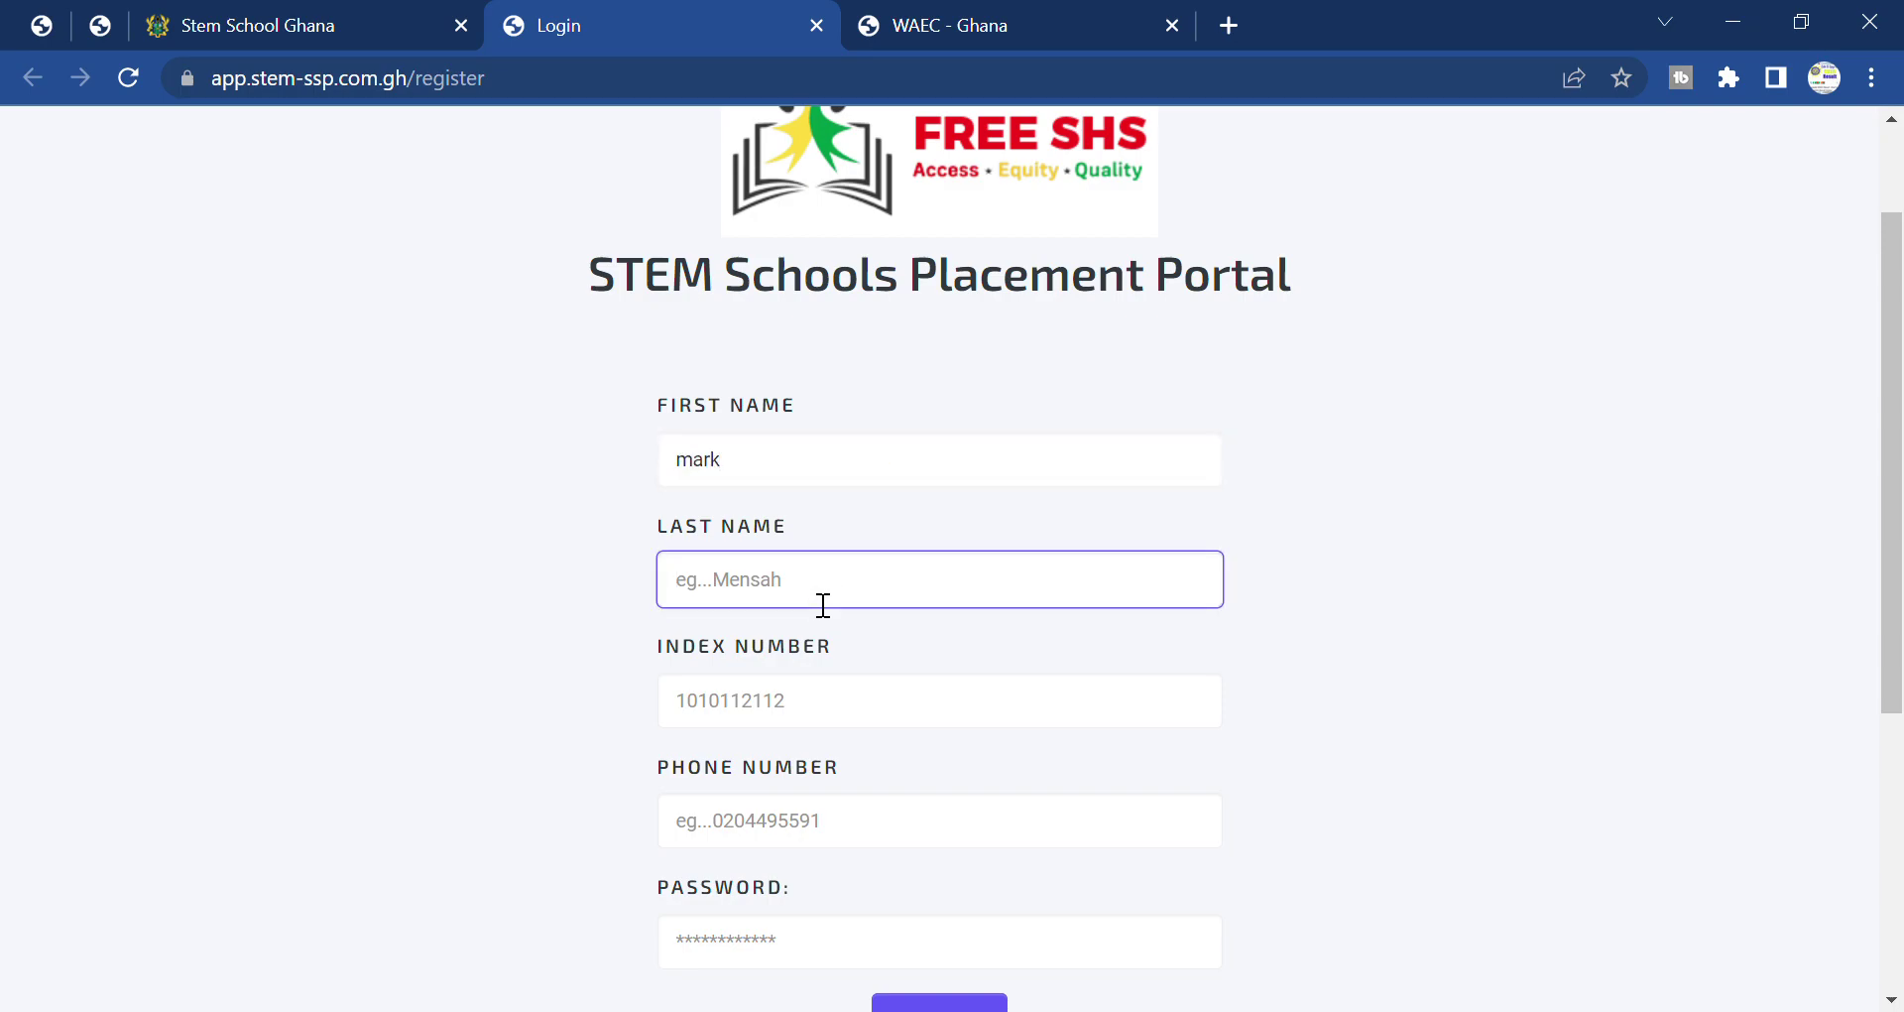
Autofill the index number and phone number, correcting the phone number's final digits.
{"action": "left_click", "coordinate": [868, 730]}
{"action": "key", "text": "Down"}
{"action": "key", "text": "Return"}
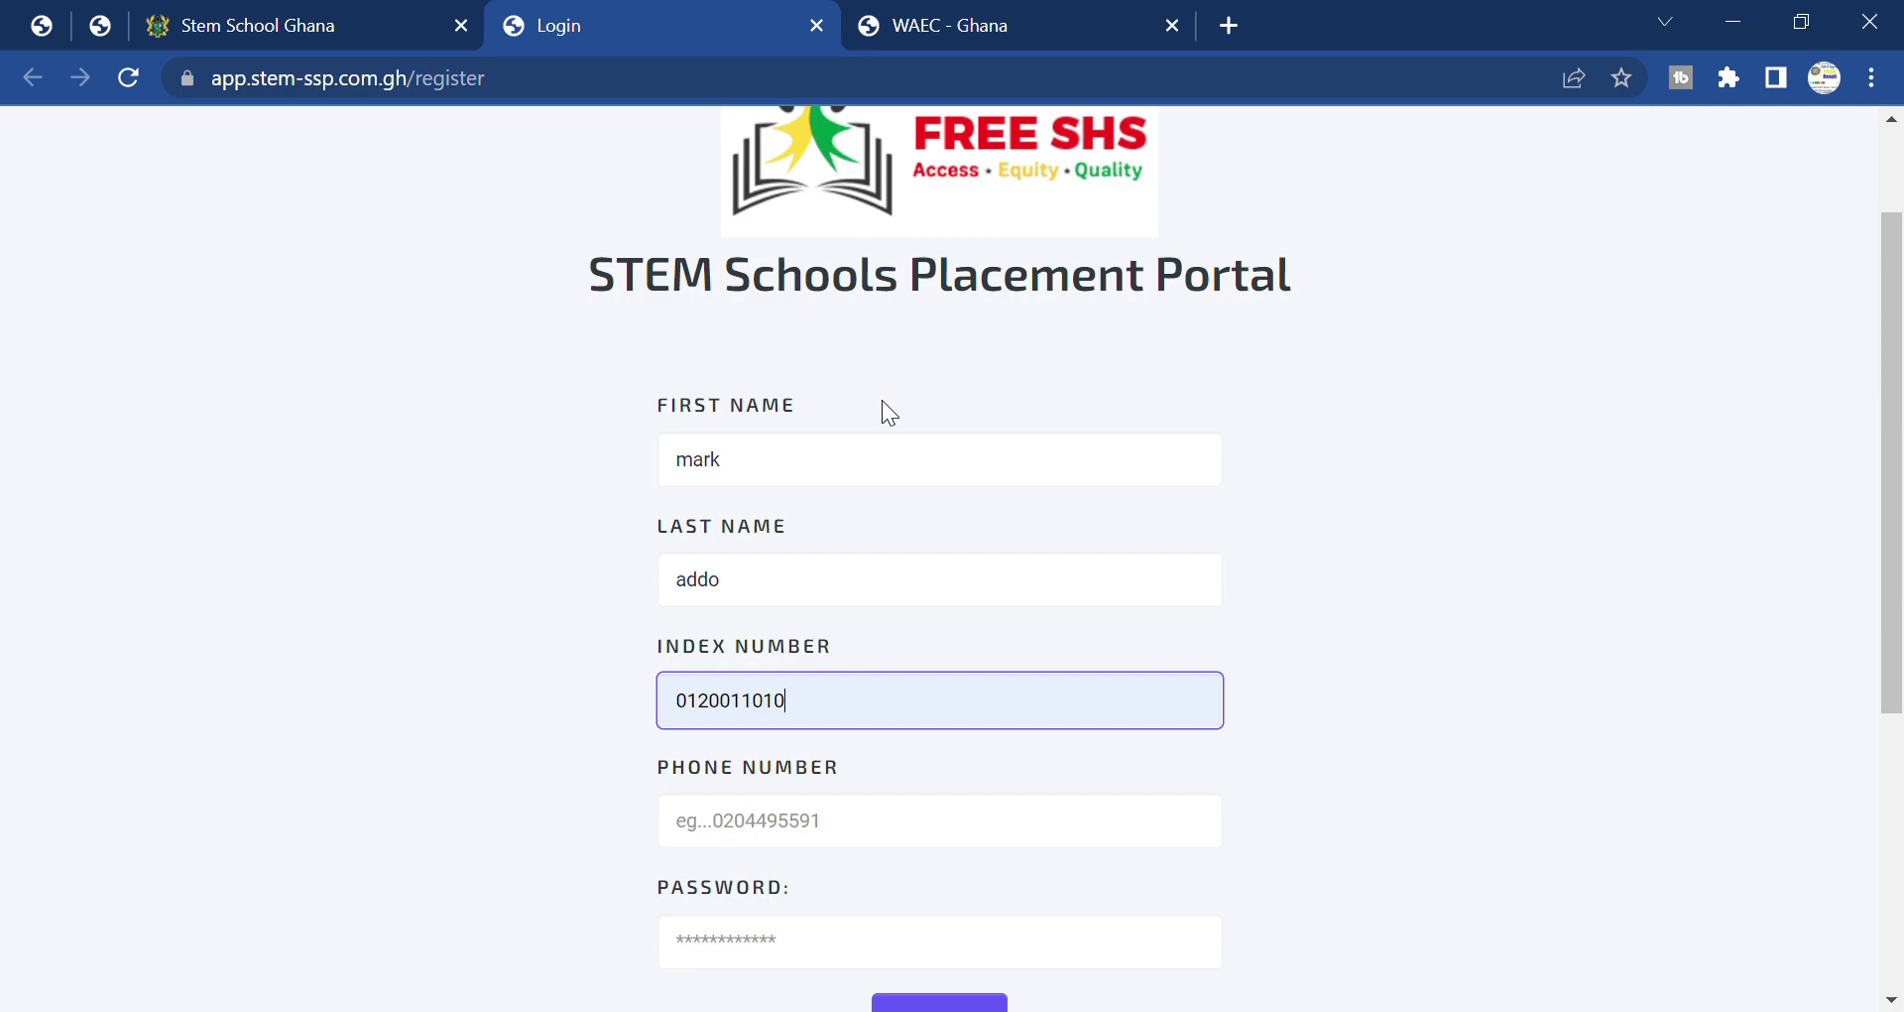
{"action": "scroll", "coordinate": [1353, 692], "scroll_direction": "down", "scroll_amount": 1}
{"action": "left_click", "coordinate": [878, 692]}
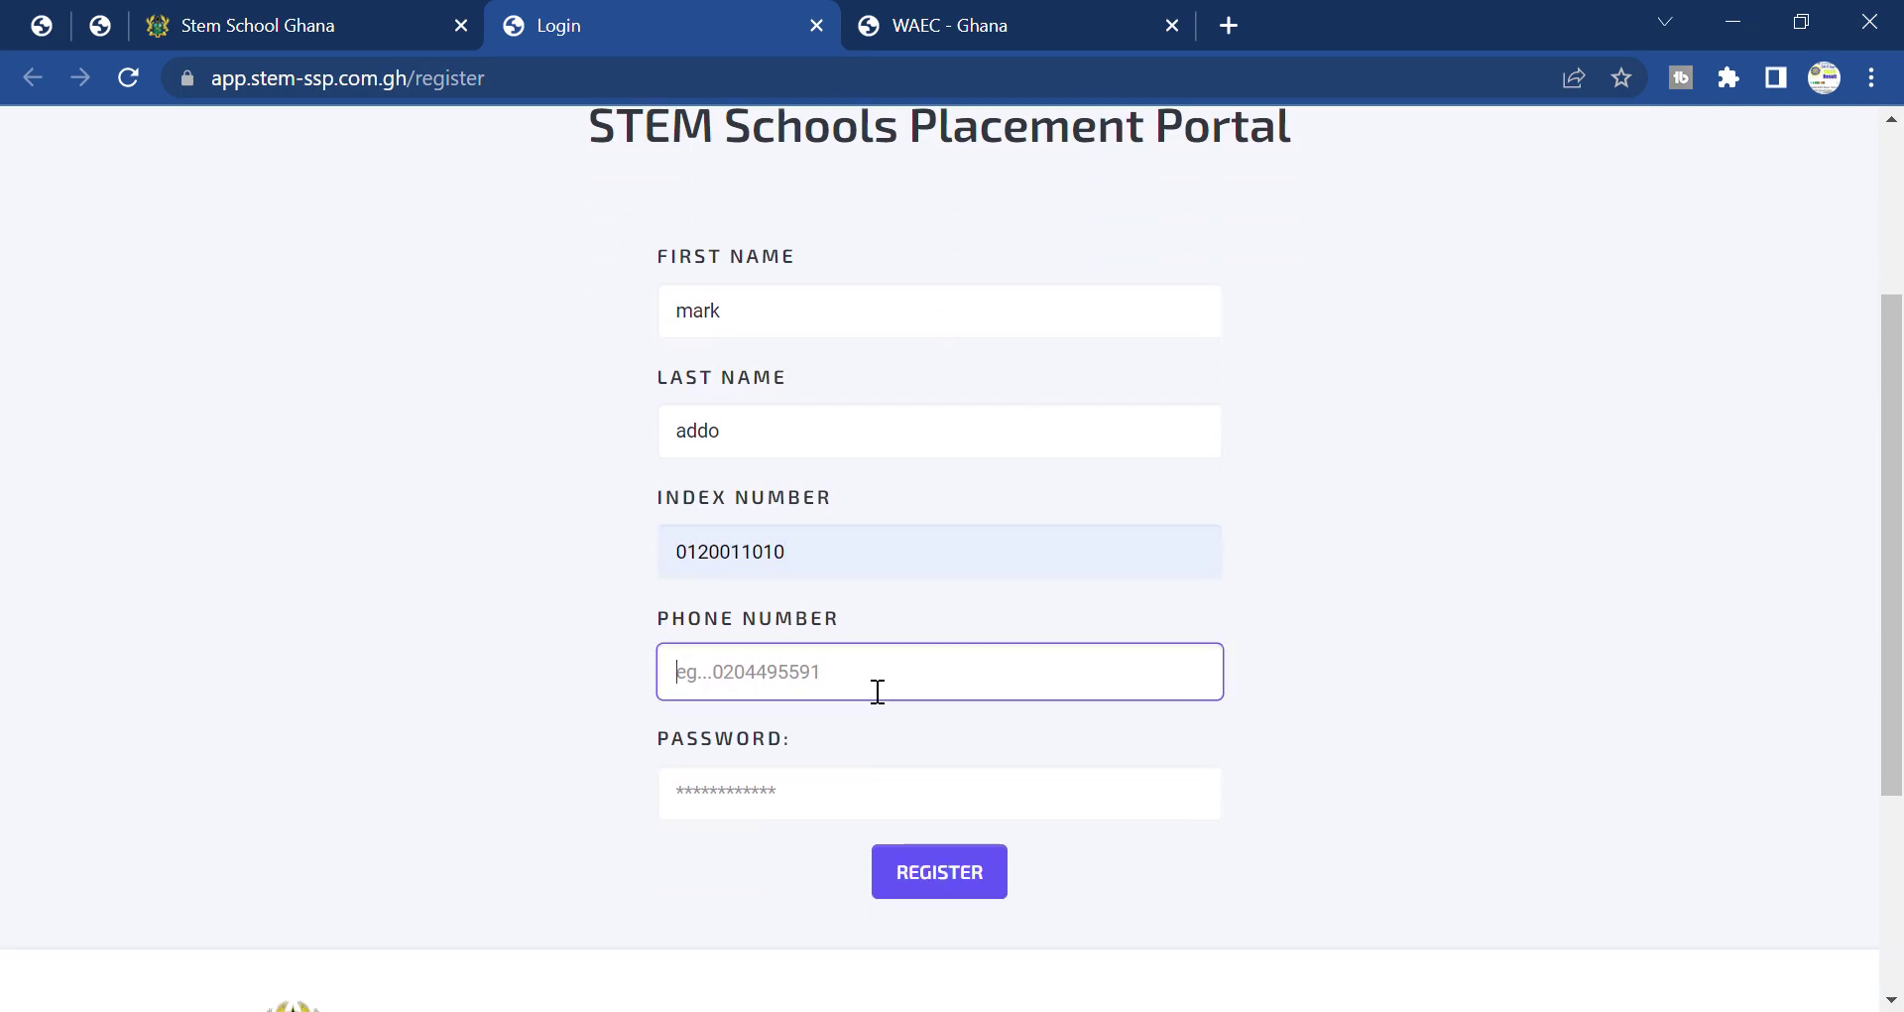
{"action": "key", "text": "Down"}
{"action": "key", "text": "Return"}
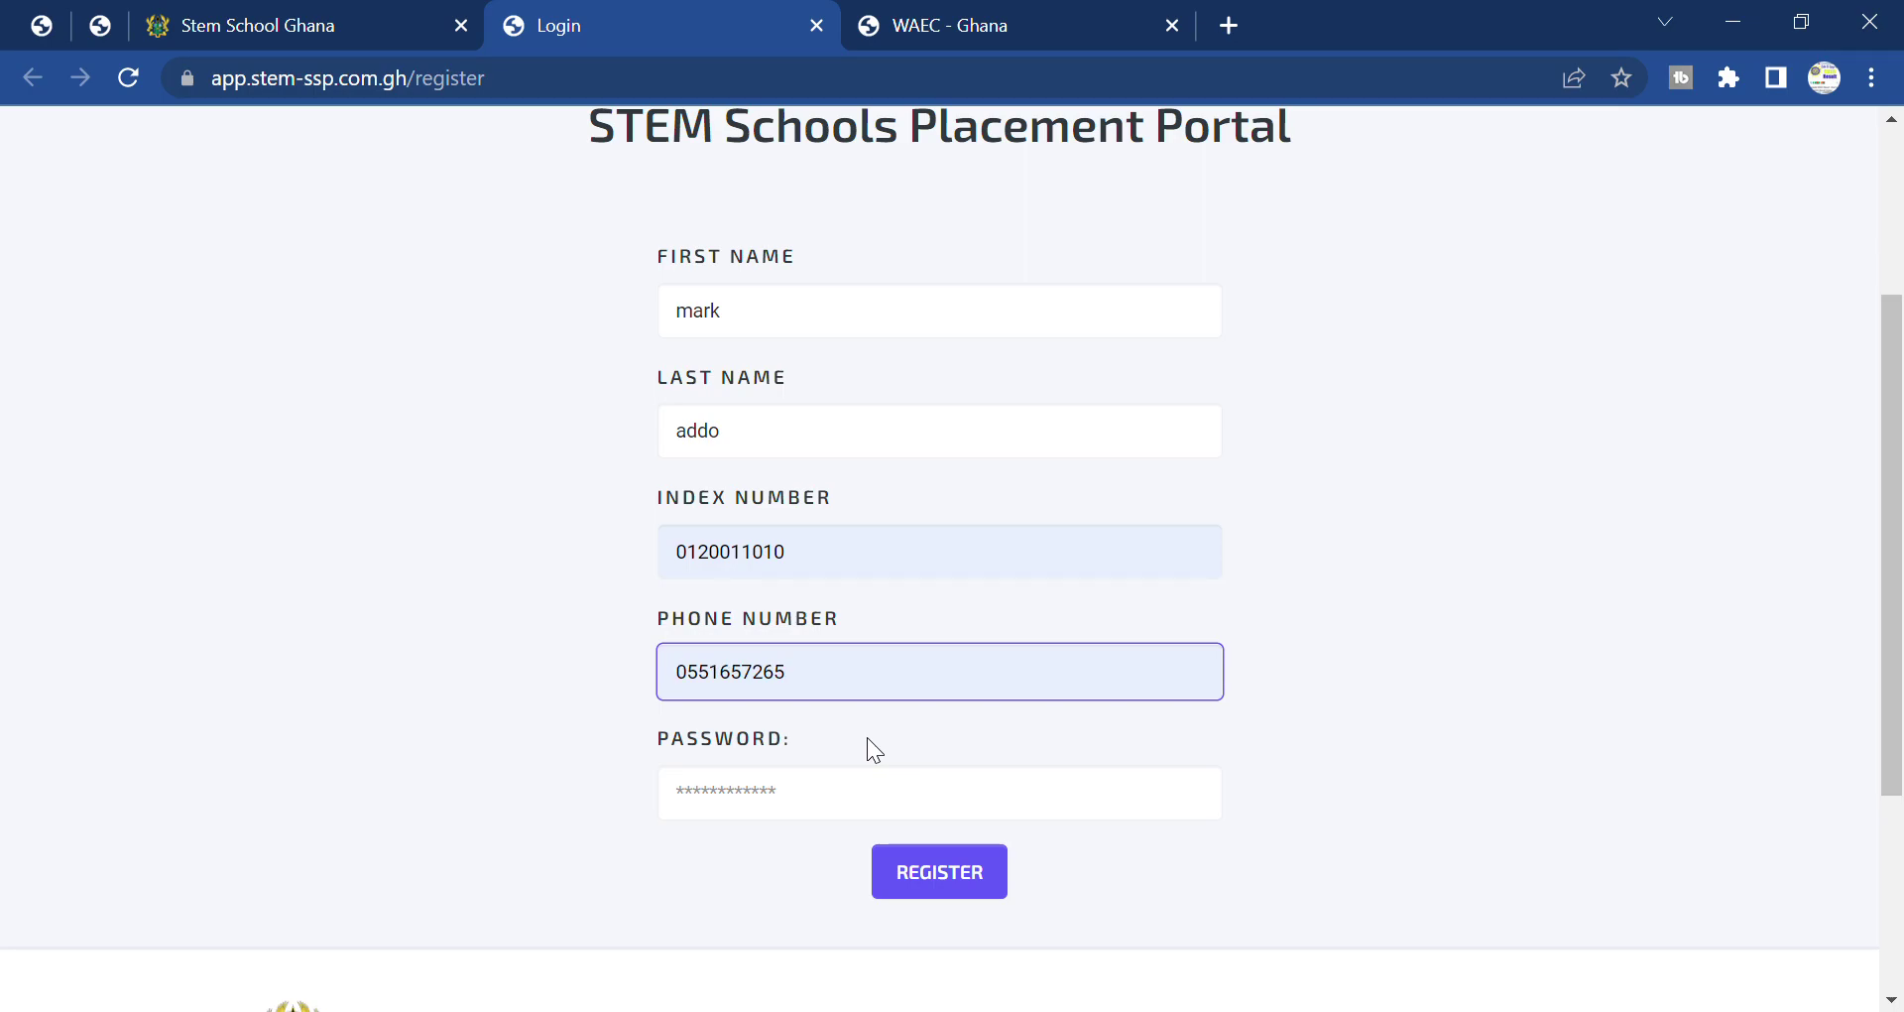
{"action": "key", "text": "BackSpace"}
{"action": "key", "text": "BackSpace"}
{"action": "key", "text": "BackSpace"}
{"action": "key", "text": "BackSpace"}
{"action": "key", "text": "BackSpace"}
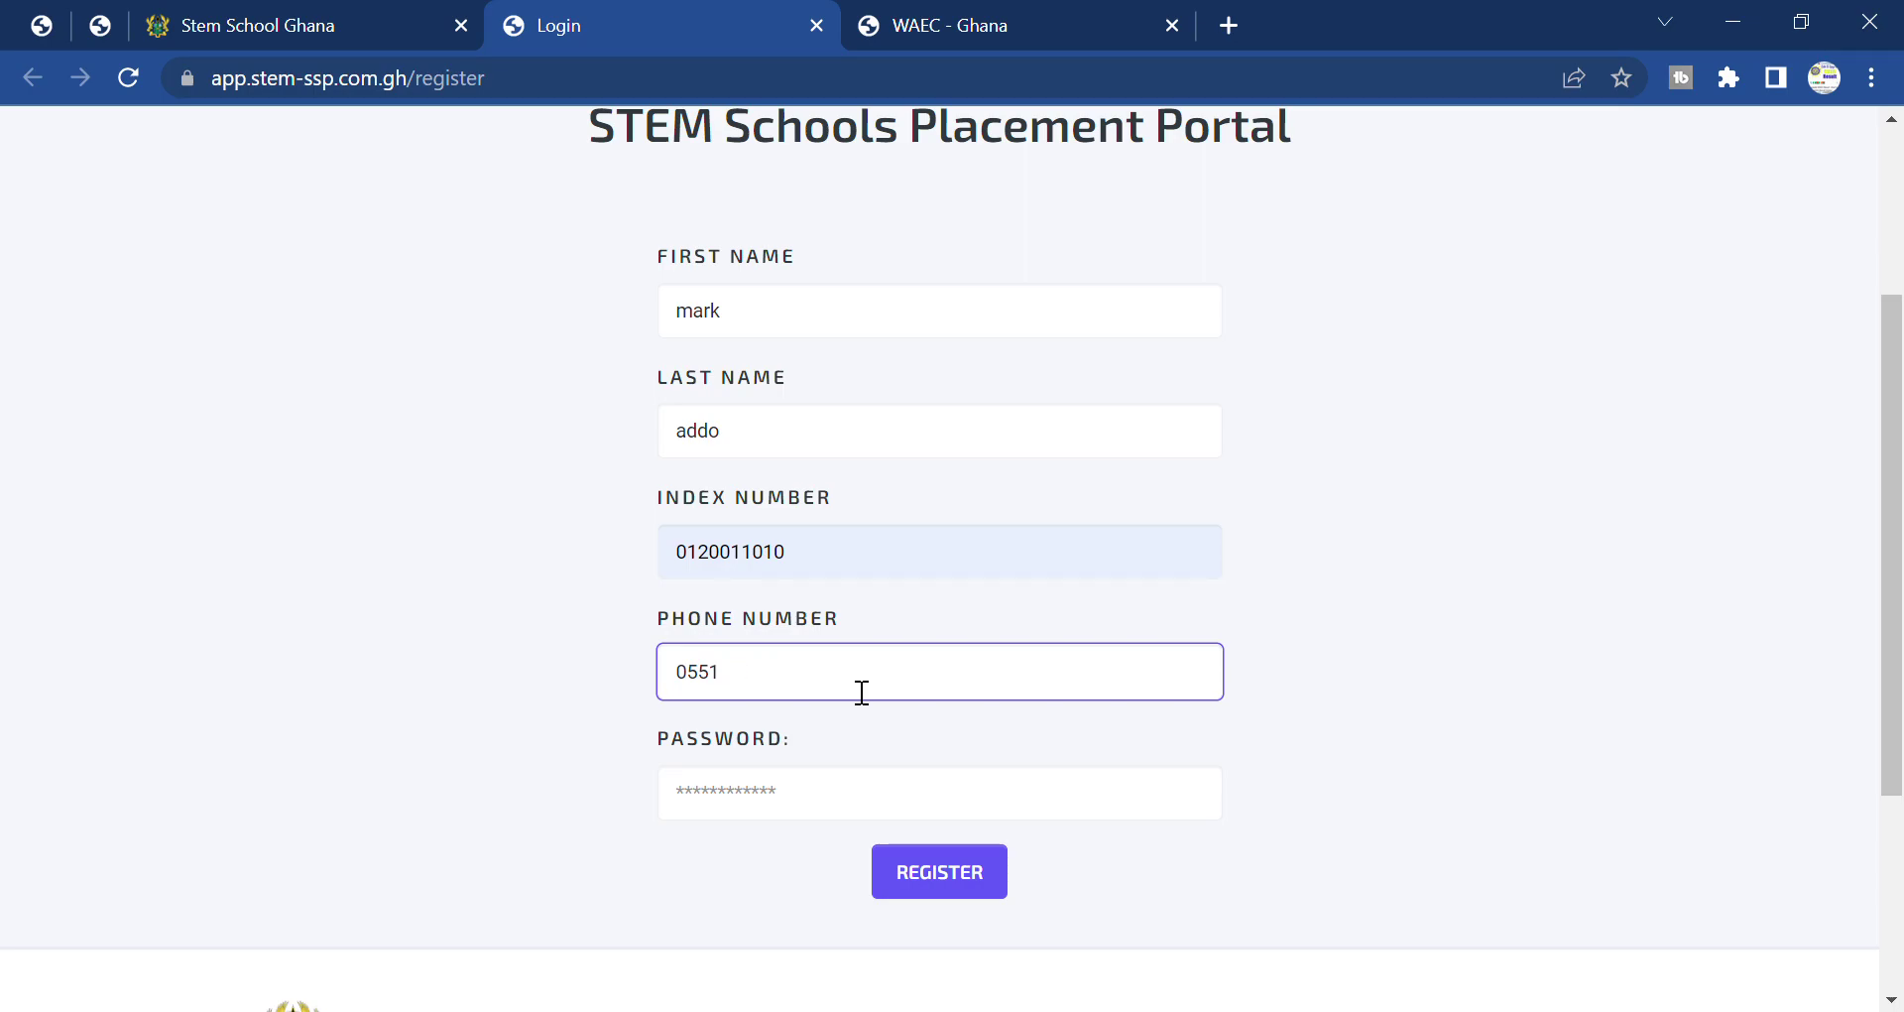
{"action": "type", "text": "73"}
Enter the account password in the Password field.
{"action": "left_click", "coordinate": [840, 813]}
{"action": "type", "text": "*"}
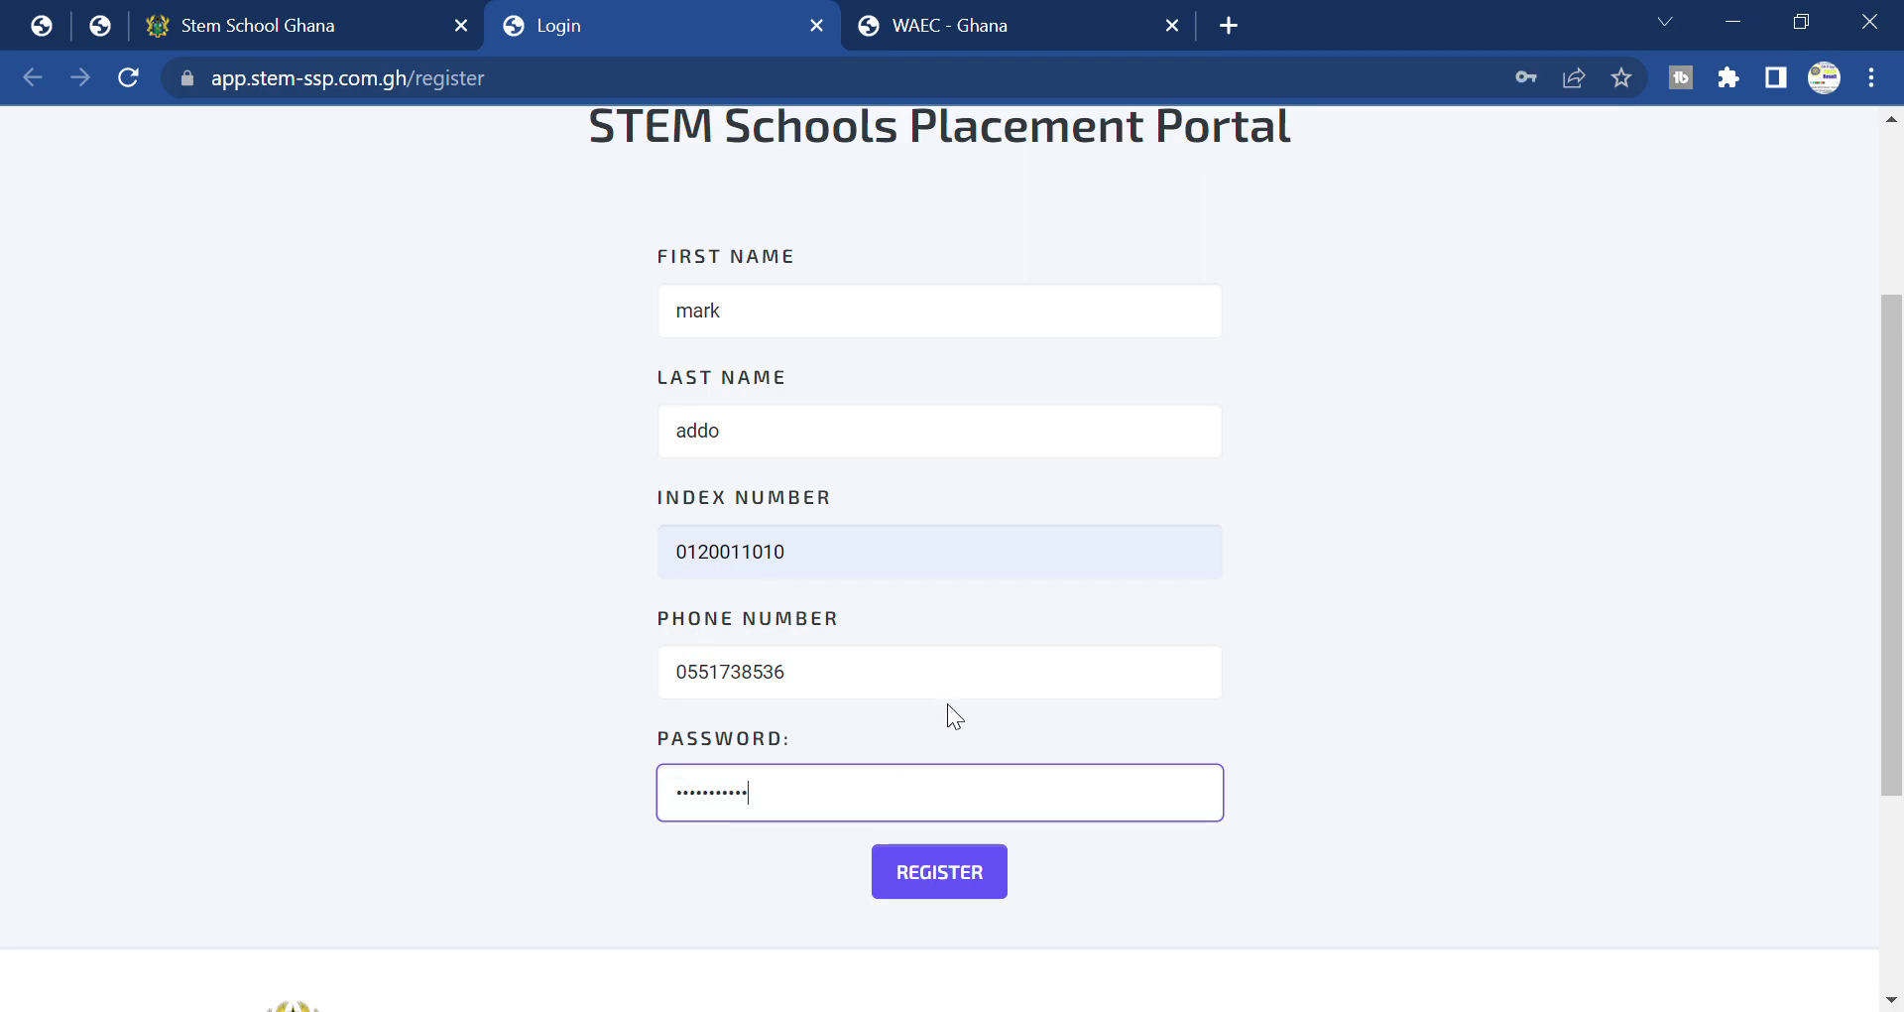
{"action": "scroll", "coordinate": [948, 704], "scroll_direction": "up", "scroll_amount": 1}
{"action": "scroll", "coordinate": [964, 718], "scroll_direction": "down", "scroll_amount": 1}
Submit the form with REGISTER and scroll through the reloaded empty registration page.
{"action": "left_click", "coordinate": [982, 883]}
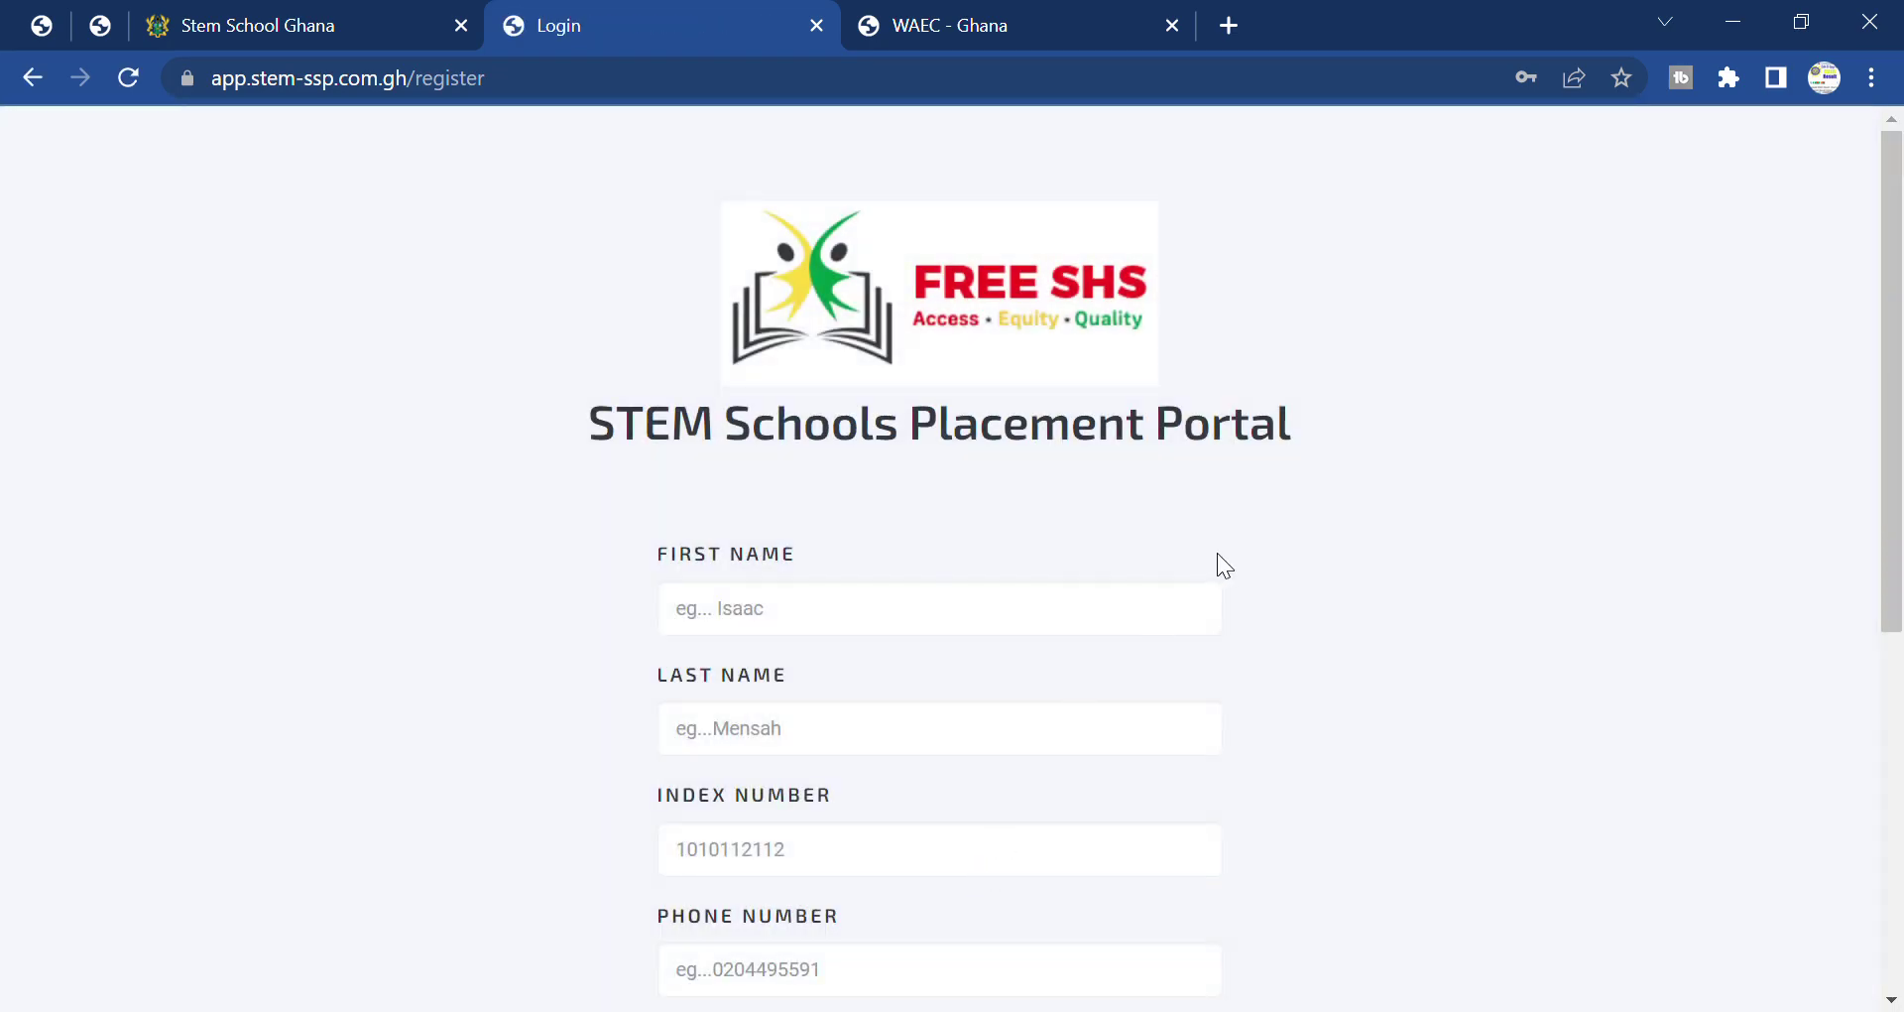
{"action": "scroll", "coordinate": [1145, 567], "scroll_direction": "down", "scroll_amount": 6}
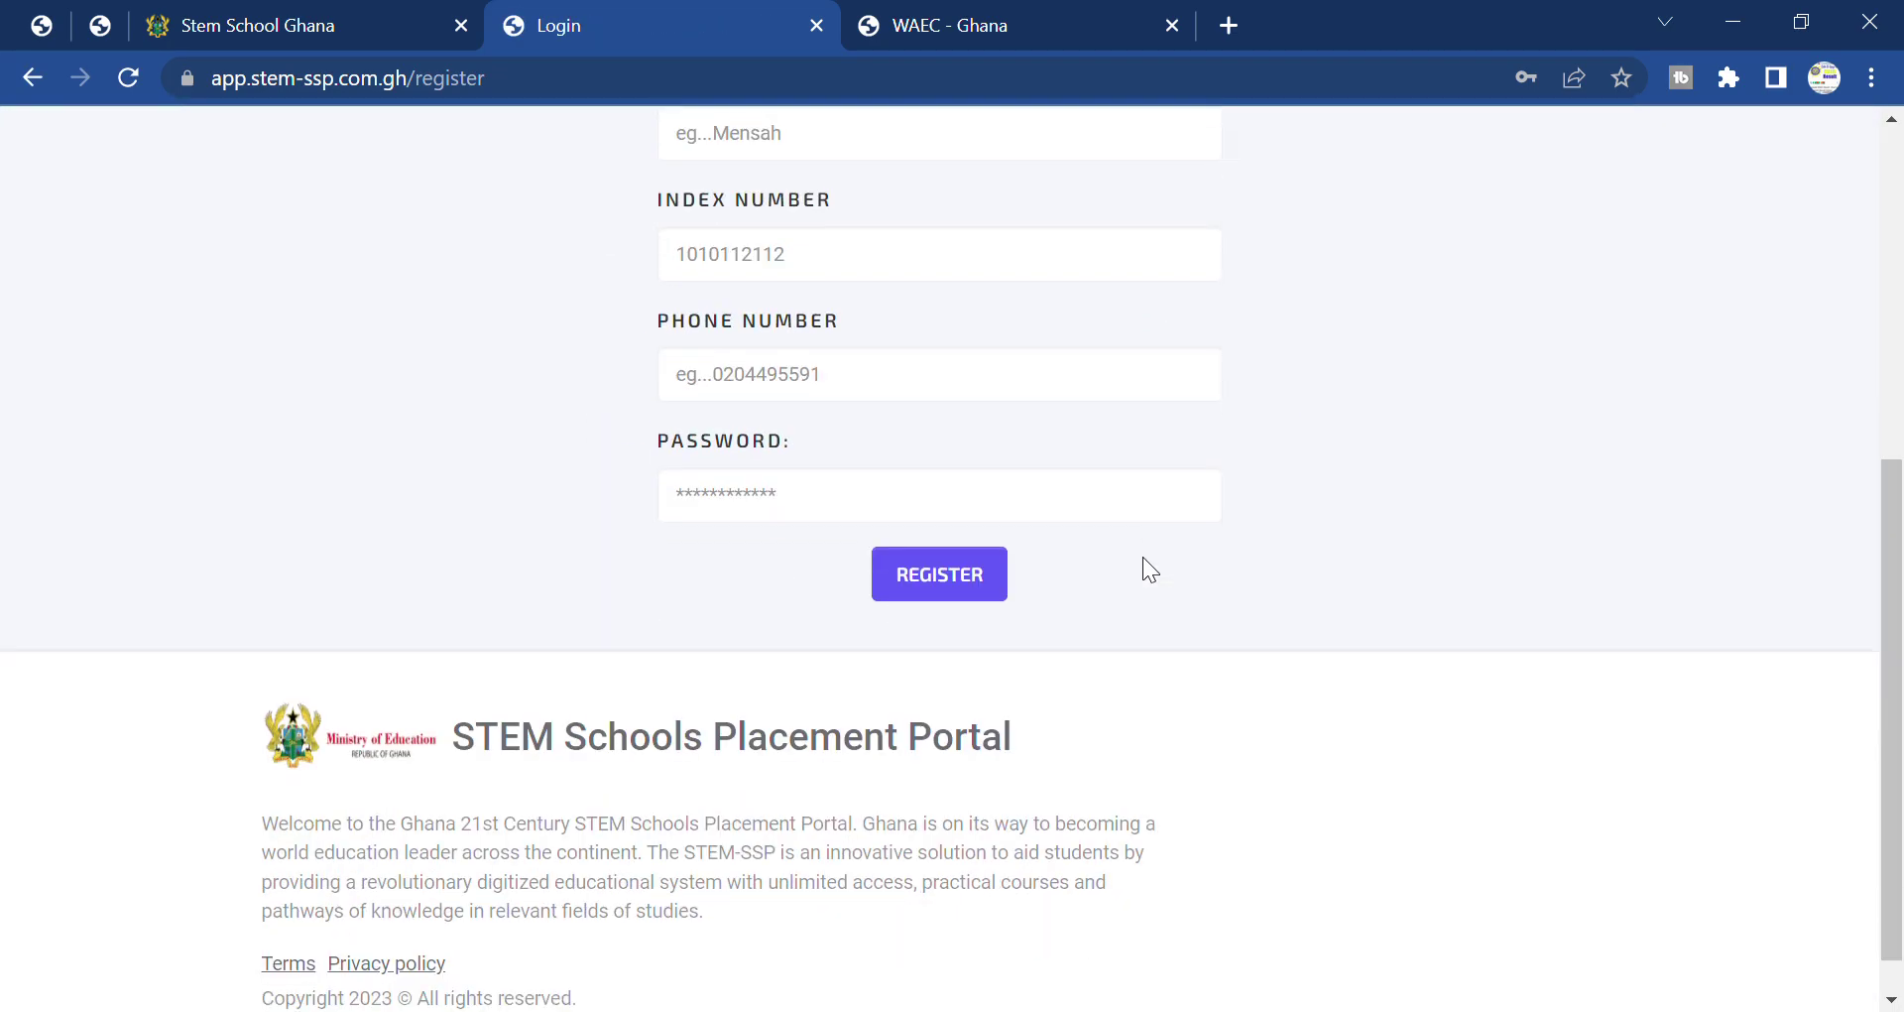
{"action": "scroll", "coordinate": [1142, 556], "scroll_direction": "up", "scroll_amount": 6}
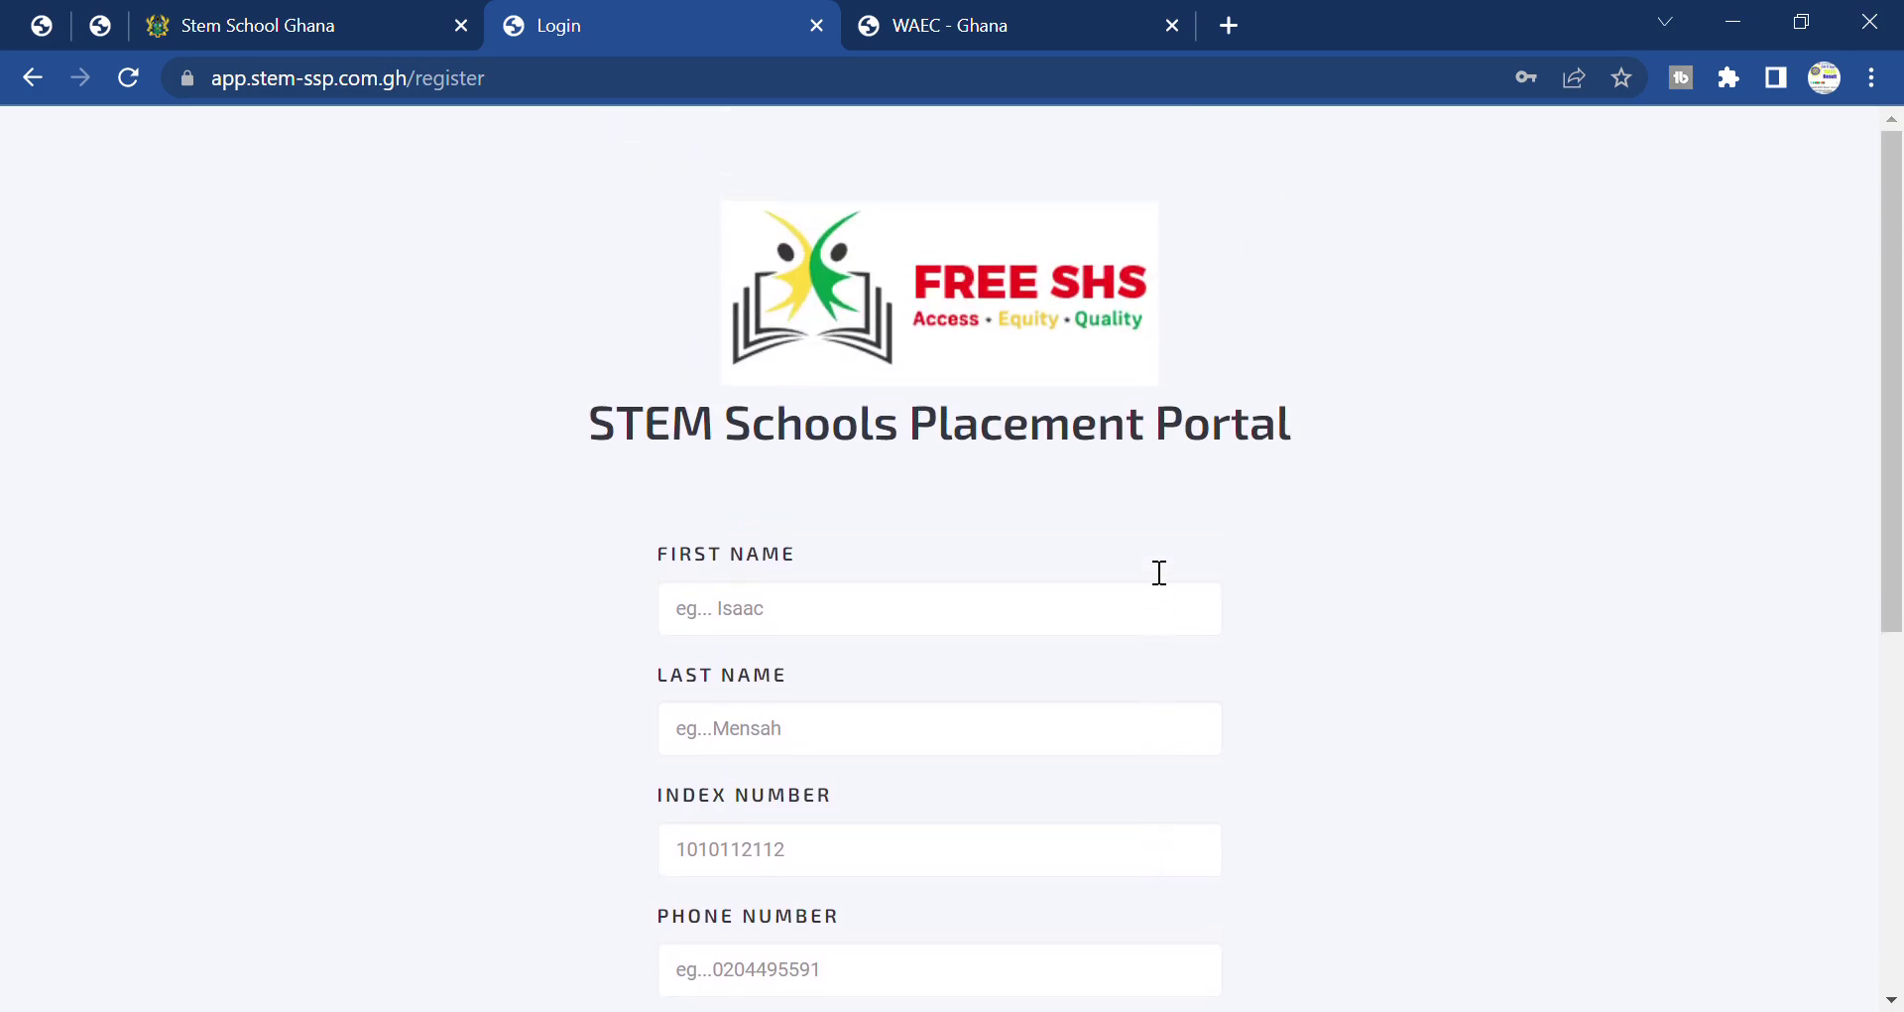
{"action": "scroll", "coordinate": [1142, 556], "scroll_direction": "down", "scroll_amount": 4}
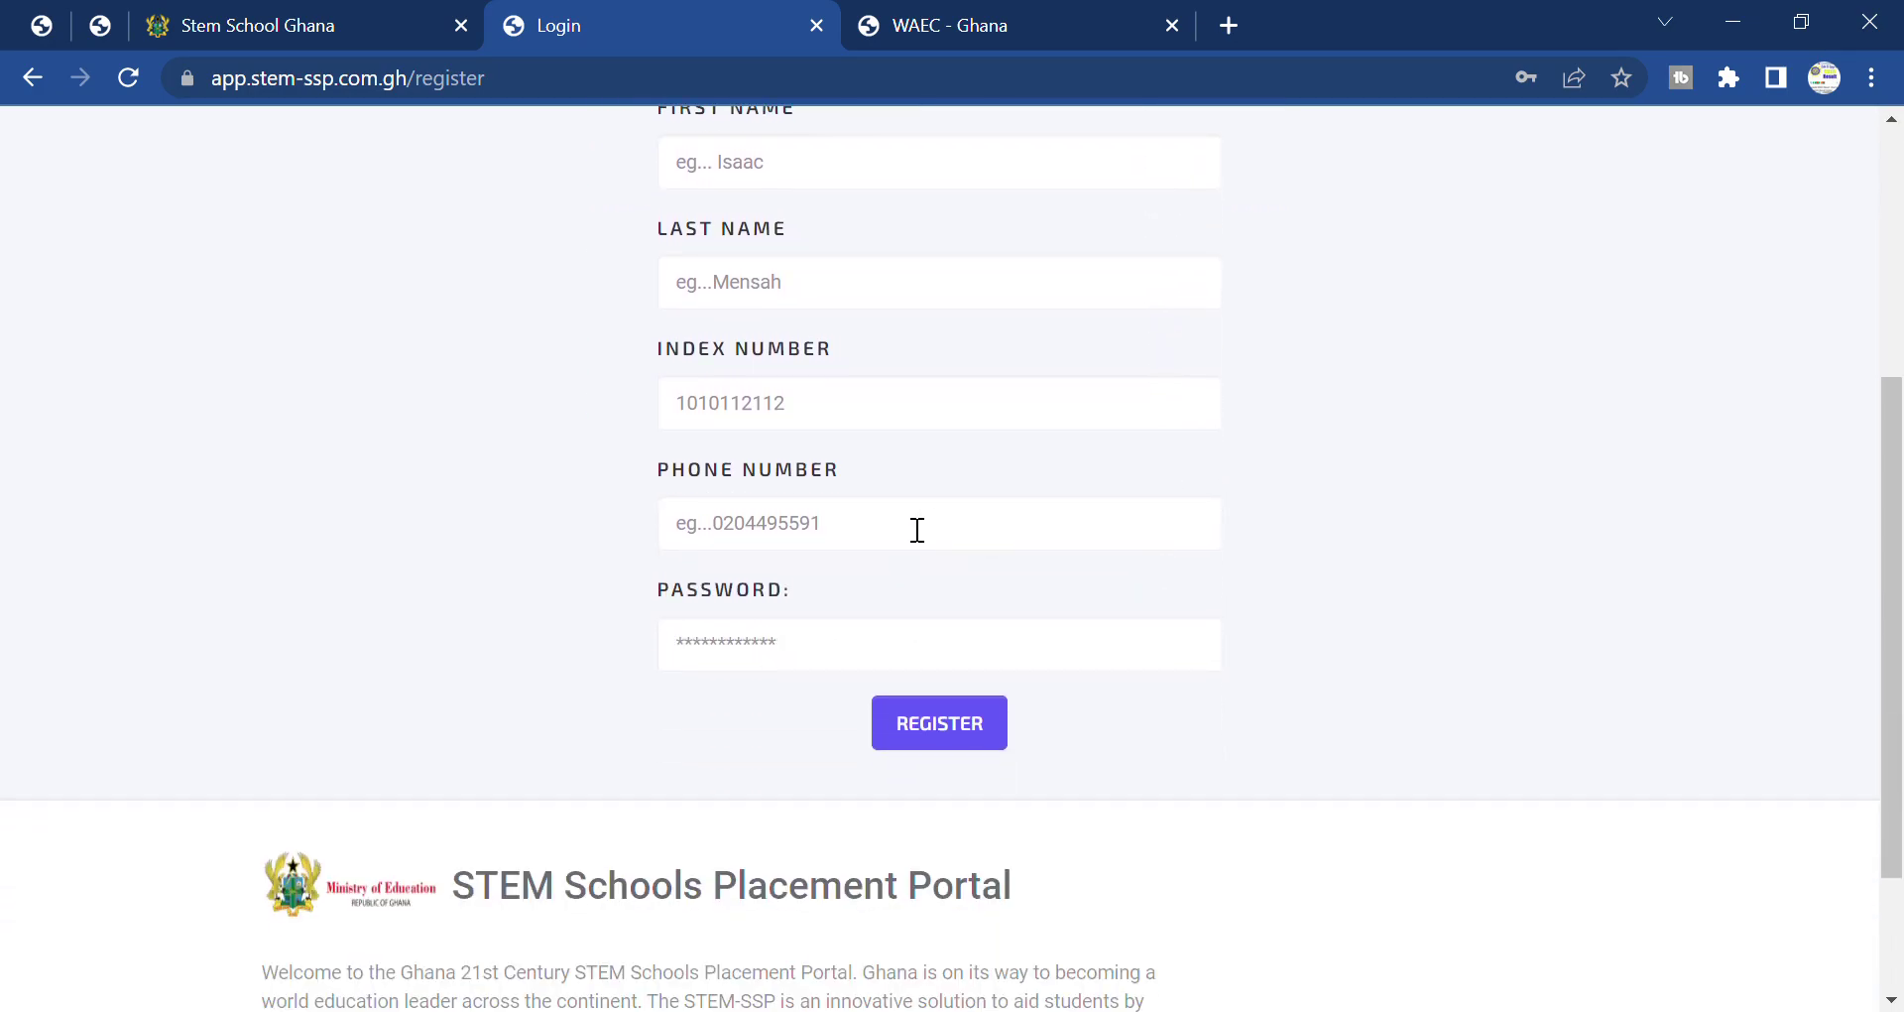
{"action": "scroll", "coordinate": [851, 659], "scroll_direction": "down", "scroll_amount": 2}
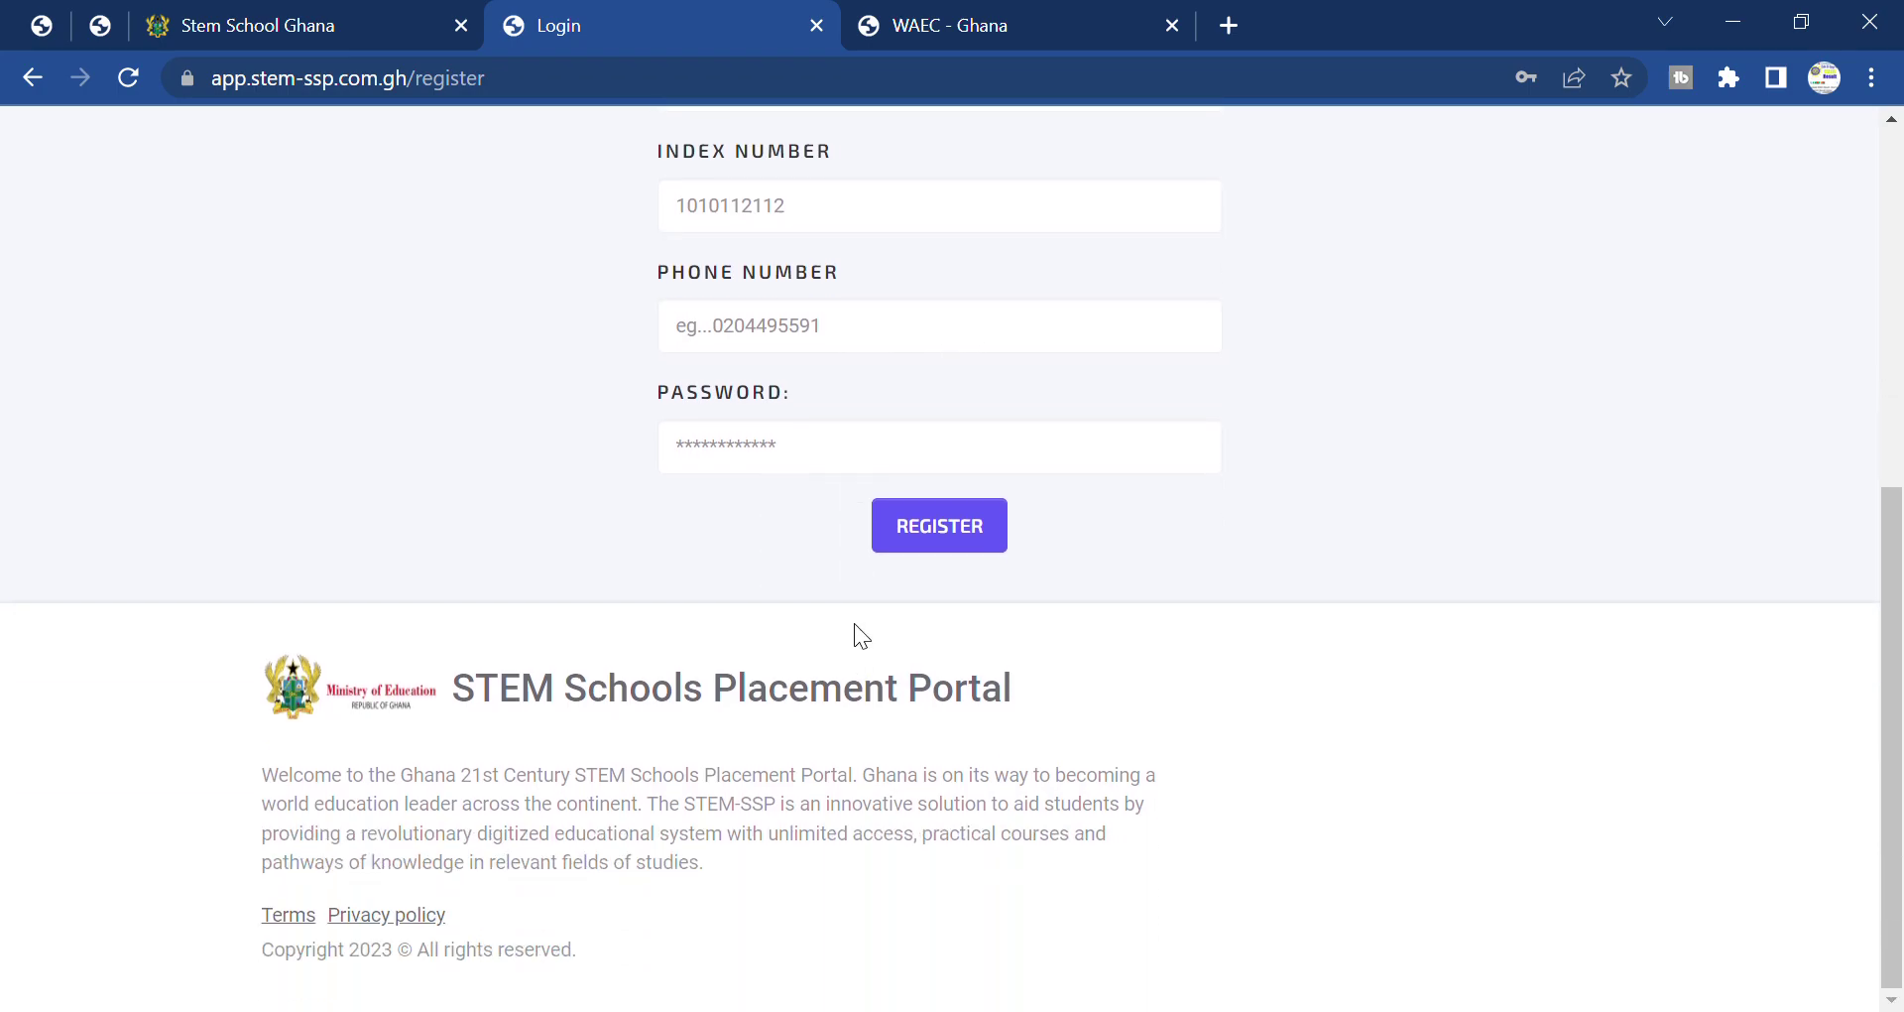
{"action": "scroll", "coordinate": [1115, 616], "scroll_direction": "up", "scroll_amount": 7}
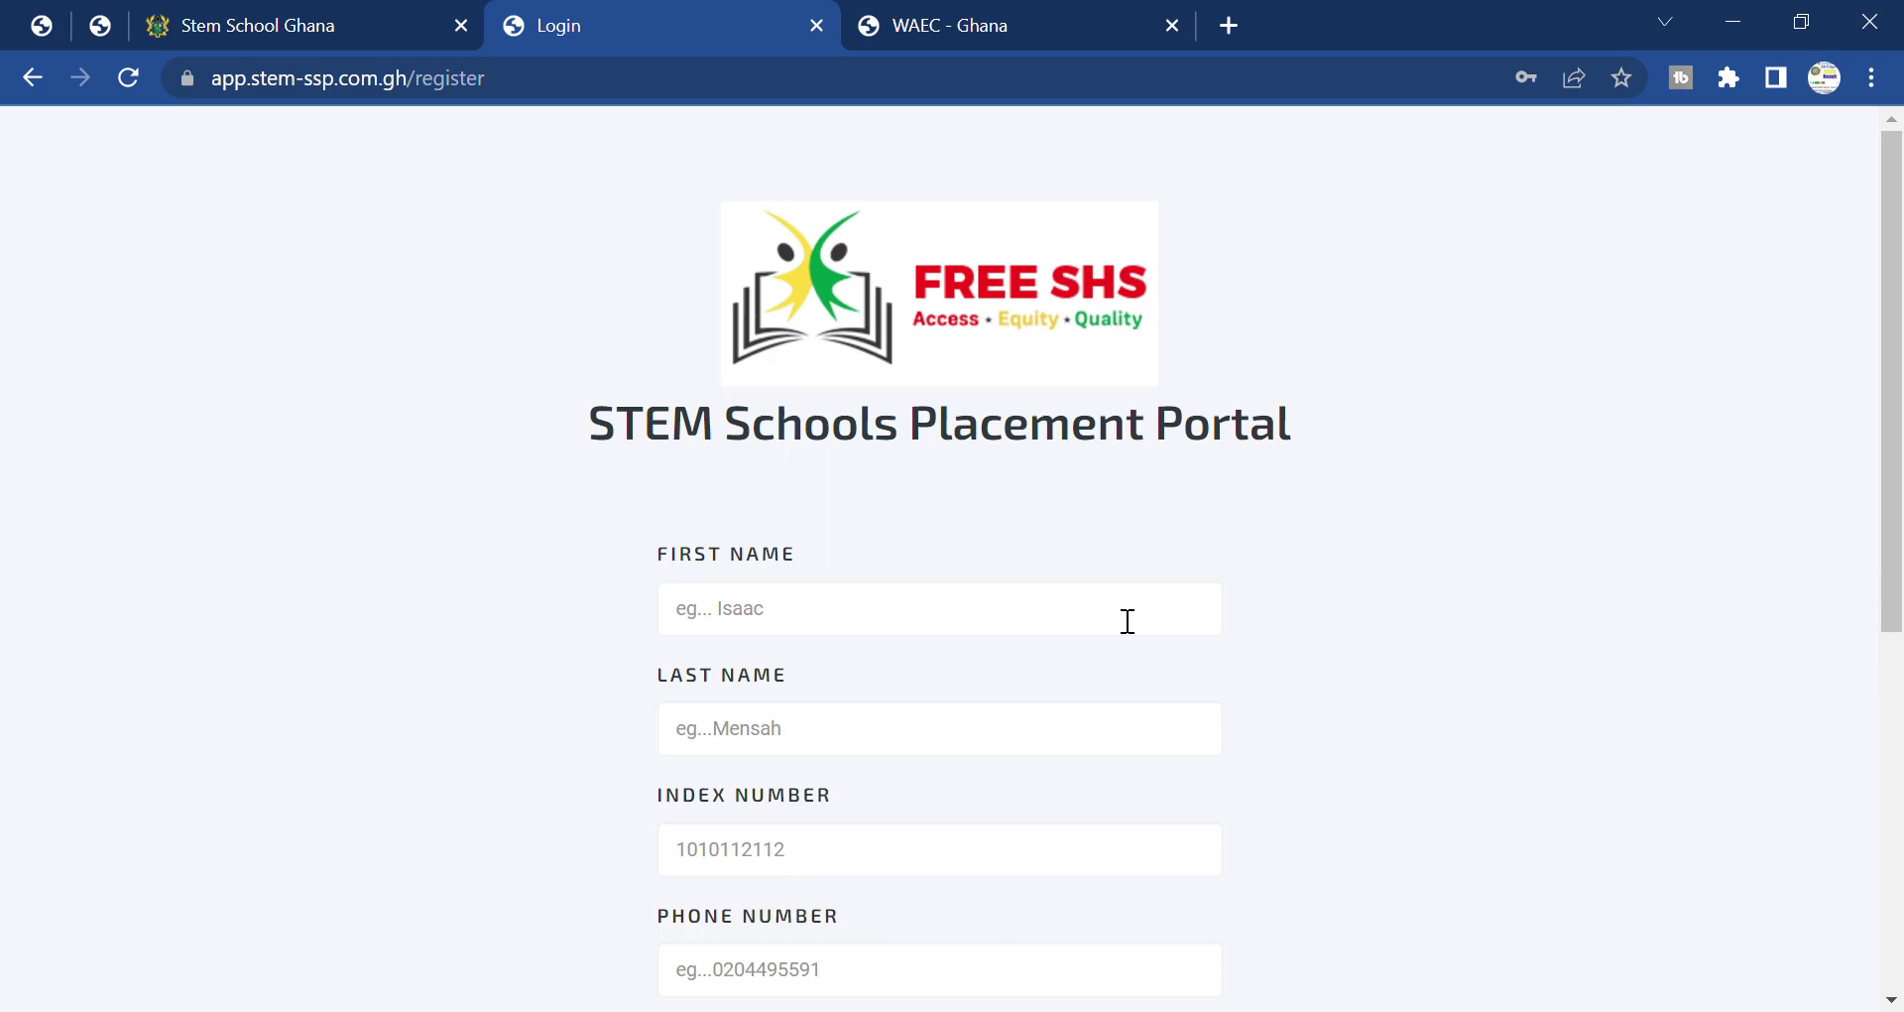
Autofill the student's first name and type the last name again.
{"action": "left_click", "coordinate": [876, 632]}
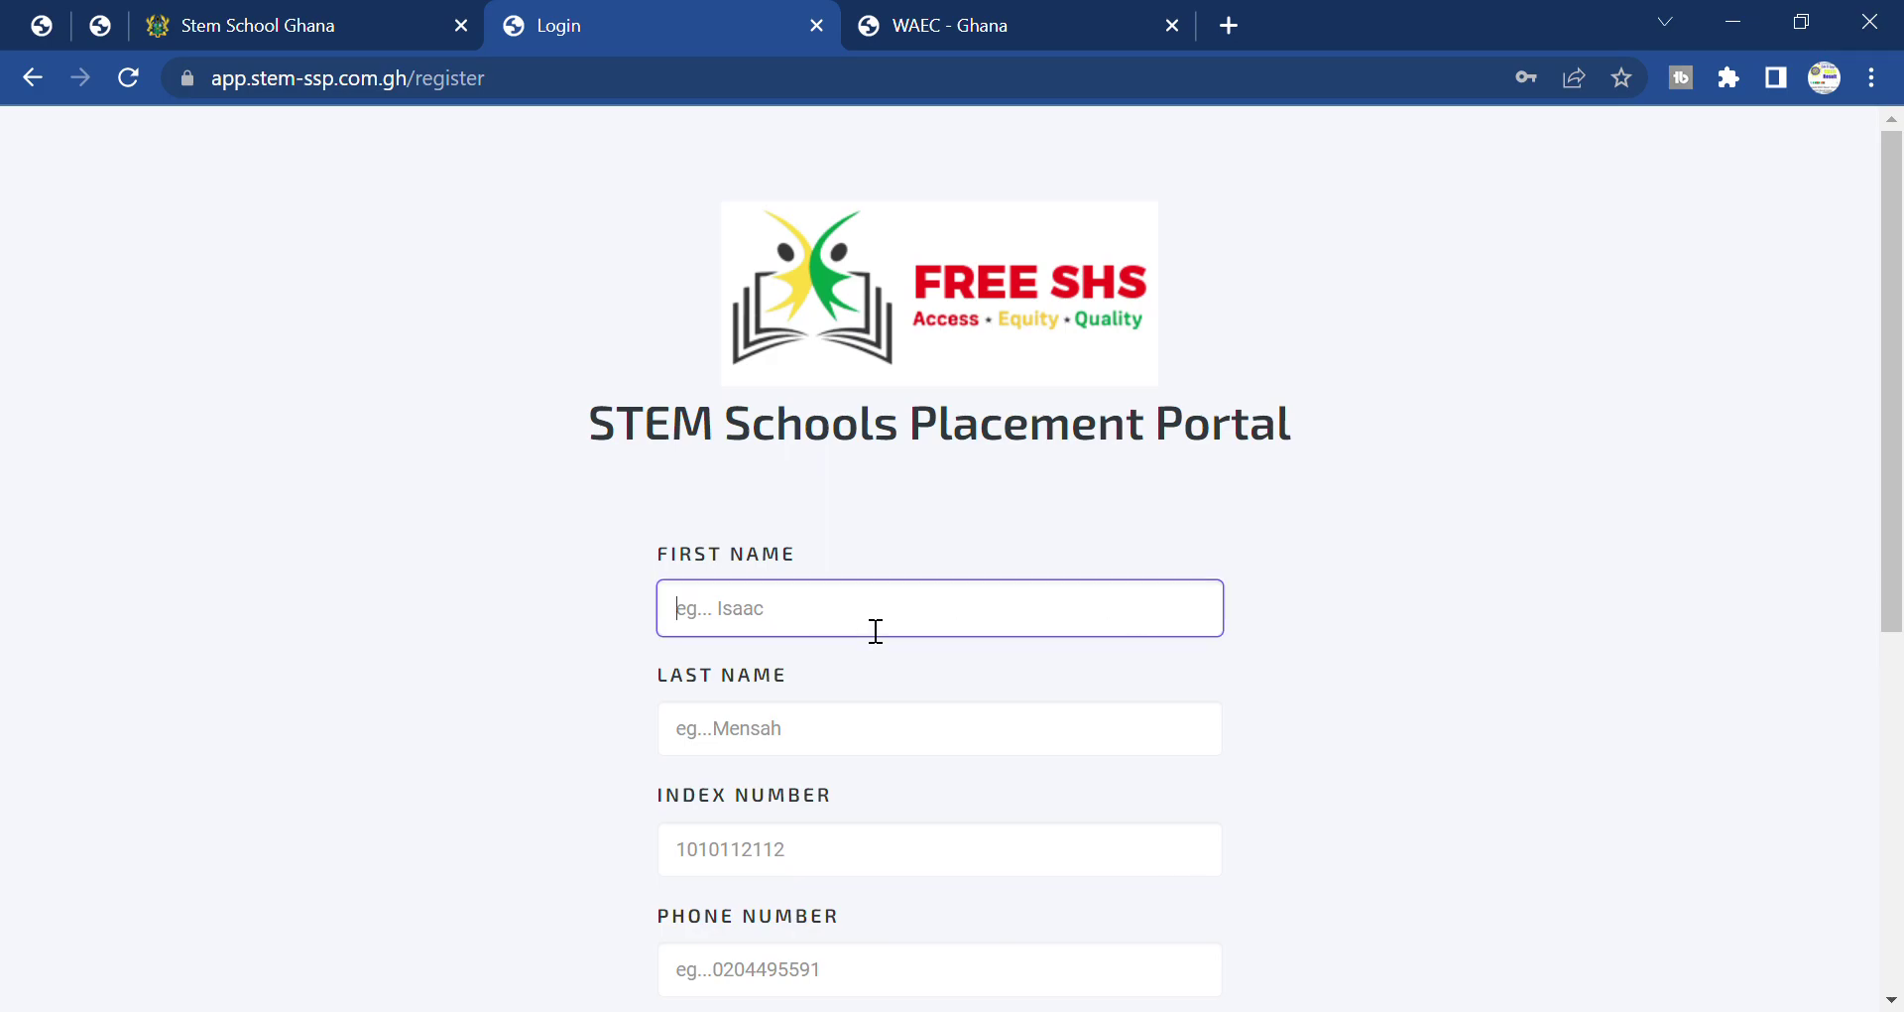
{"action": "left_click", "coordinate": [835, 669]}
{"action": "scroll", "coordinate": [912, 605], "scroll_direction": "down", "scroll_amount": 2}
{"action": "left_click", "coordinate": [945, 588]}
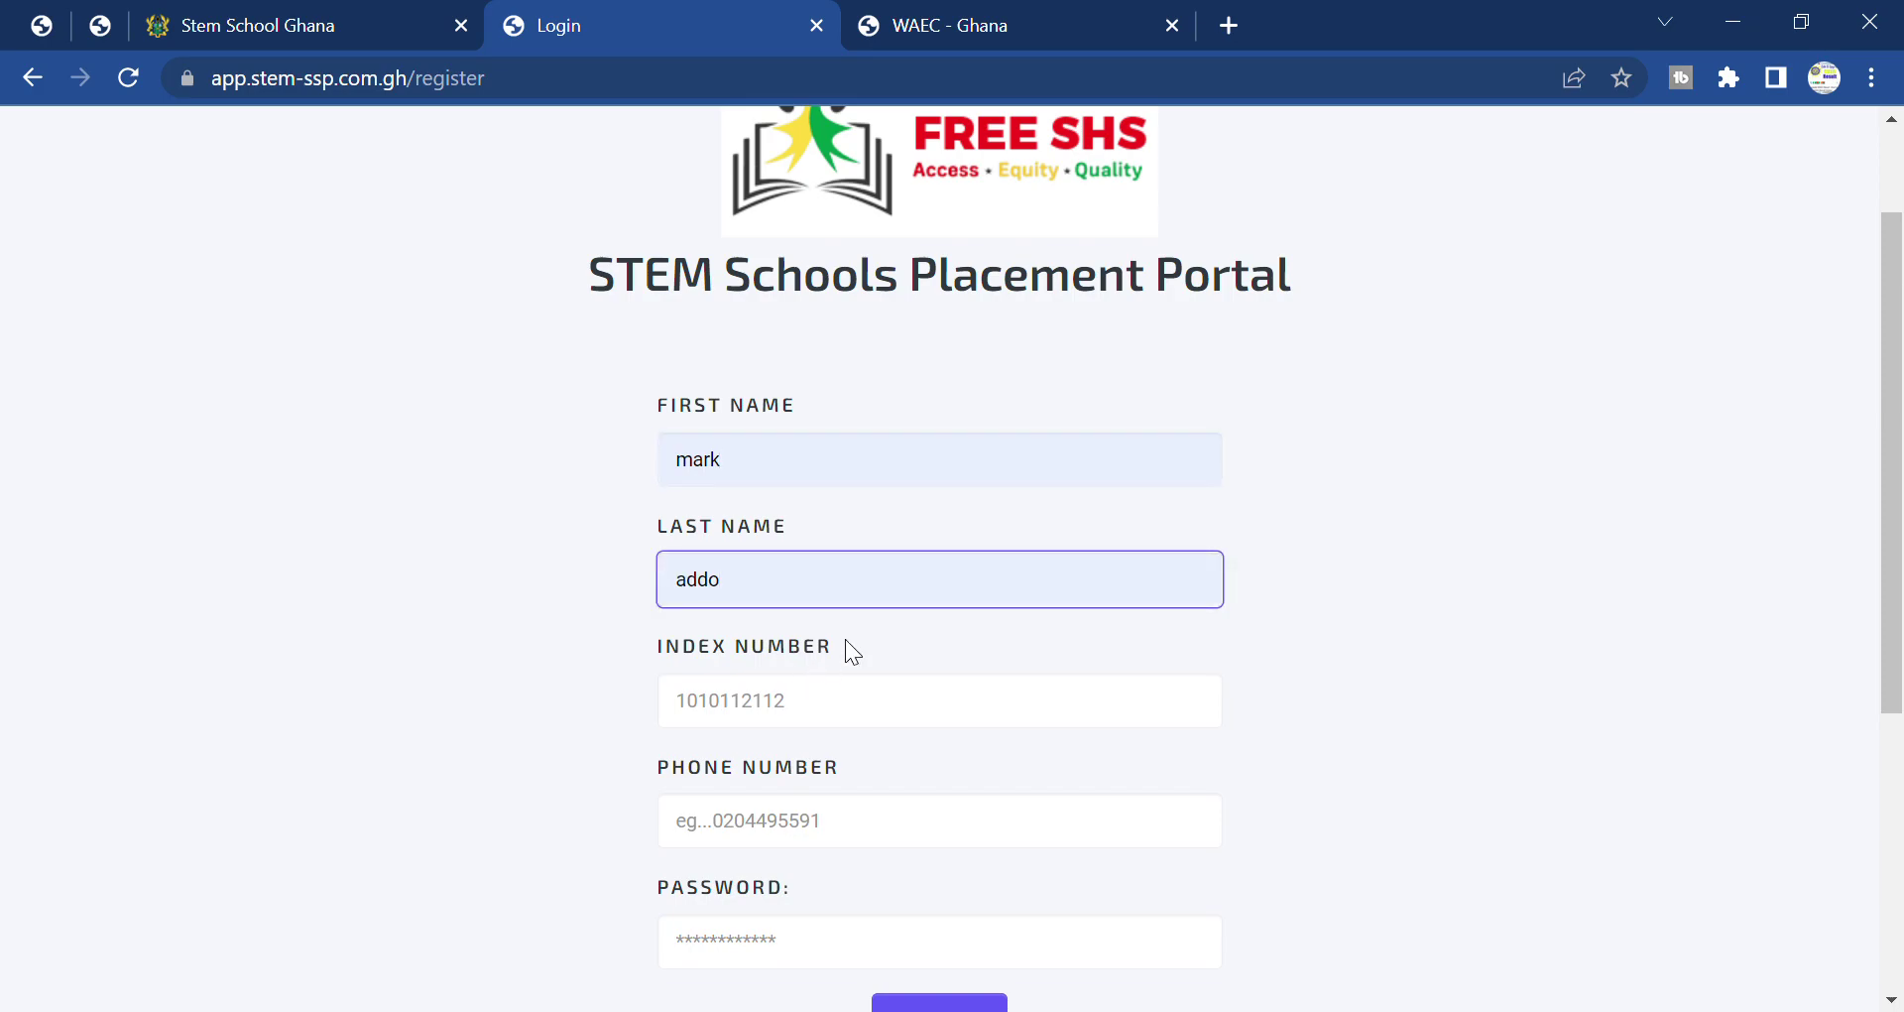
Click through the index number, phone number and password fields, leaving them empty.
{"action": "left_click", "coordinate": [854, 701]}
{"action": "left_click", "coordinate": [1181, 535]}
{"action": "scroll", "coordinate": [965, 608], "scroll_direction": "down", "scroll_amount": 2}
{"action": "left_click", "coordinate": [906, 668]}
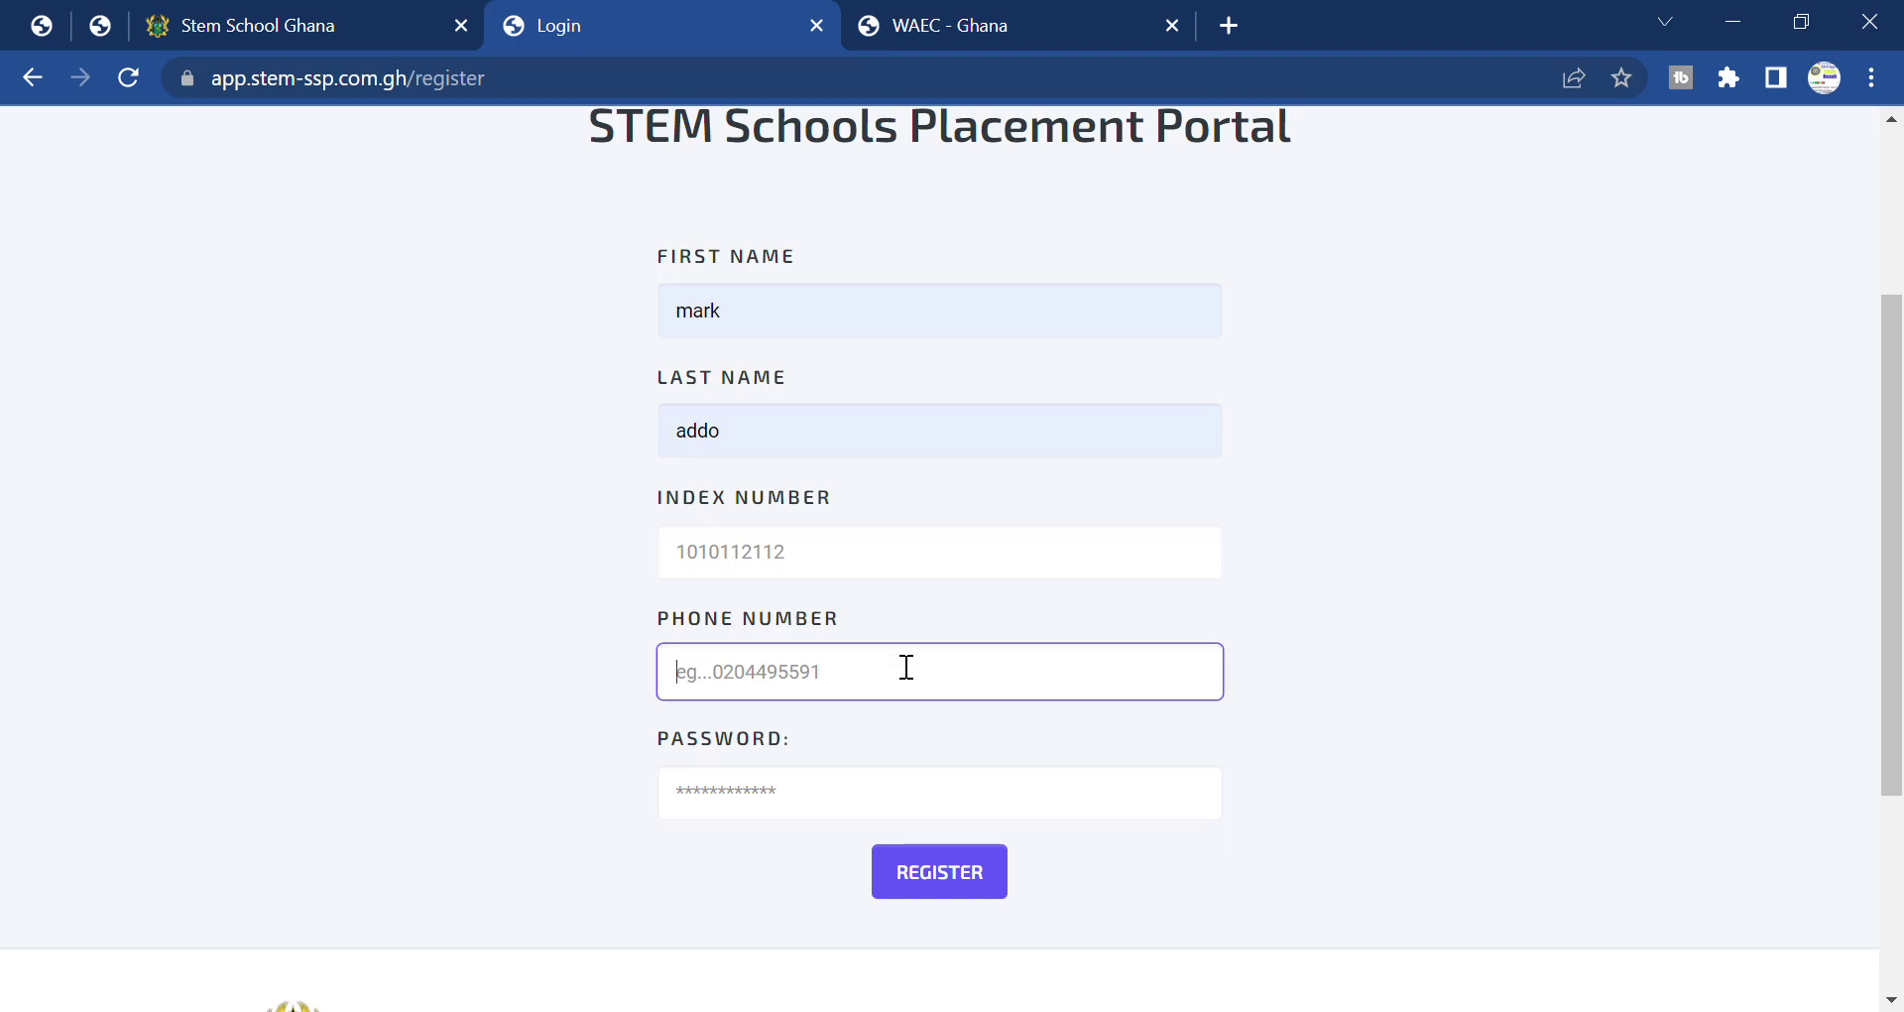
{"action": "left_click", "coordinate": [1234, 626]}
{"action": "left_click", "coordinate": [918, 815]}
{"action": "scroll", "coordinate": [1307, 681], "scroll_direction": "up", "scroll_amount": 3}
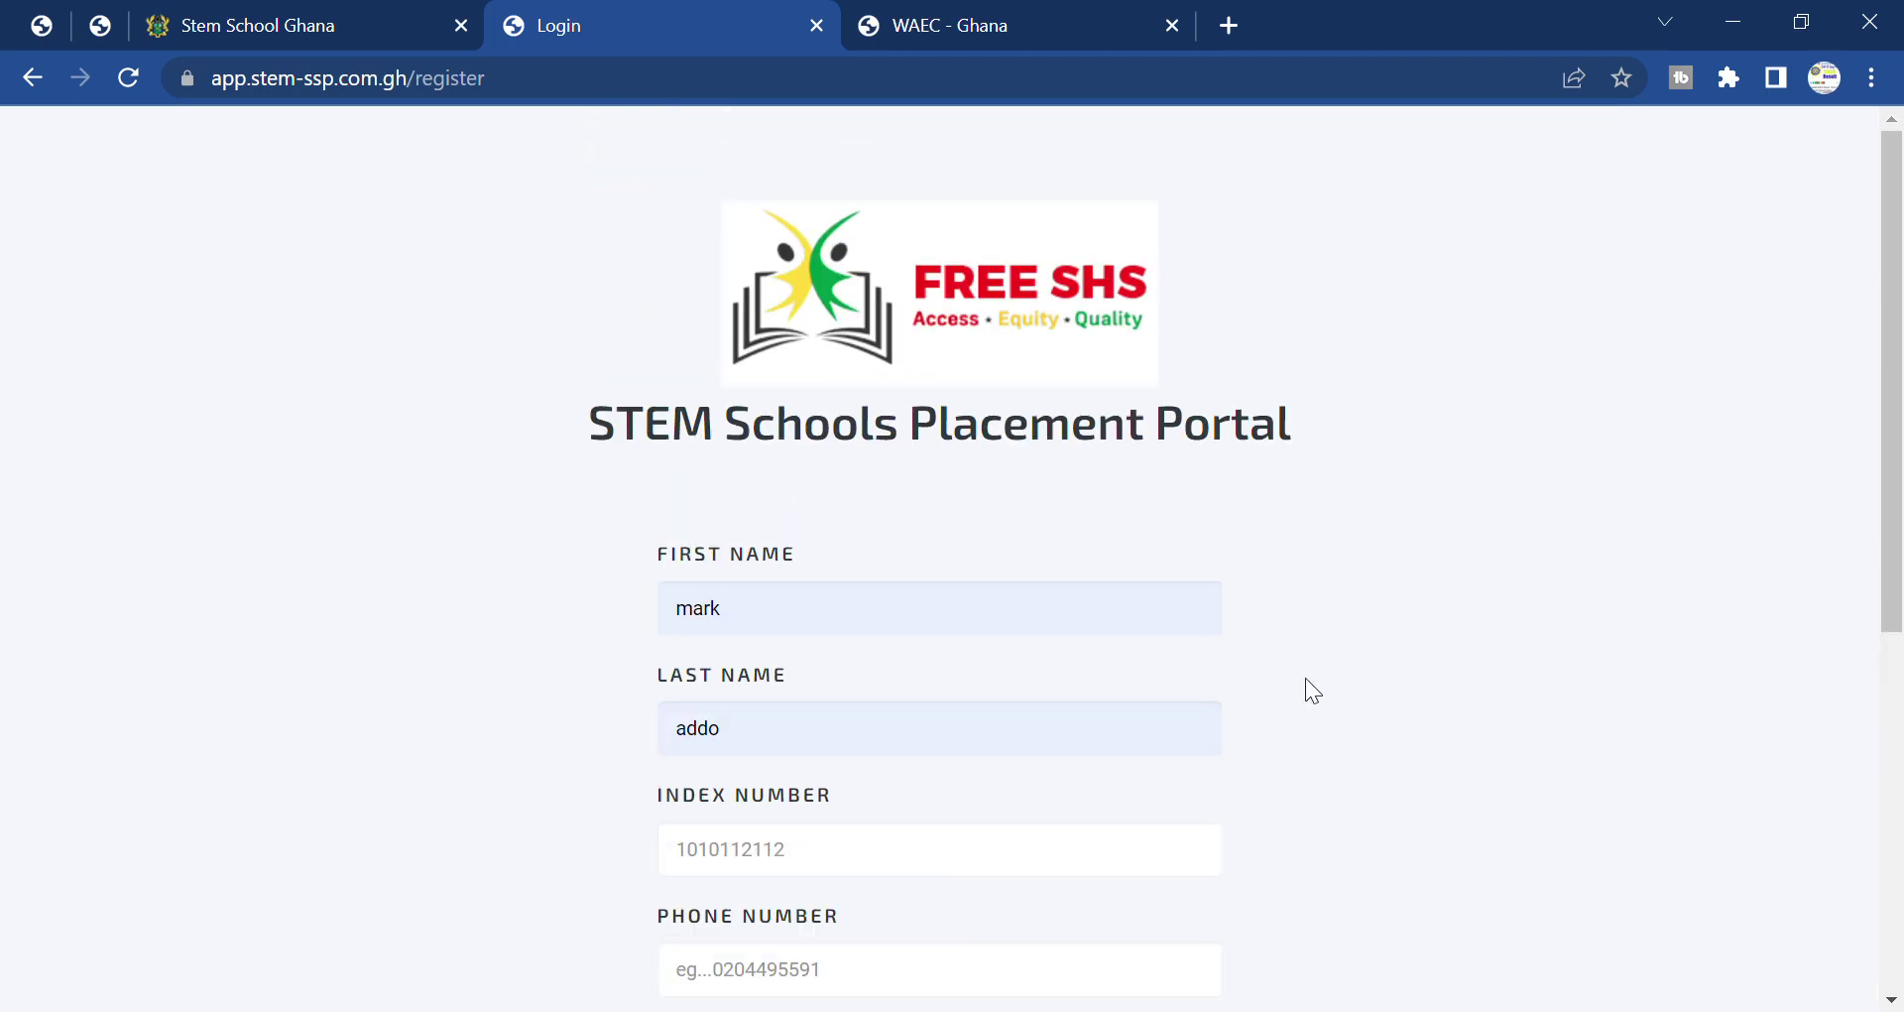
{"action": "scroll", "coordinate": [1307, 680], "scroll_direction": "down", "scroll_amount": 3}
{"action": "scroll", "coordinate": [1305, 679], "scroll_direction": "down", "scroll_amount": 1}
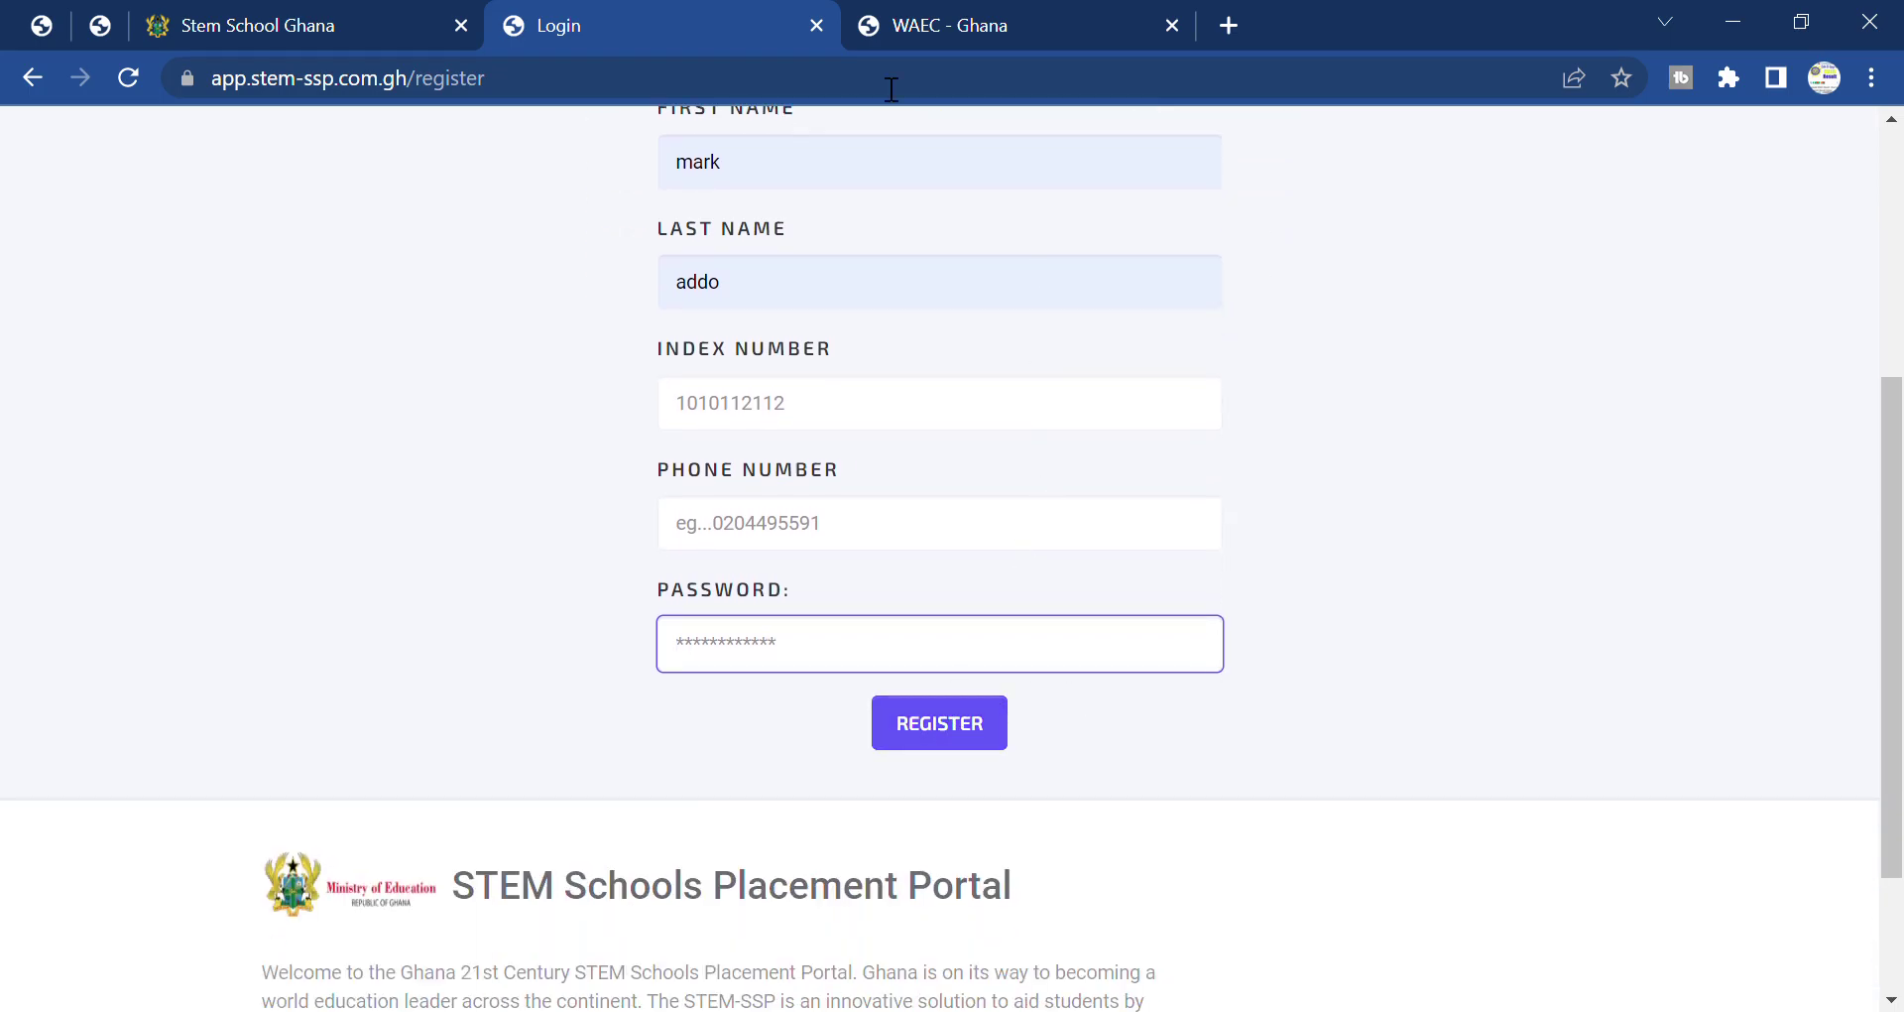
Return to the portal home page tab and scroll through it.
{"action": "left_click", "coordinate": [397, 27]}
{"action": "scroll", "coordinate": [1051, 513], "scroll_direction": "down", "scroll_amount": 5}
{"action": "scroll", "coordinate": [1051, 514], "scroll_direction": "down", "scroll_amount": 5}
{"action": "scroll", "coordinate": [954, 456], "scroll_direction": "up", "scroll_amount": 7}
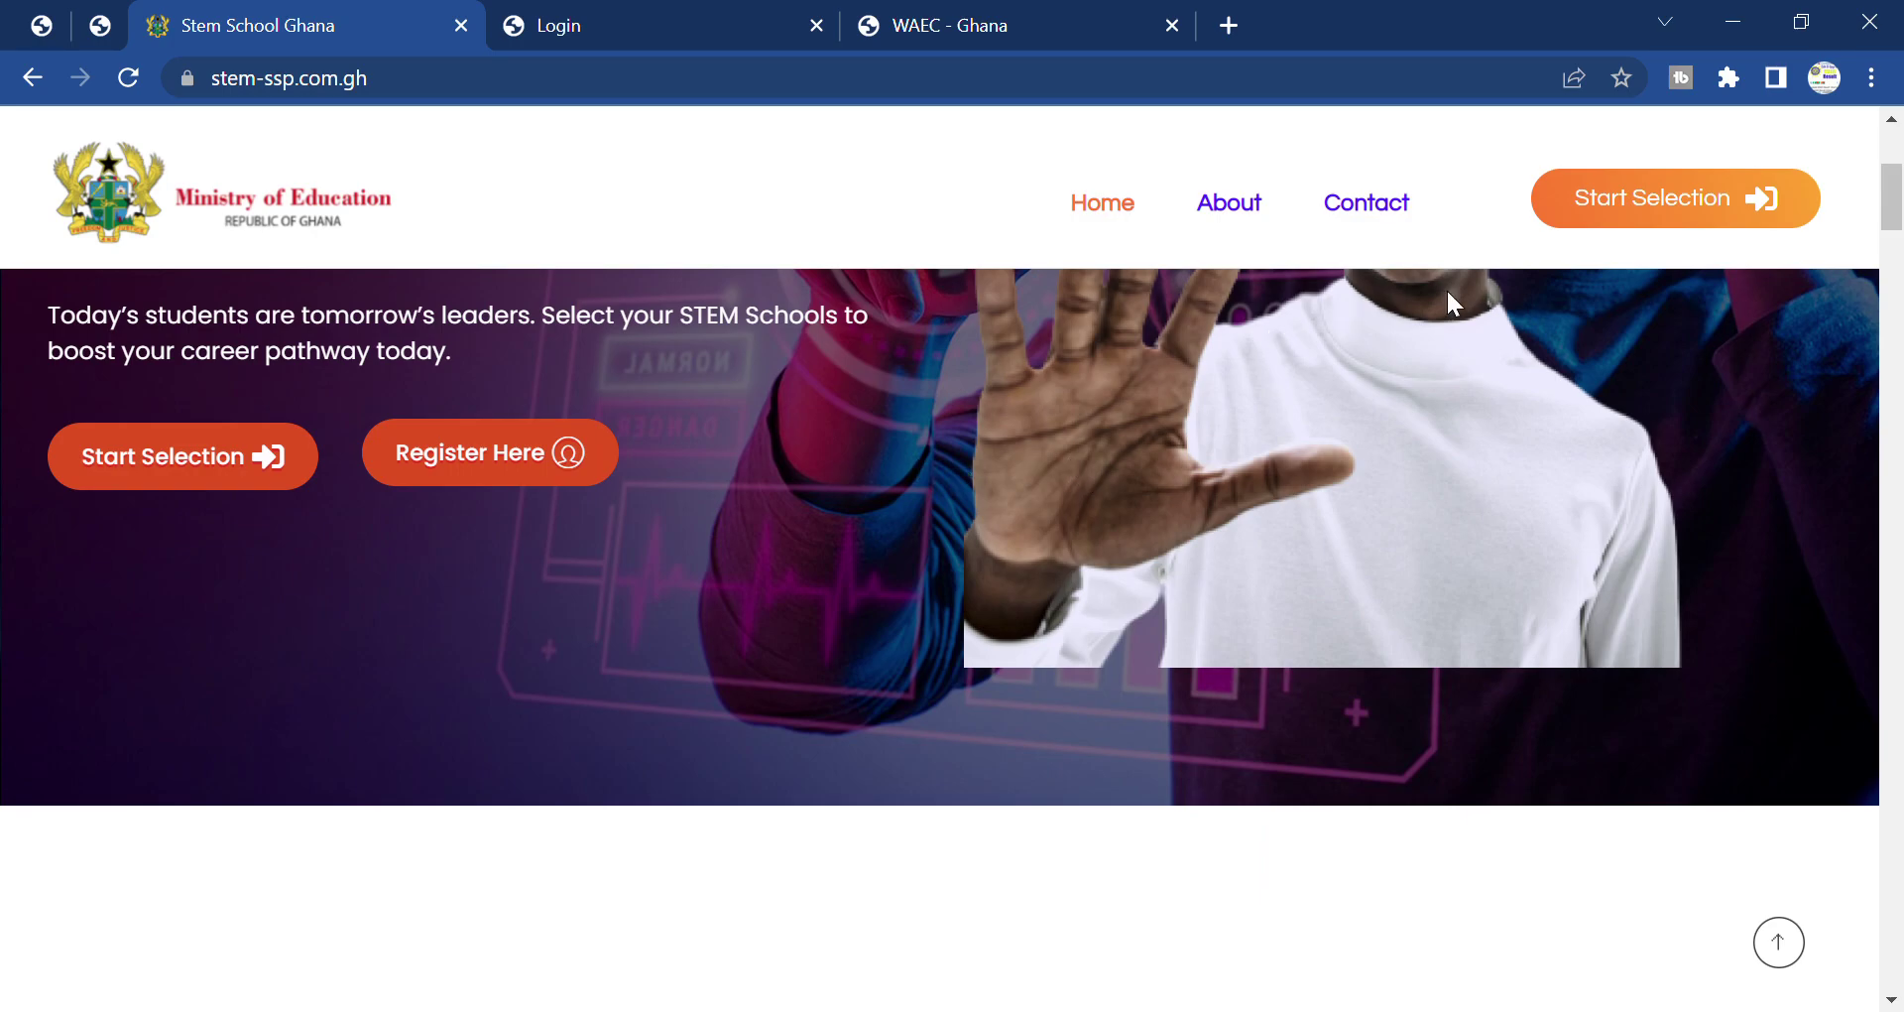
Open school selection in a new tab and click through the Student ID and Password fields, leaving them empty.
{"action": "left_click", "coordinate": [1698, 210]}
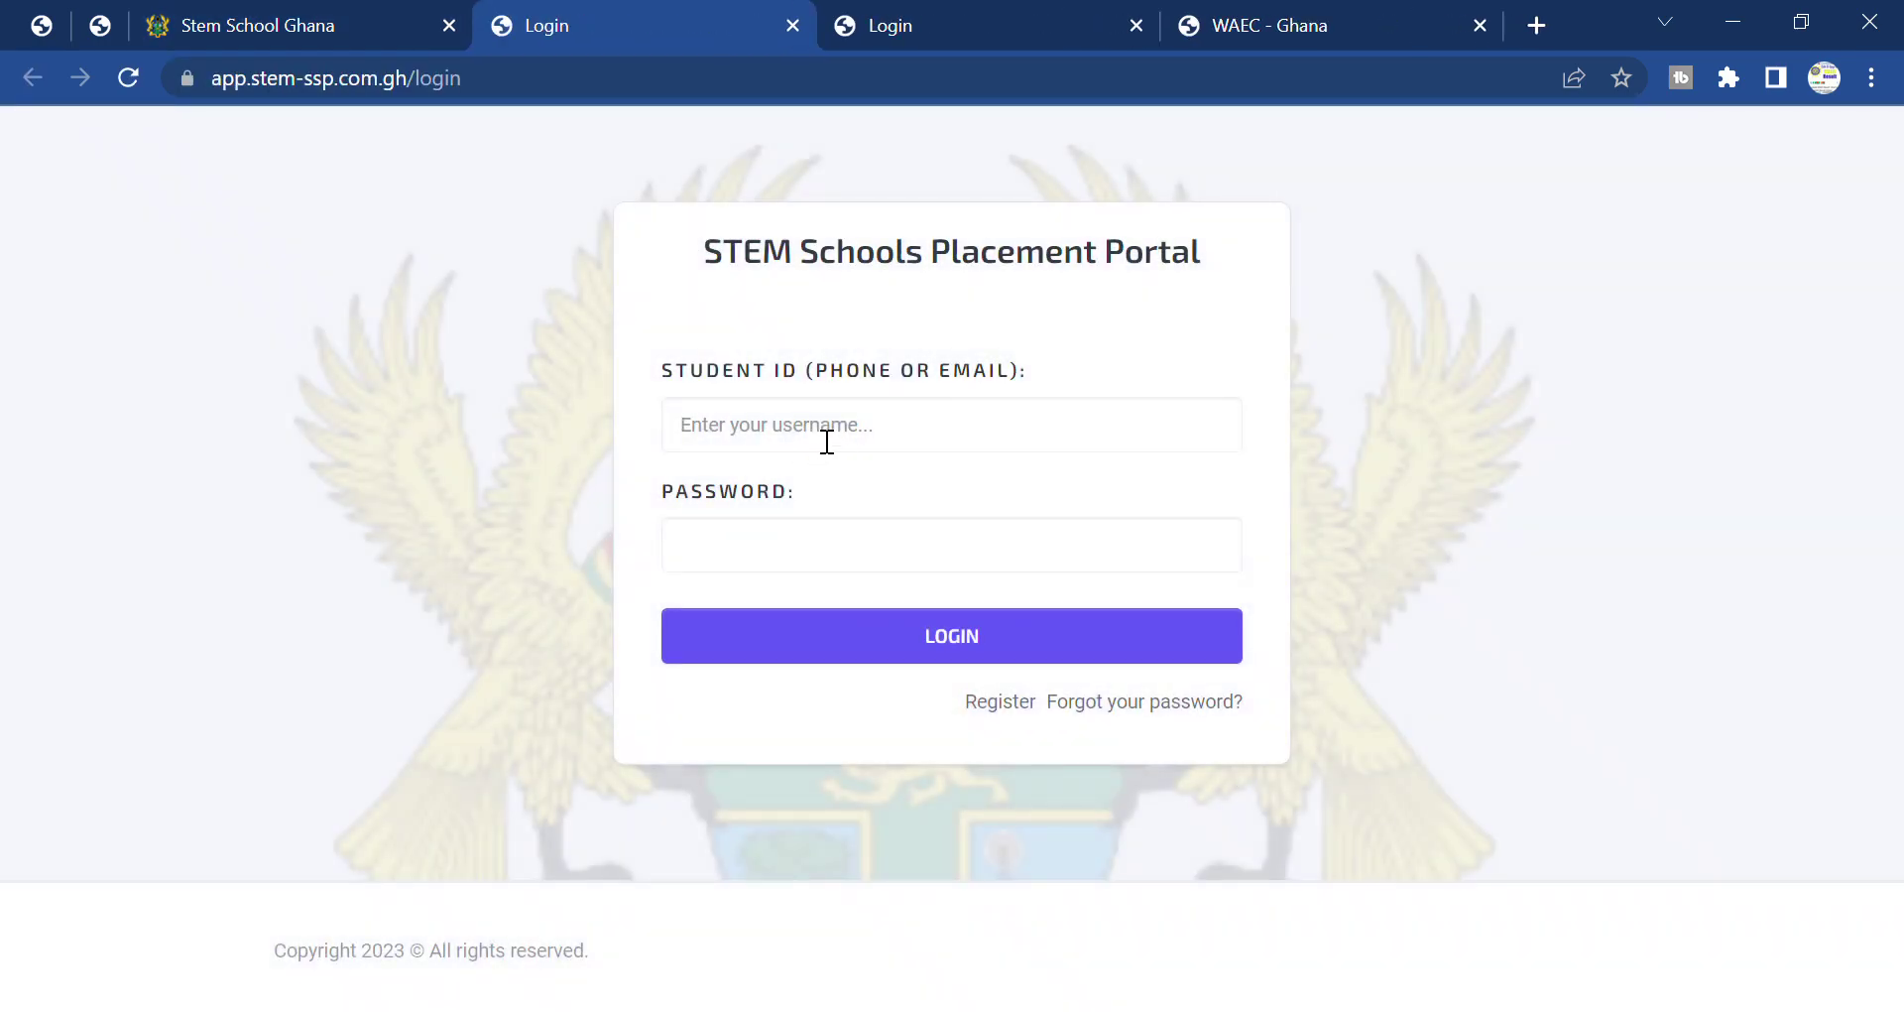
{"action": "left_click", "coordinate": [827, 441]}
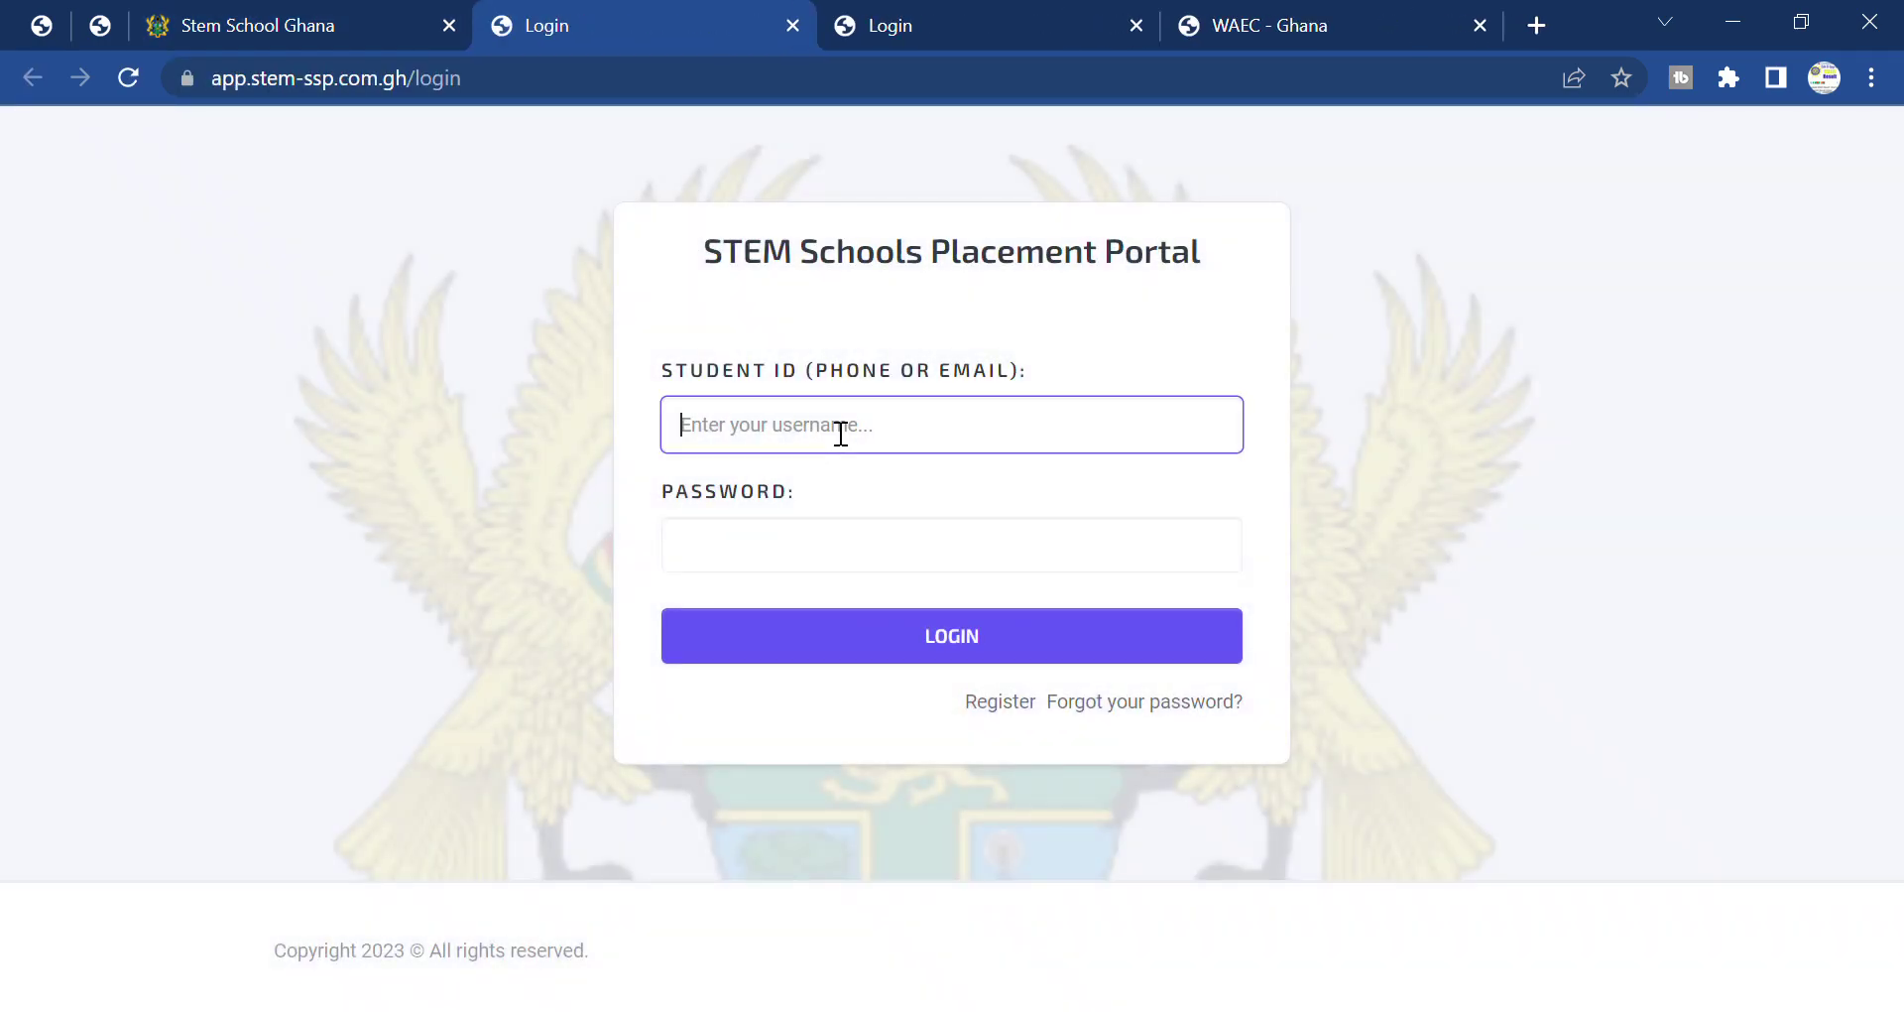
{"action": "left_click", "coordinate": [1424, 338]}
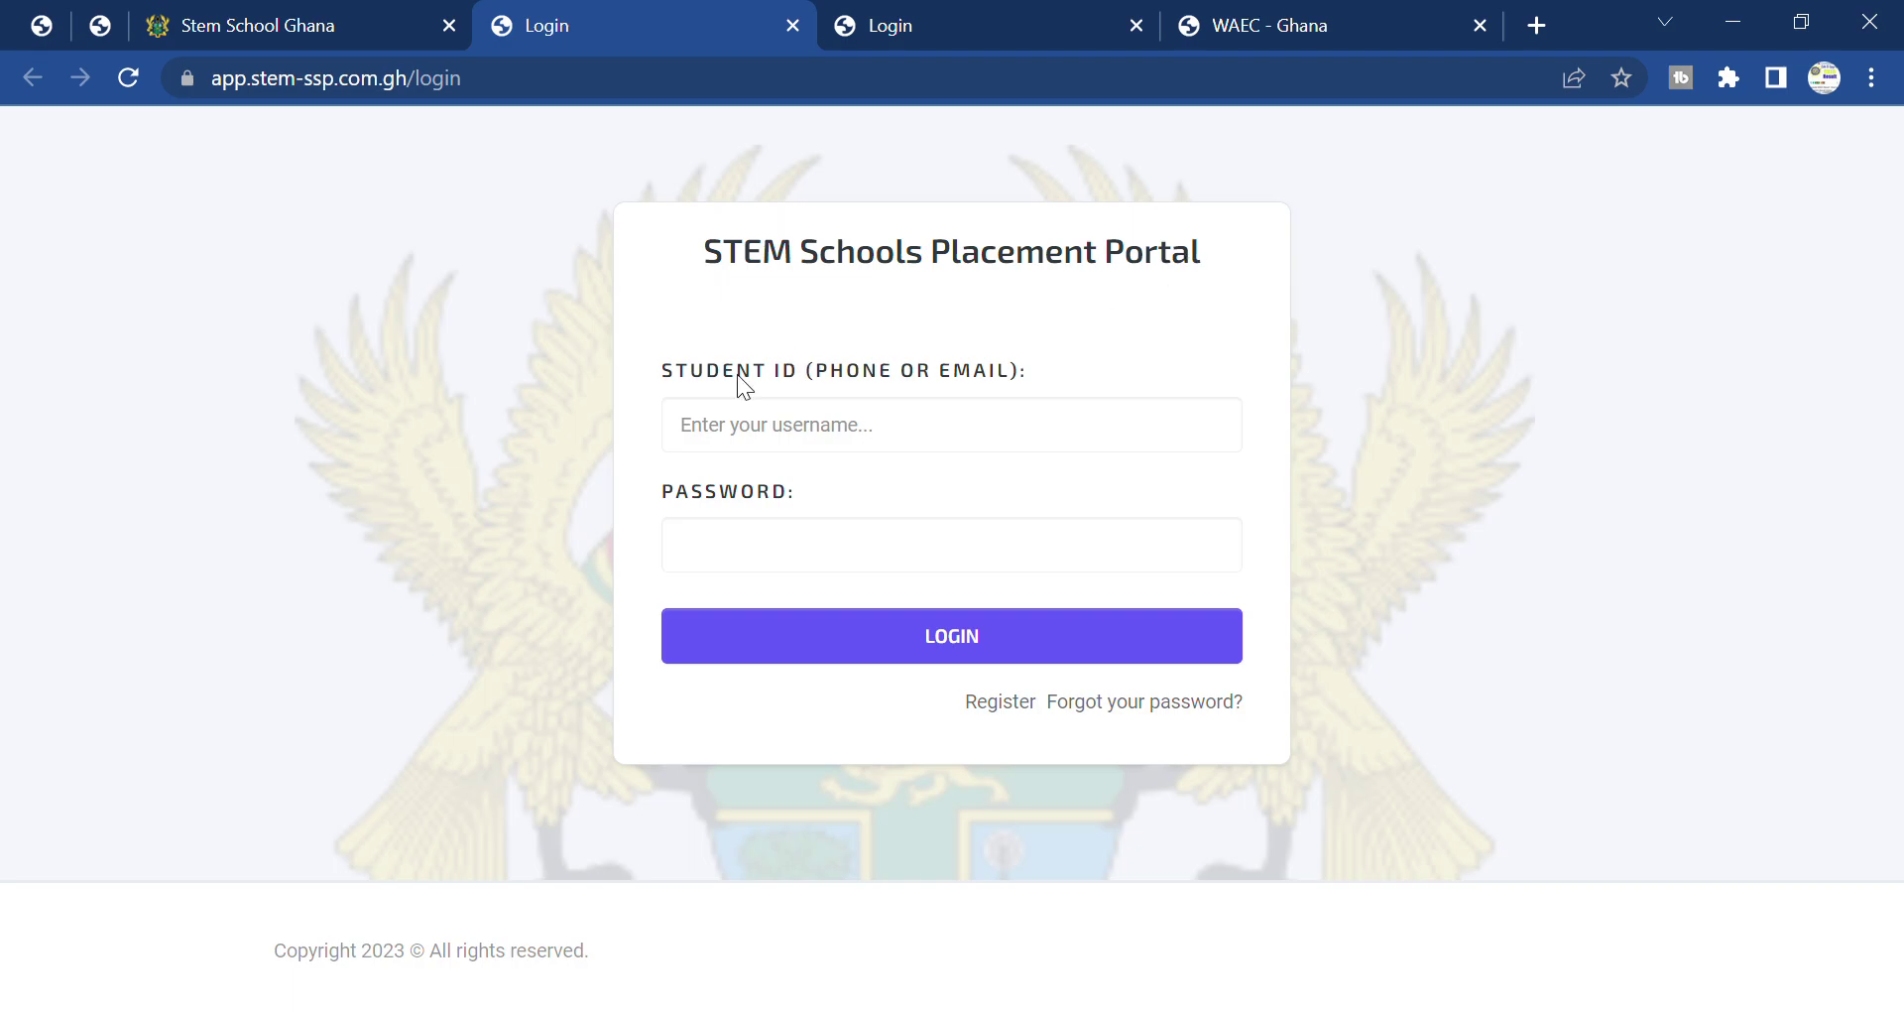
{"action": "left_click", "coordinate": [937, 559]}
{"action": "left_click", "coordinate": [912, 446]}
{"action": "left_click", "coordinate": [1373, 389]}
Switch to the registration form tab and highlight, then clear, the STEM Schools Placement Portal title.
{"action": "left_click", "coordinate": [330, 10]}
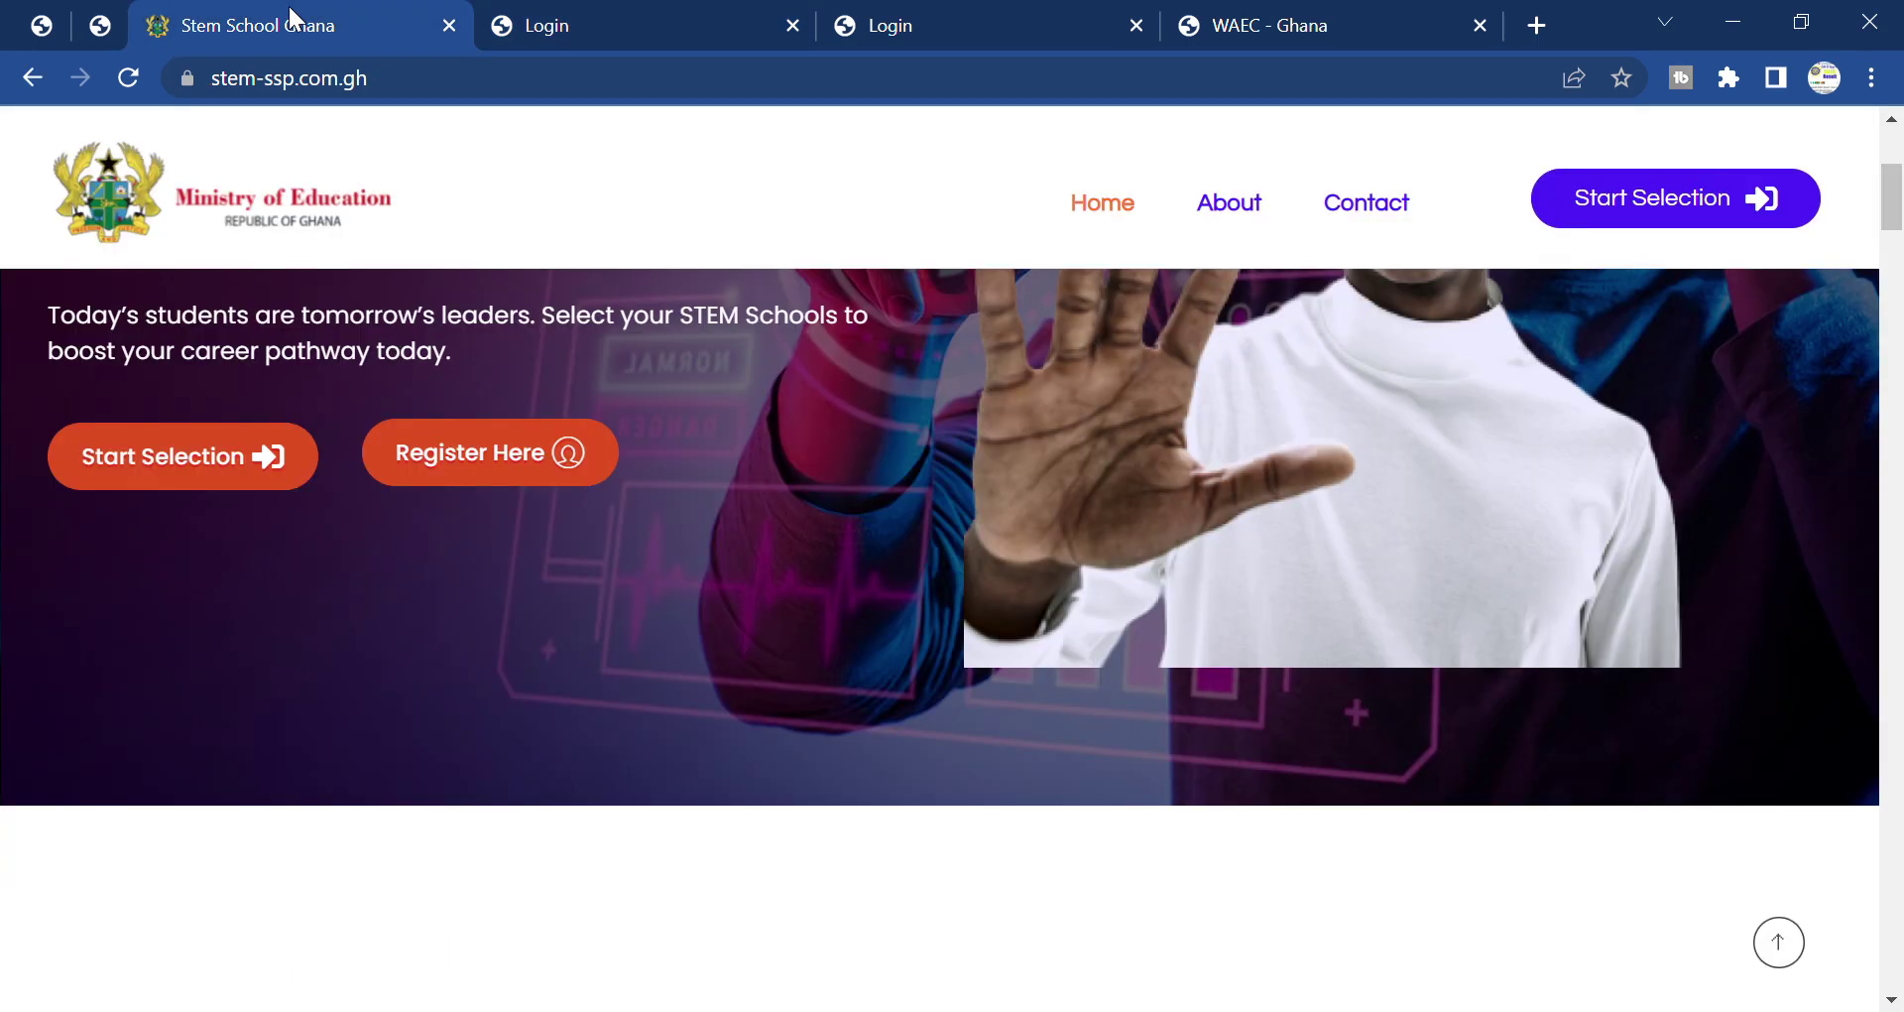
{"action": "left_click", "coordinate": [1021, 14]}
{"action": "scroll", "coordinate": [862, 422], "scroll_direction": "up", "scroll_amount": 3}
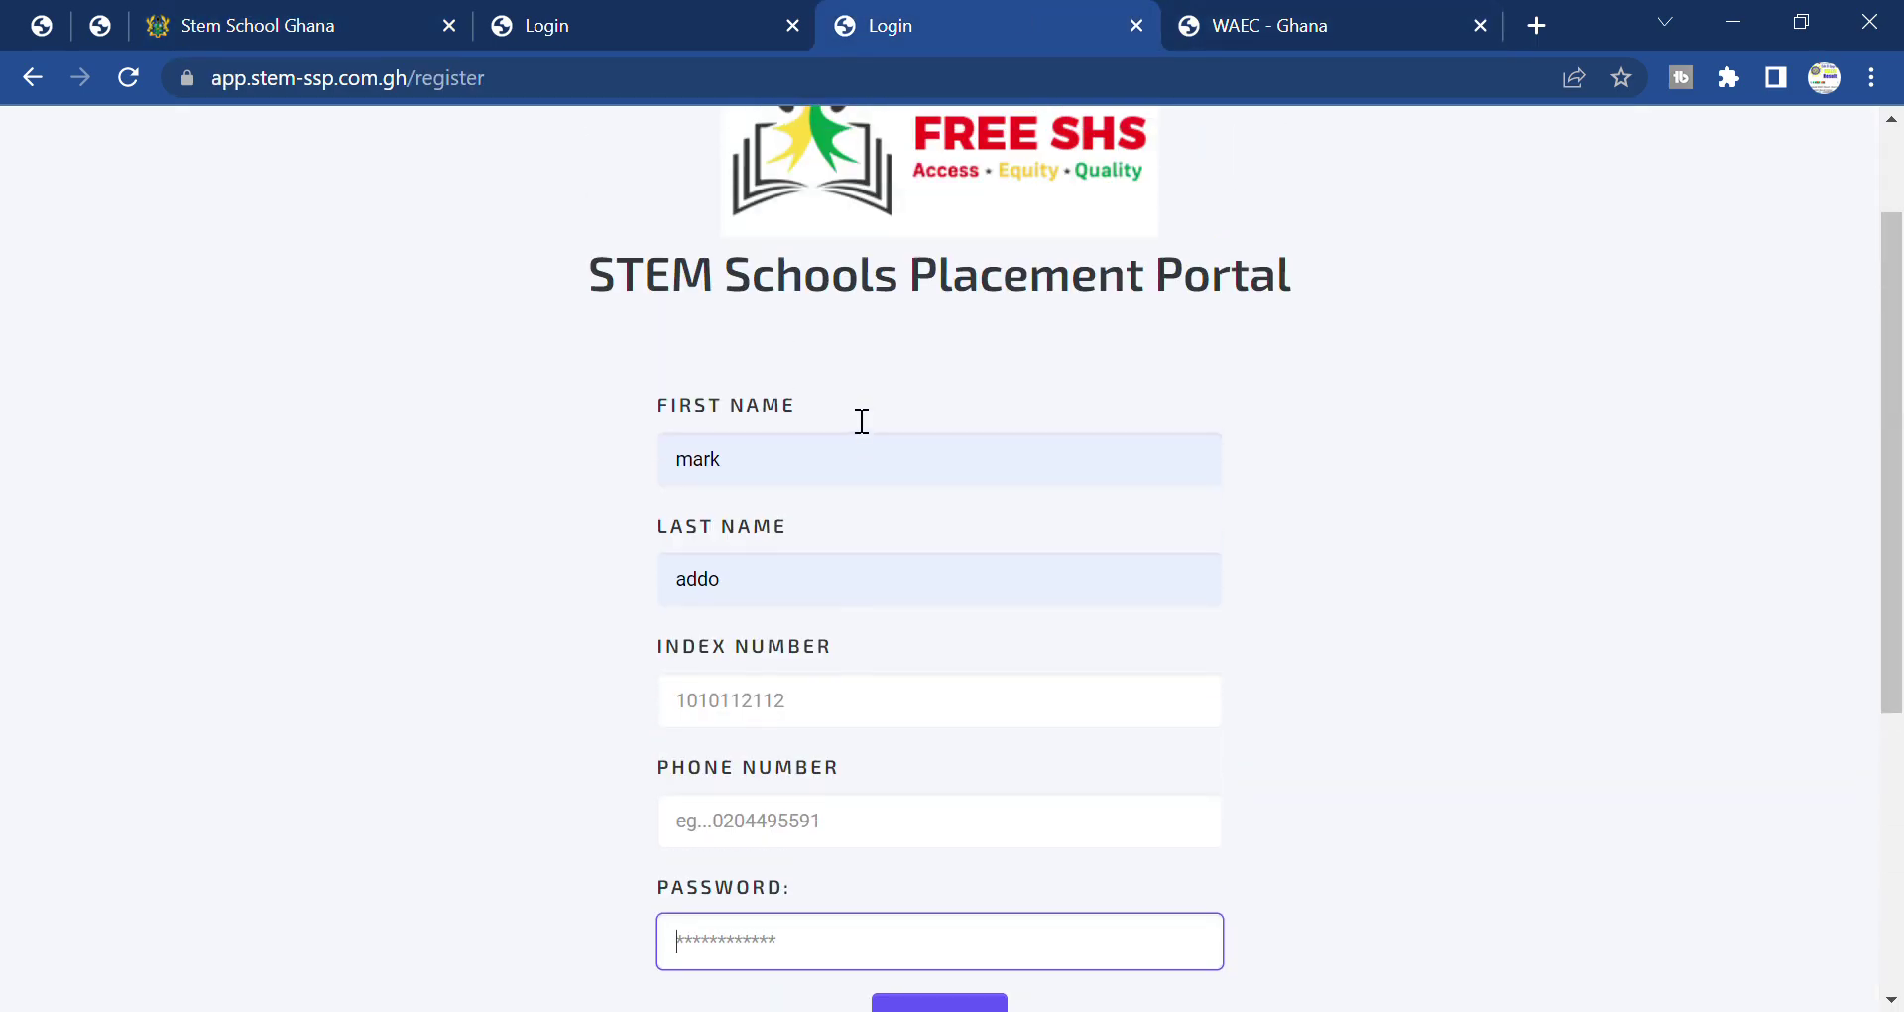
{"action": "scroll", "coordinate": [1436, 607], "scroll_direction": "up", "scroll_amount": 2}
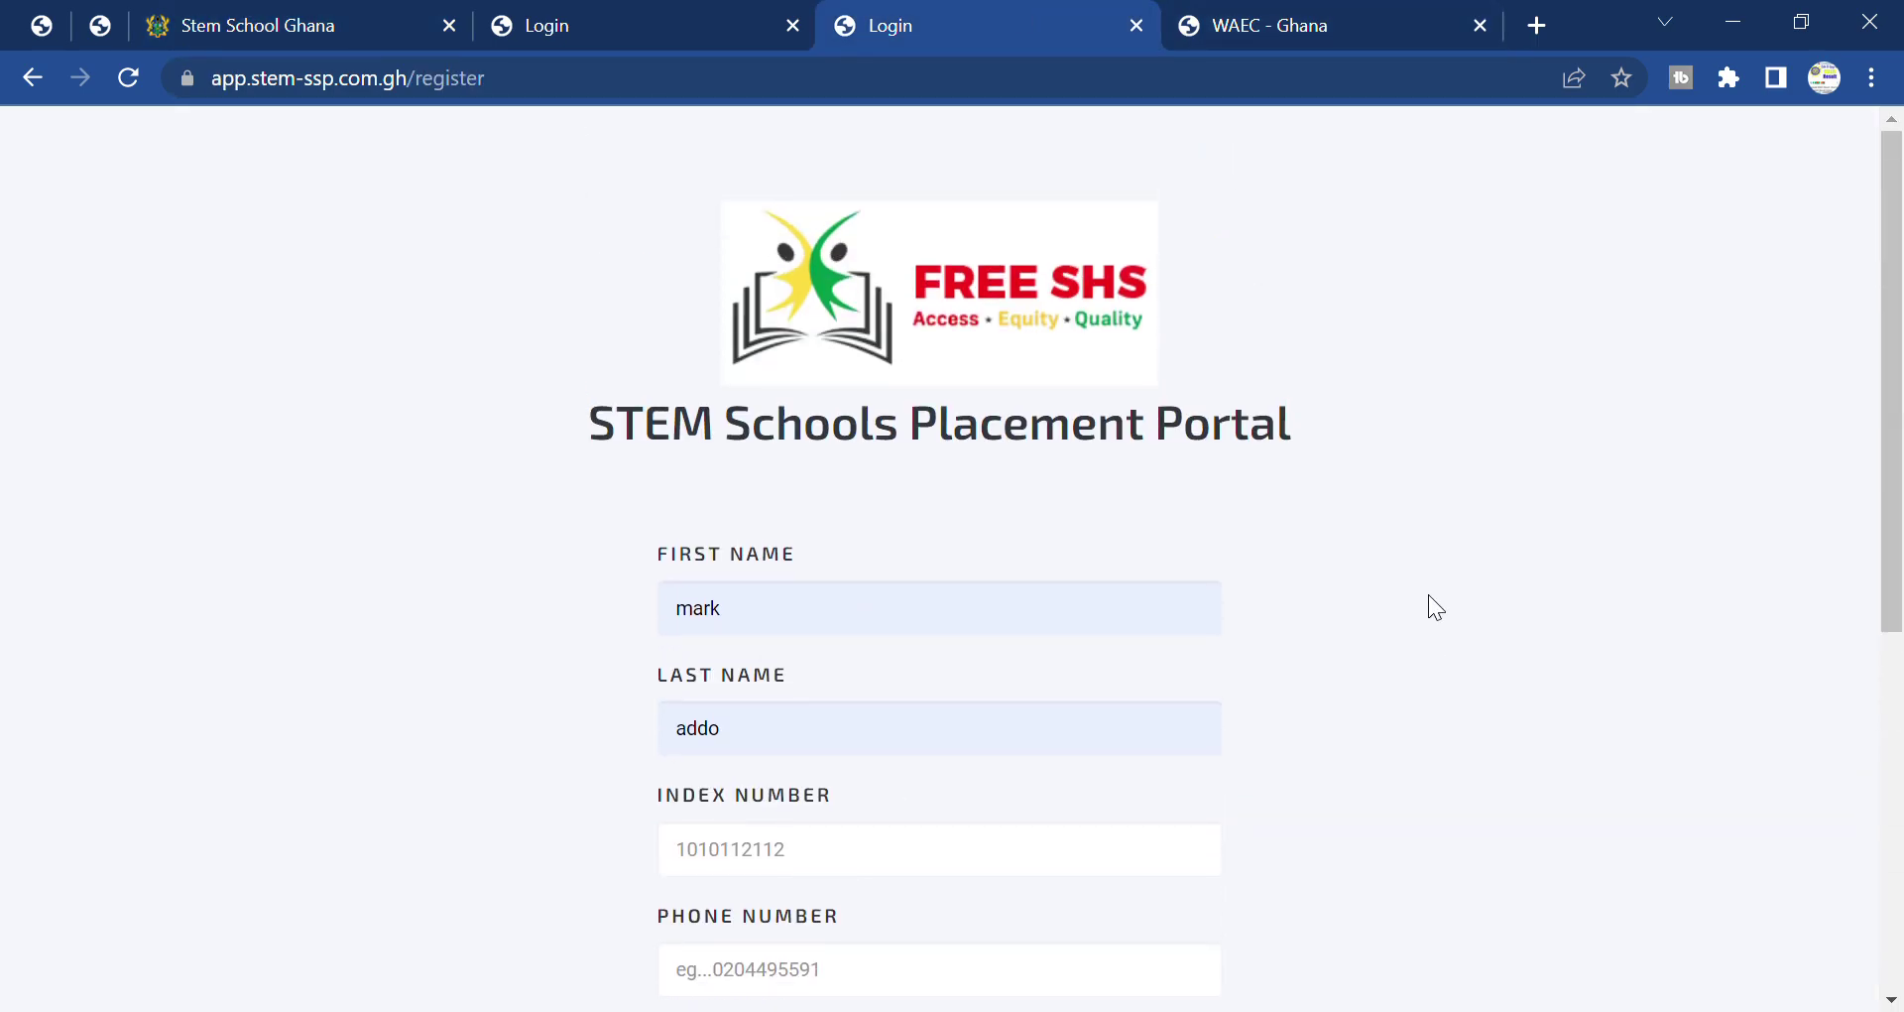
{"action": "left_click_drag", "start_coordinate": [587, 433], "coordinate": [1301, 407]}
{"action": "left_click", "coordinate": [1299, 387]}
Scroll through the registration form and footer, with the first and last names still filled.
{"action": "scroll", "coordinate": [1032, 667], "scroll_direction": "down", "scroll_amount": 3}
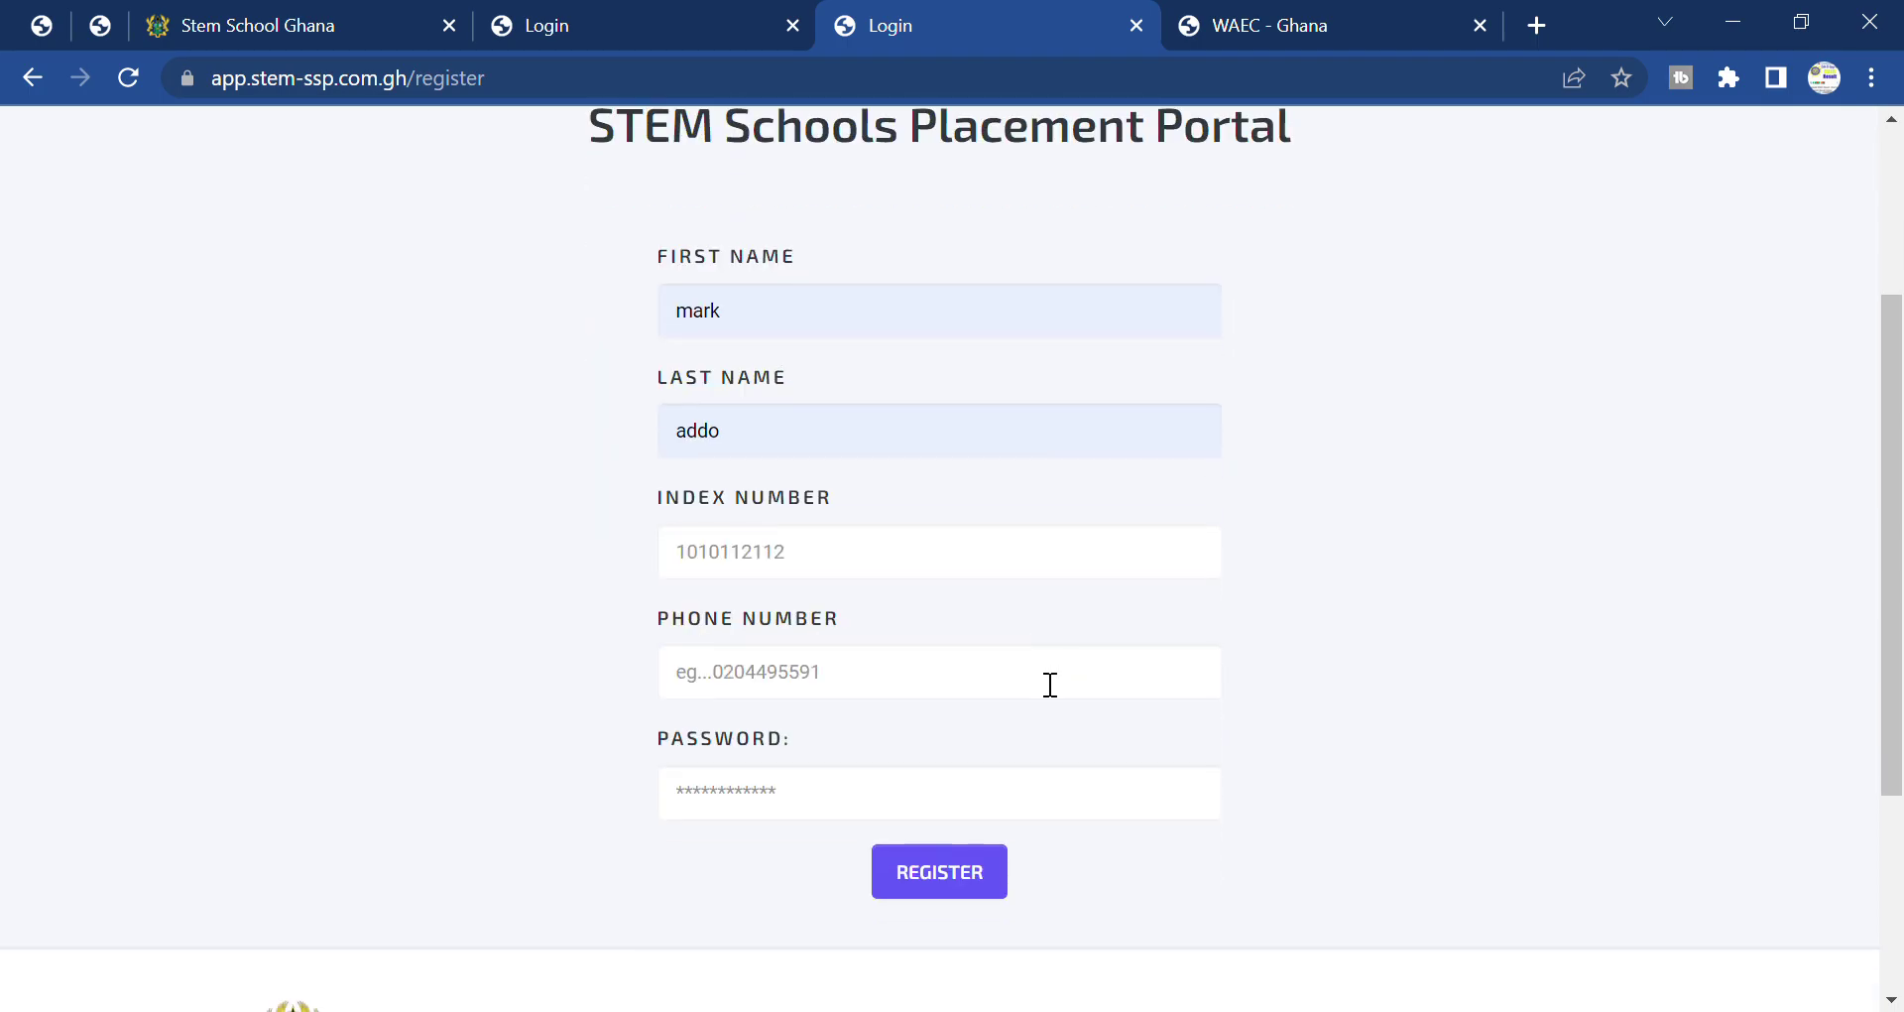
{"action": "scroll", "coordinate": [883, 690], "scroll_direction": "down", "scroll_amount": 2}
{"action": "scroll", "coordinate": [859, 693], "scroll_direction": "down", "scroll_amount": 2}
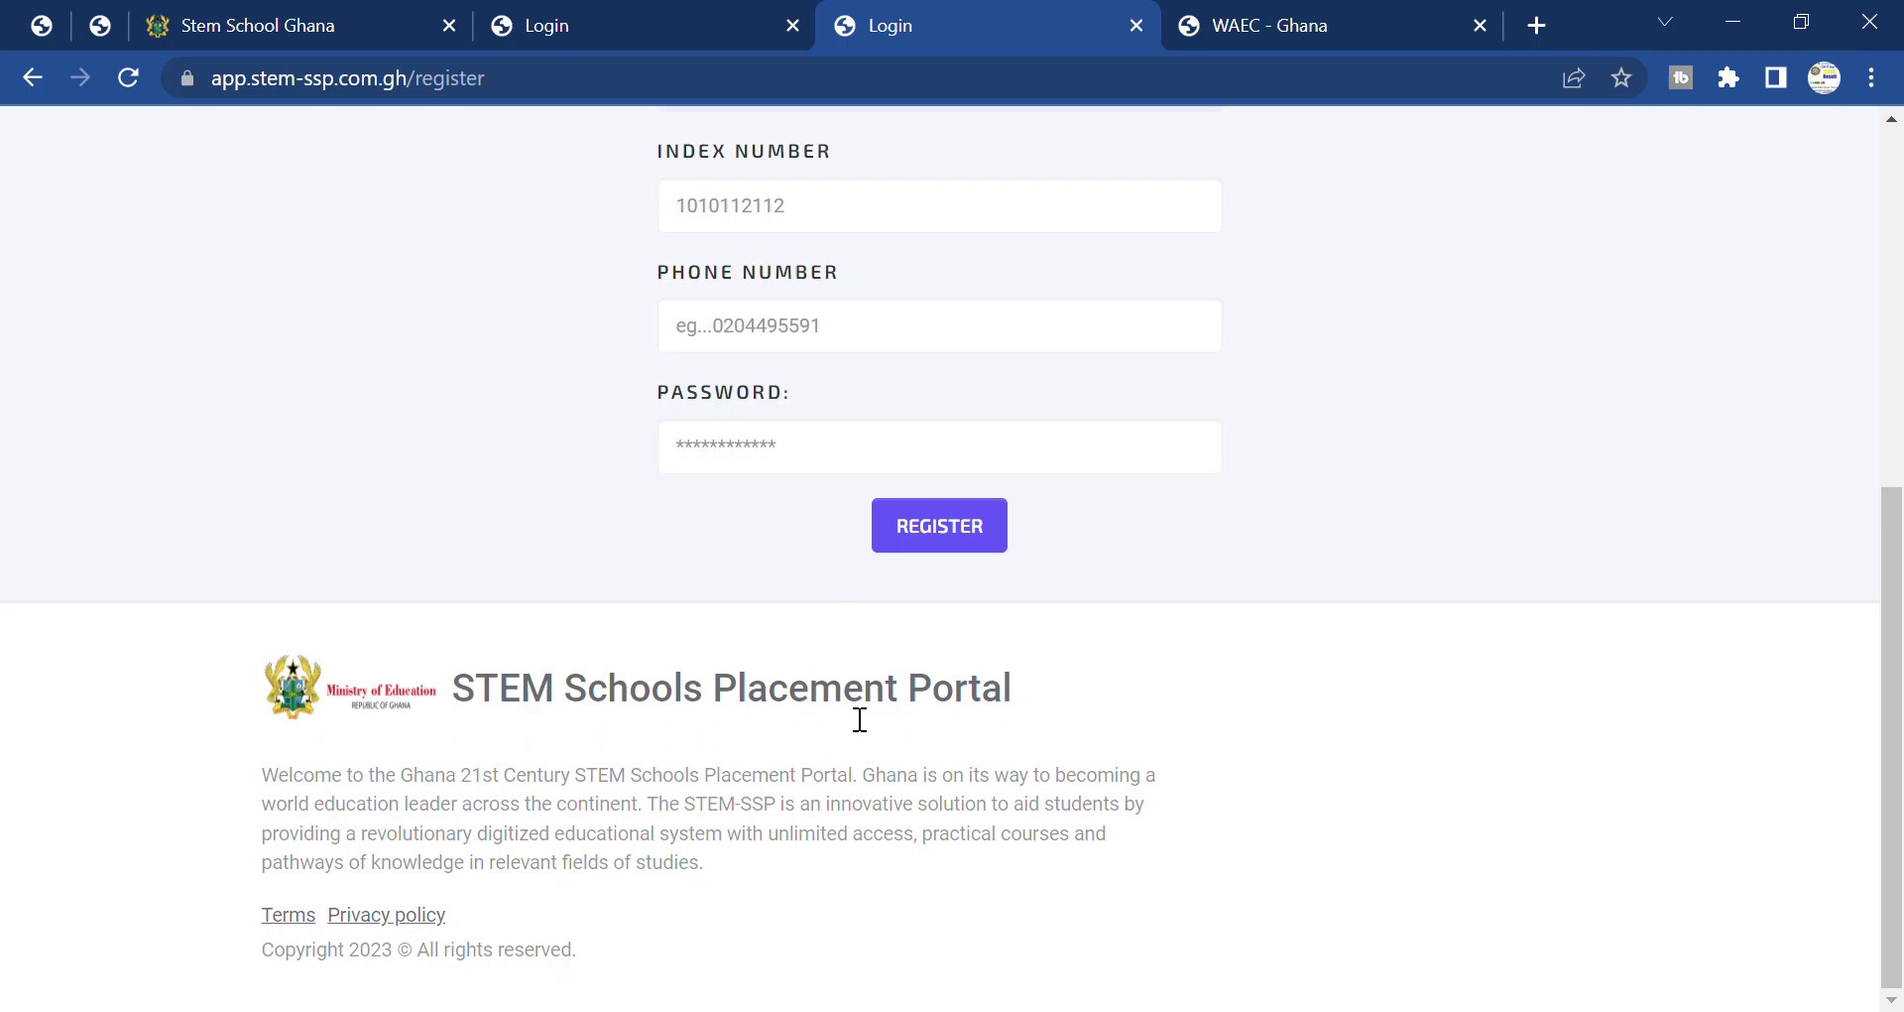
{"action": "scroll", "coordinate": [860, 719], "scroll_direction": "up", "scroll_amount": 4}
{"action": "scroll", "coordinate": [846, 714], "scroll_direction": "up", "scroll_amount": 2}
{"action": "scroll", "coordinate": [850, 716], "scroll_direction": "down", "scroll_amount": 2}
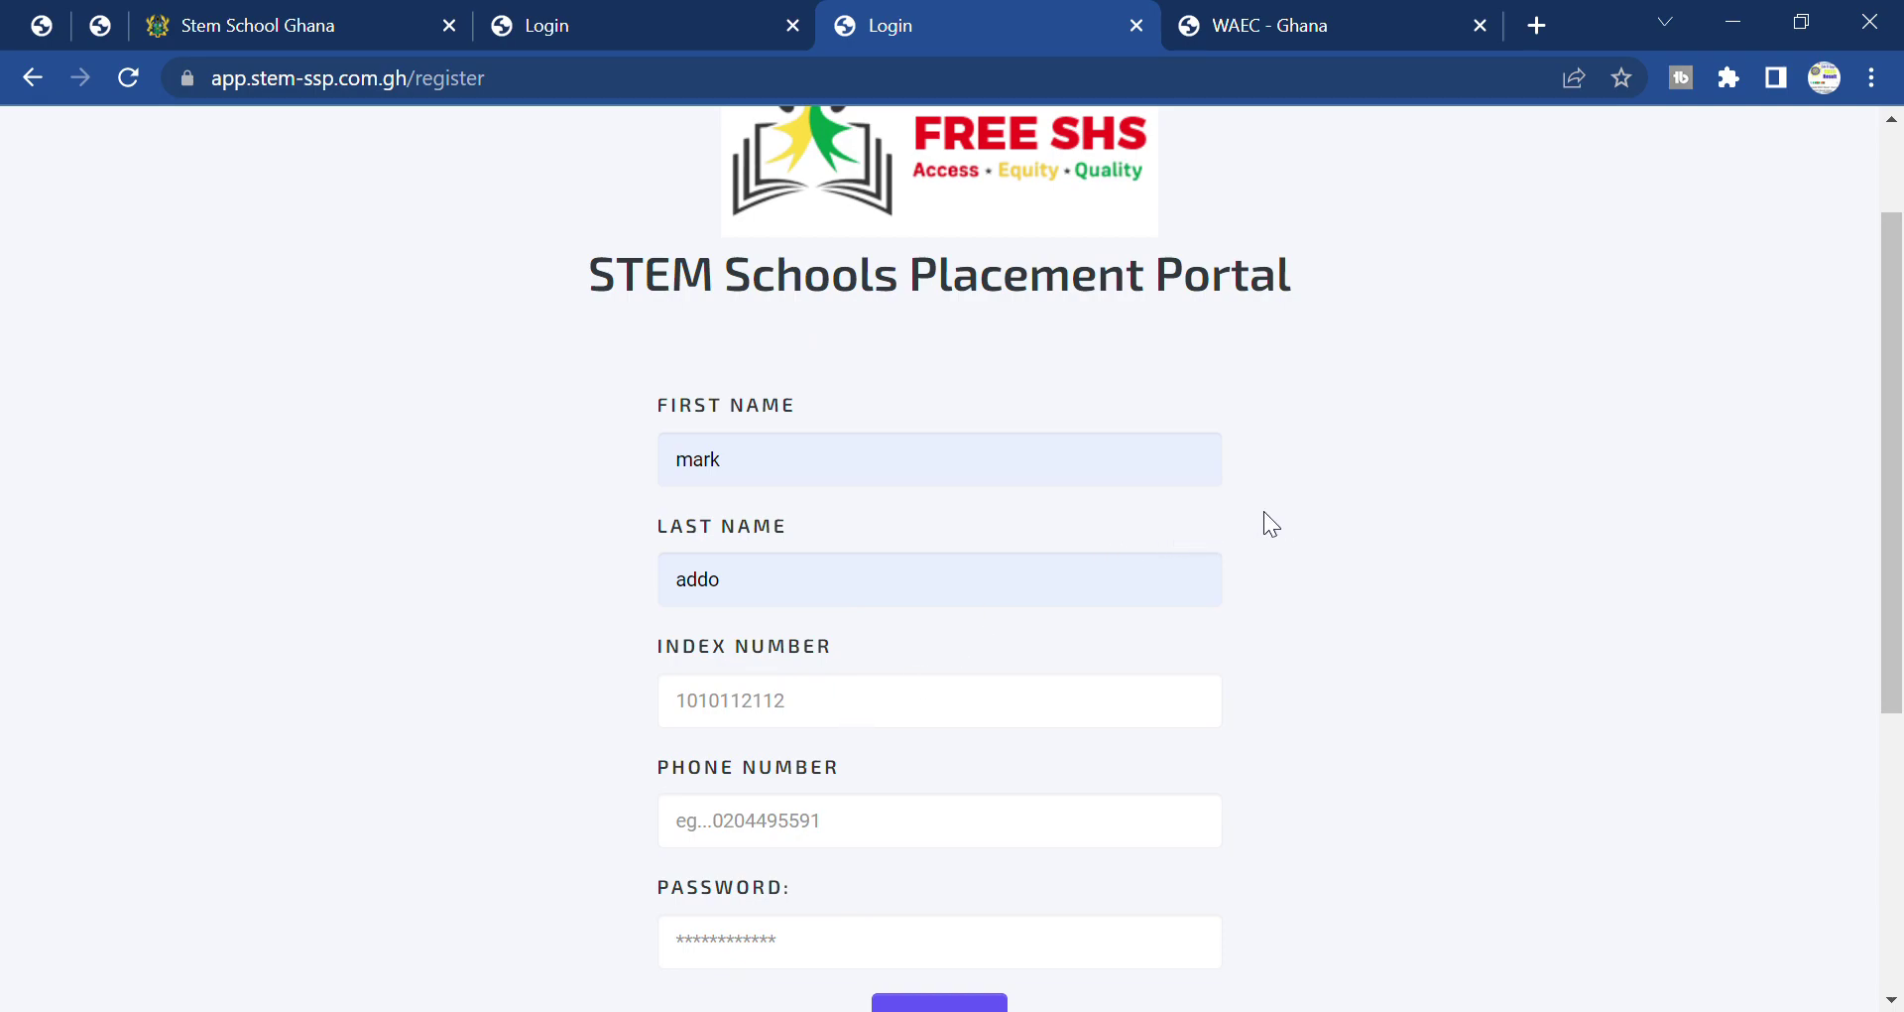
{"action": "scroll", "coordinate": [1362, 476], "scroll_direction": "up", "scroll_amount": 2}
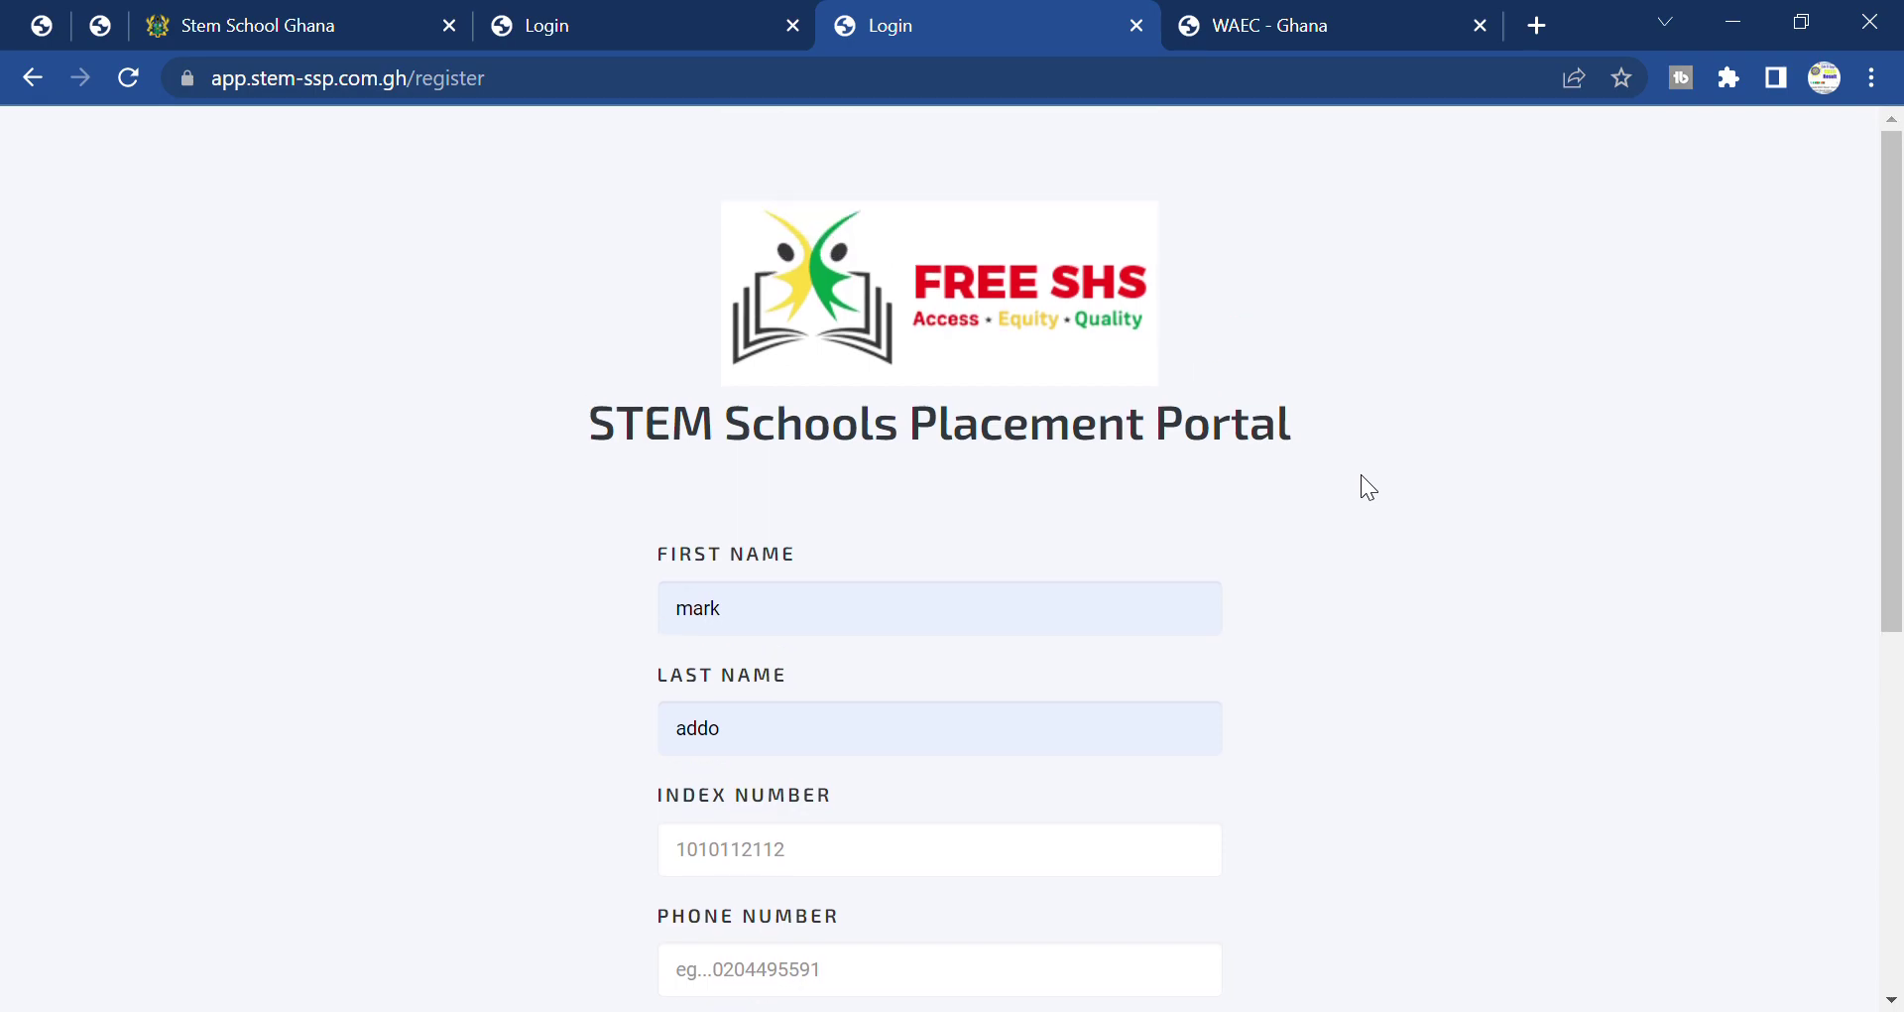
{"action": "scroll", "coordinate": [1362, 476], "scroll_direction": "down", "scroll_amount": 5}
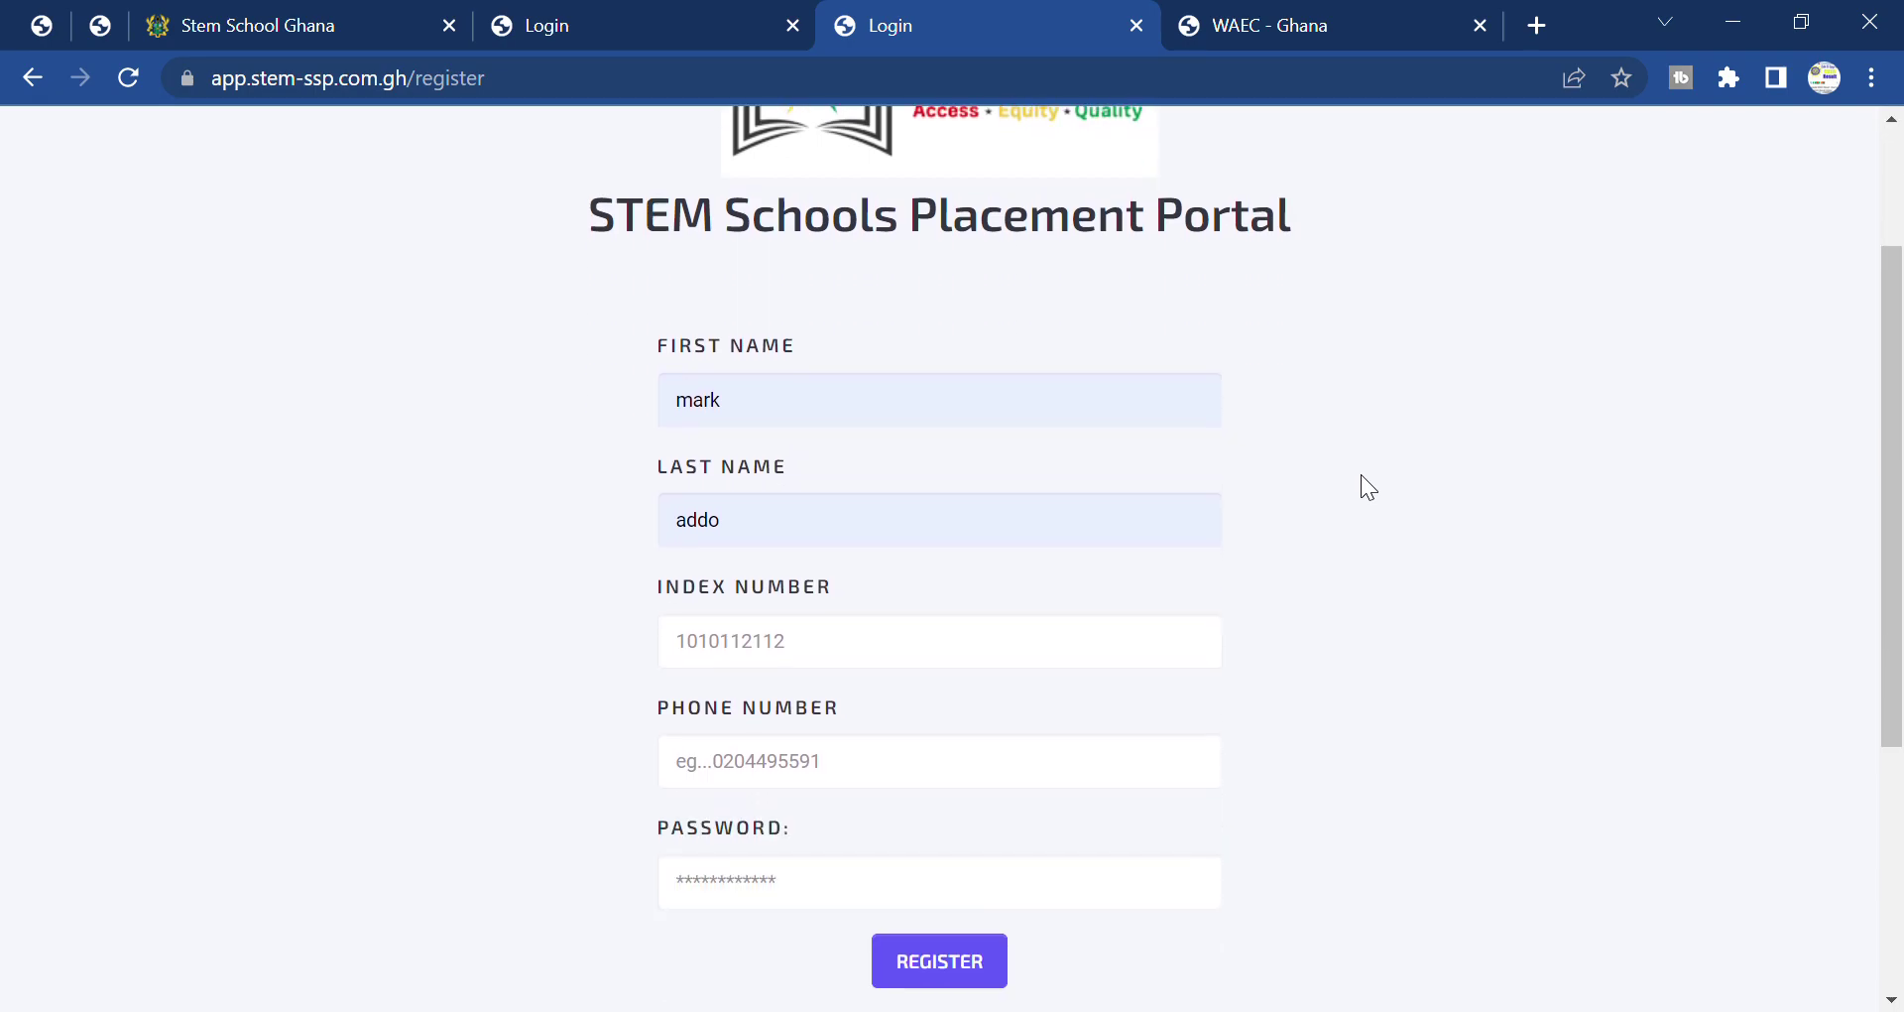
{"action": "scroll", "coordinate": [1361, 475], "scroll_direction": "down", "scroll_amount": 2}
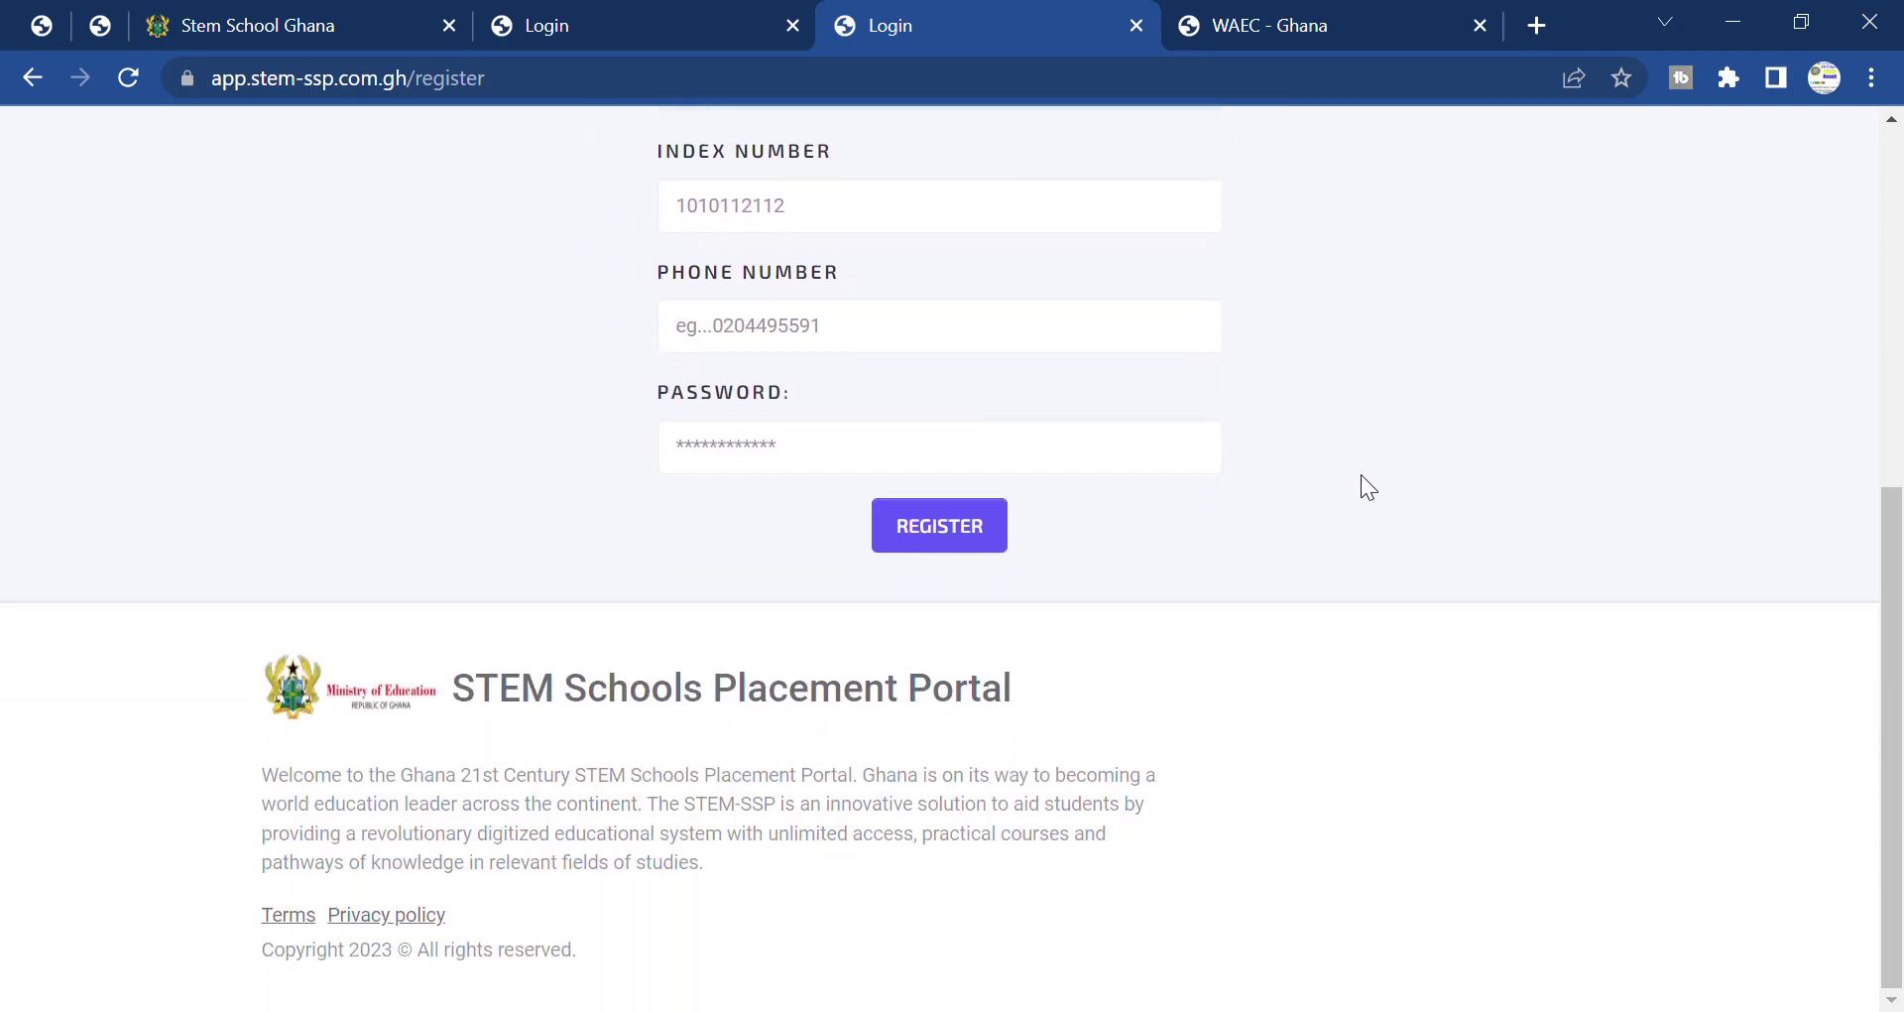
{"action": "scroll", "coordinate": [1361, 475], "scroll_direction": "up", "scroll_amount": 7}
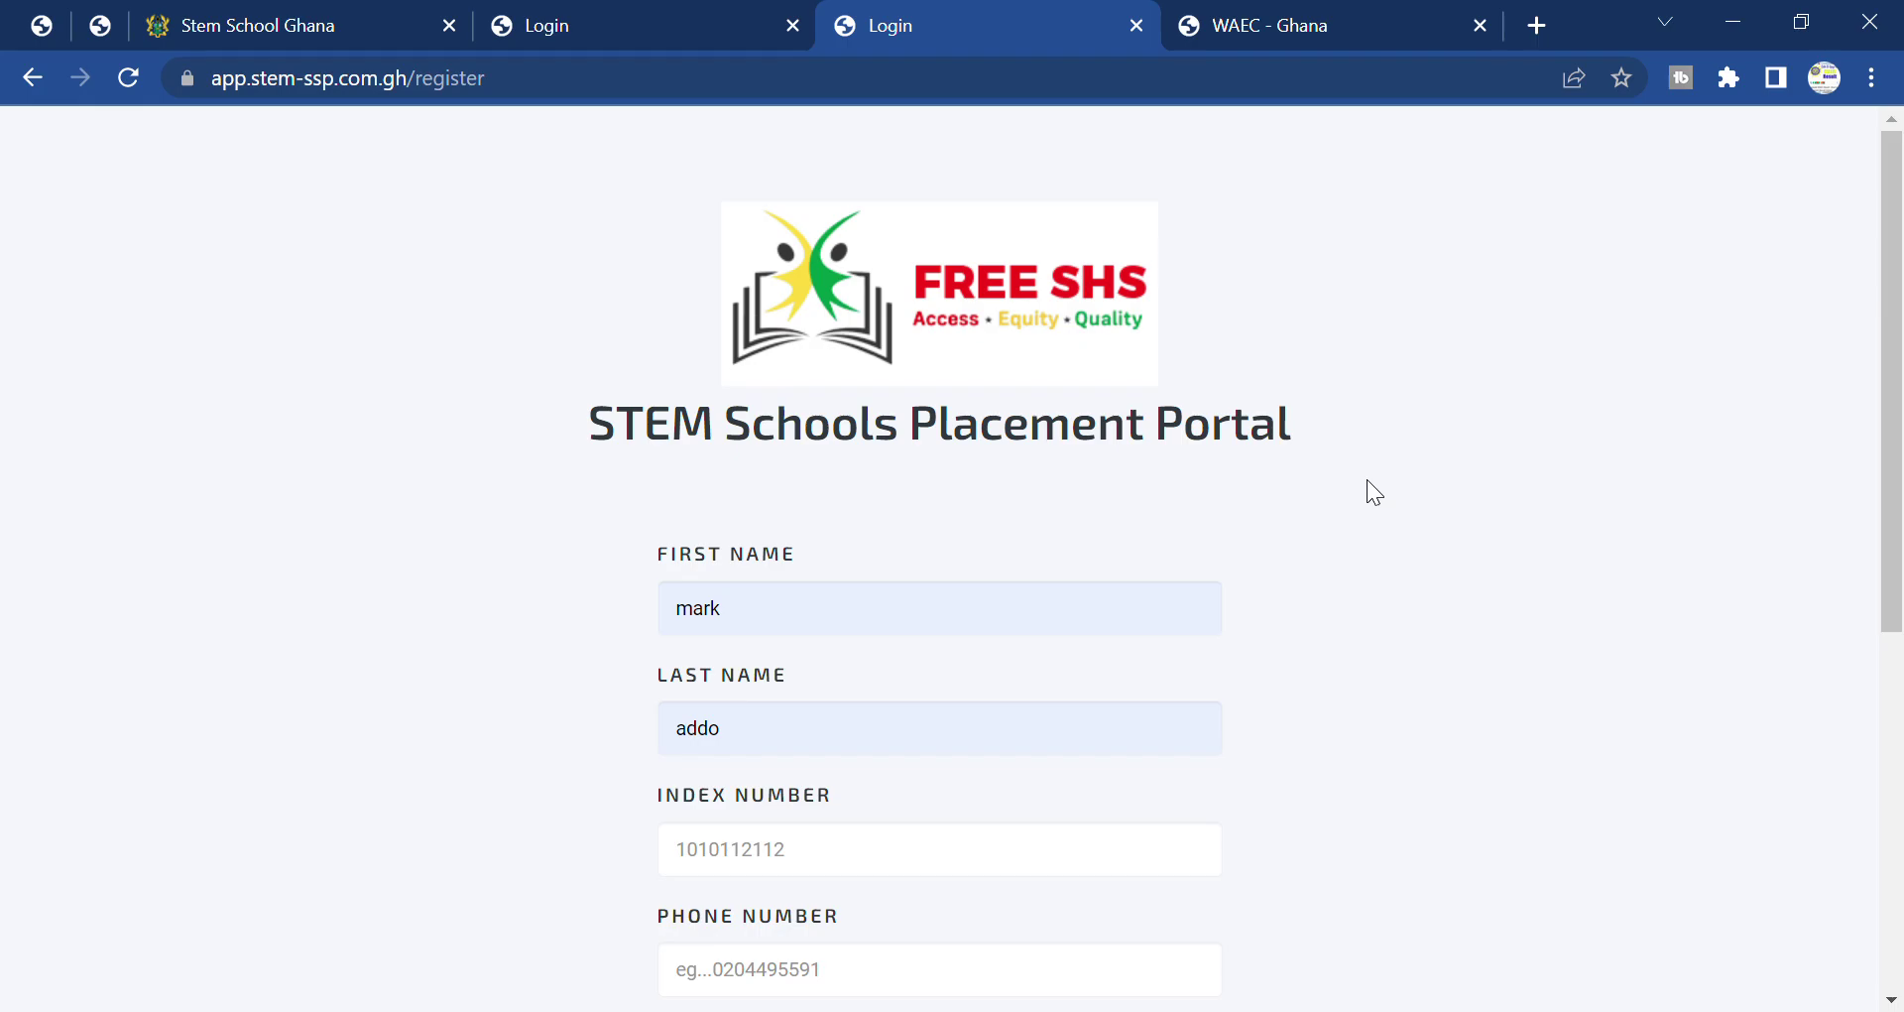
{"action": "scroll", "coordinate": [1367, 479], "scroll_direction": "down", "scroll_amount": 7}
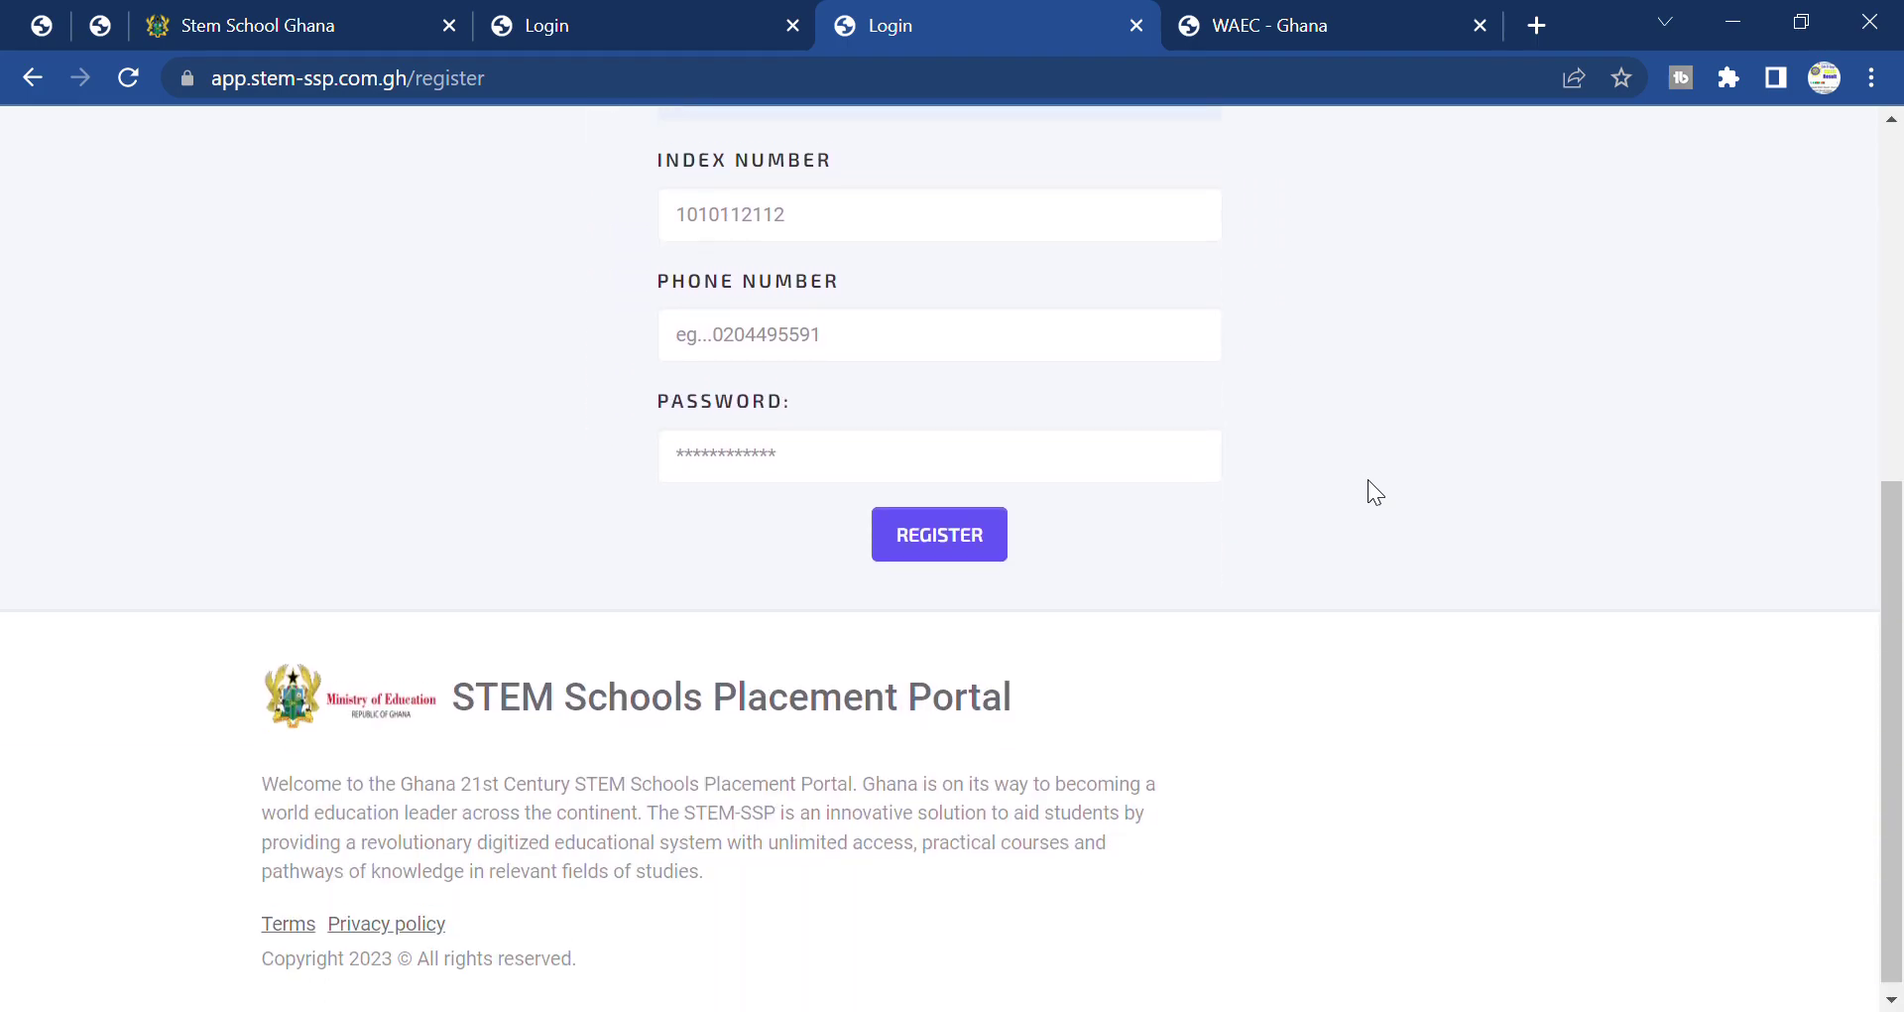
{"action": "scroll", "coordinate": [1368, 481], "scroll_direction": "up", "scroll_amount": 7}
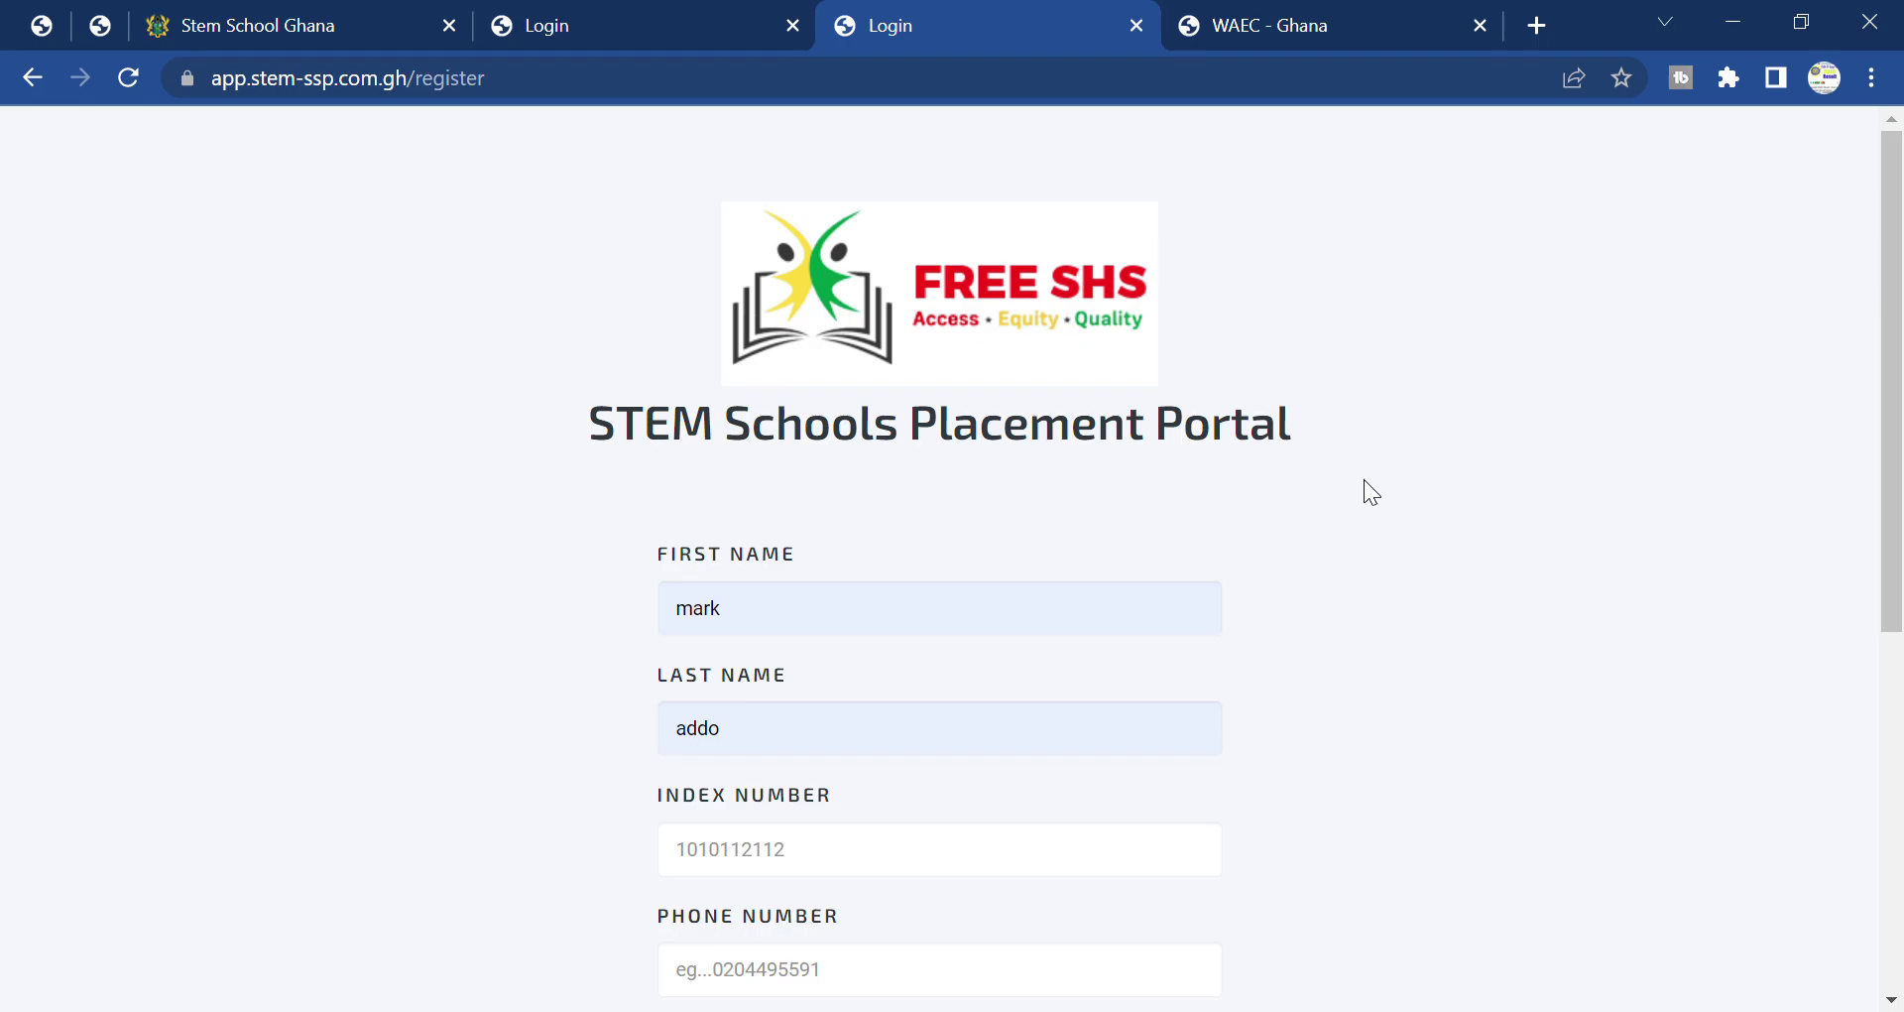
Flip between the WAEC result checker, portal login and registration tabs, ending on the login page.
{"action": "left_click", "coordinate": [1287, 30]}
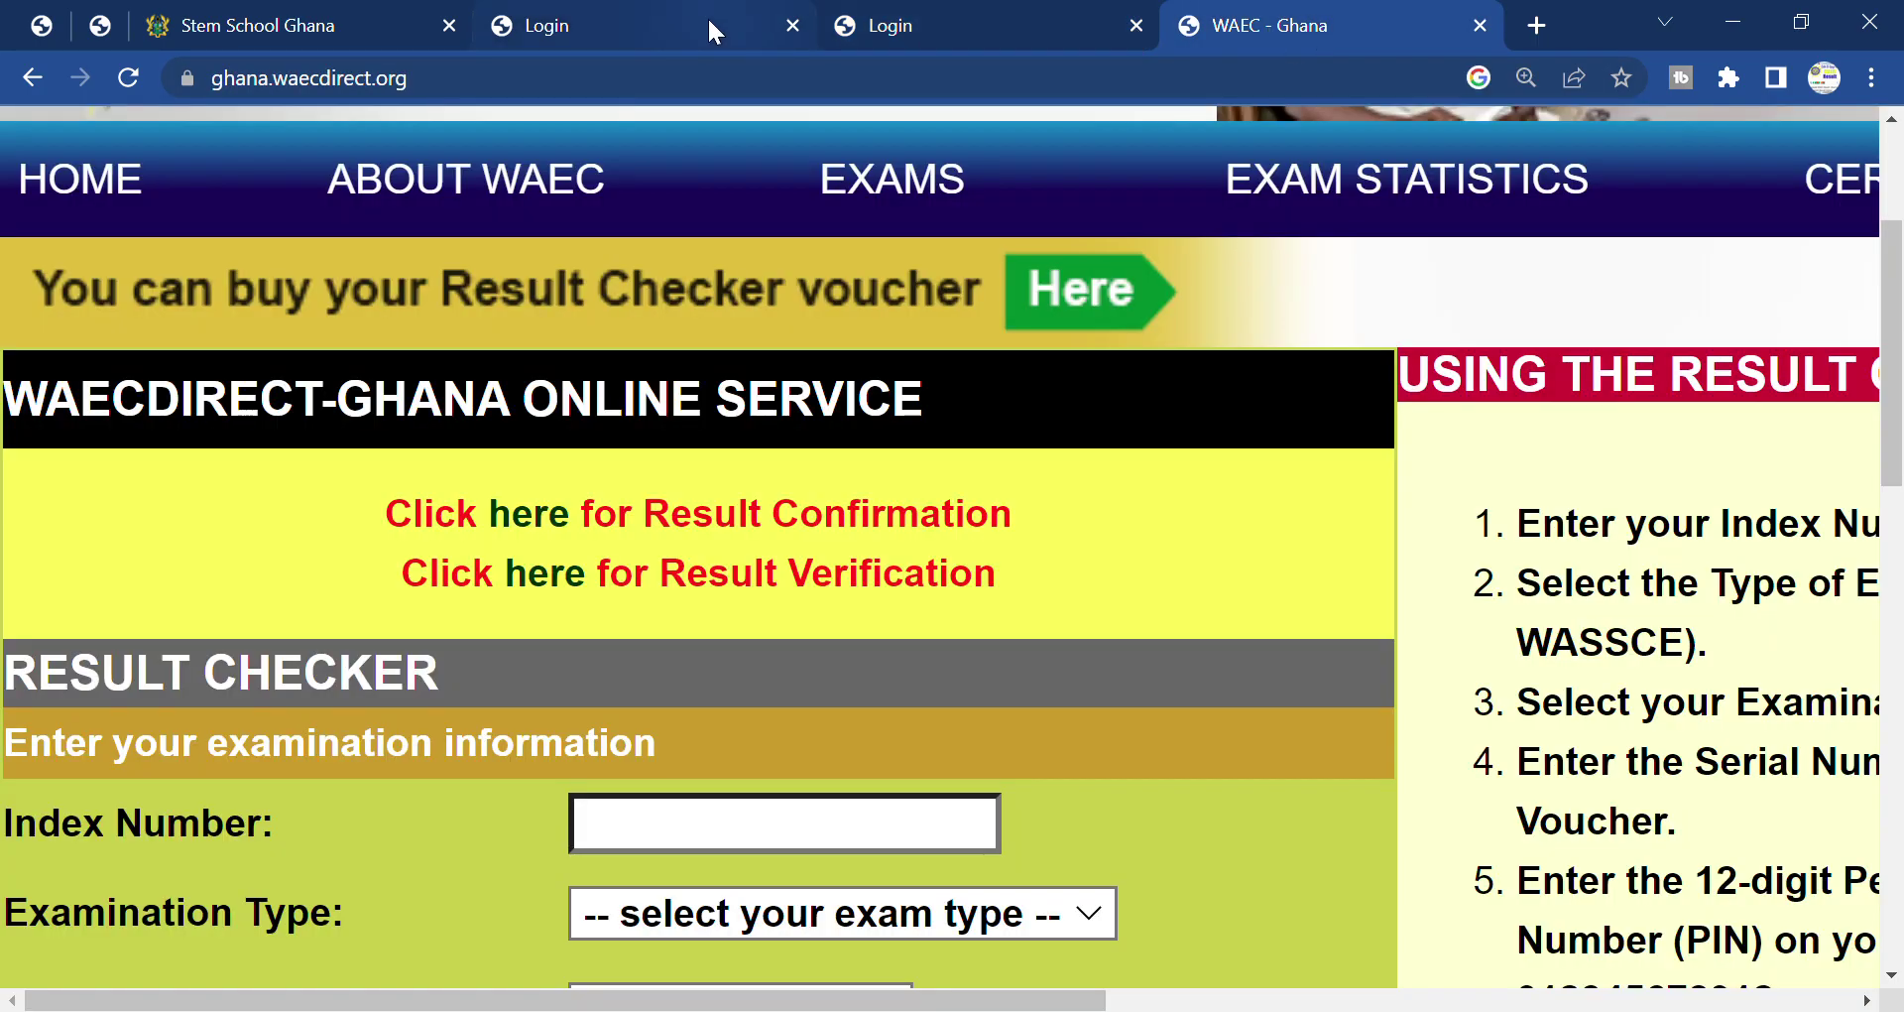
{"action": "left_click", "coordinate": [574, 16]}
{"action": "left_click", "coordinate": [922, 15]}
{"action": "left_click", "coordinate": [567, 22]}
{"action": "left_click", "coordinate": [907, 16]}
{"action": "left_click", "coordinate": [731, 17]}
{"action": "left_click", "coordinate": [875, 17]}
{"action": "left_click", "coordinate": [605, 18]}
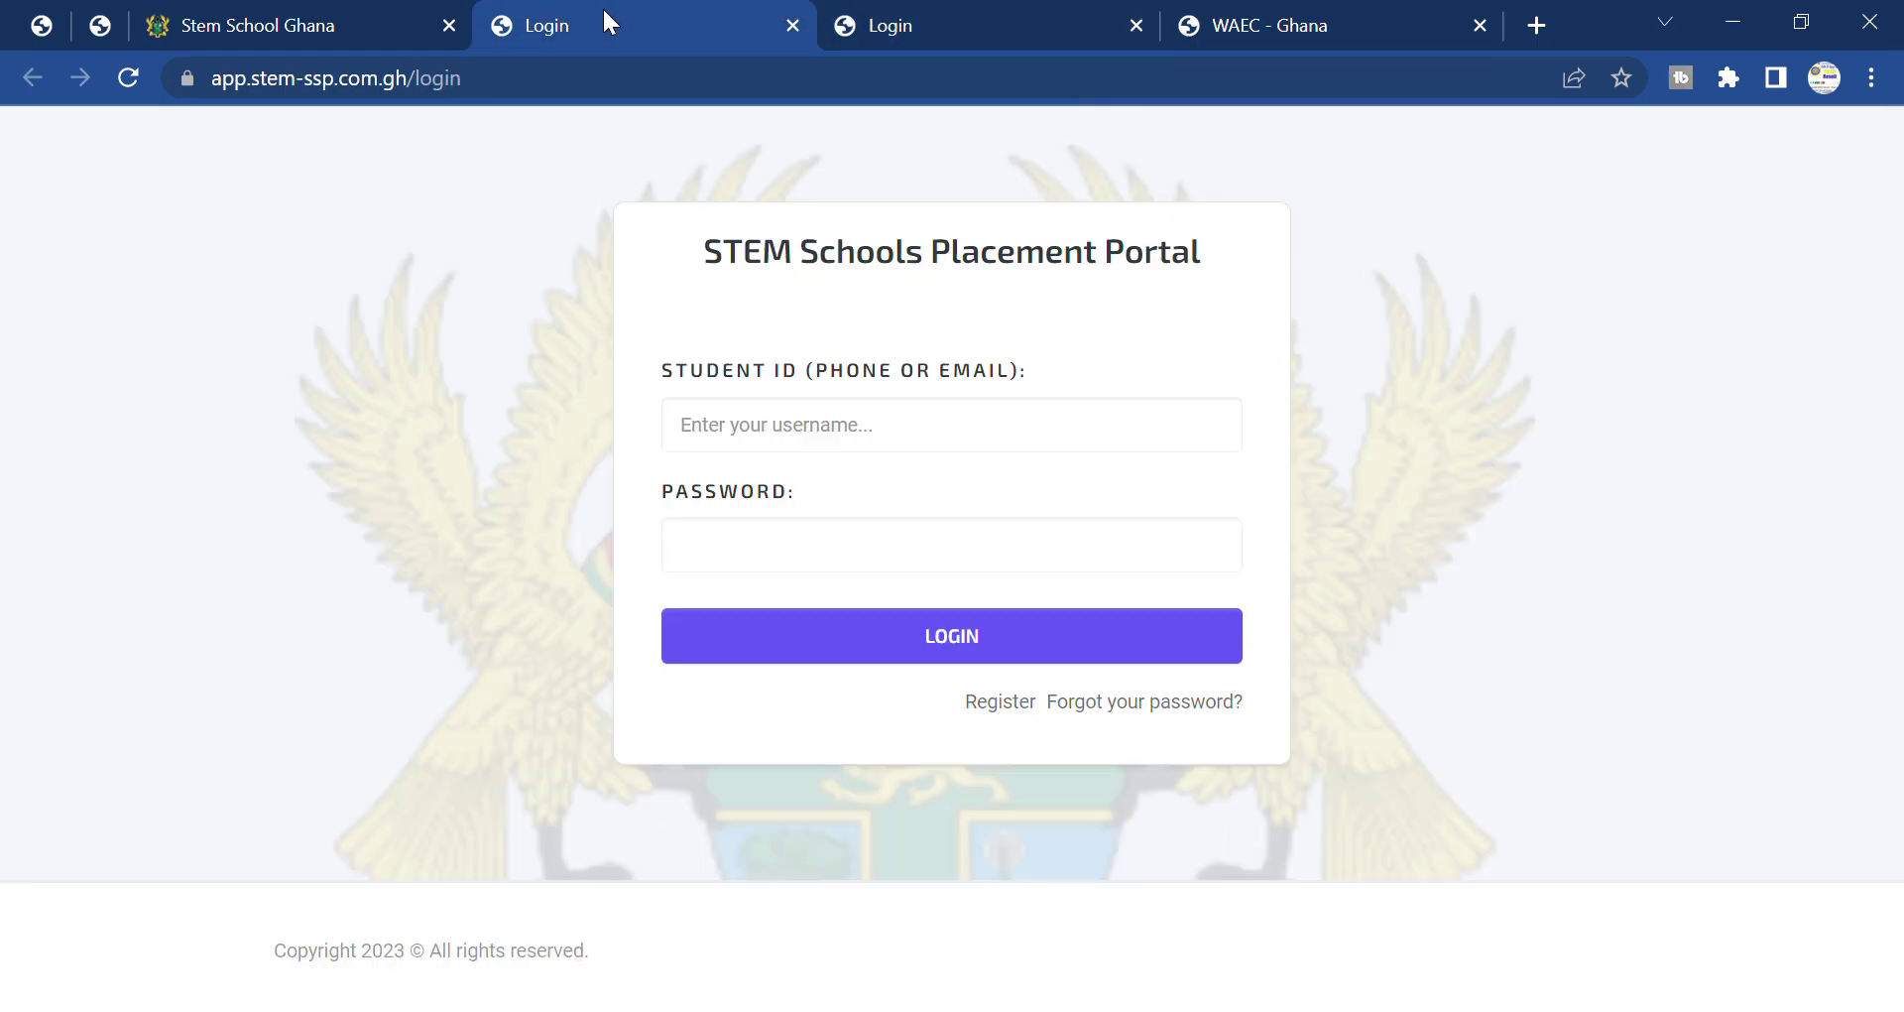
In a new tab, search Google for 'romdom comment picker'.
{"action": "left_click", "coordinate": [1536, 25]}
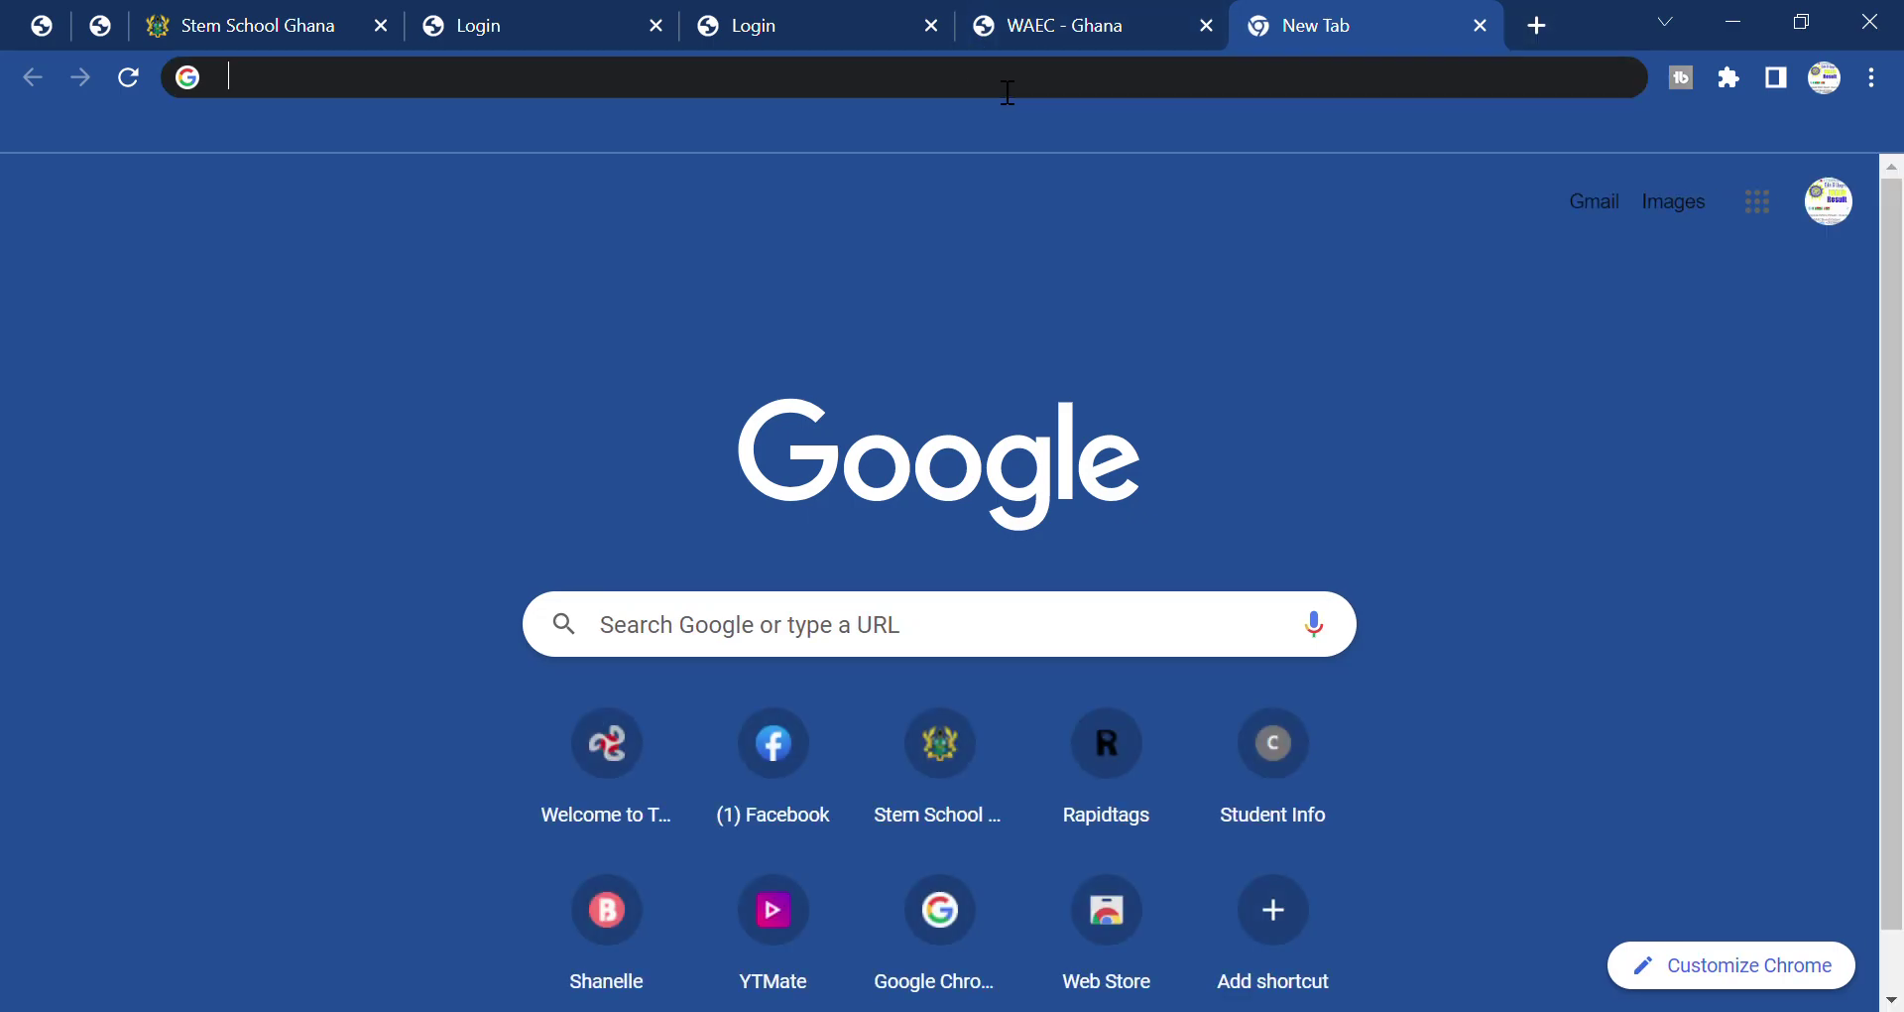
{"action": "left_click", "coordinate": [1007, 92]}
{"action": "type", "text": "r"}
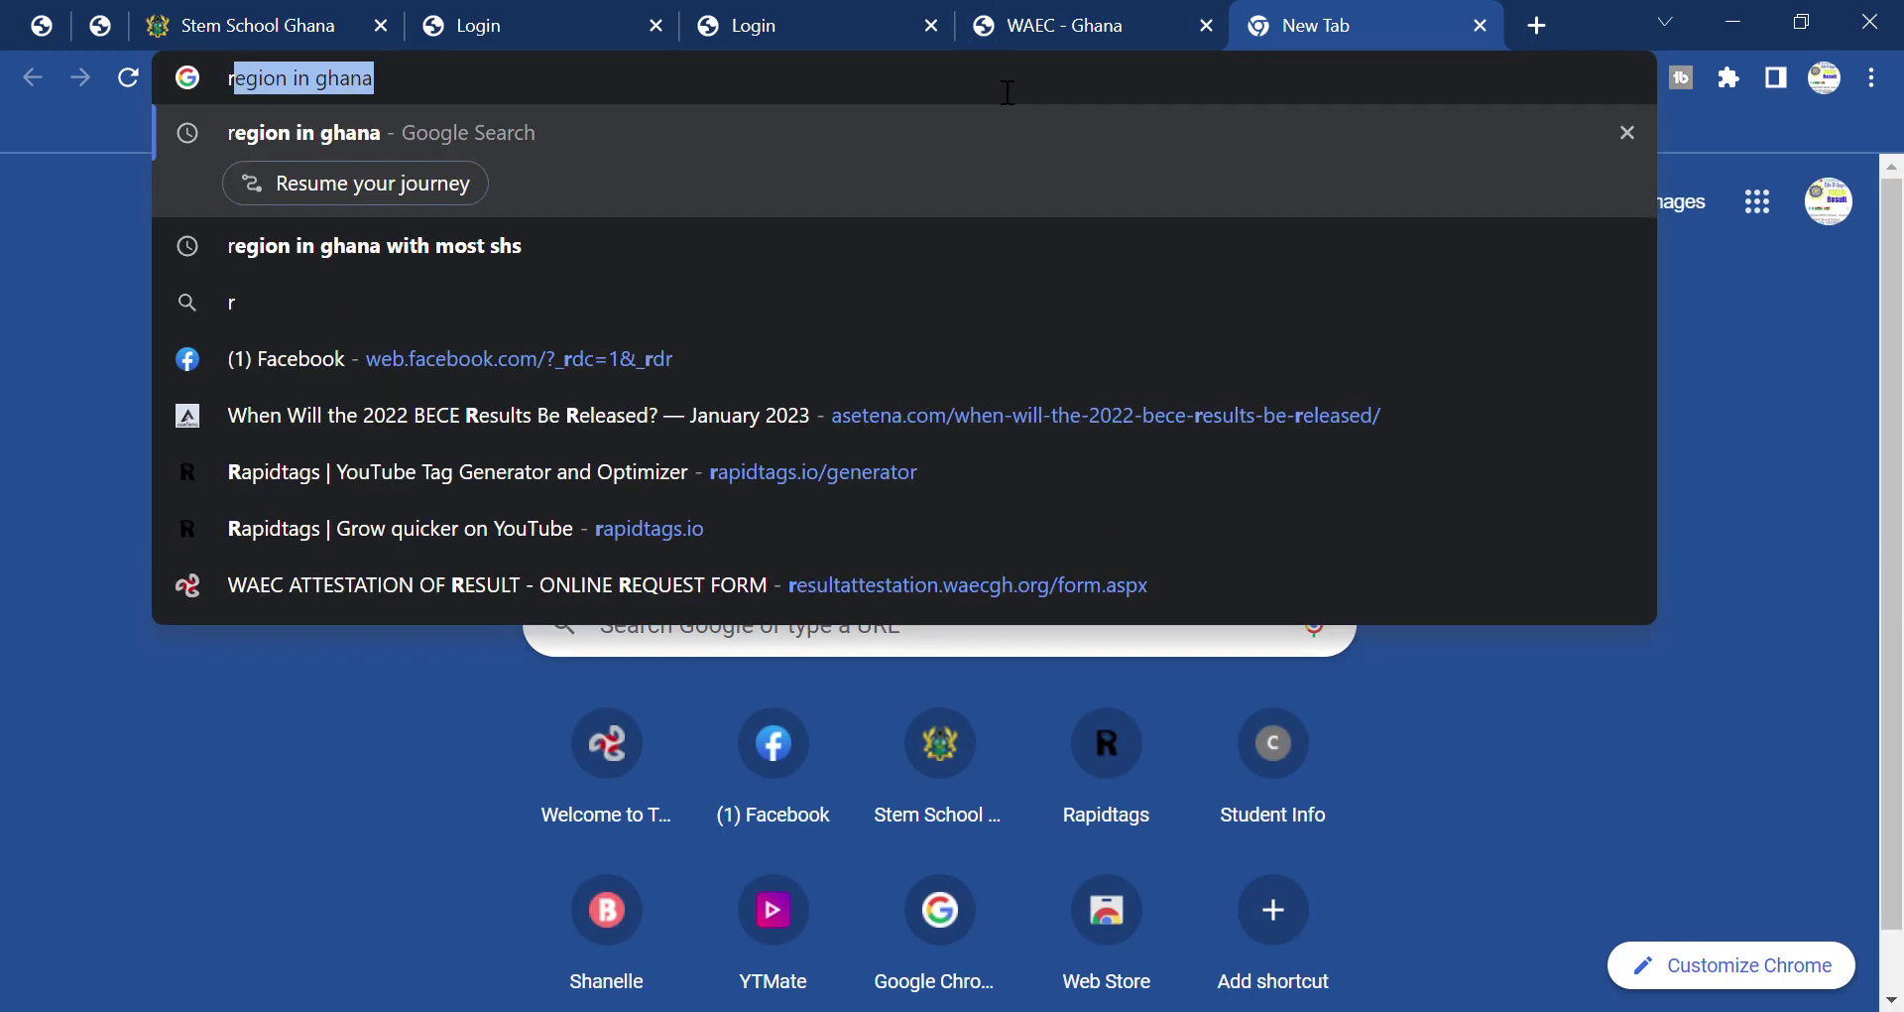
{"action": "type", "text": "oa"}
{"action": "key", "text": "BackSpace"}
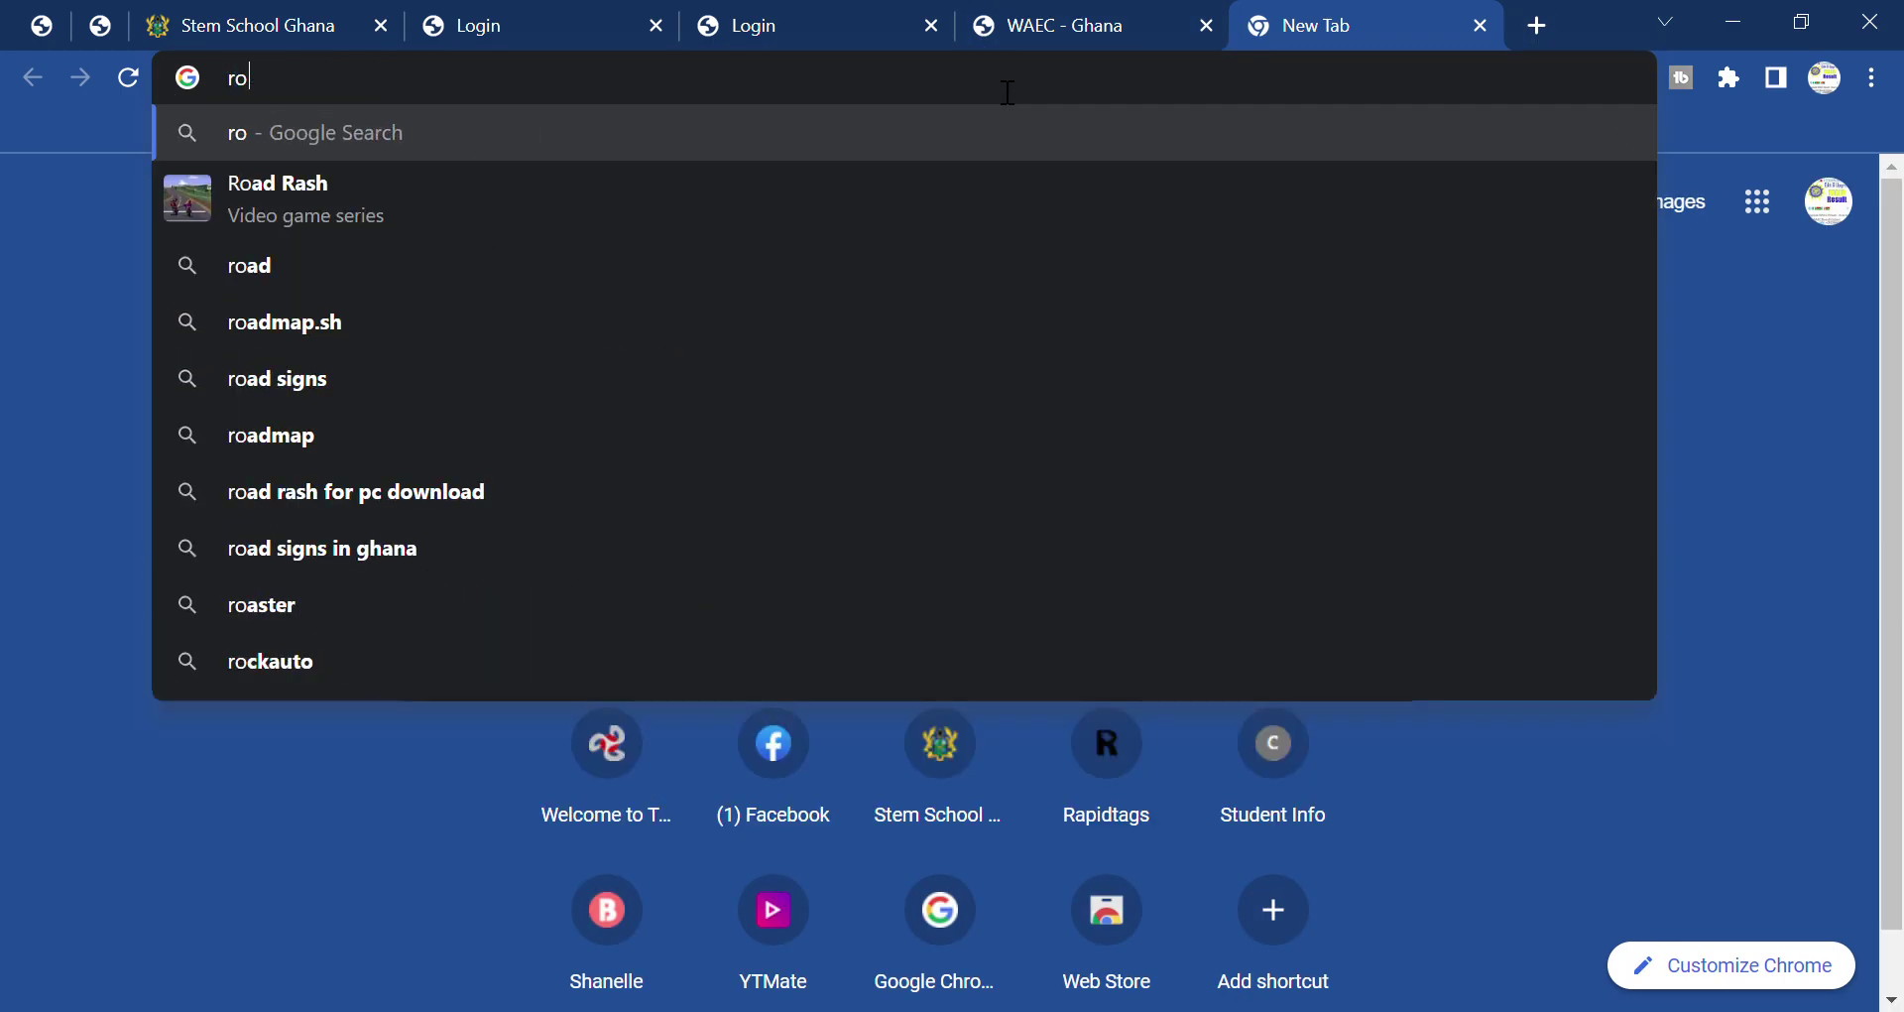
{"action": "type", "text": "mdom"}
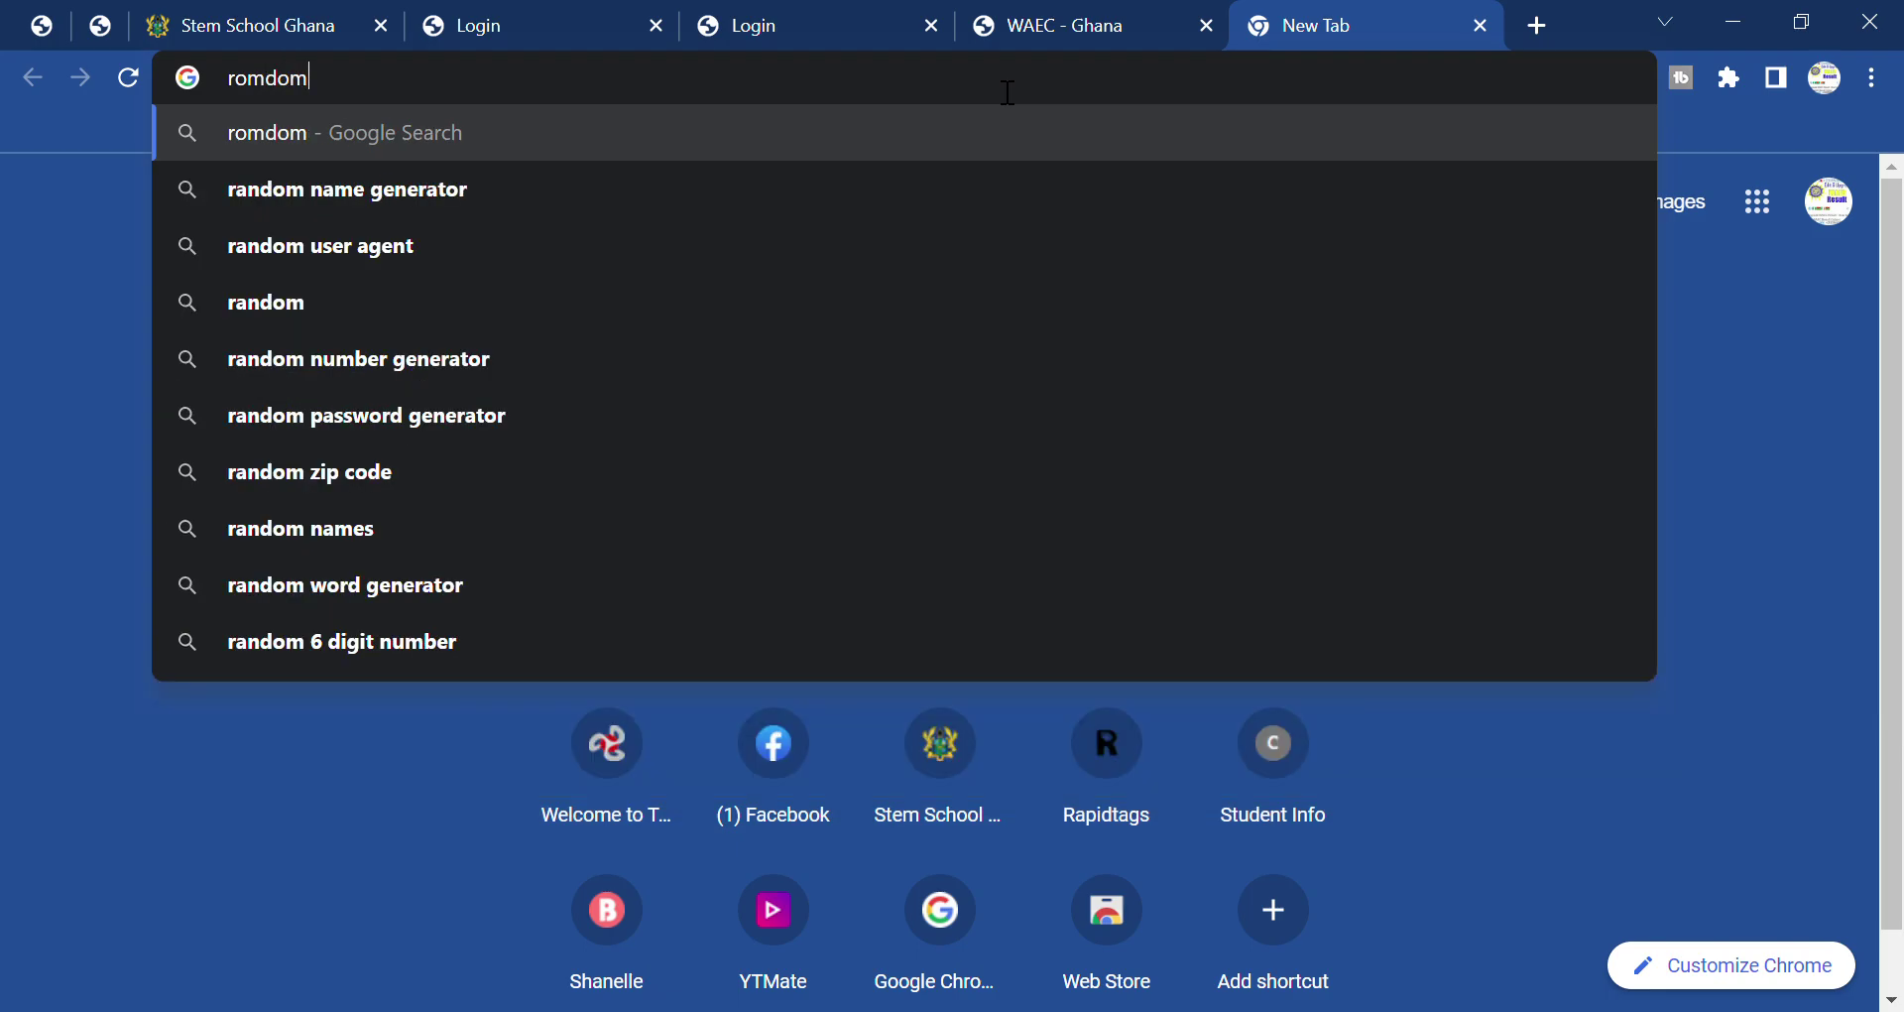
{"action": "type", "text": " comm"}
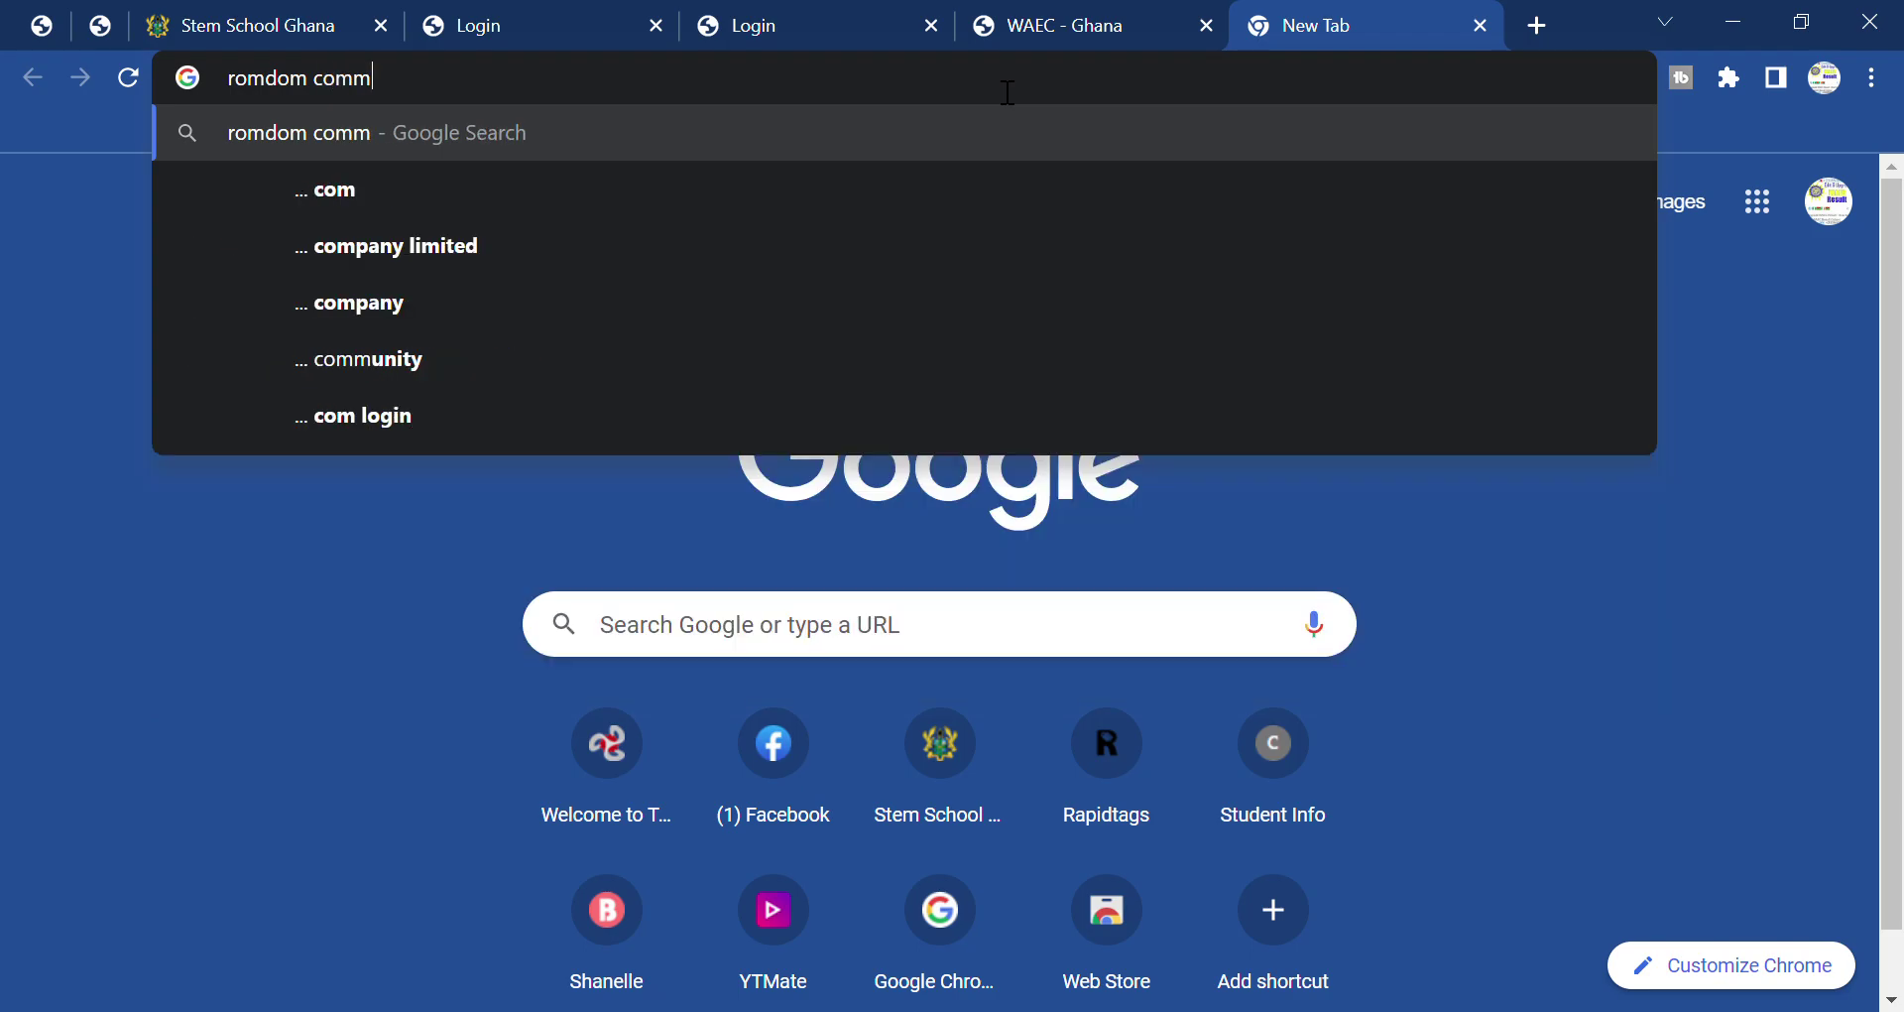
{"action": "type", "text": "en"}
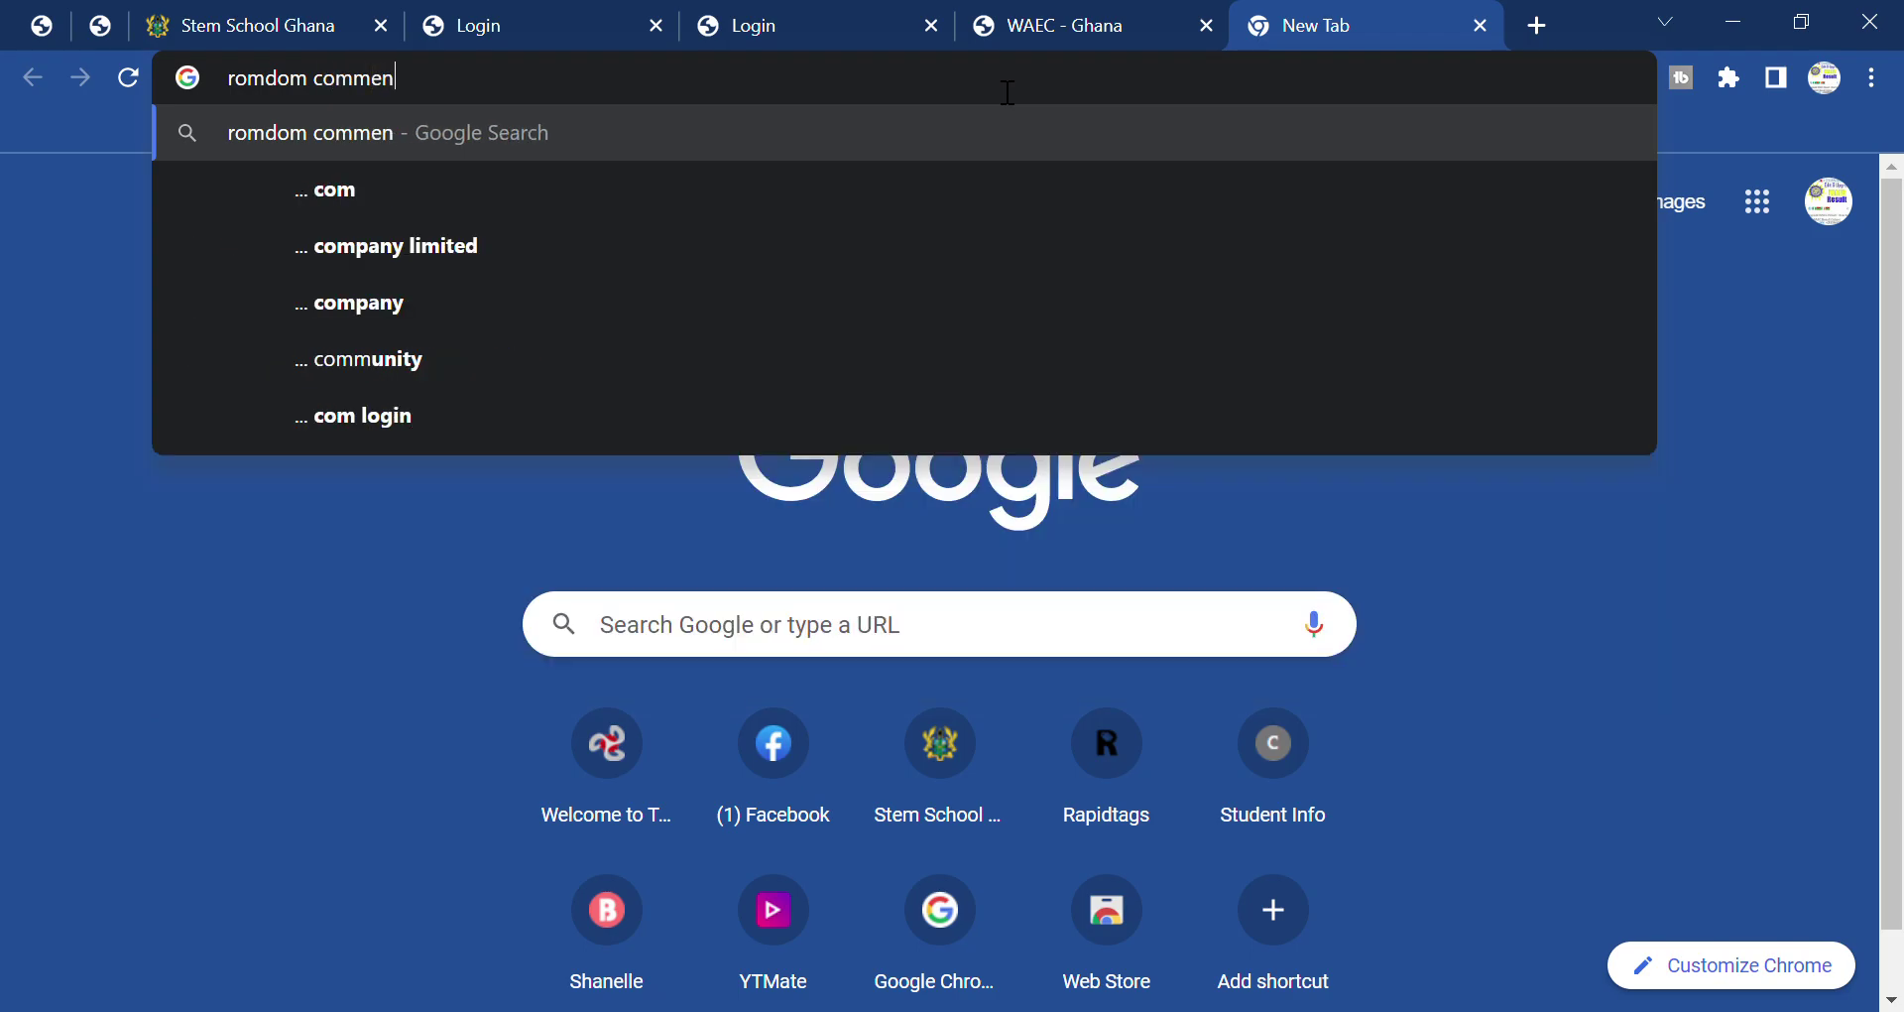
{"action": "type", "text": "t picker"}
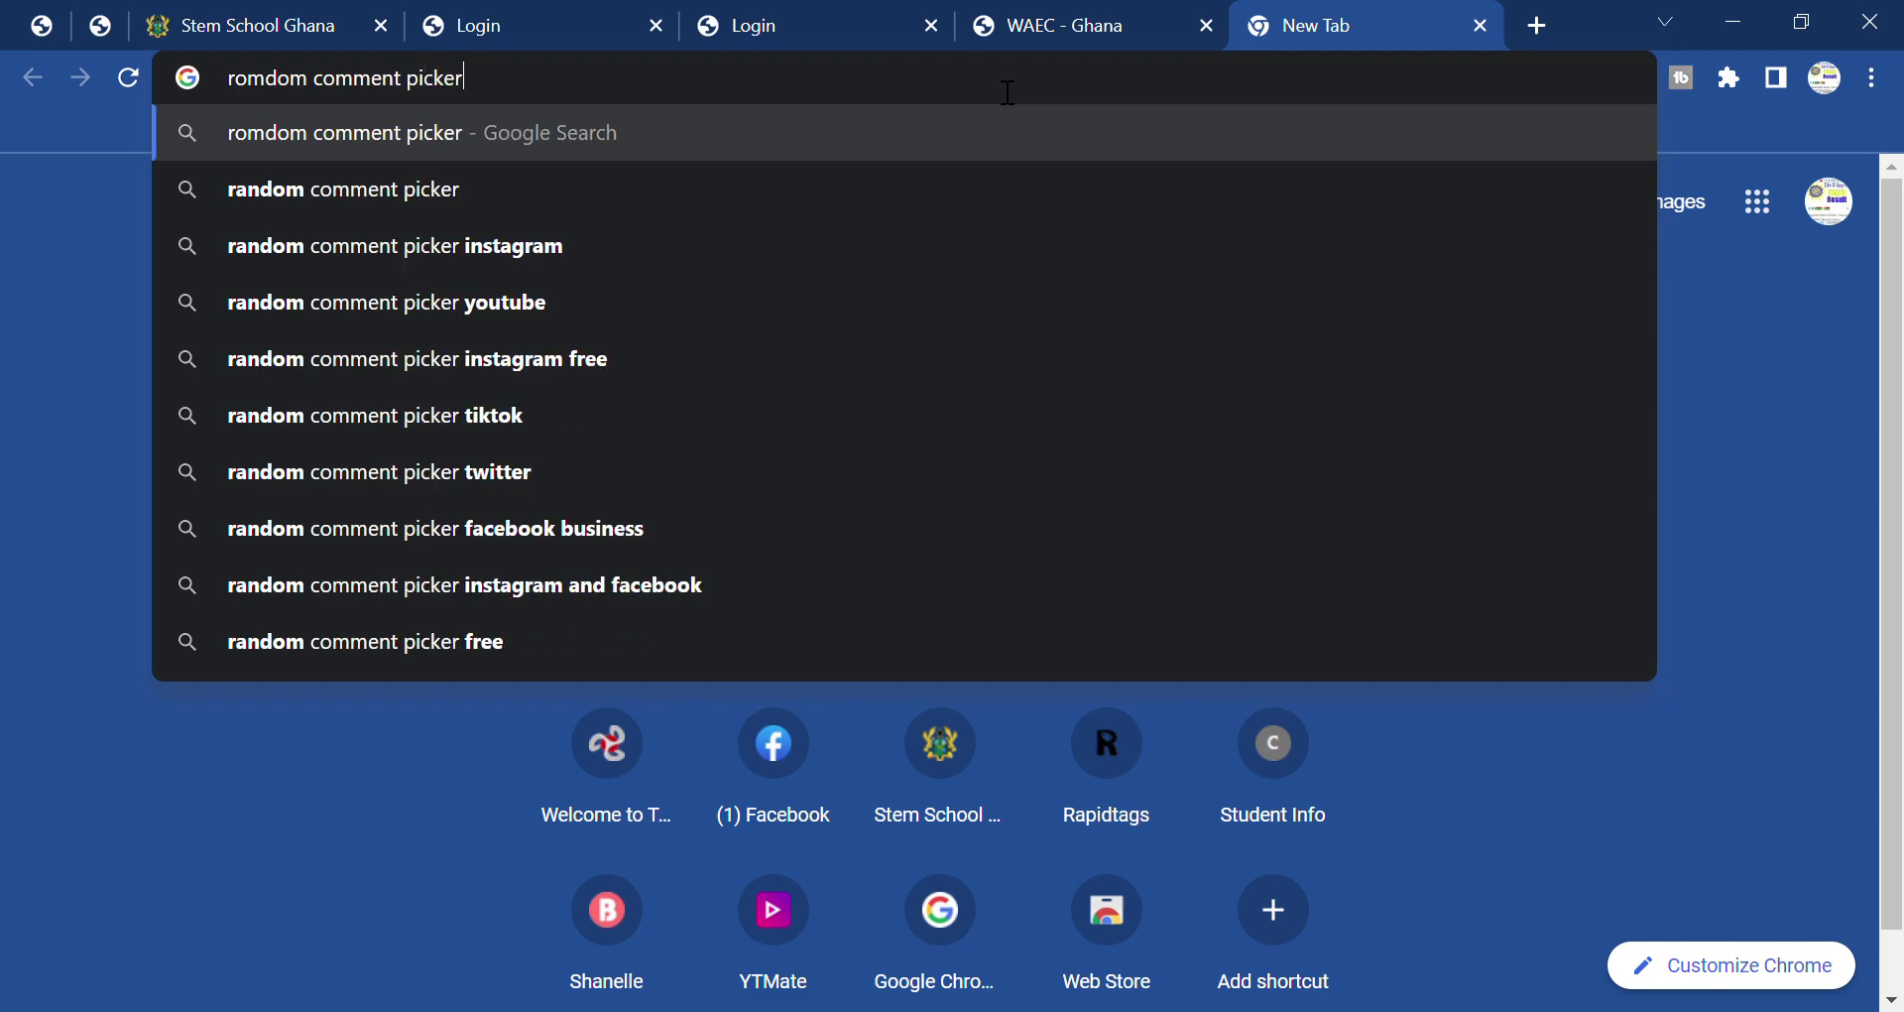
{"action": "key", "text": "Return"}
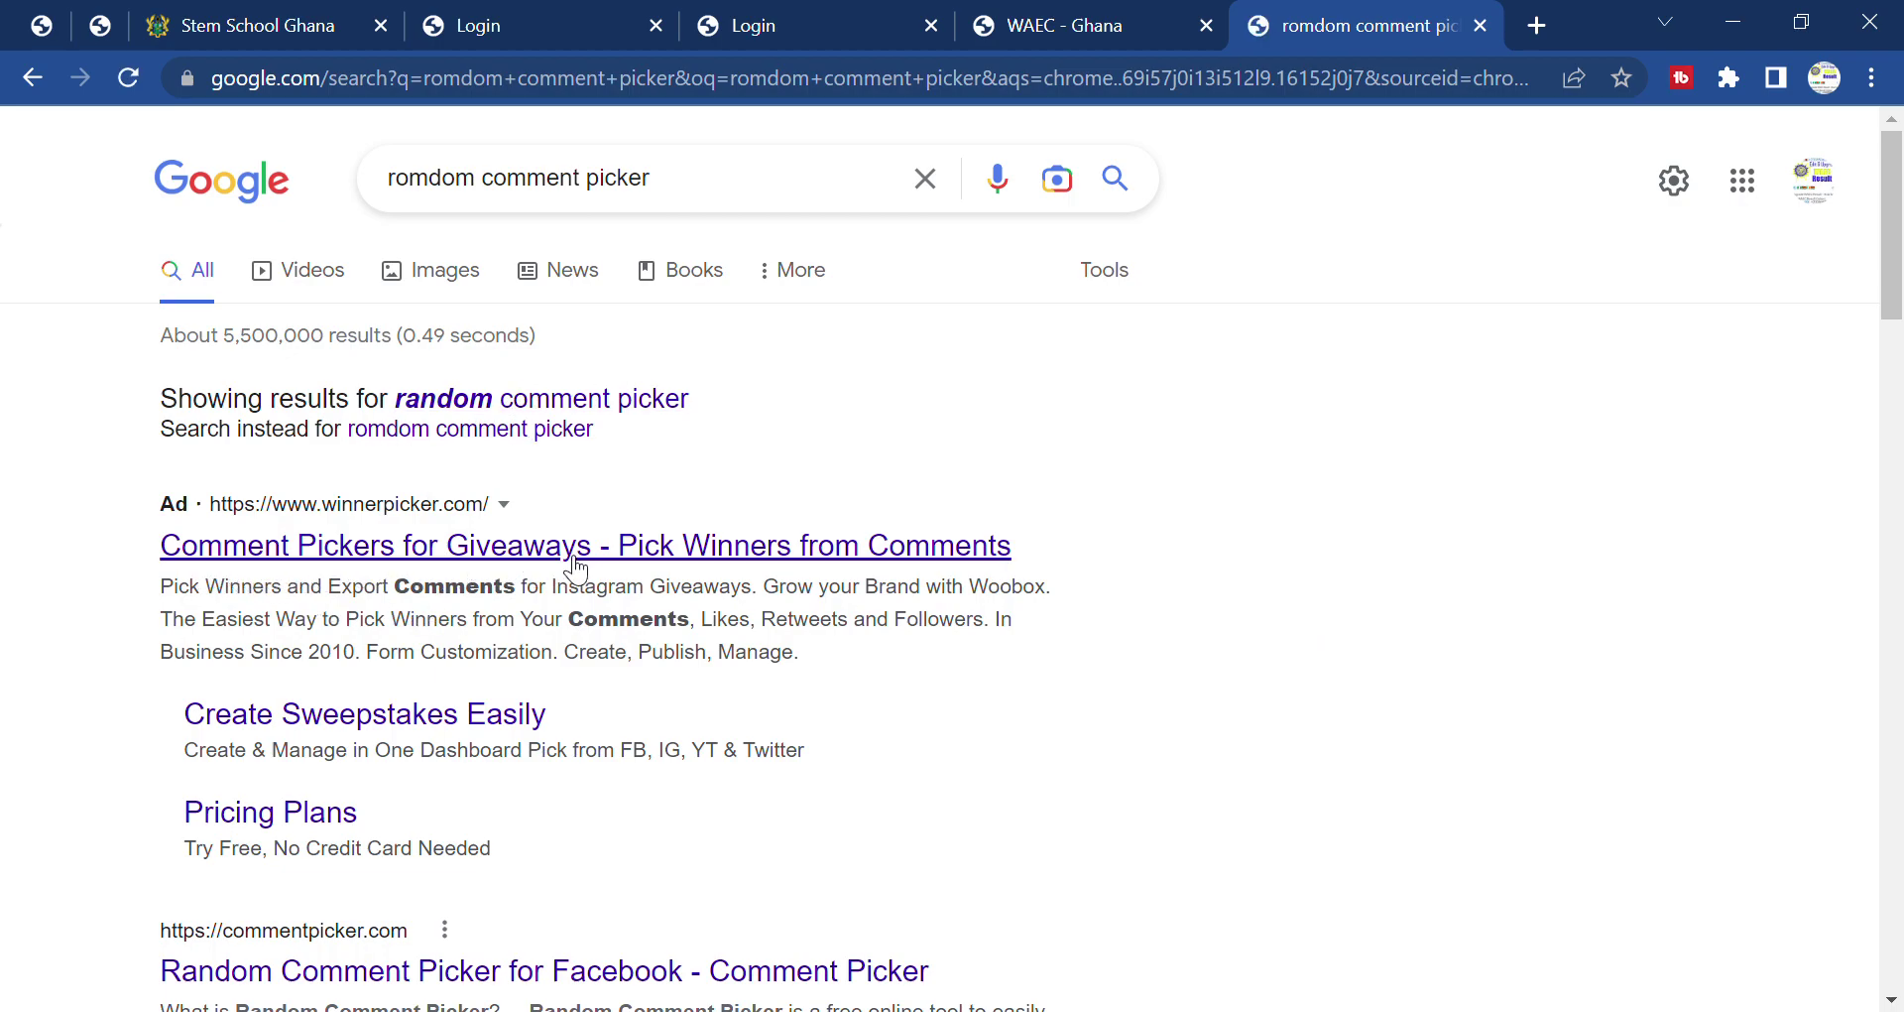
Open the 'YouTube Comment Picker' sitelink under the commentpicker.com Google result.
{"action": "scroll", "coordinate": [575, 555], "scroll_direction": "down", "scroll_amount": 4}
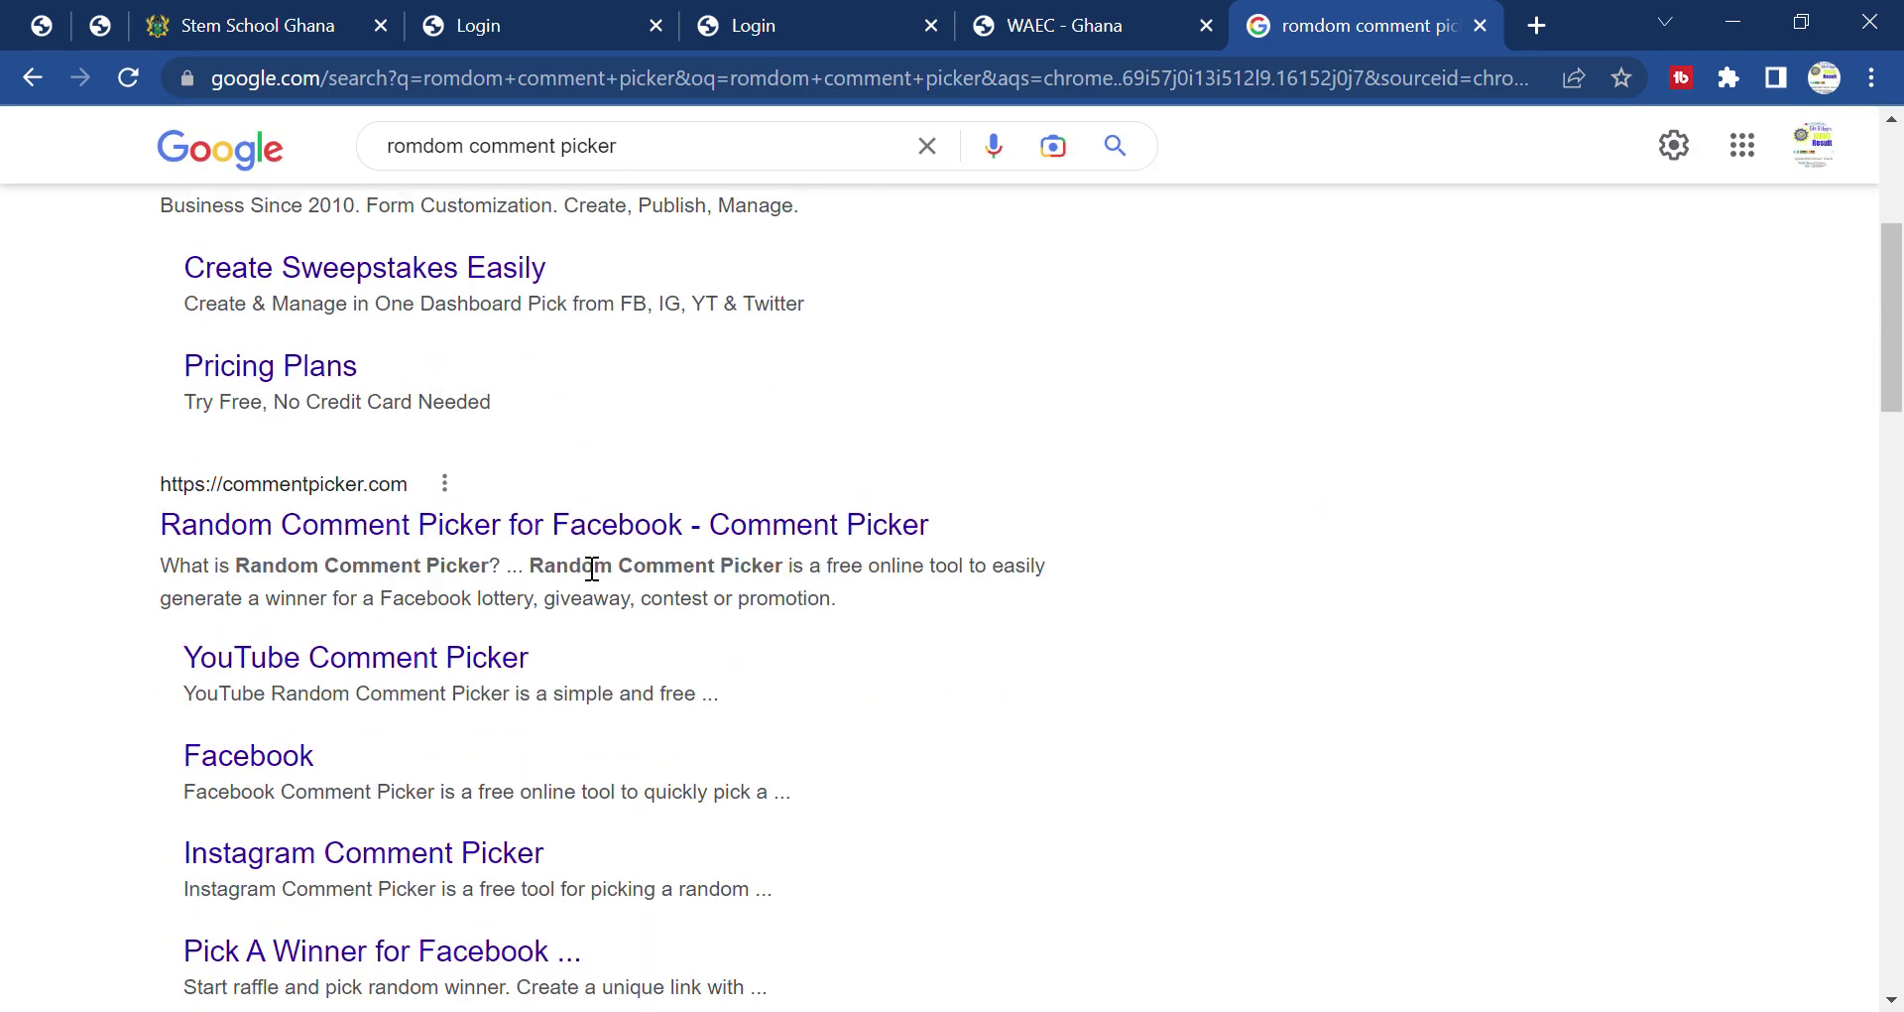
{"action": "scroll", "coordinate": [526, 545], "scroll_direction": "up", "scroll_amount": 1}
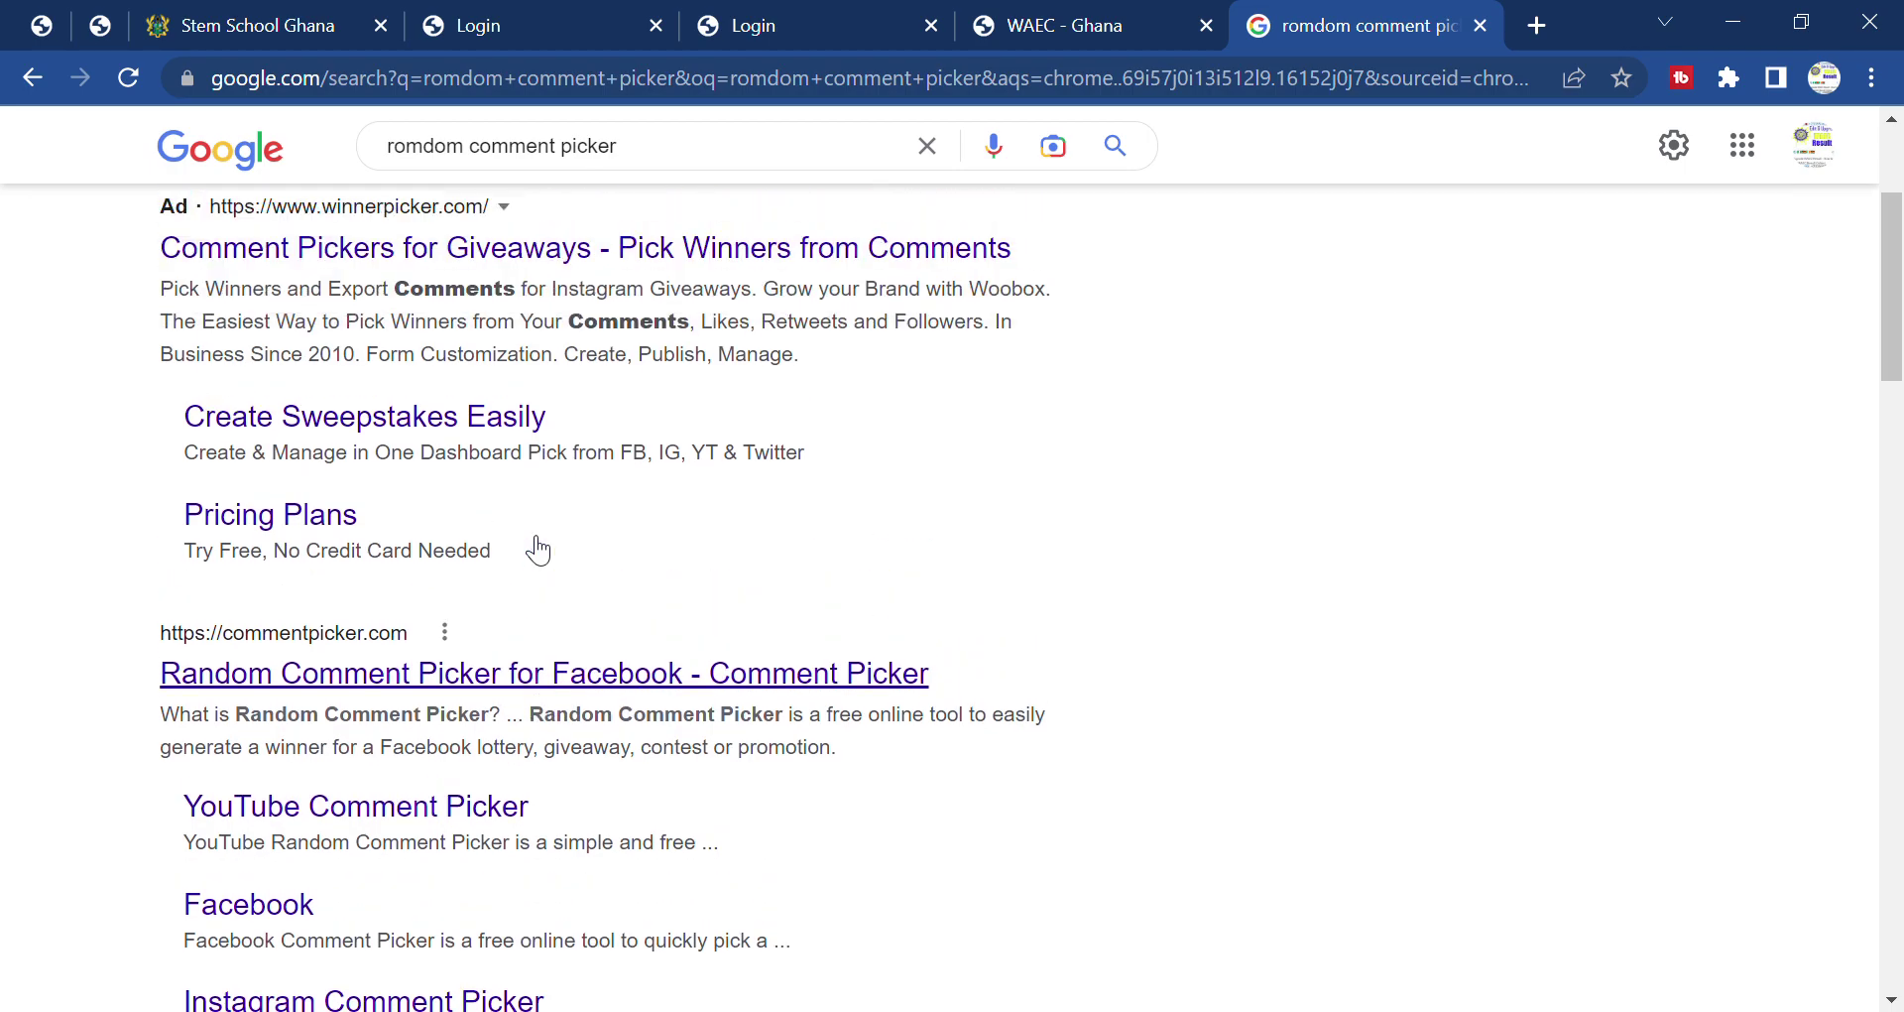
{"action": "scroll", "coordinate": [530, 544], "scroll_direction": "down", "scroll_amount": 5}
{"action": "scroll", "coordinate": [497, 480], "scroll_direction": "up", "scroll_amount": 3}
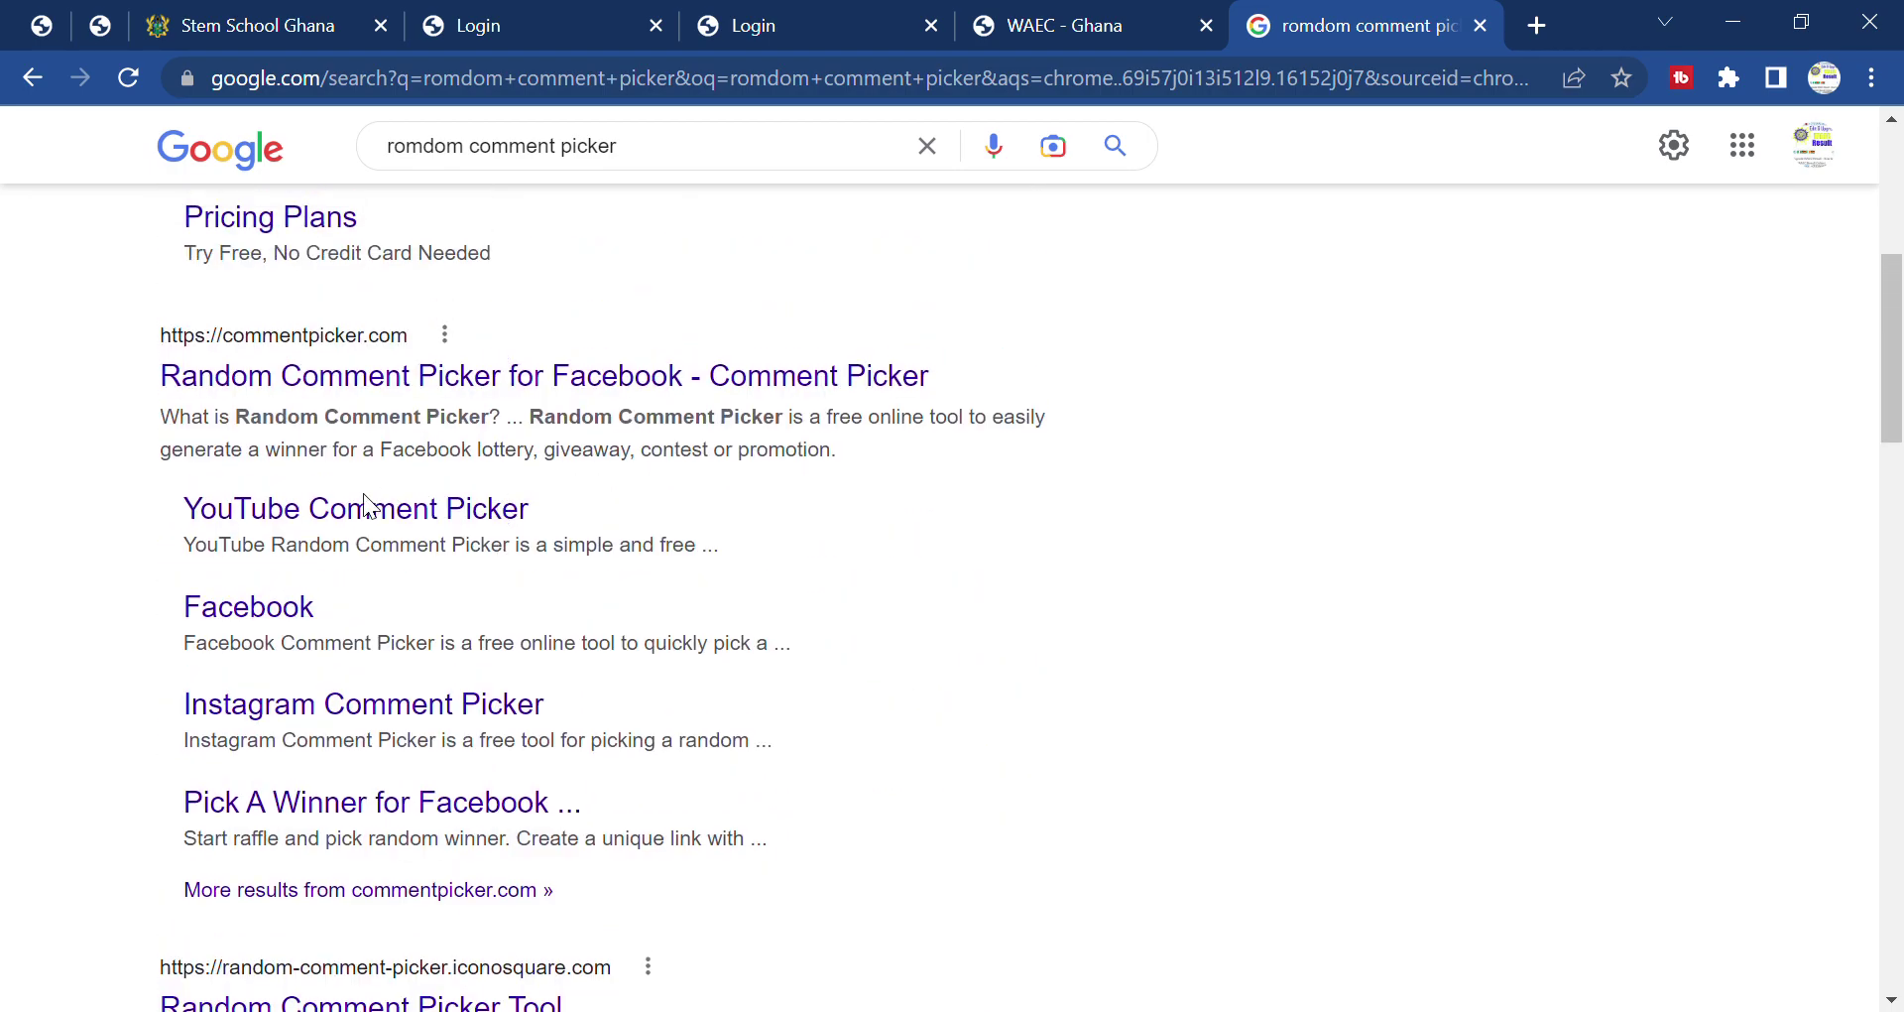
{"action": "left_click", "coordinate": [402, 510]}
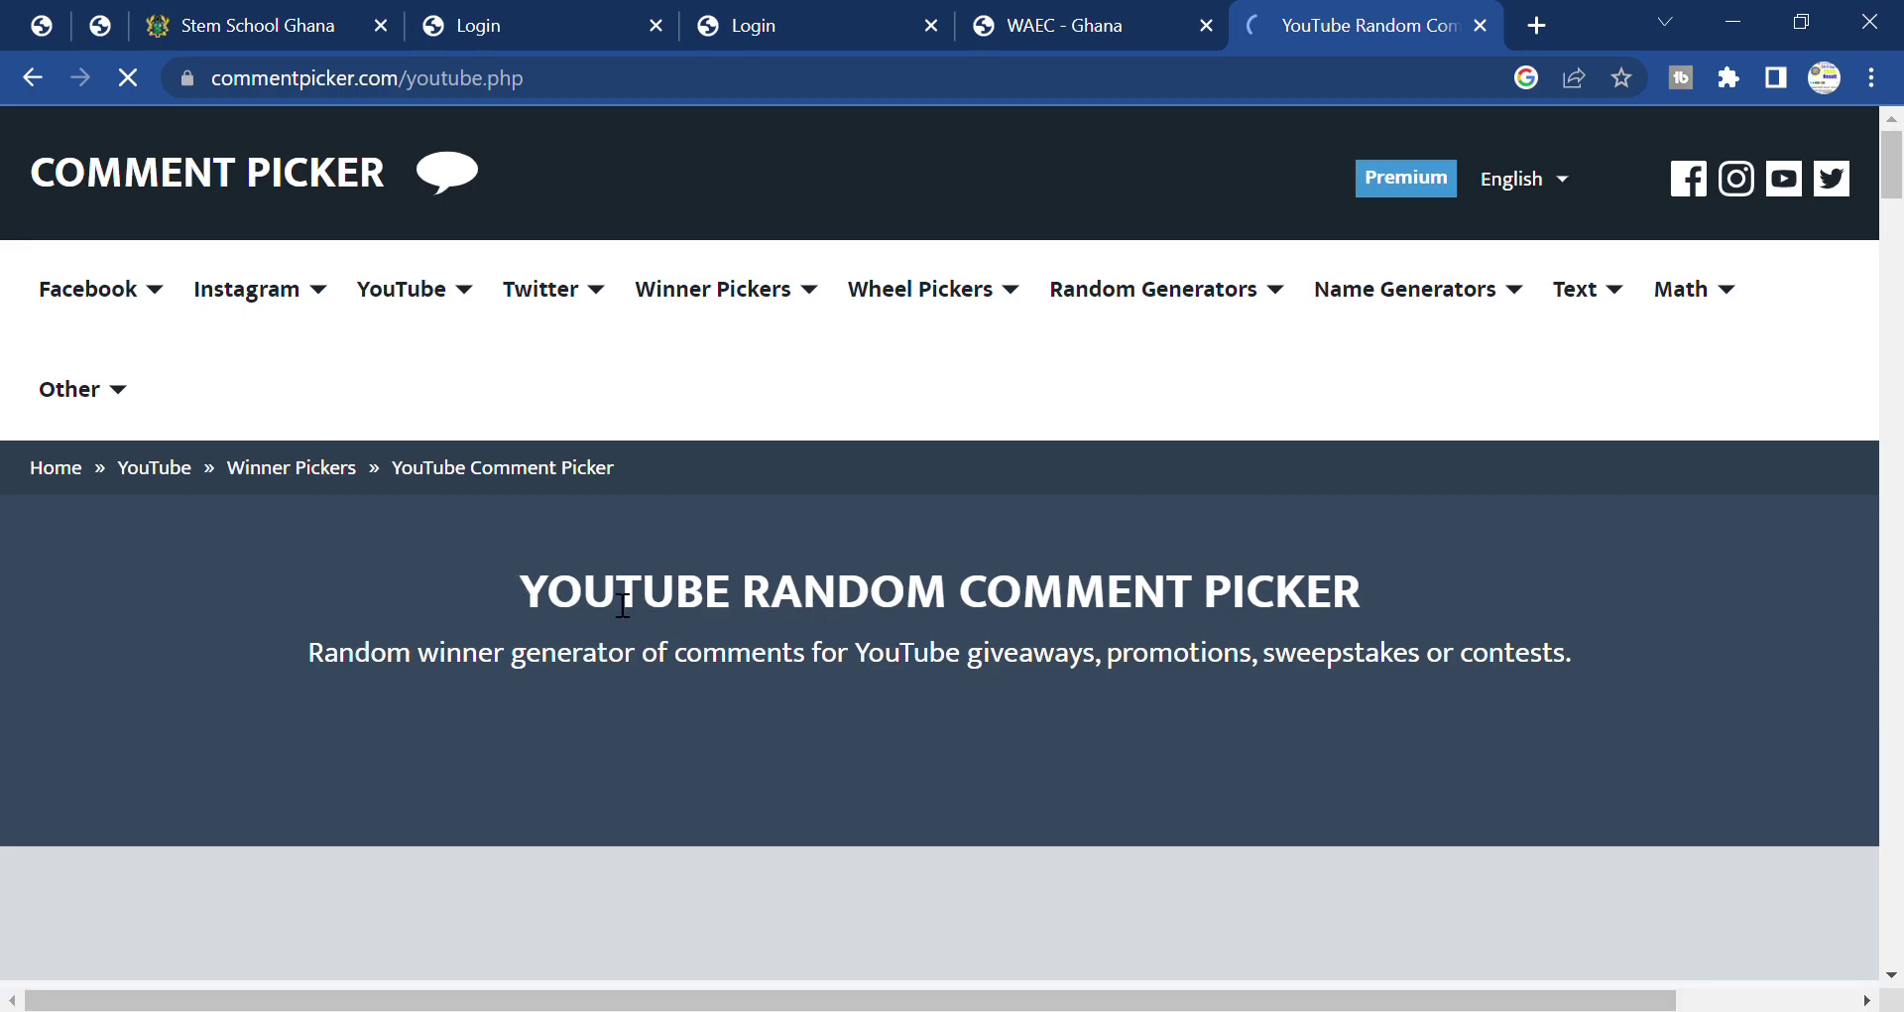
Scroll down the Comment Picker page and click into the YouTube video link field.
{"action": "scroll", "coordinate": [978, 595], "scroll_direction": "down", "scroll_amount": 3}
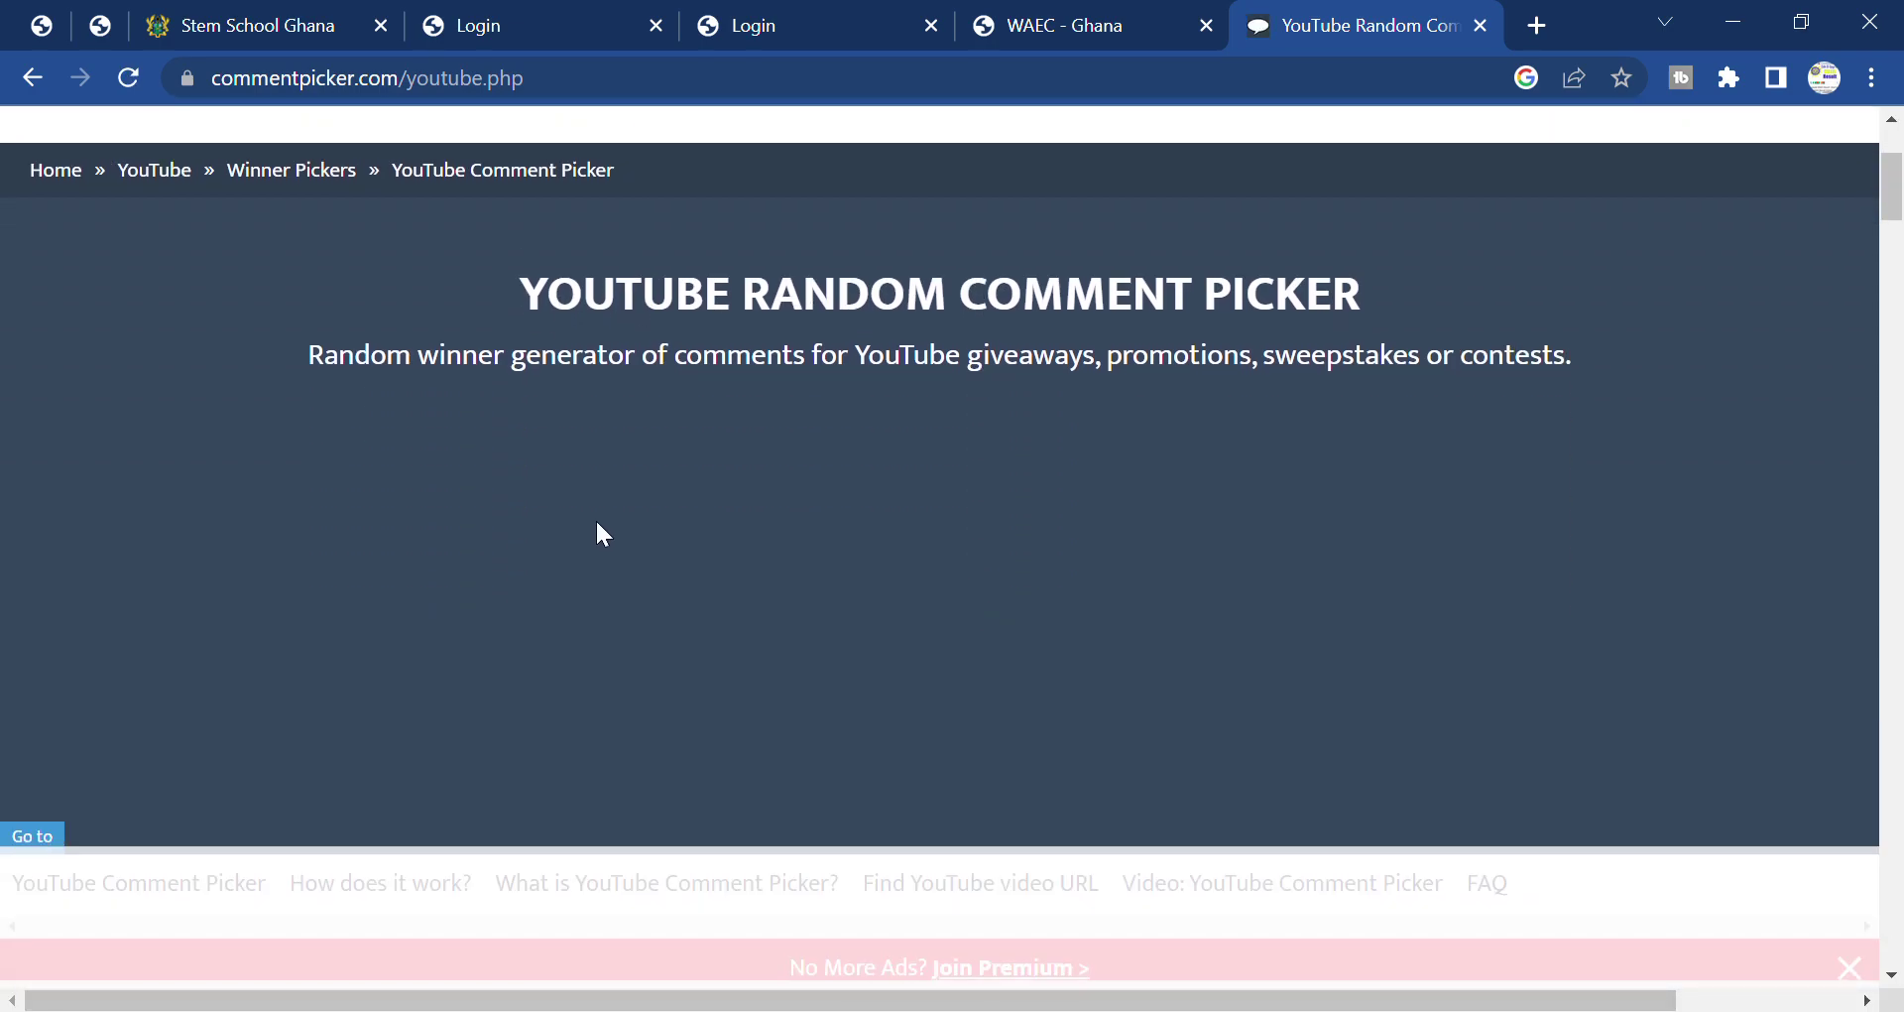
{"action": "scroll", "coordinate": [869, 396], "scroll_direction": "down", "scroll_amount": 6}
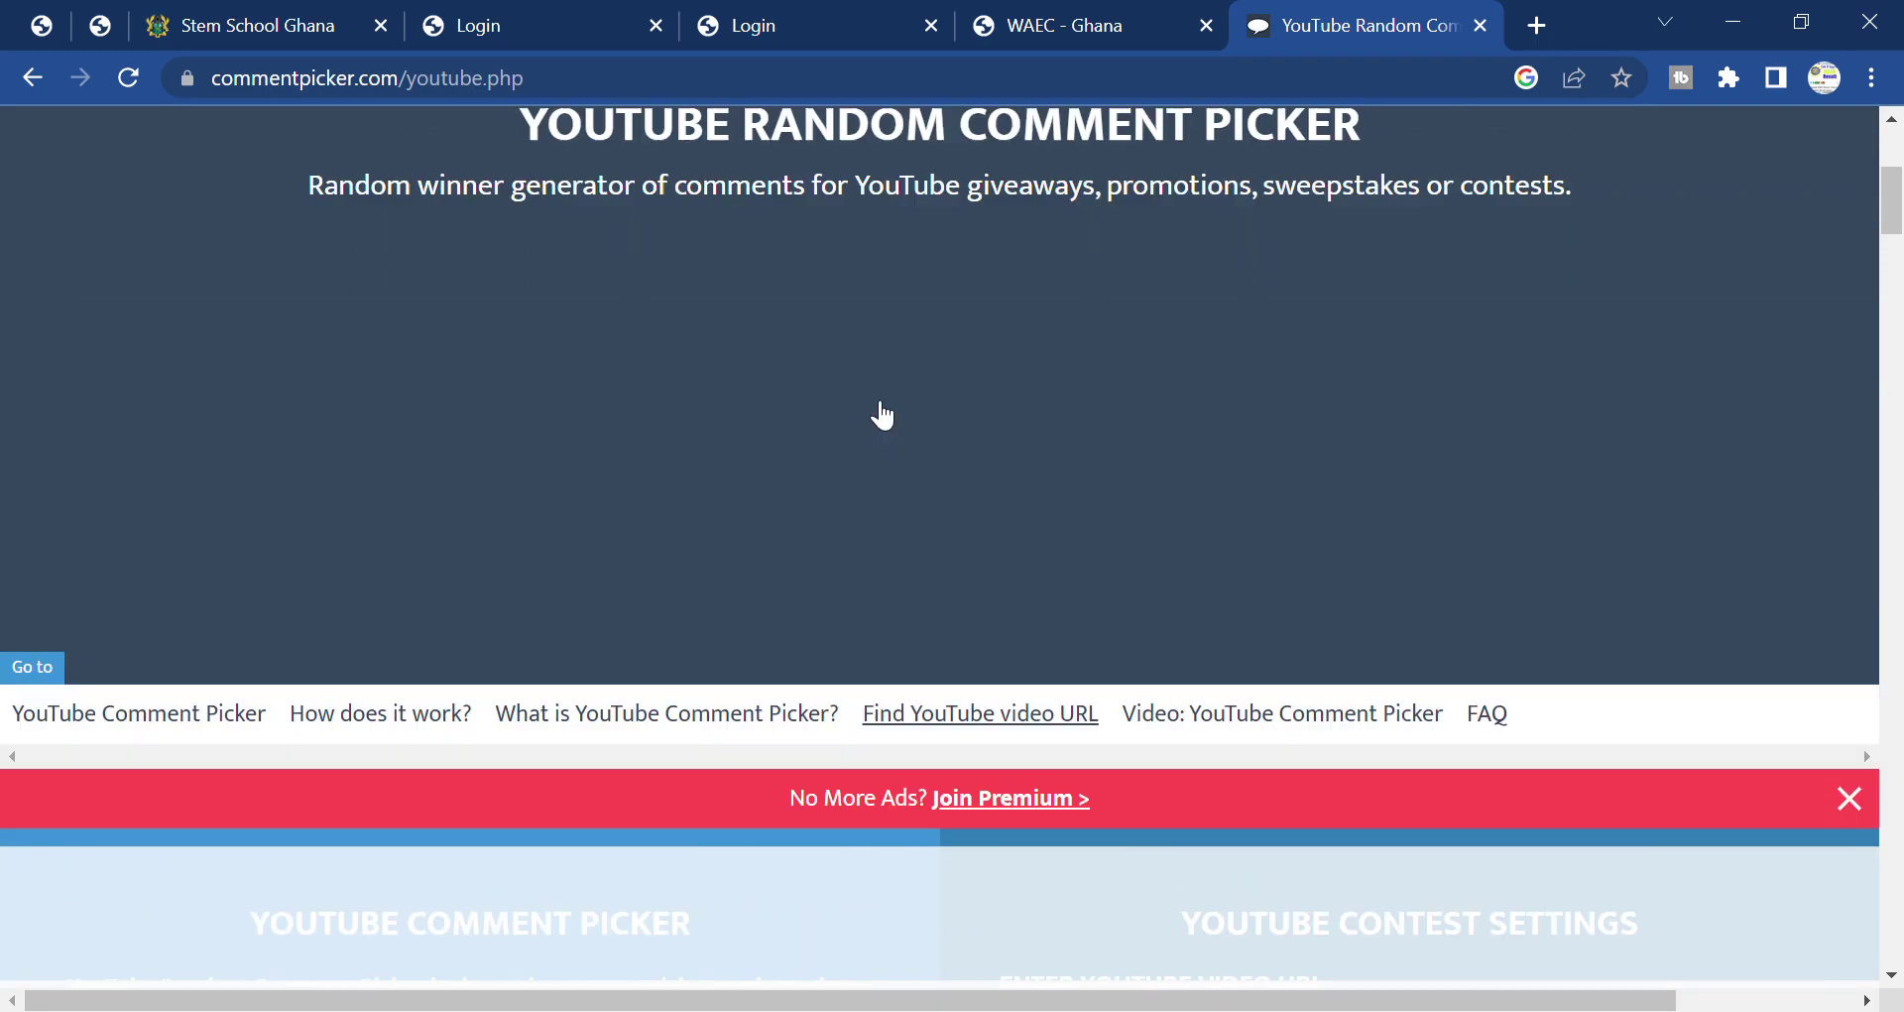
{"action": "scroll", "coordinate": [883, 417], "scroll_direction": "down", "scroll_amount": 2}
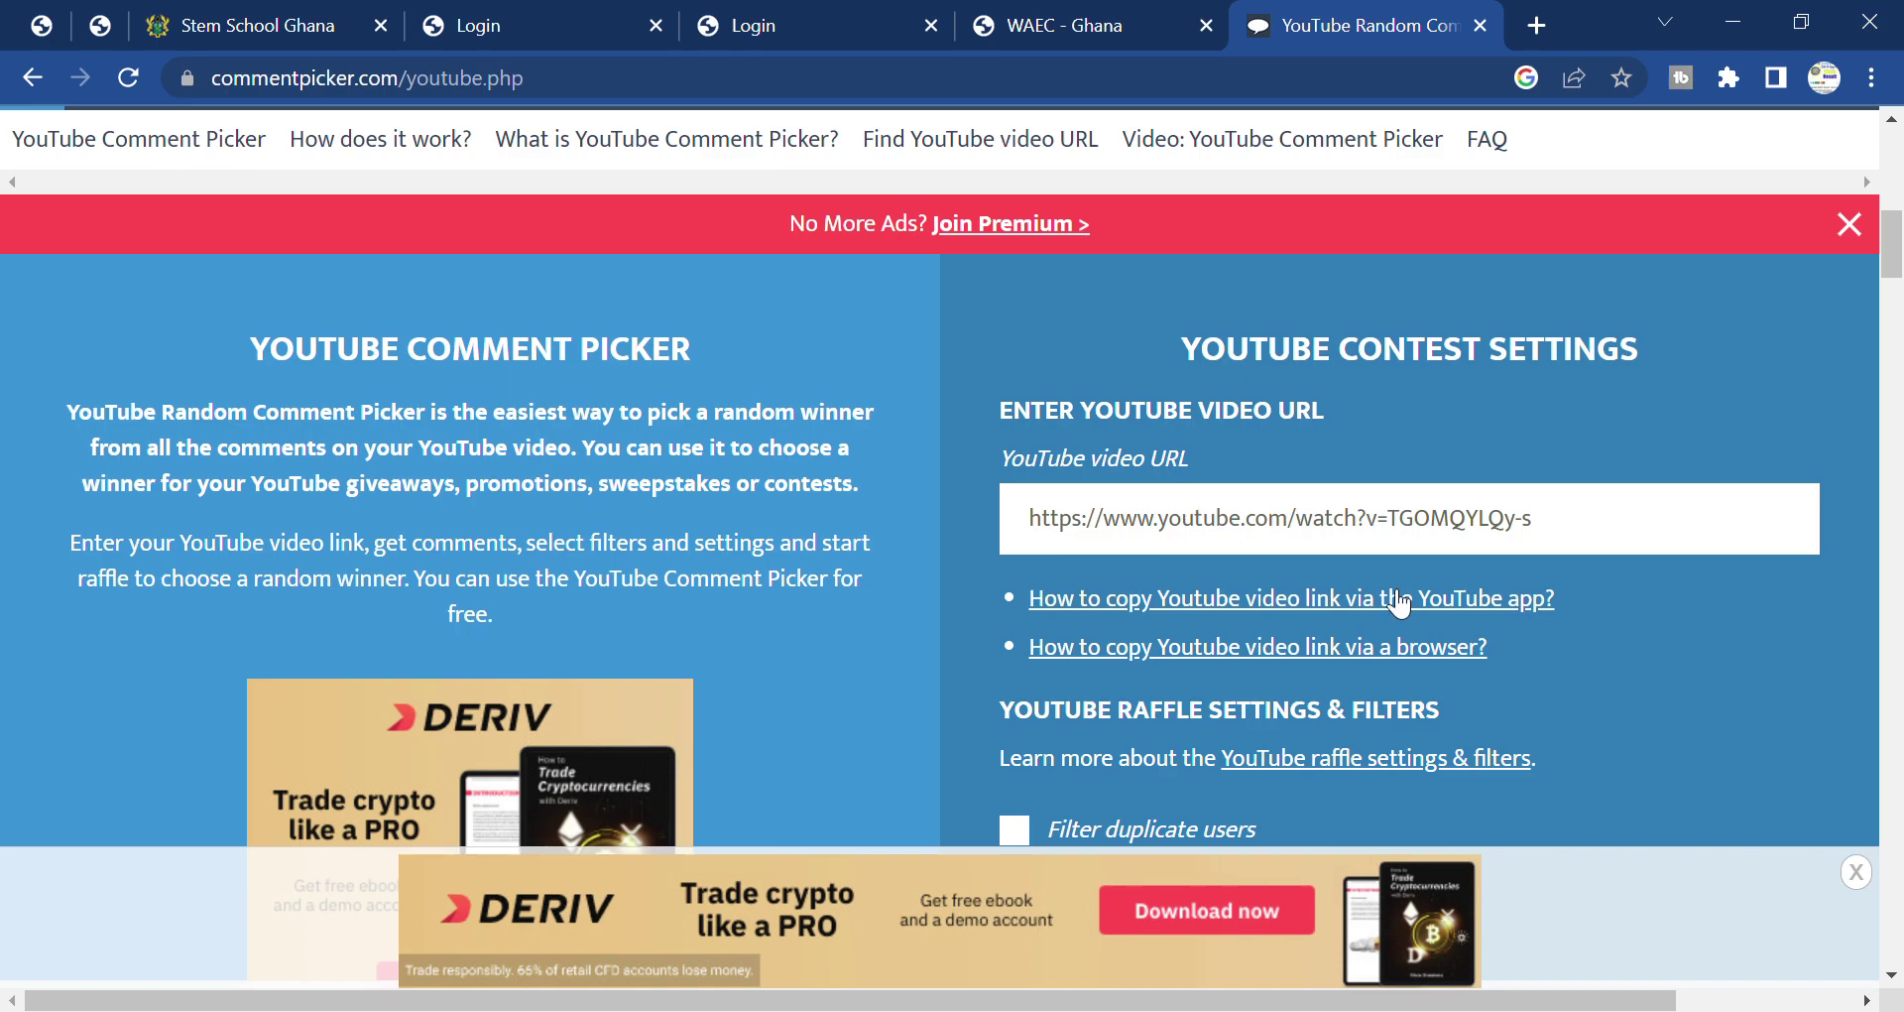
{"action": "left_click", "coordinate": [1207, 528]}
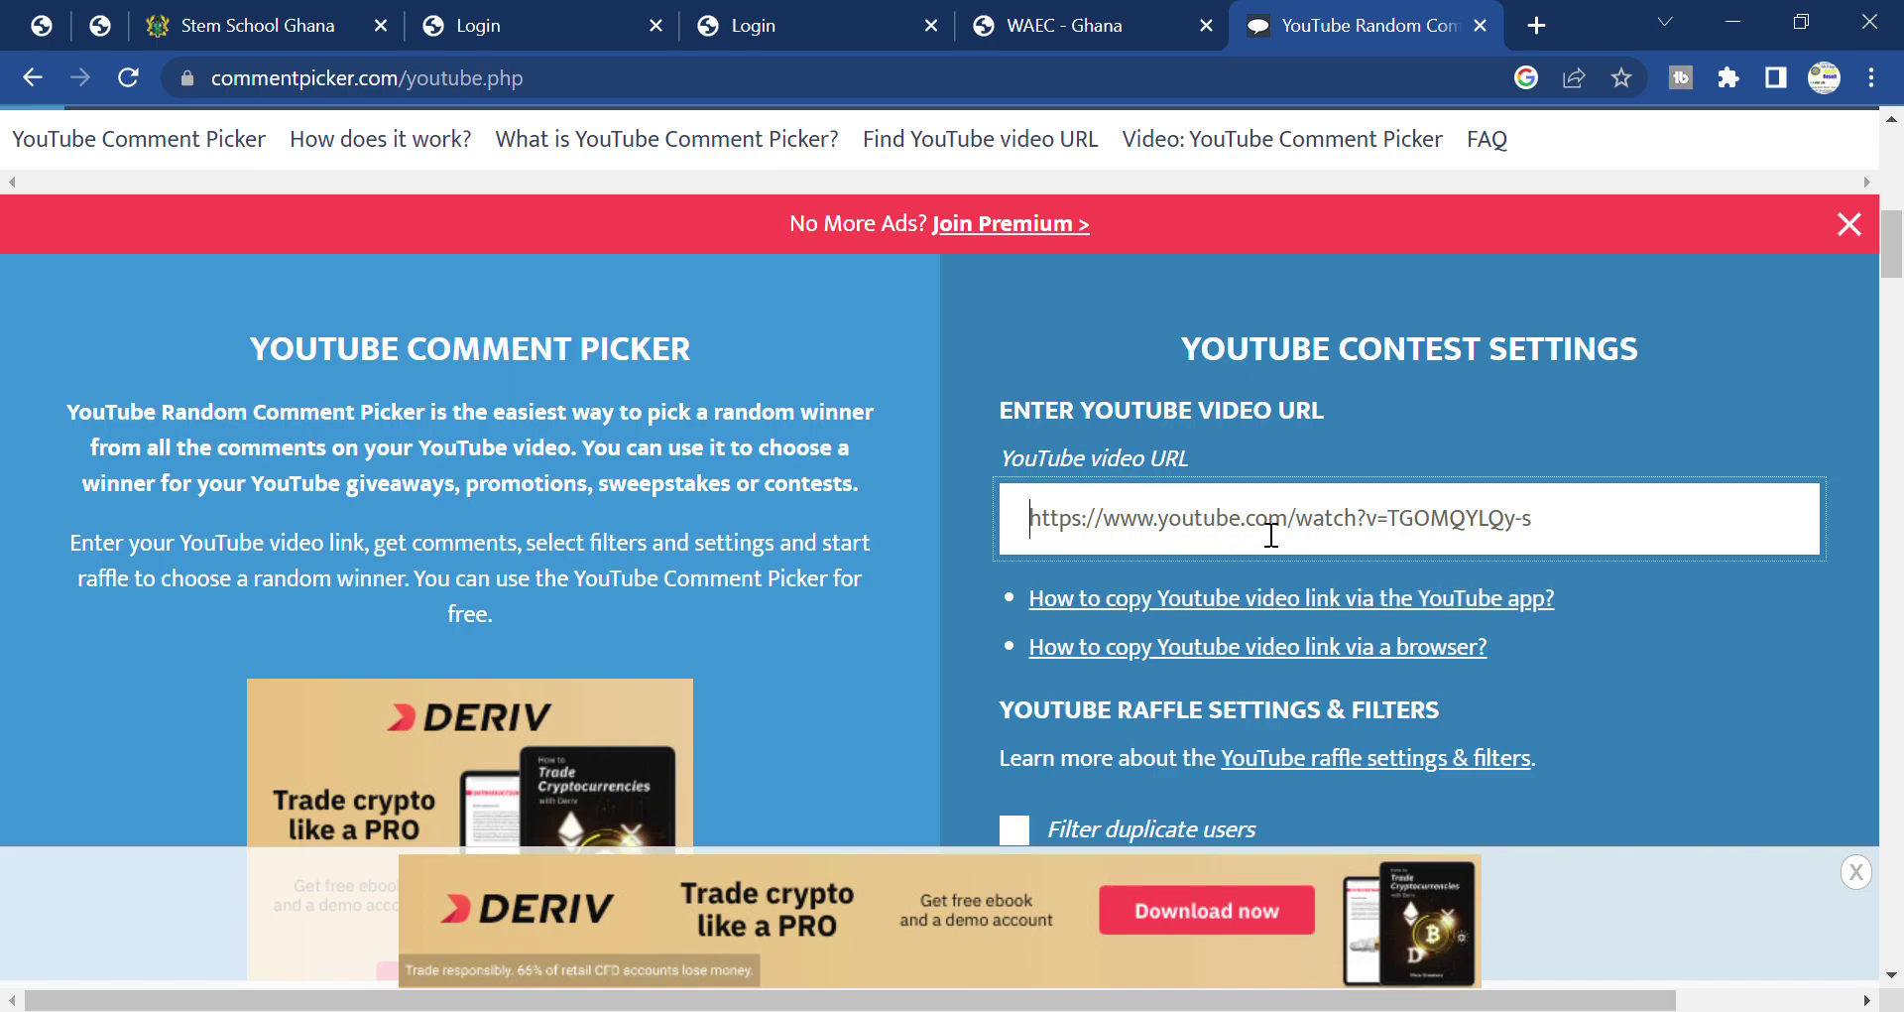
Browse the page, then dismiss the Join Premium banner and the survey tool ad.
{"action": "scroll", "coordinate": [1279, 539], "scroll_direction": "down", "scroll_amount": 3}
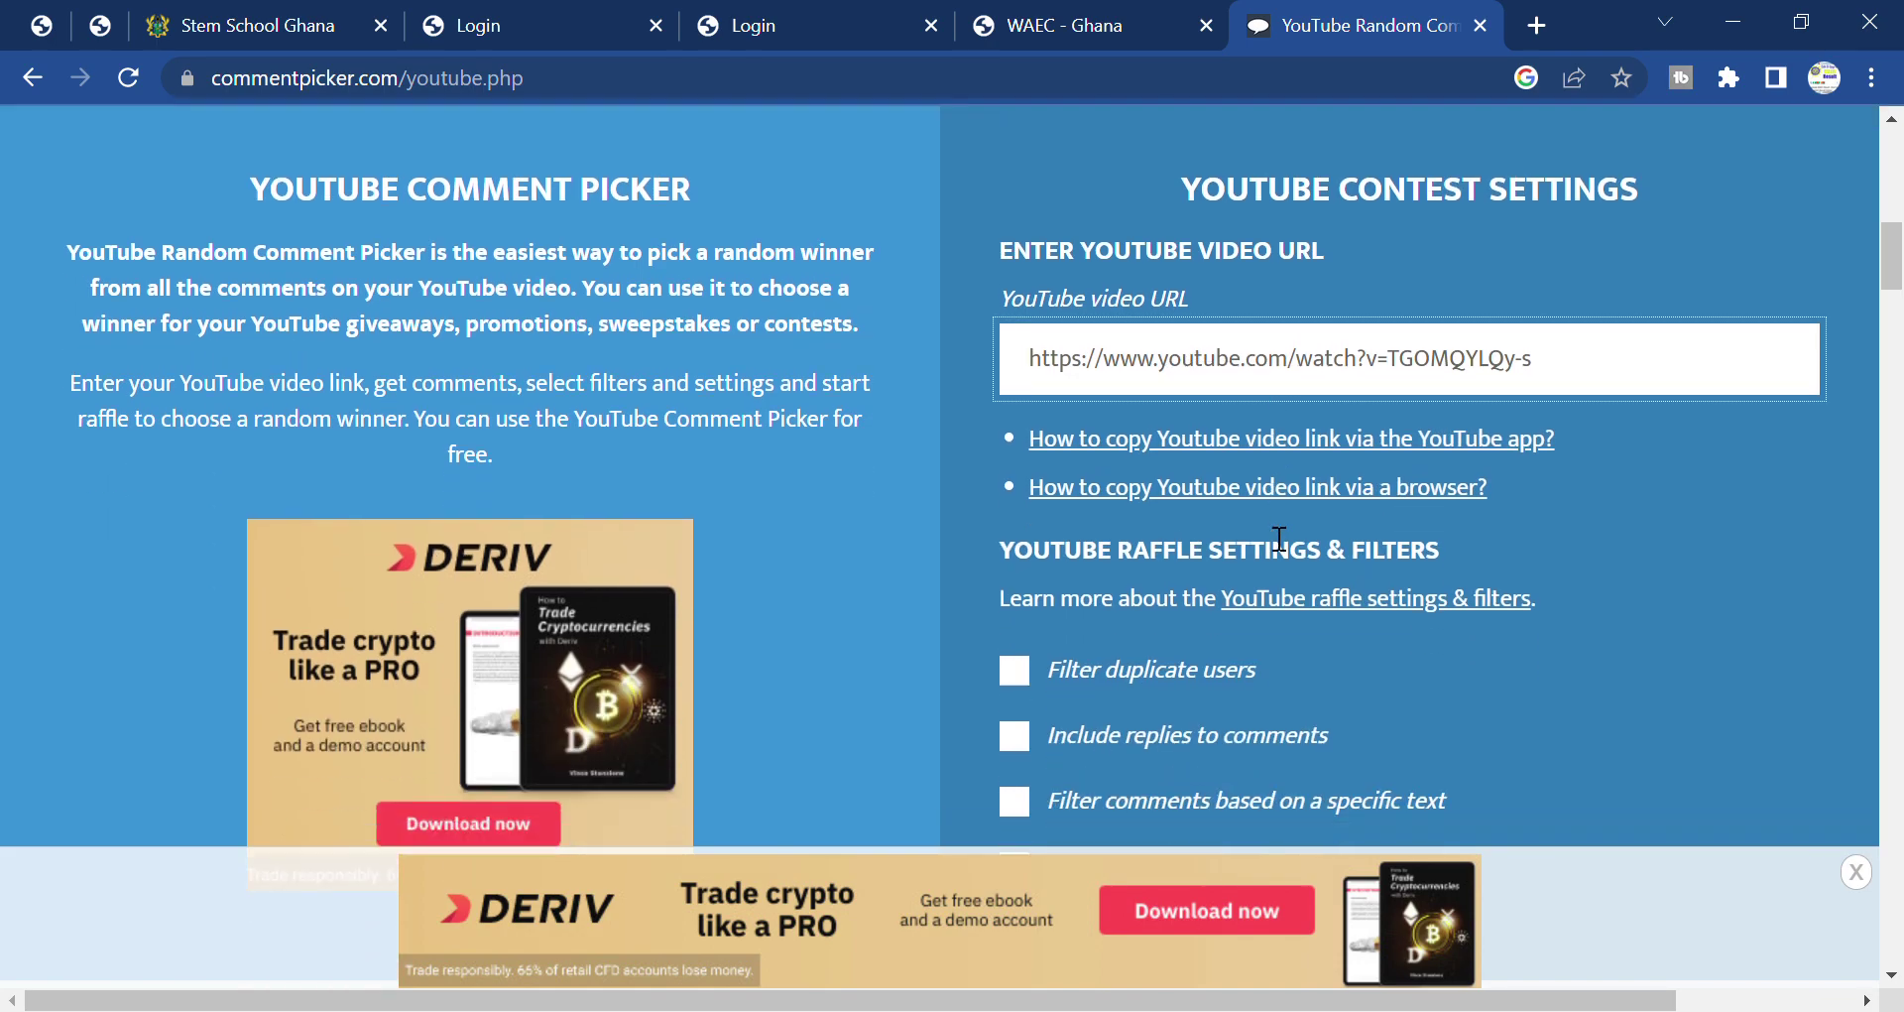
{"action": "scroll", "coordinate": [1279, 539], "scroll_direction": "down", "scroll_amount": 5}
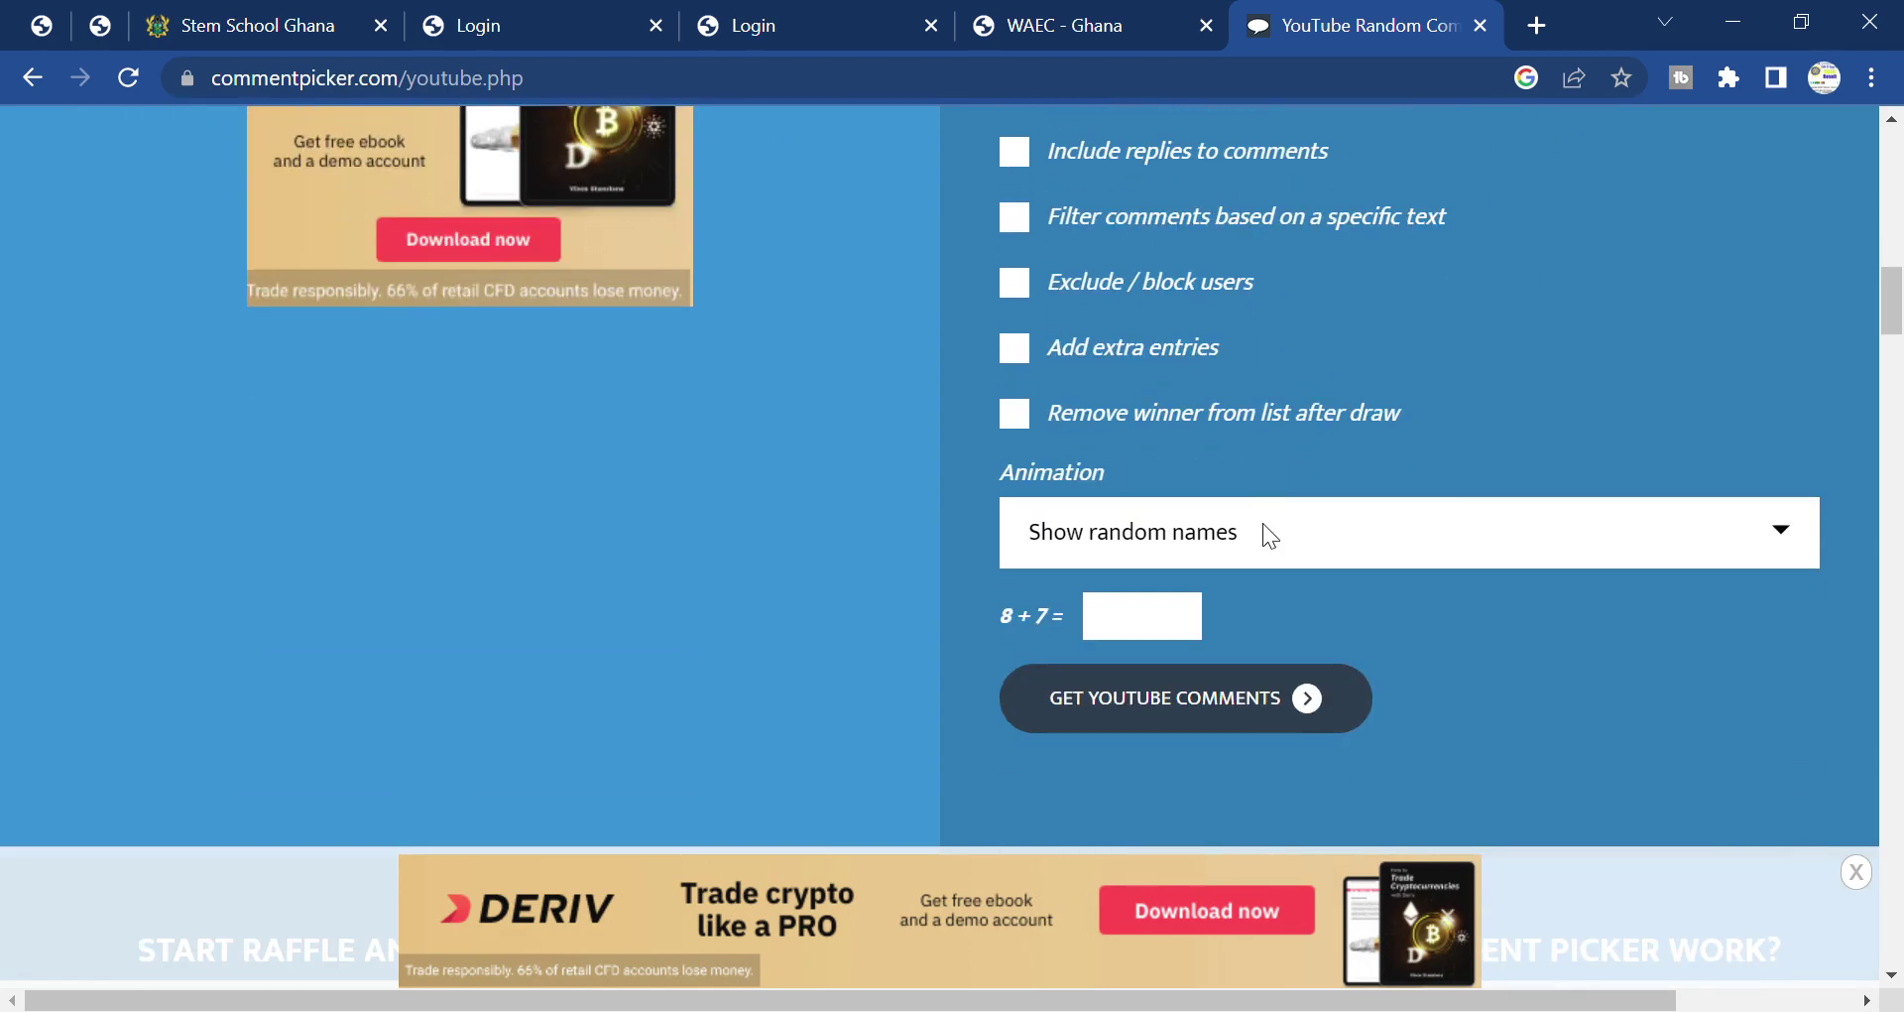
{"action": "scroll", "coordinate": [1269, 535], "scroll_direction": "down", "scroll_amount": 2}
{"action": "scroll", "coordinate": [1269, 535], "scroll_direction": "down", "scroll_amount": 3}
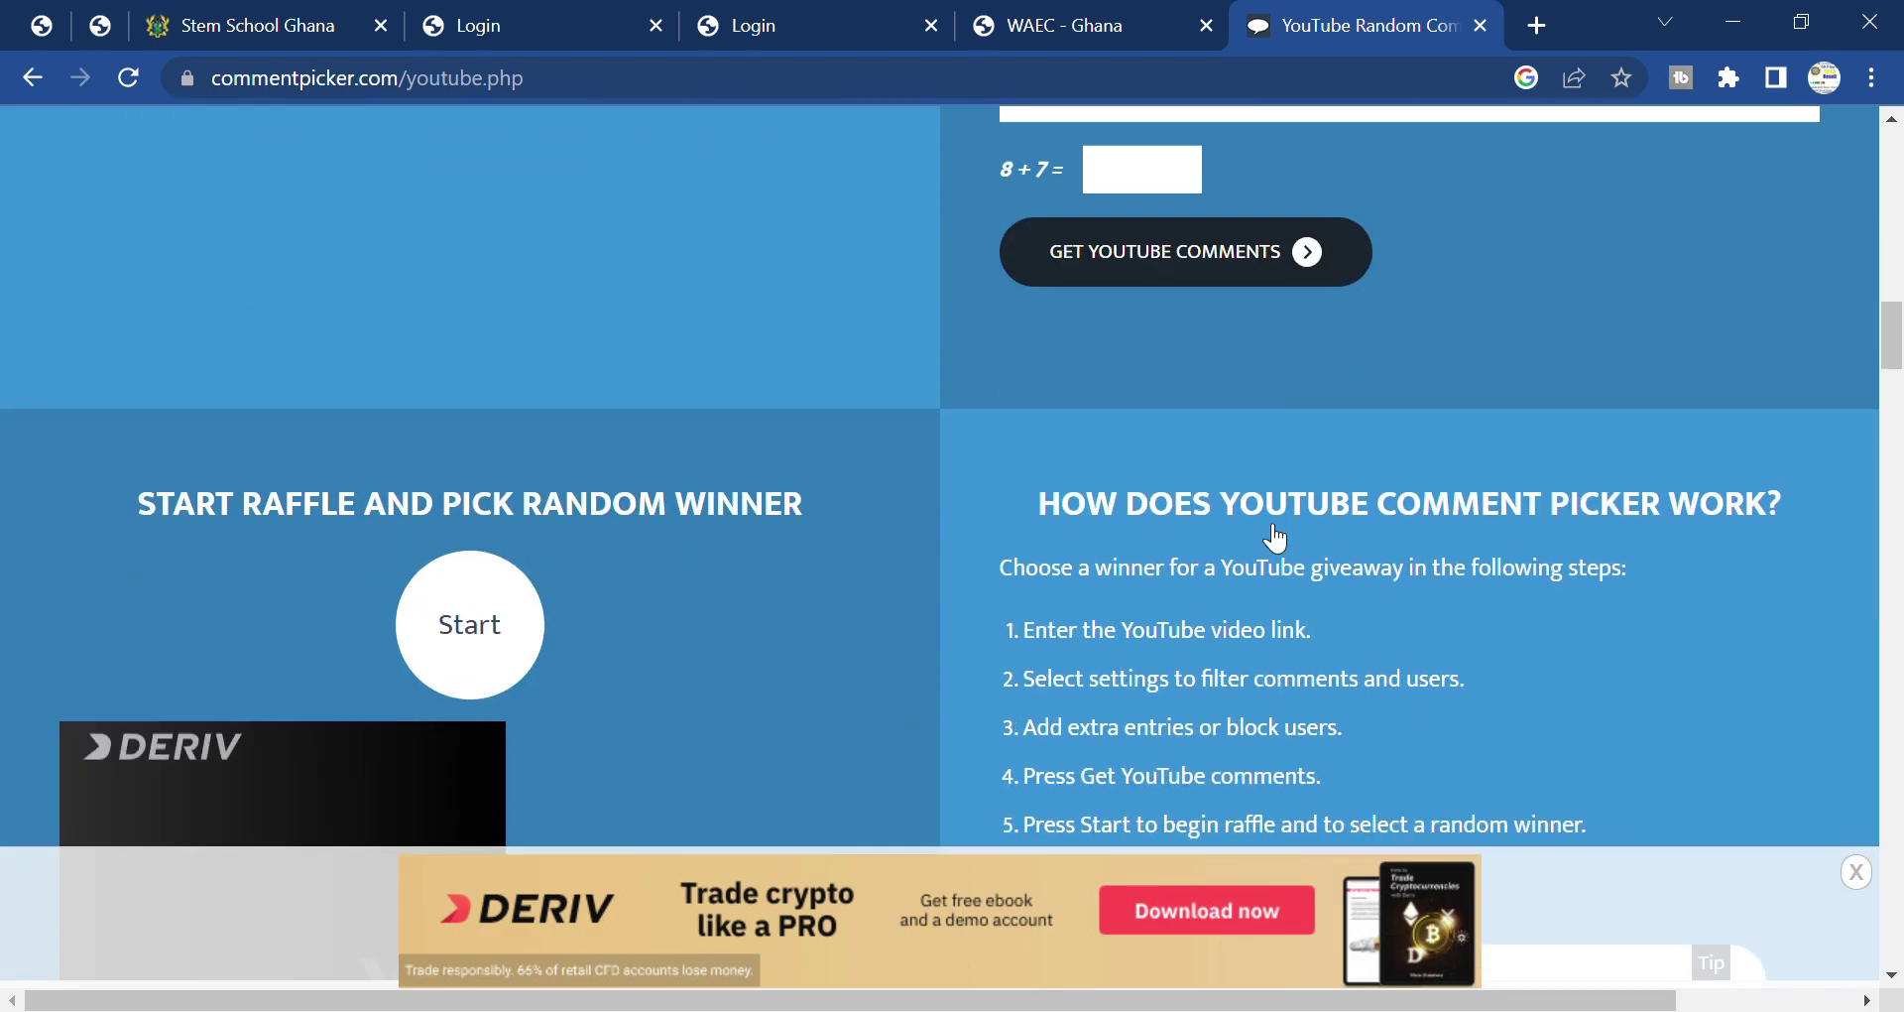
{"action": "scroll", "coordinate": [1280, 539], "scroll_direction": "down", "scroll_amount": 3}
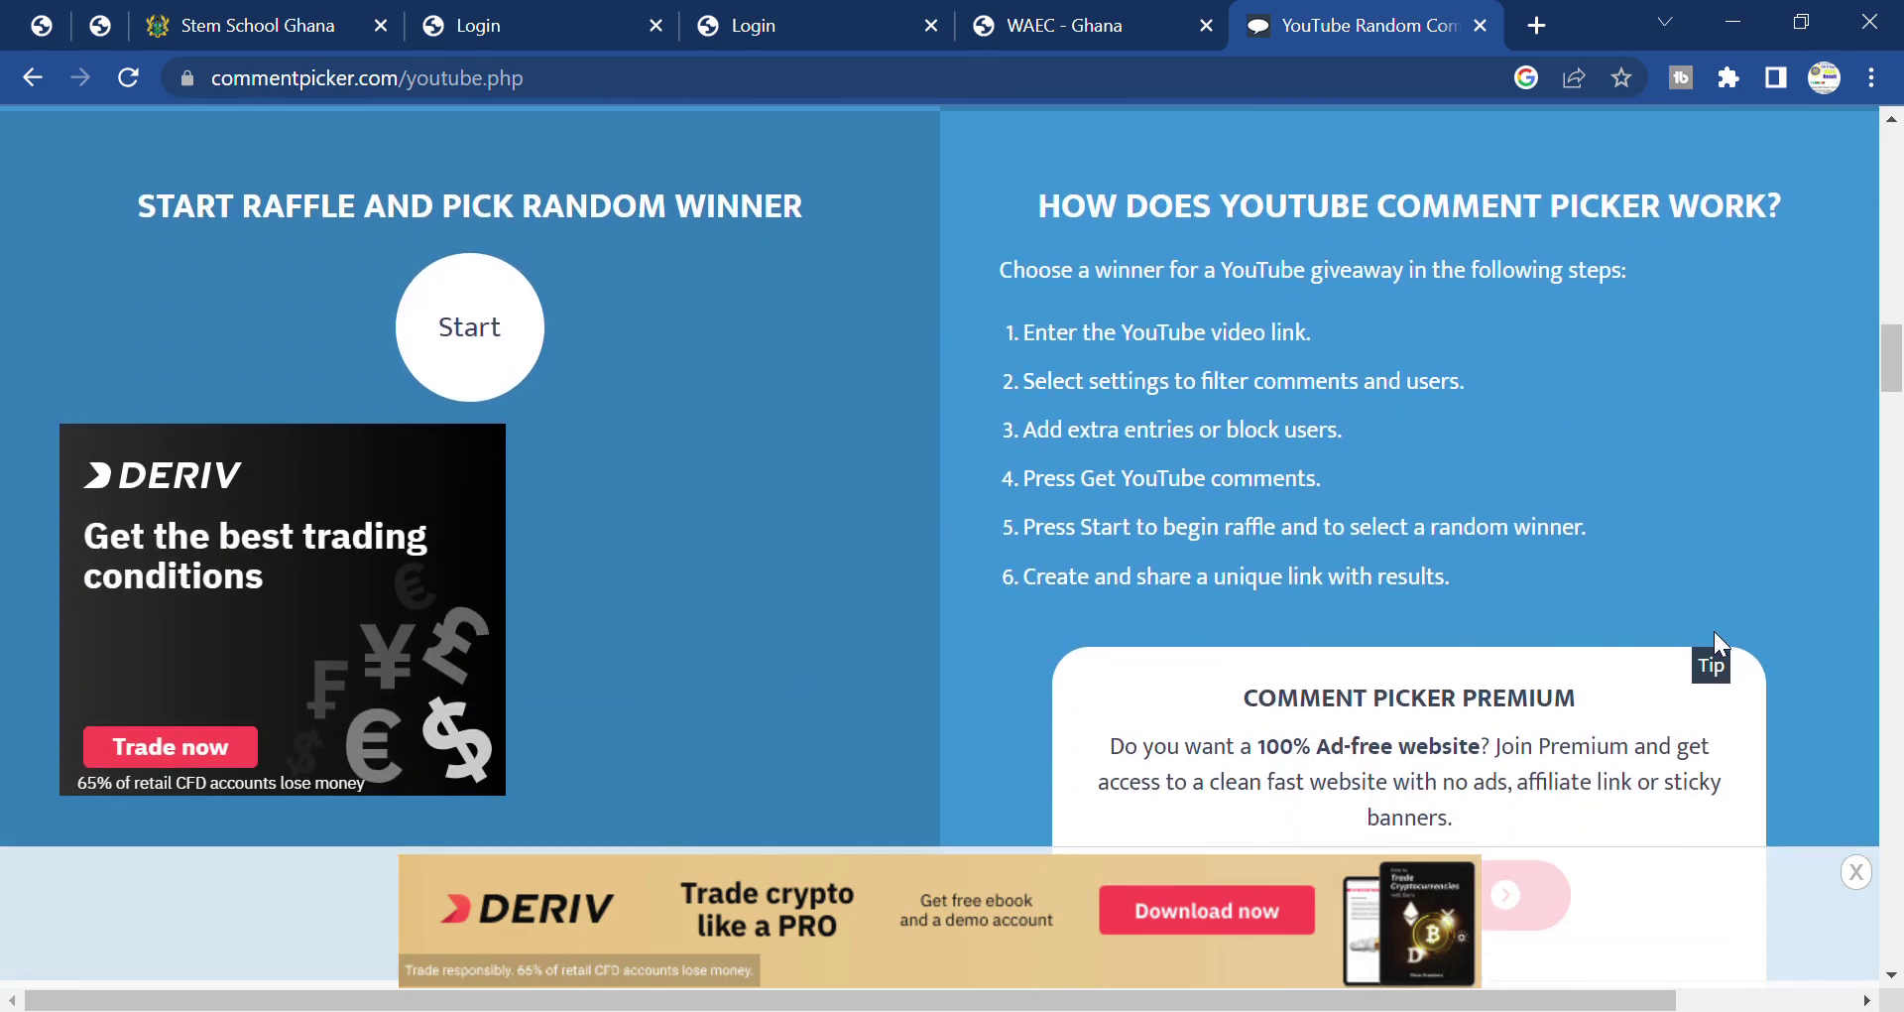
{"action": "scroll", "coordinate": [1289, 690], "scroll_direction": "down", "scroll_amount": 7}
{"action": "scroll", "coordinate": [1279, 689], "scroll_direction": "up", "scroll_amount": 15}
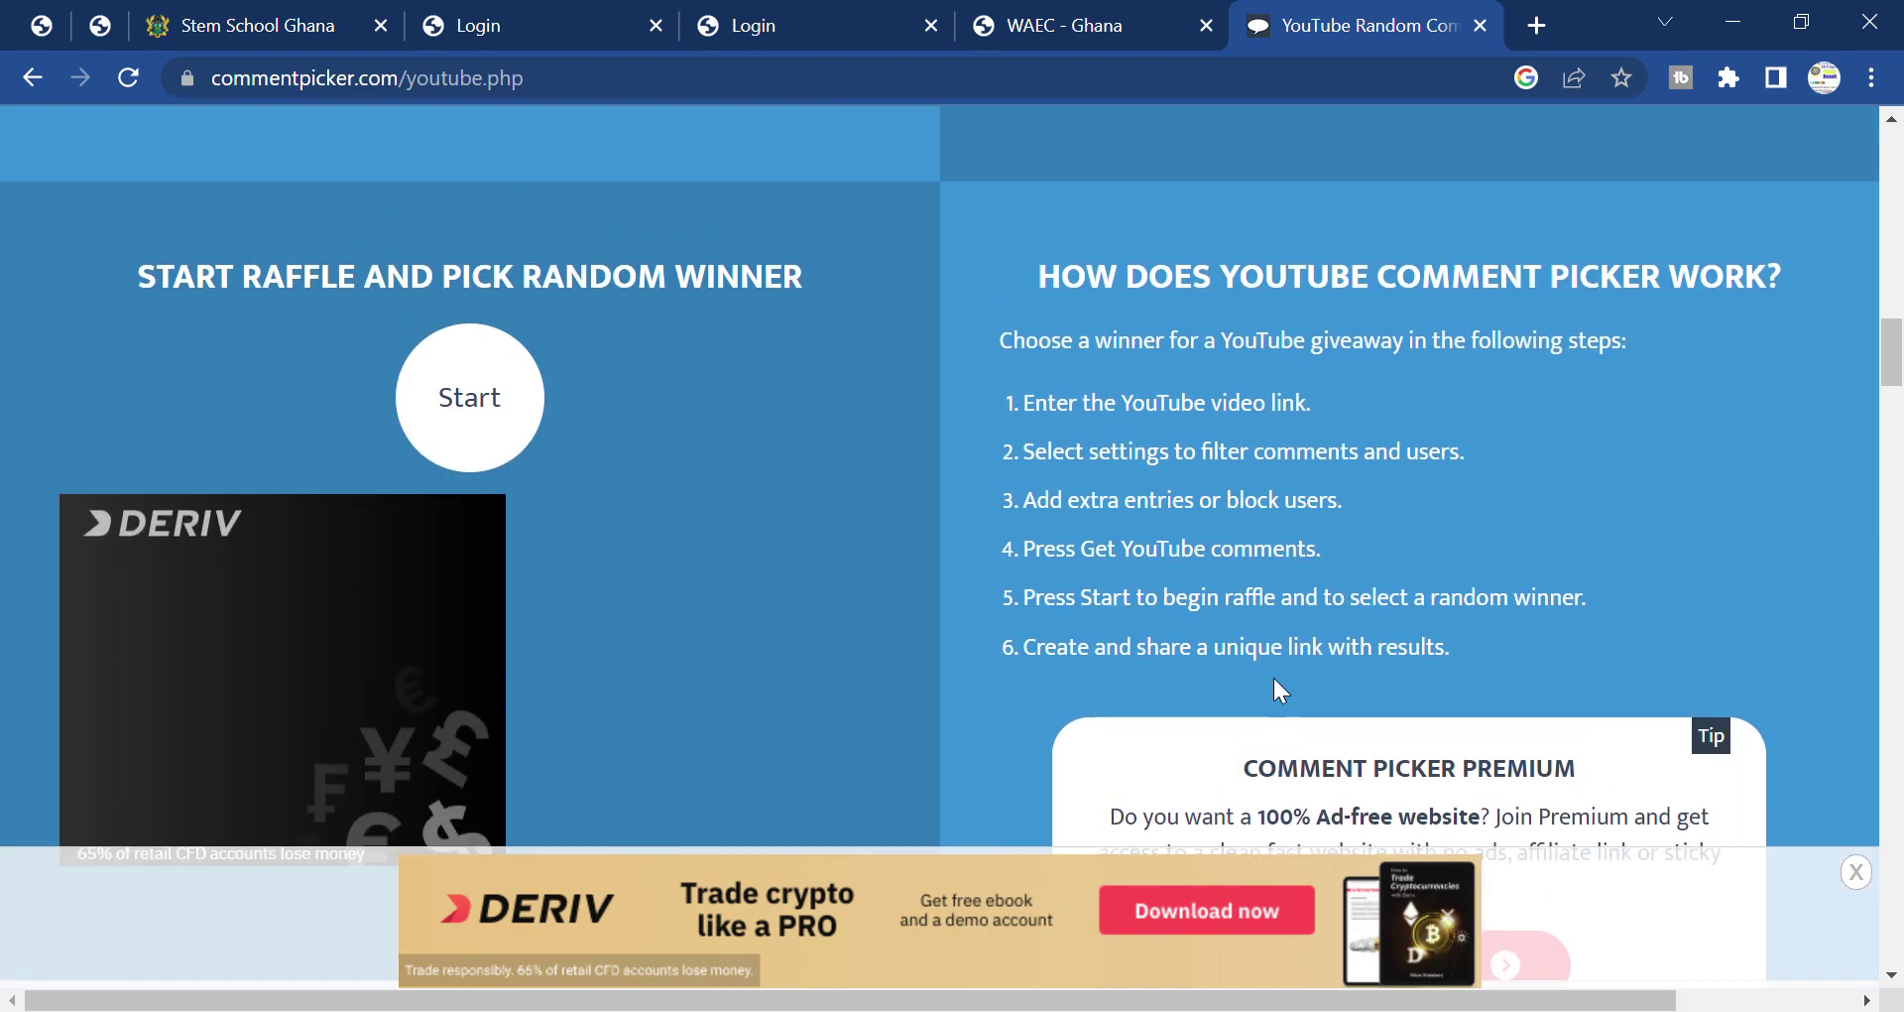
{"action": "scroll", "coordinate": [1280, 688], "scroll_direction": "up", "scroll_amount": 15}
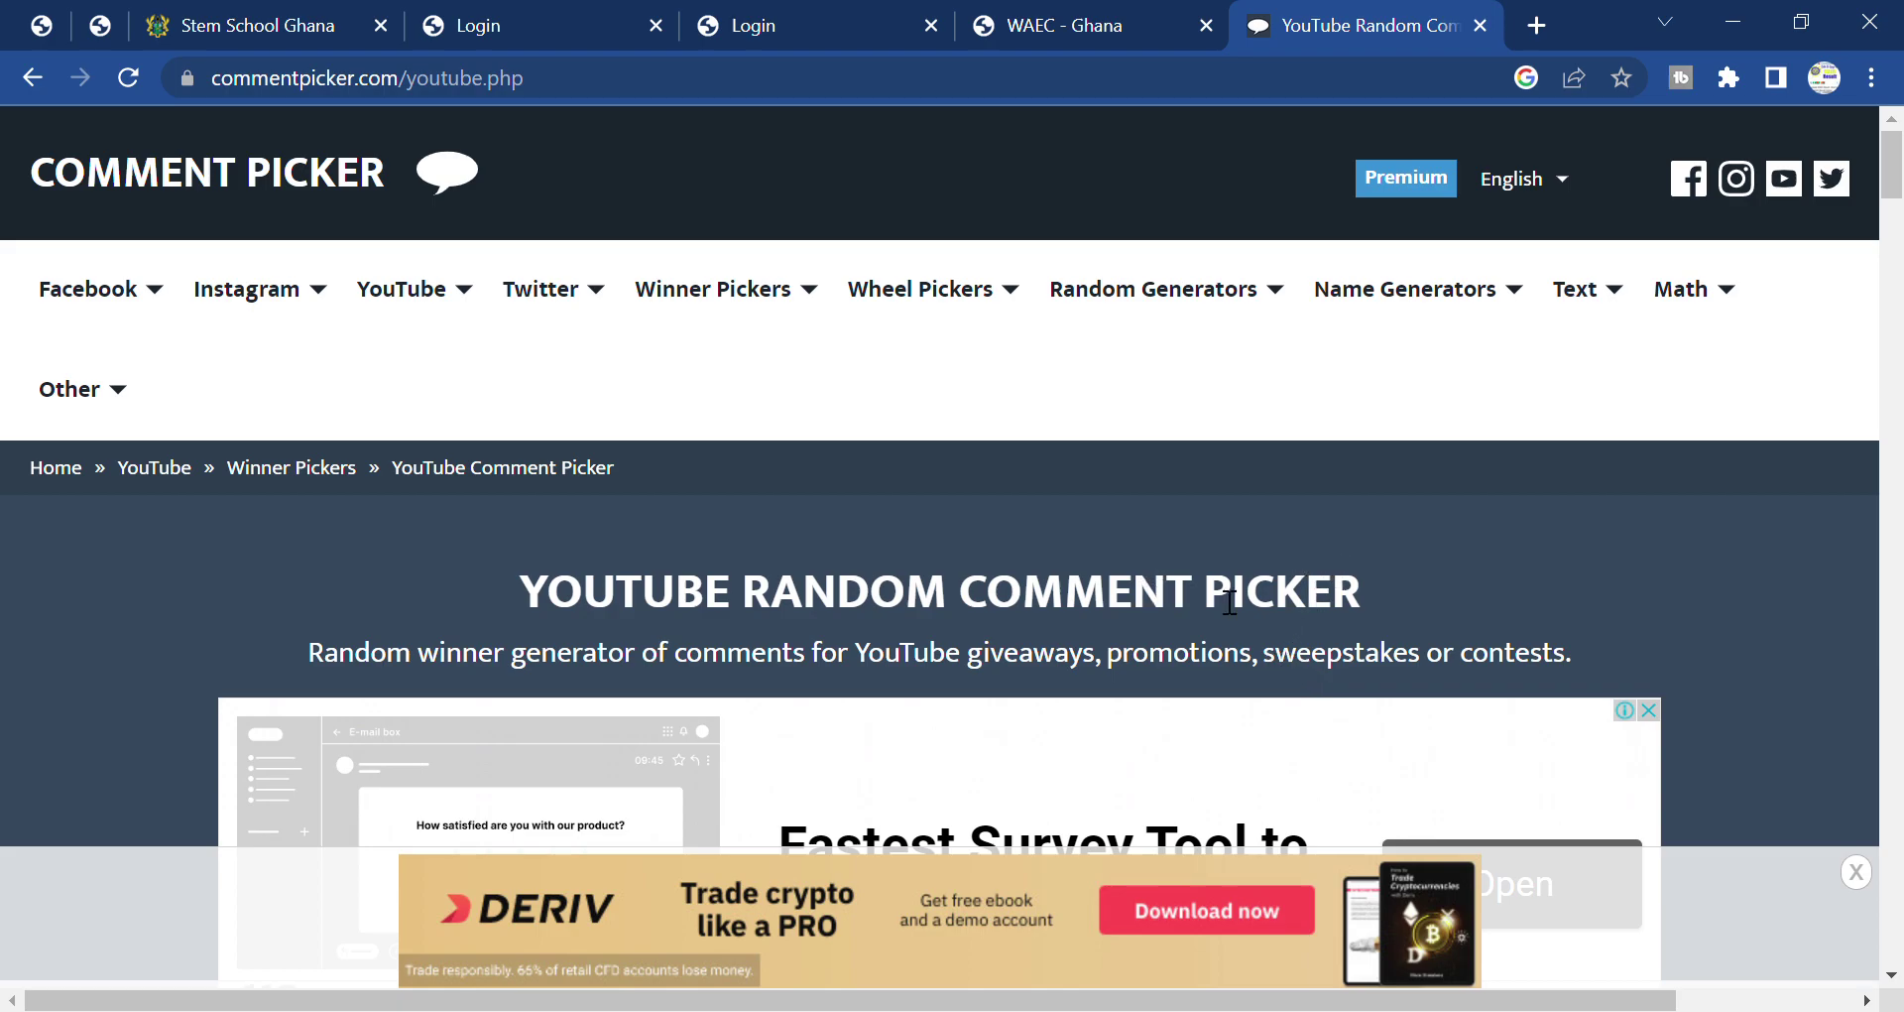
{"action": "scroll", "coordinate": [1178, 672], "scroll_direction": "down", "scroll_amount": 5}
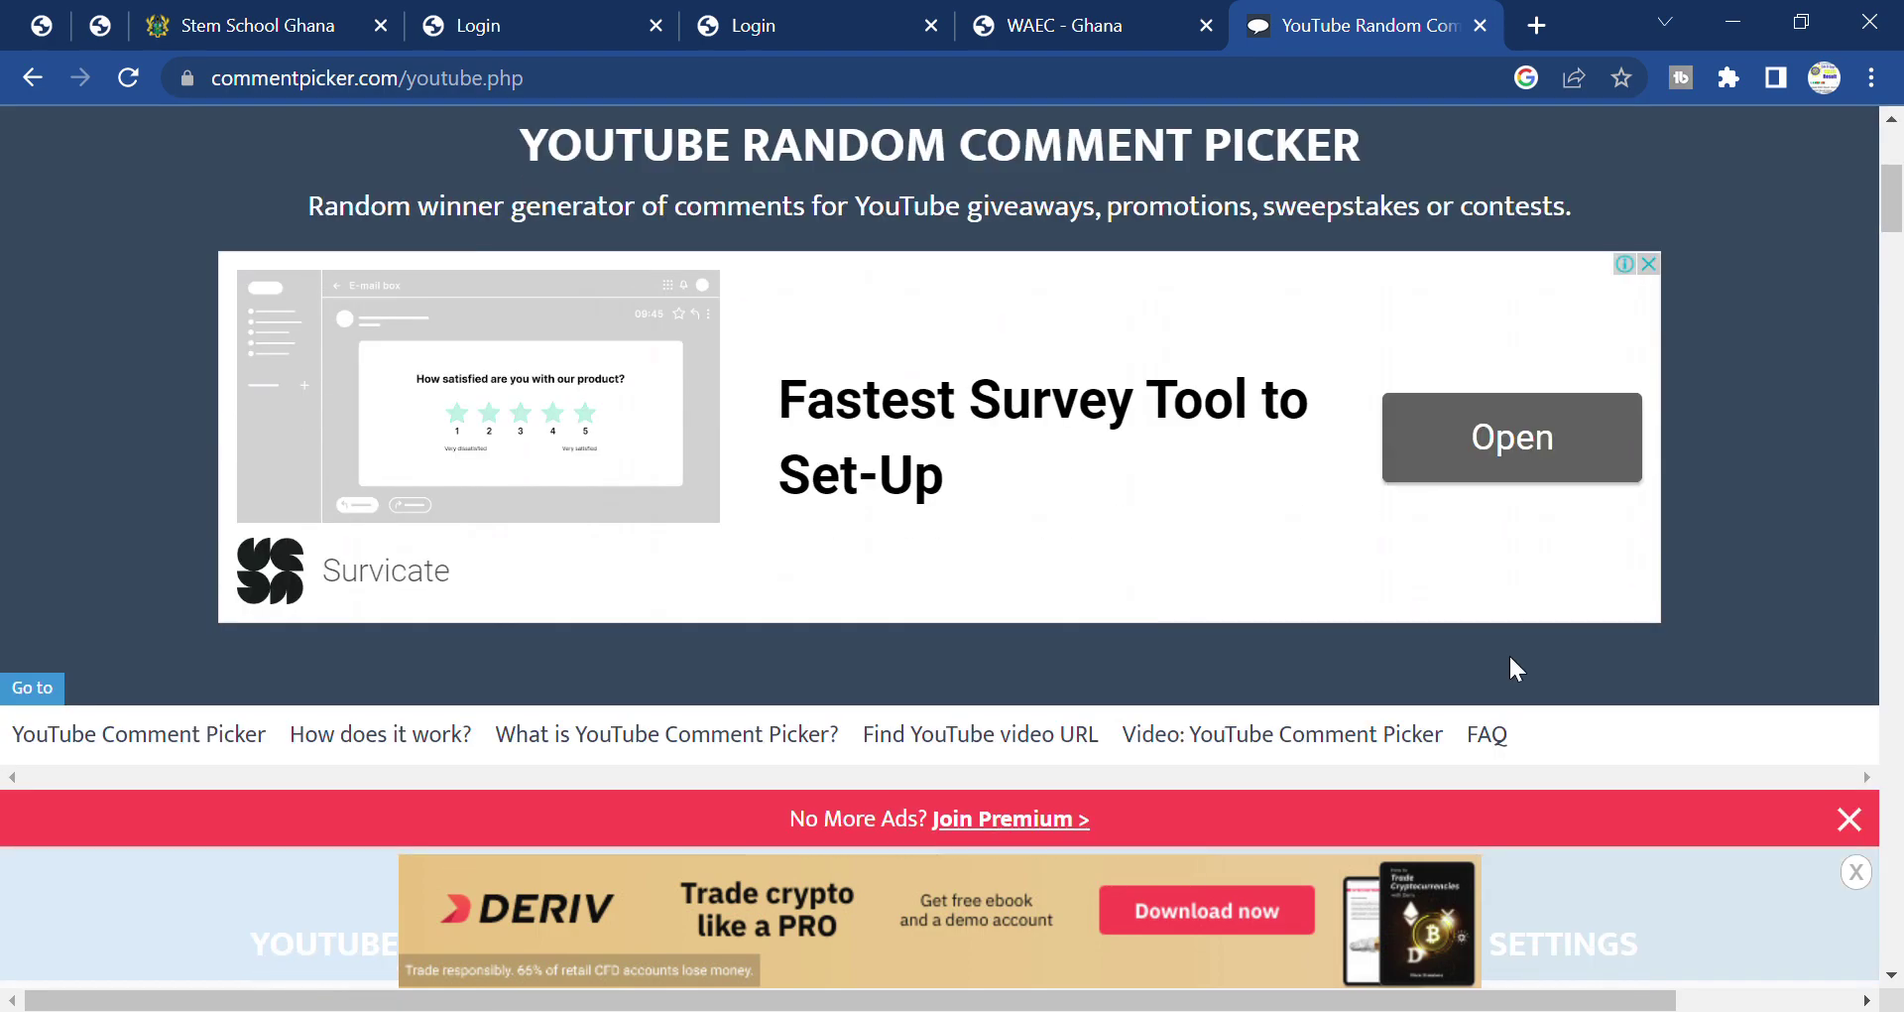
{"action": "left_click", "coordinate": [1849, 820]}
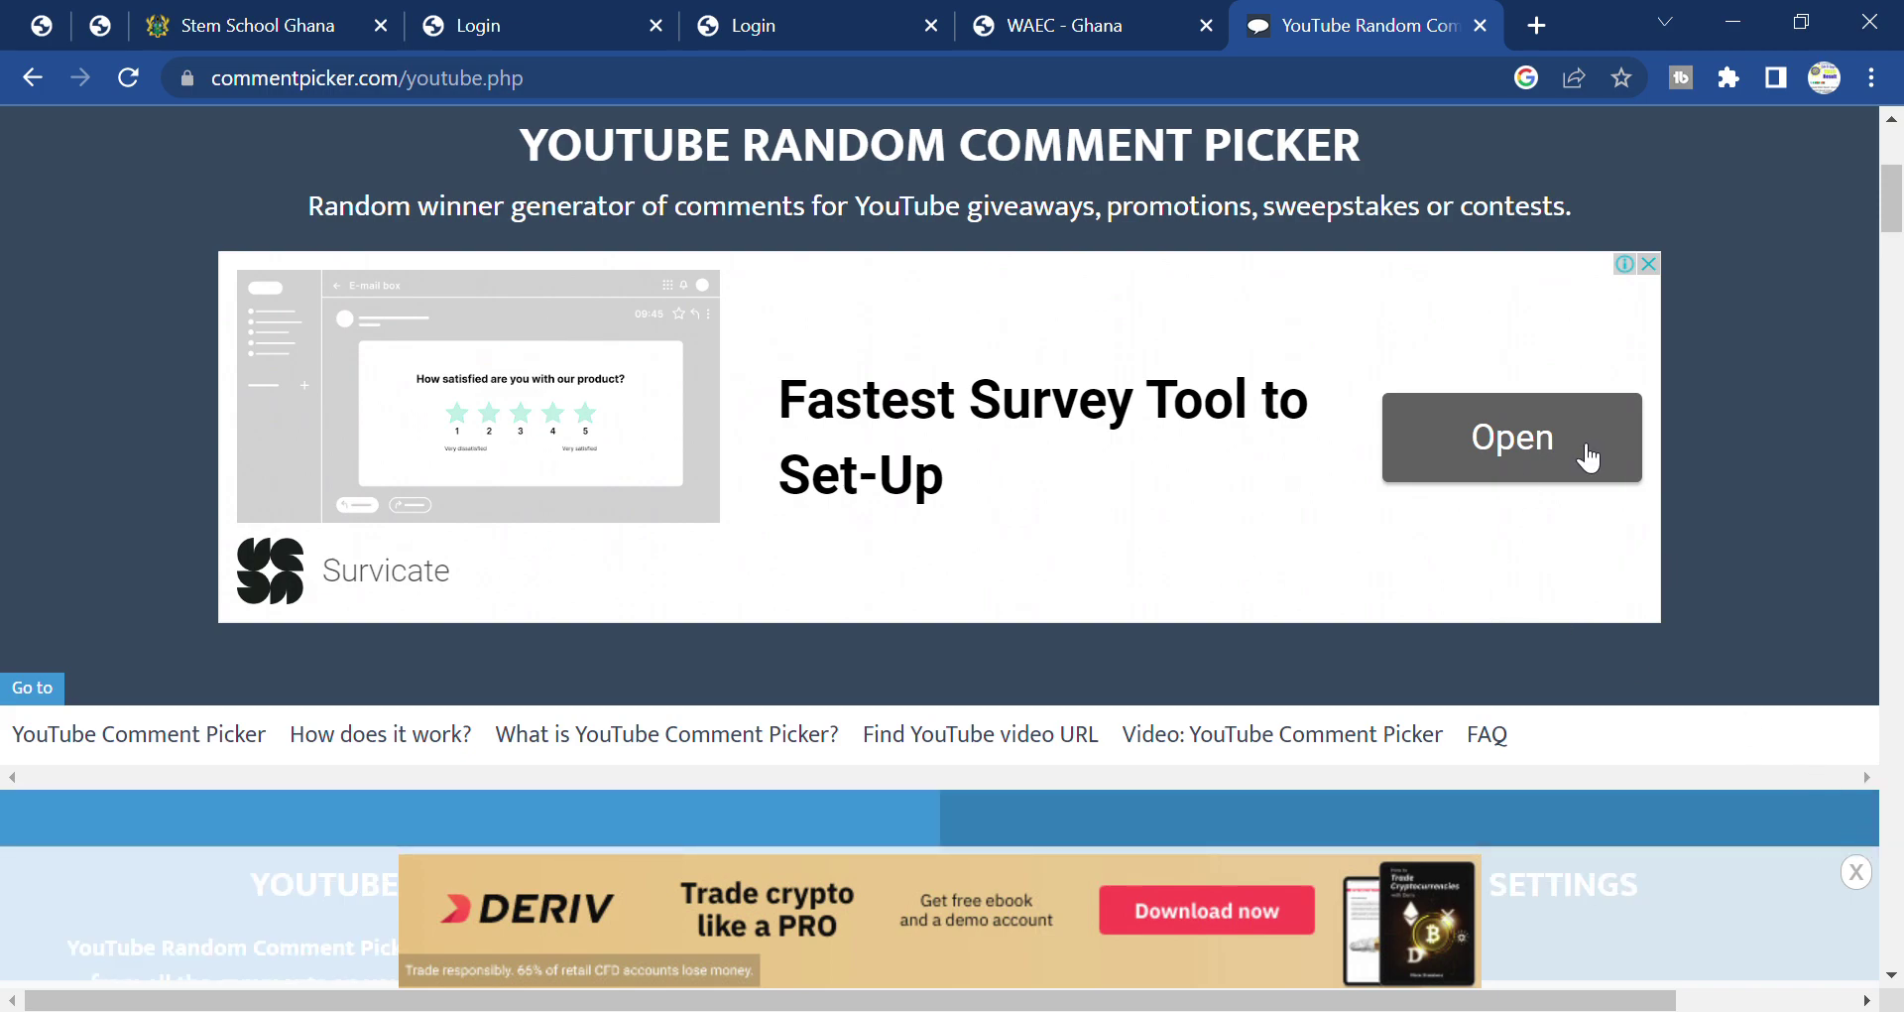
{"action": "left_click", "coordinate": [1650, 264]}
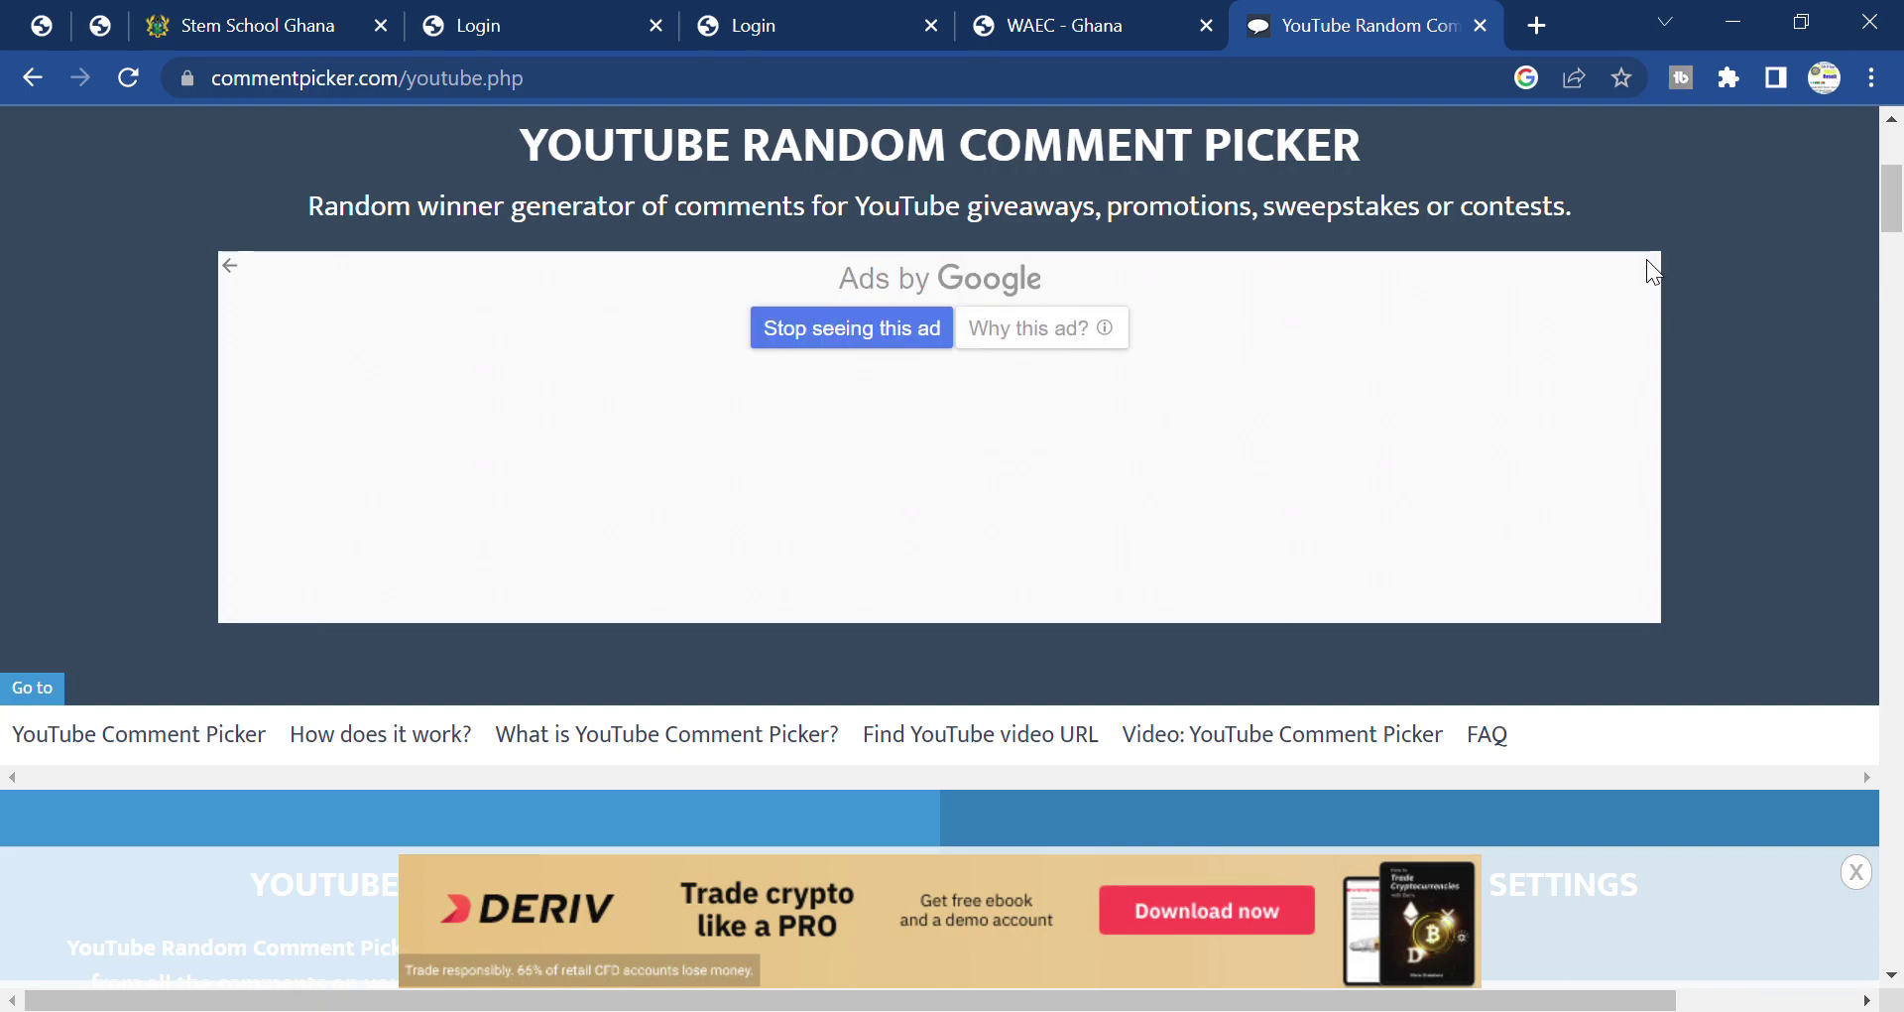
Look over the Login, WAEC result checker and STEM School Ghana pages.
{"action": "left_click", "coordinate": [772, 30]}
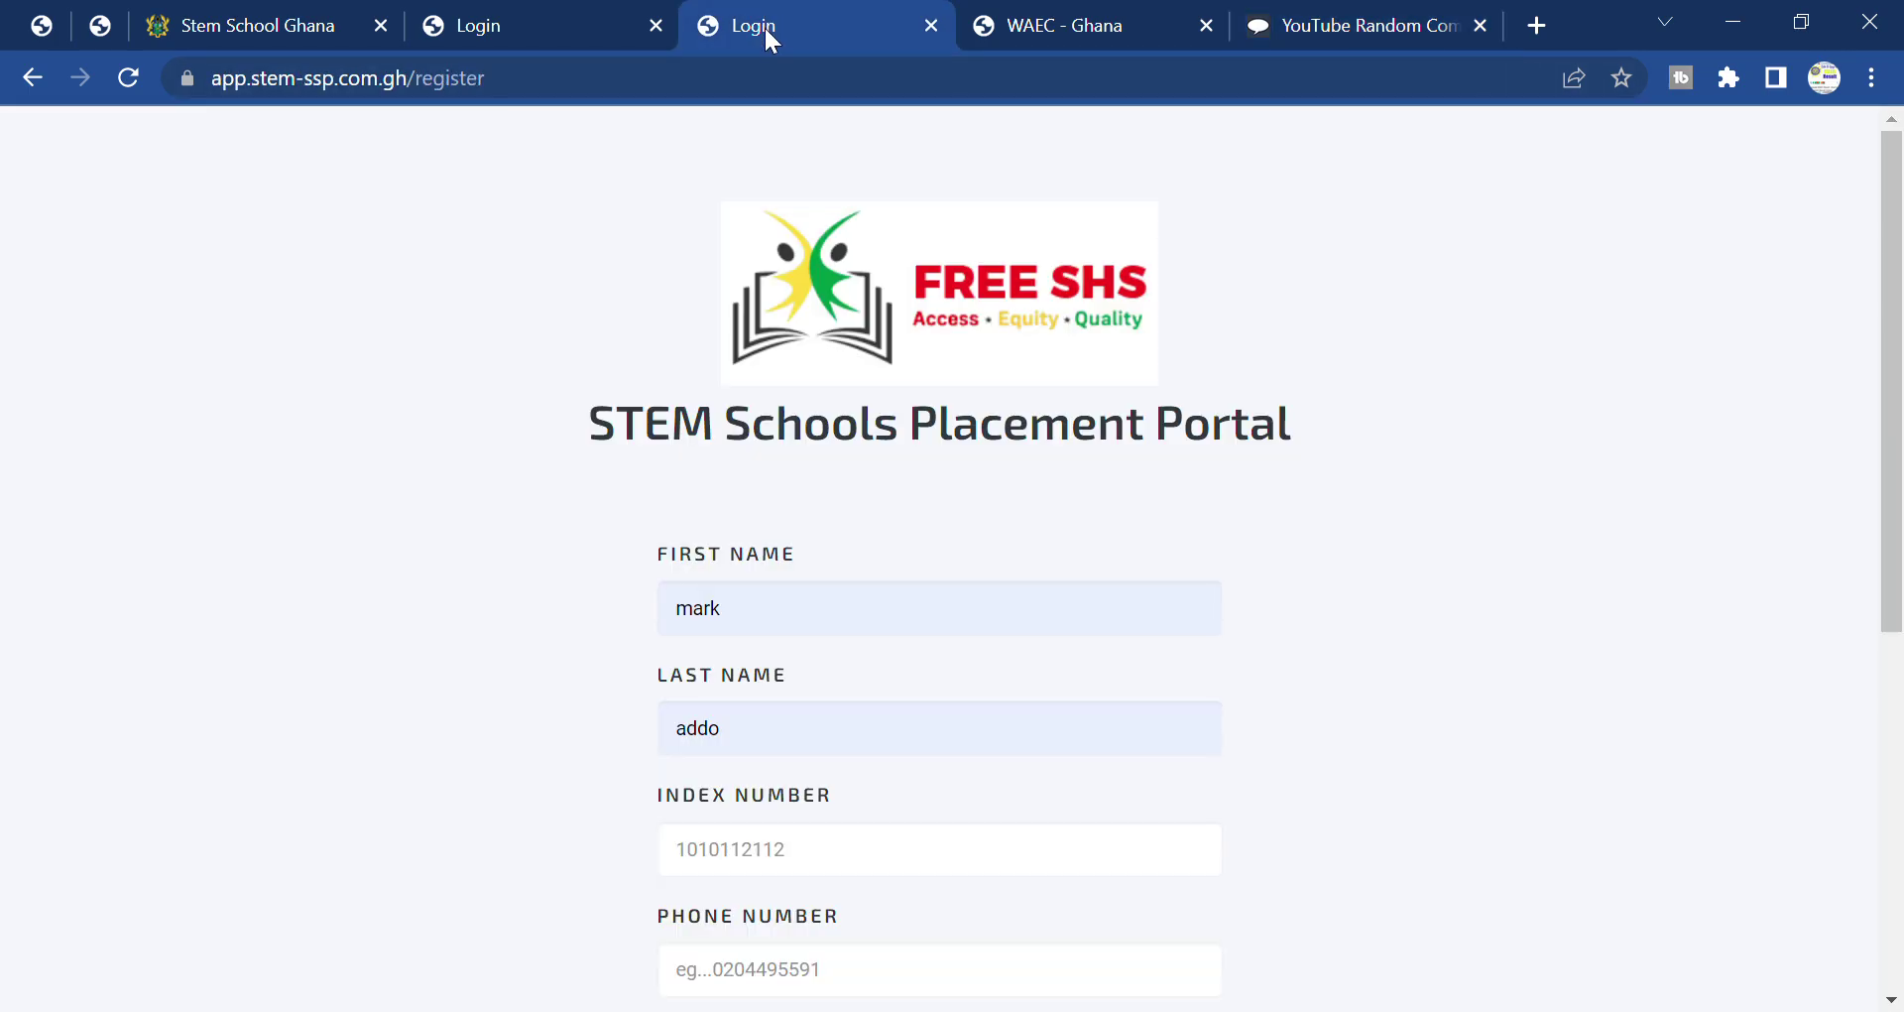
{"action": "left_click", "coordinate": [509, 16]}
{"action": "left_click", "coordinate": [1104, 16]}
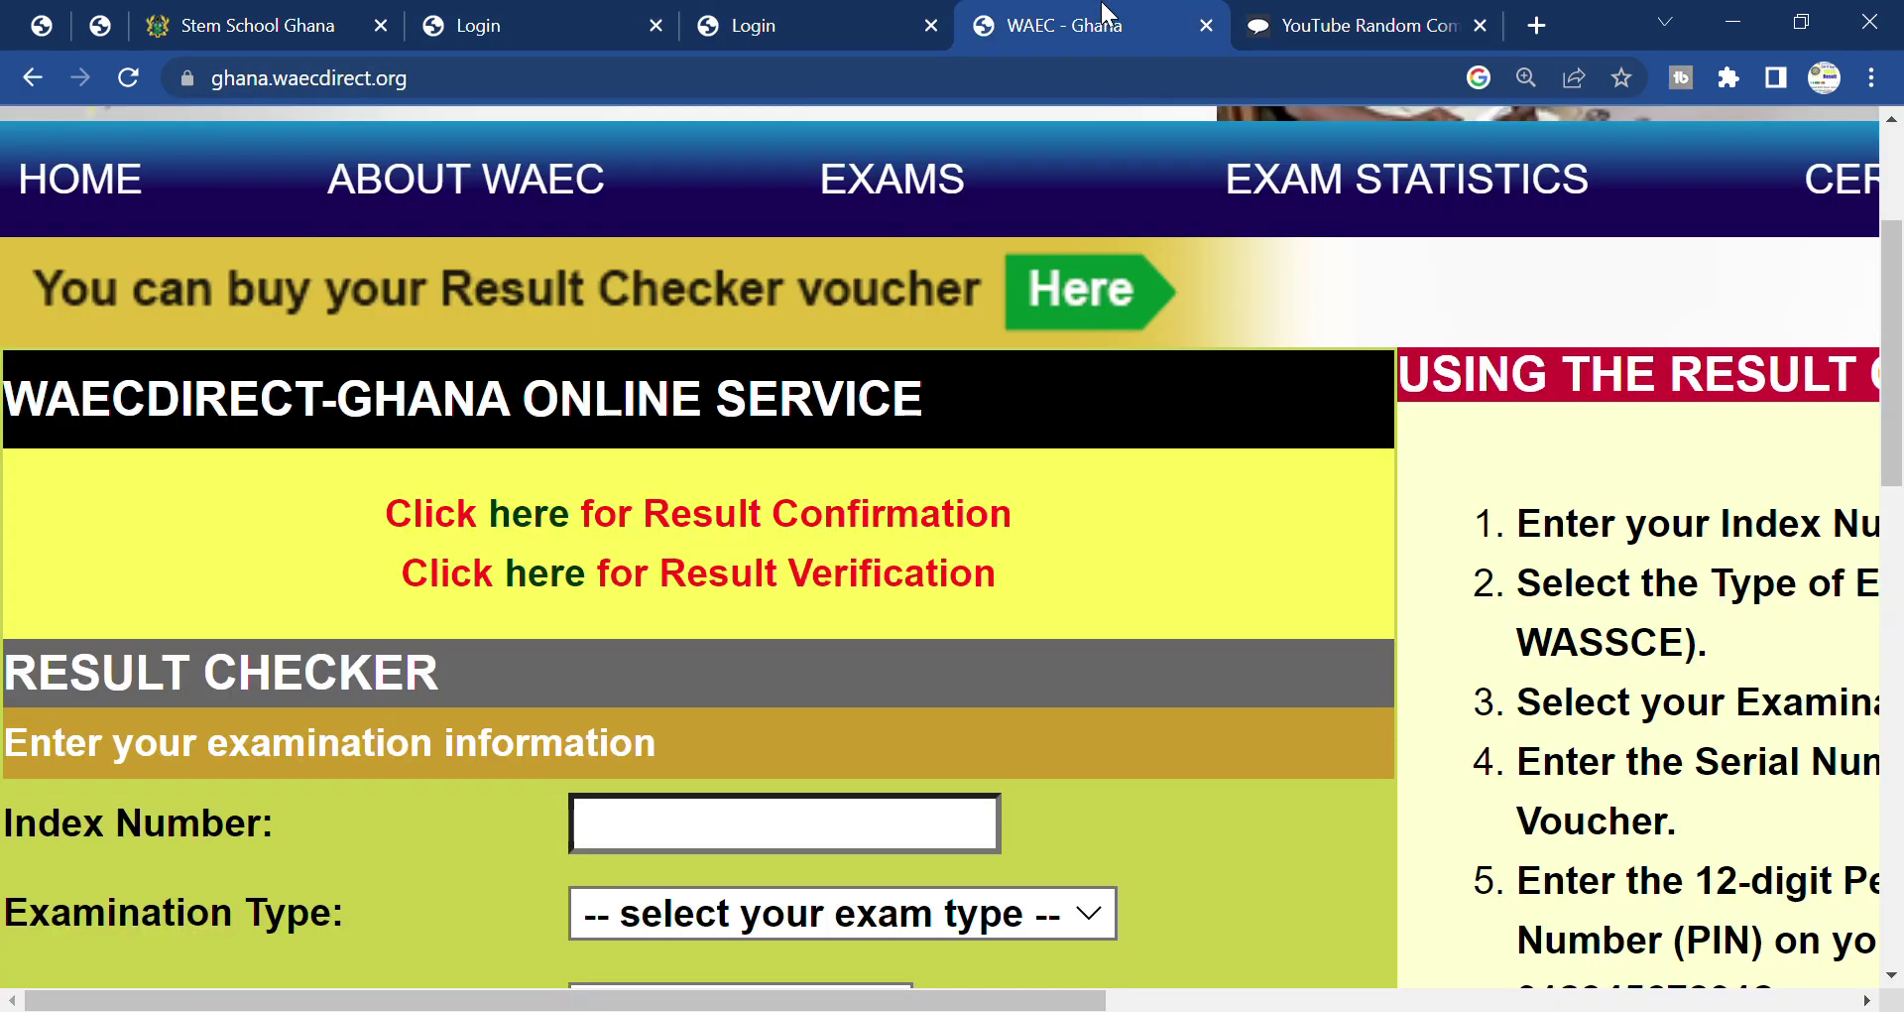
{"action": "left_click", "coordinate": [285, 24]}
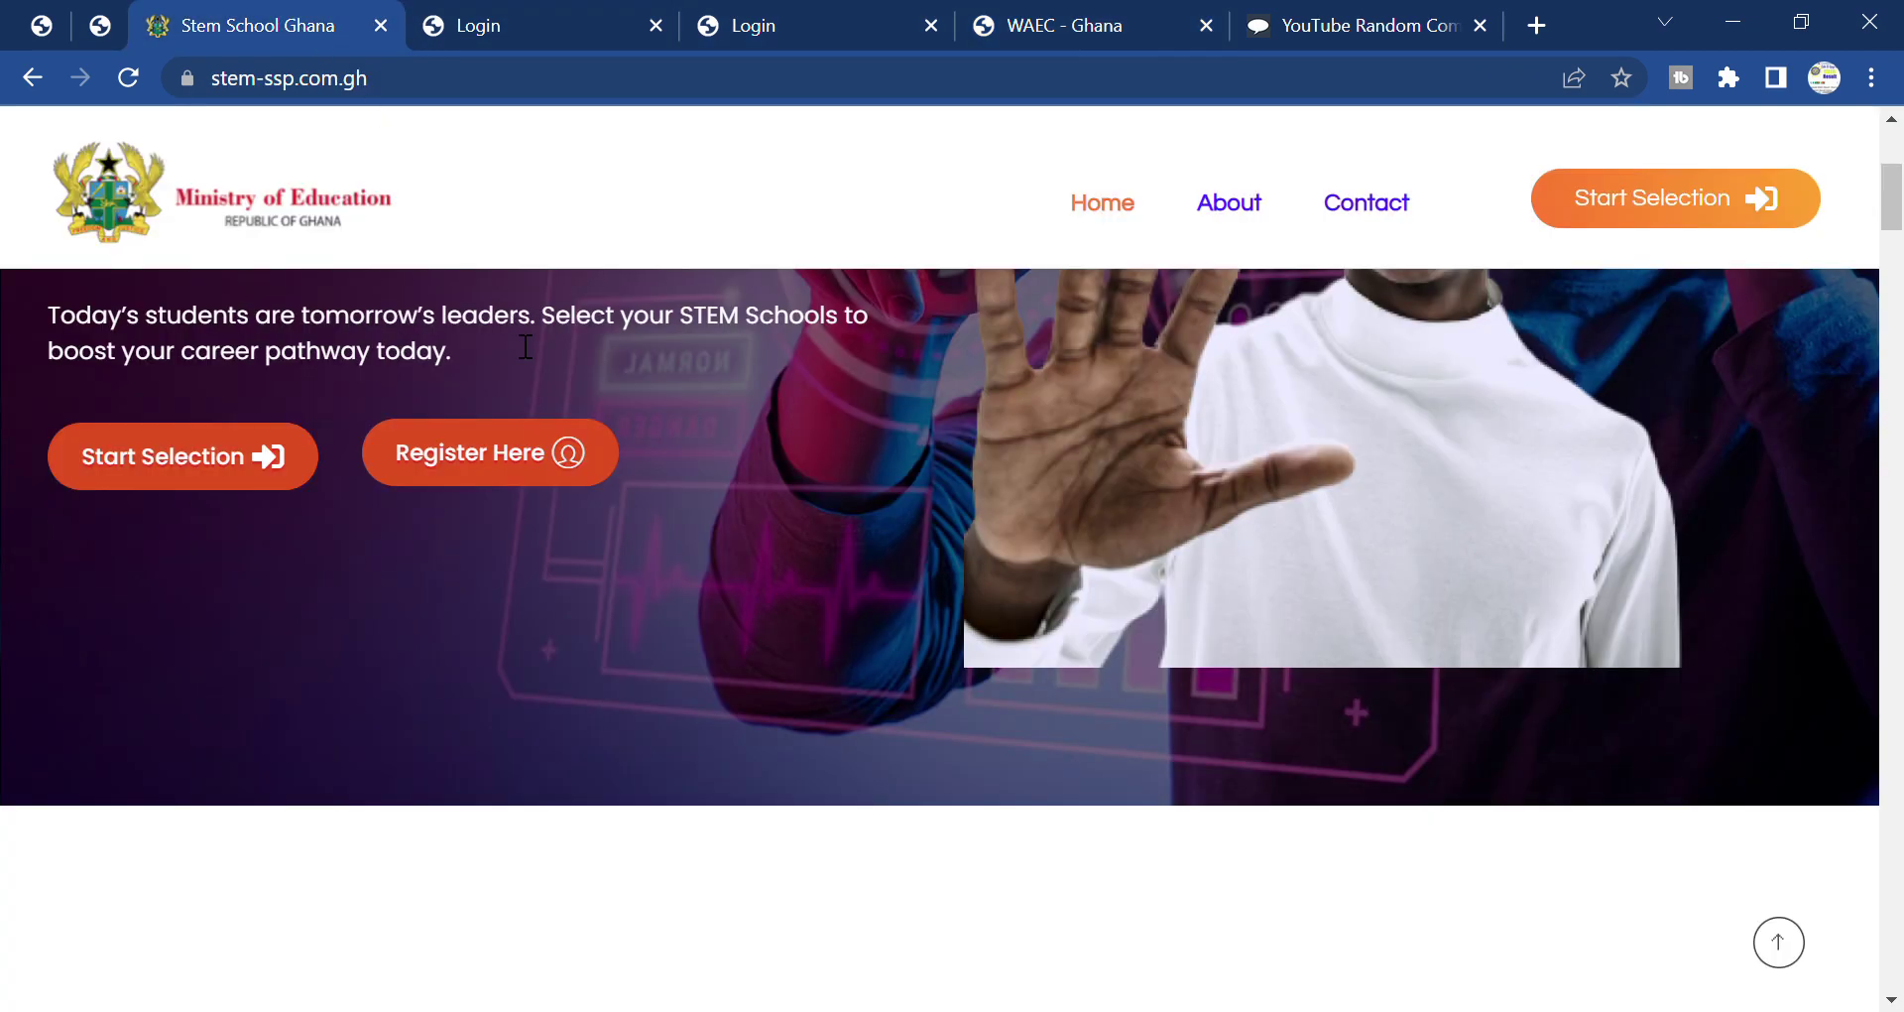
{"action": "scroll", "coordinate": [553, 404], "scroll_direction": "up", "scroll_amount": 5}
Review the registration form: first and last names filled, index number and phone still blank.
{"action": "left_click", "coordinate": [808, 20]}
{"action": "scroll", "coordinate": [843, 595], "scroll_direction": "down", "scroll_amount": 4}
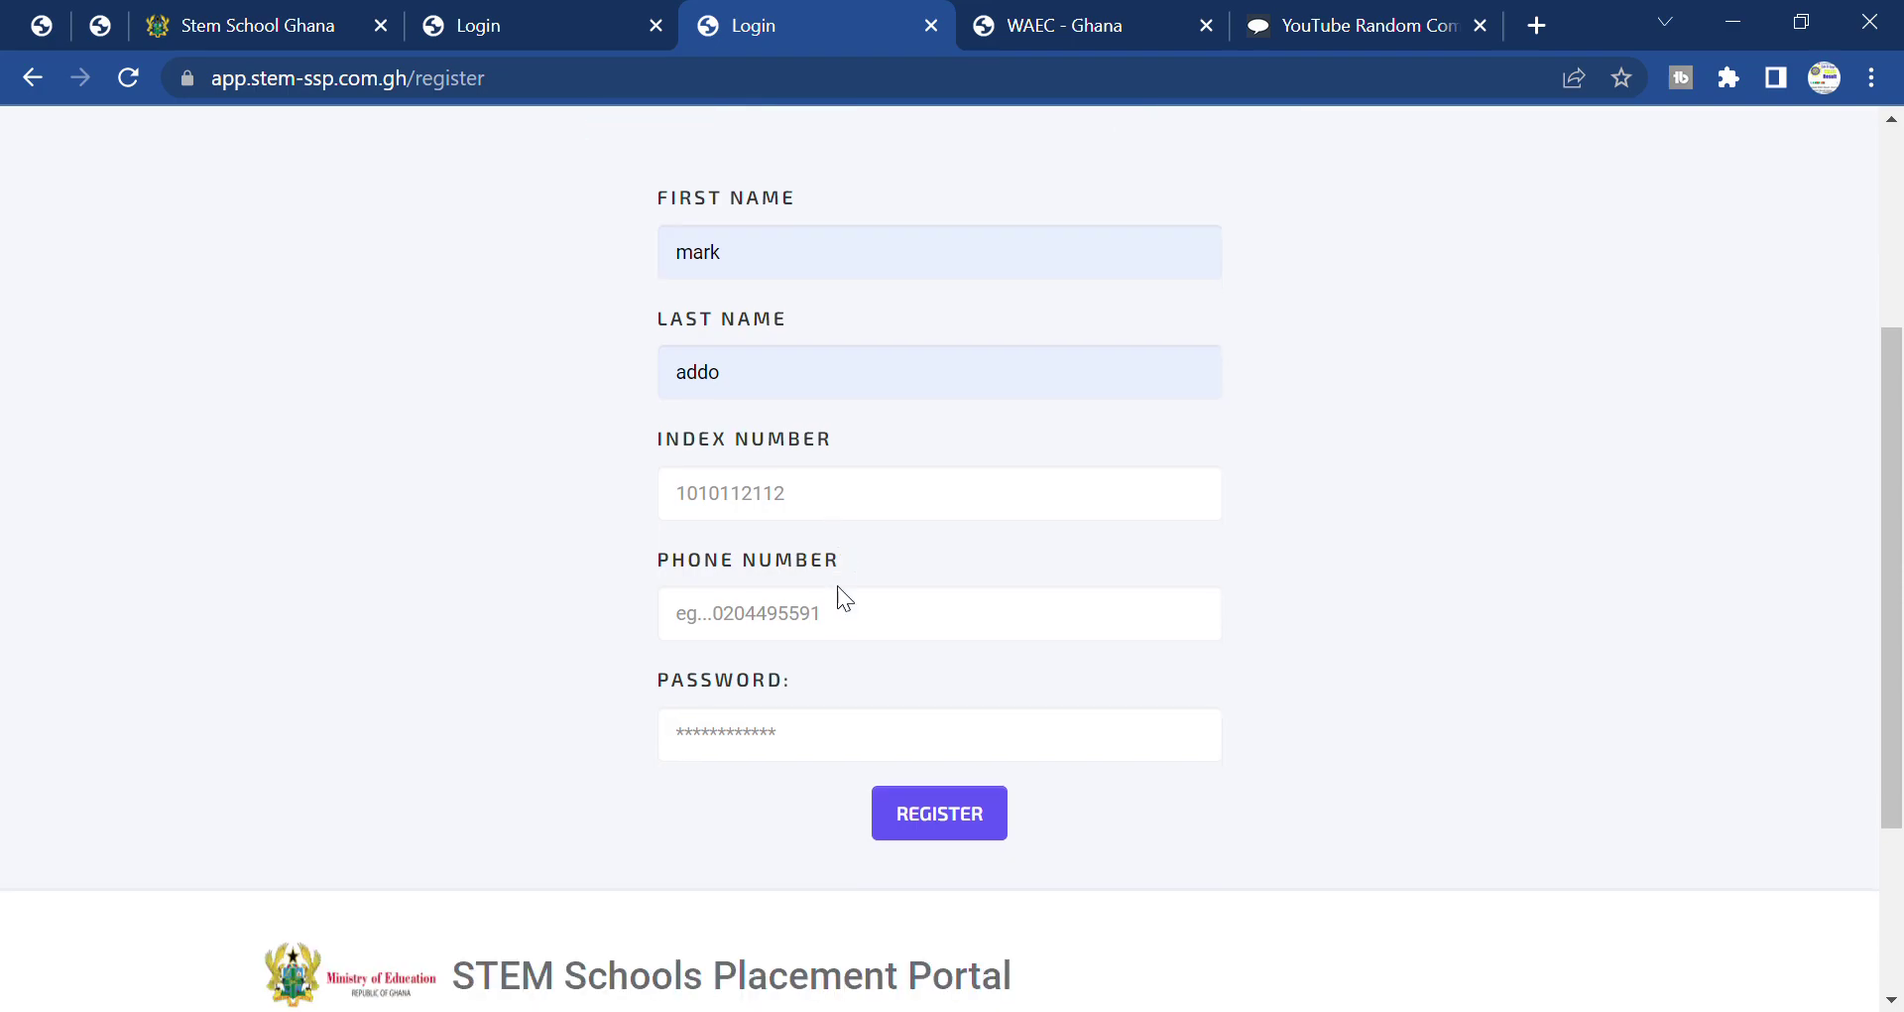
{"action": "scroll", "coordinate": [845, 598], "scroll_direction": "down", "scroll_amount": 2}
{"action": "scroll", "coordinate": [838, 586], "scroll_direction": "down", "scroll_amount": 1}
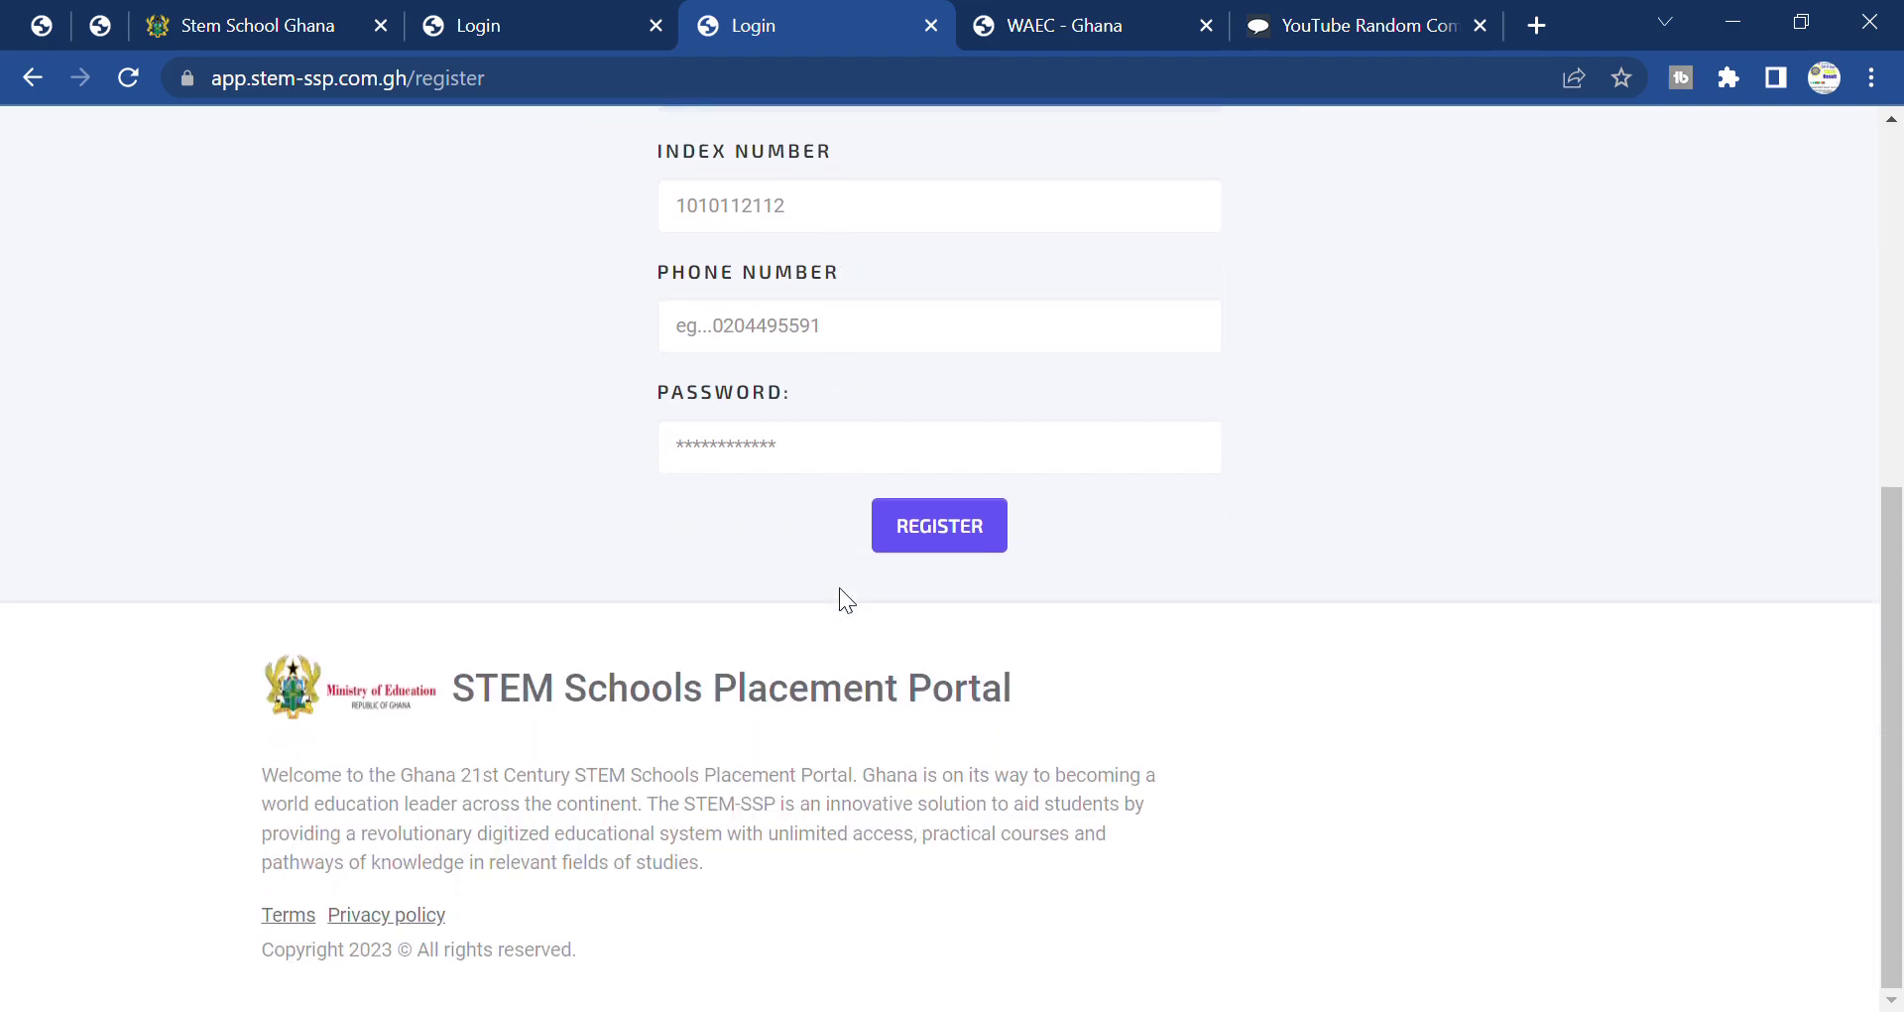
{"action": "scroll", "coordinate": [839, 587], "scroll_direction": "up", "scroll_amount": 5}
{"action": "scroll", "coordinate": [839, 587], "scroll_direction": "up", "scroll_amount": 1}
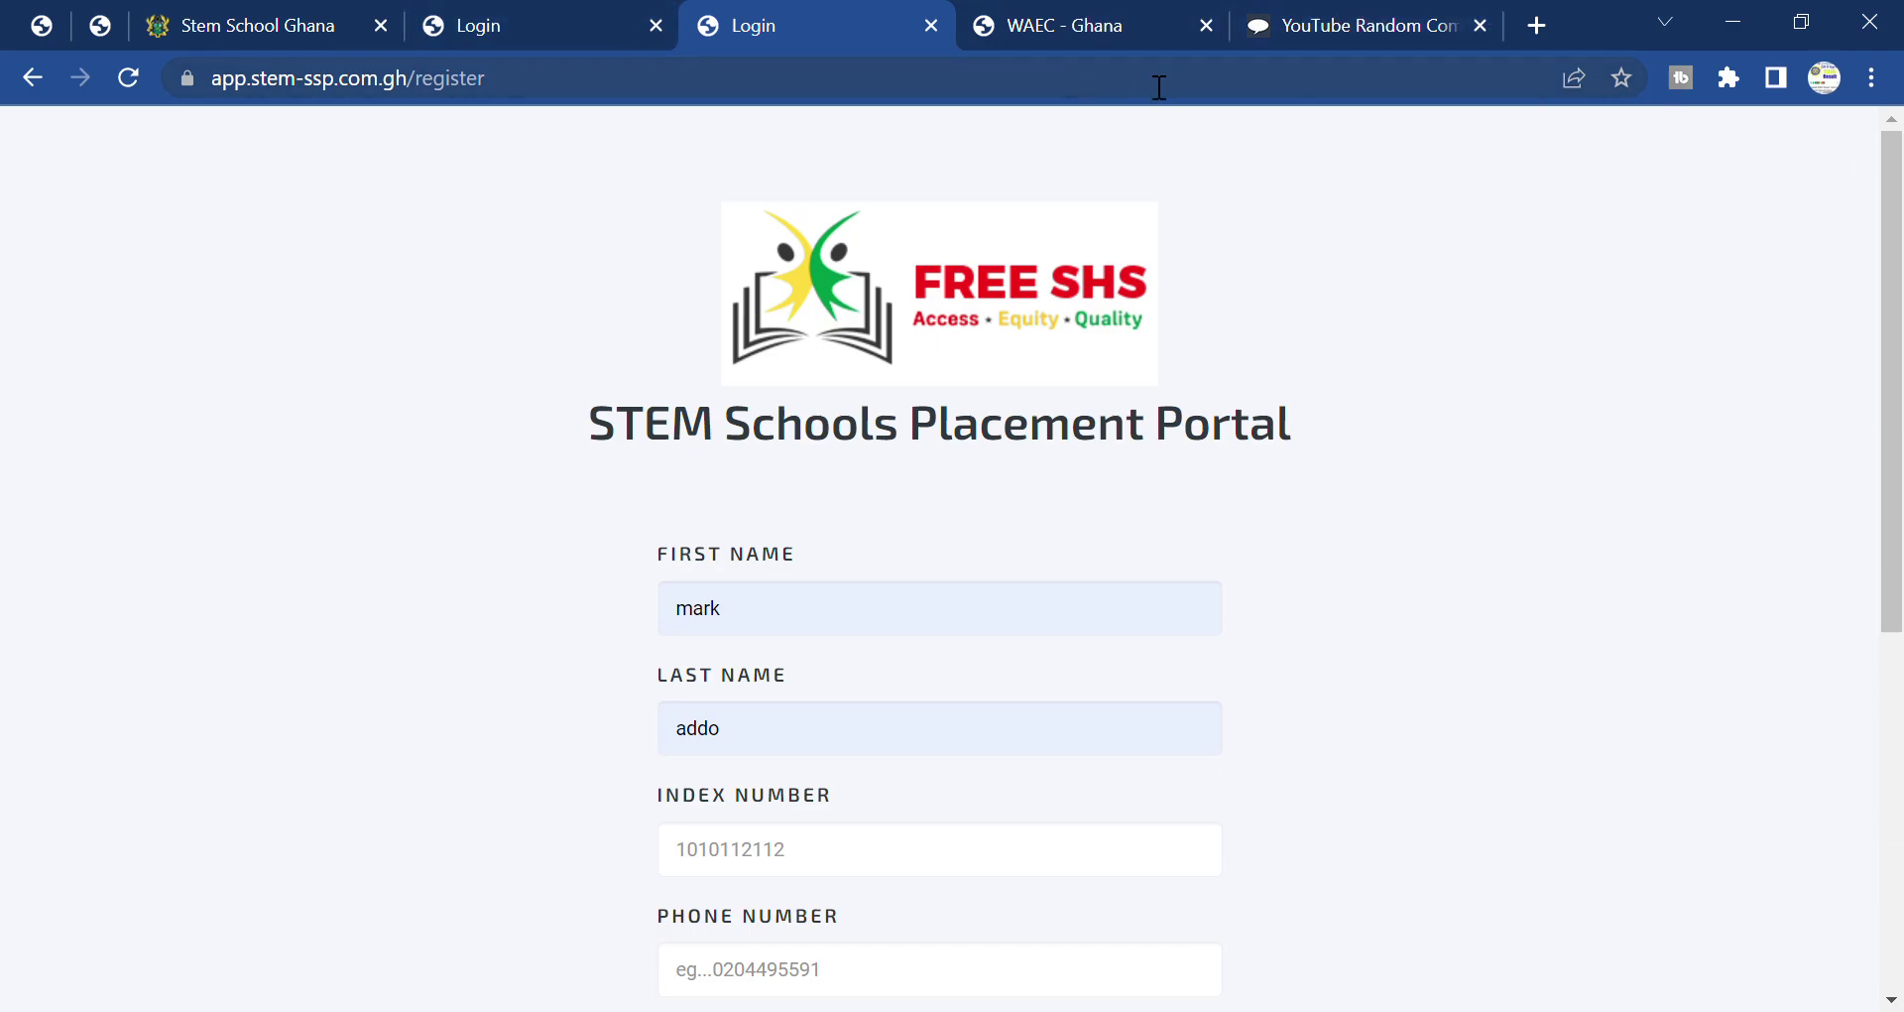
{"action": "left_click", "coordinate": [1319, 15]}
On the WAEC result checker, set Examination Type to BECE and Examination Year to 2022.
{"action": "left_click", "coordinate": [1181, 30]}
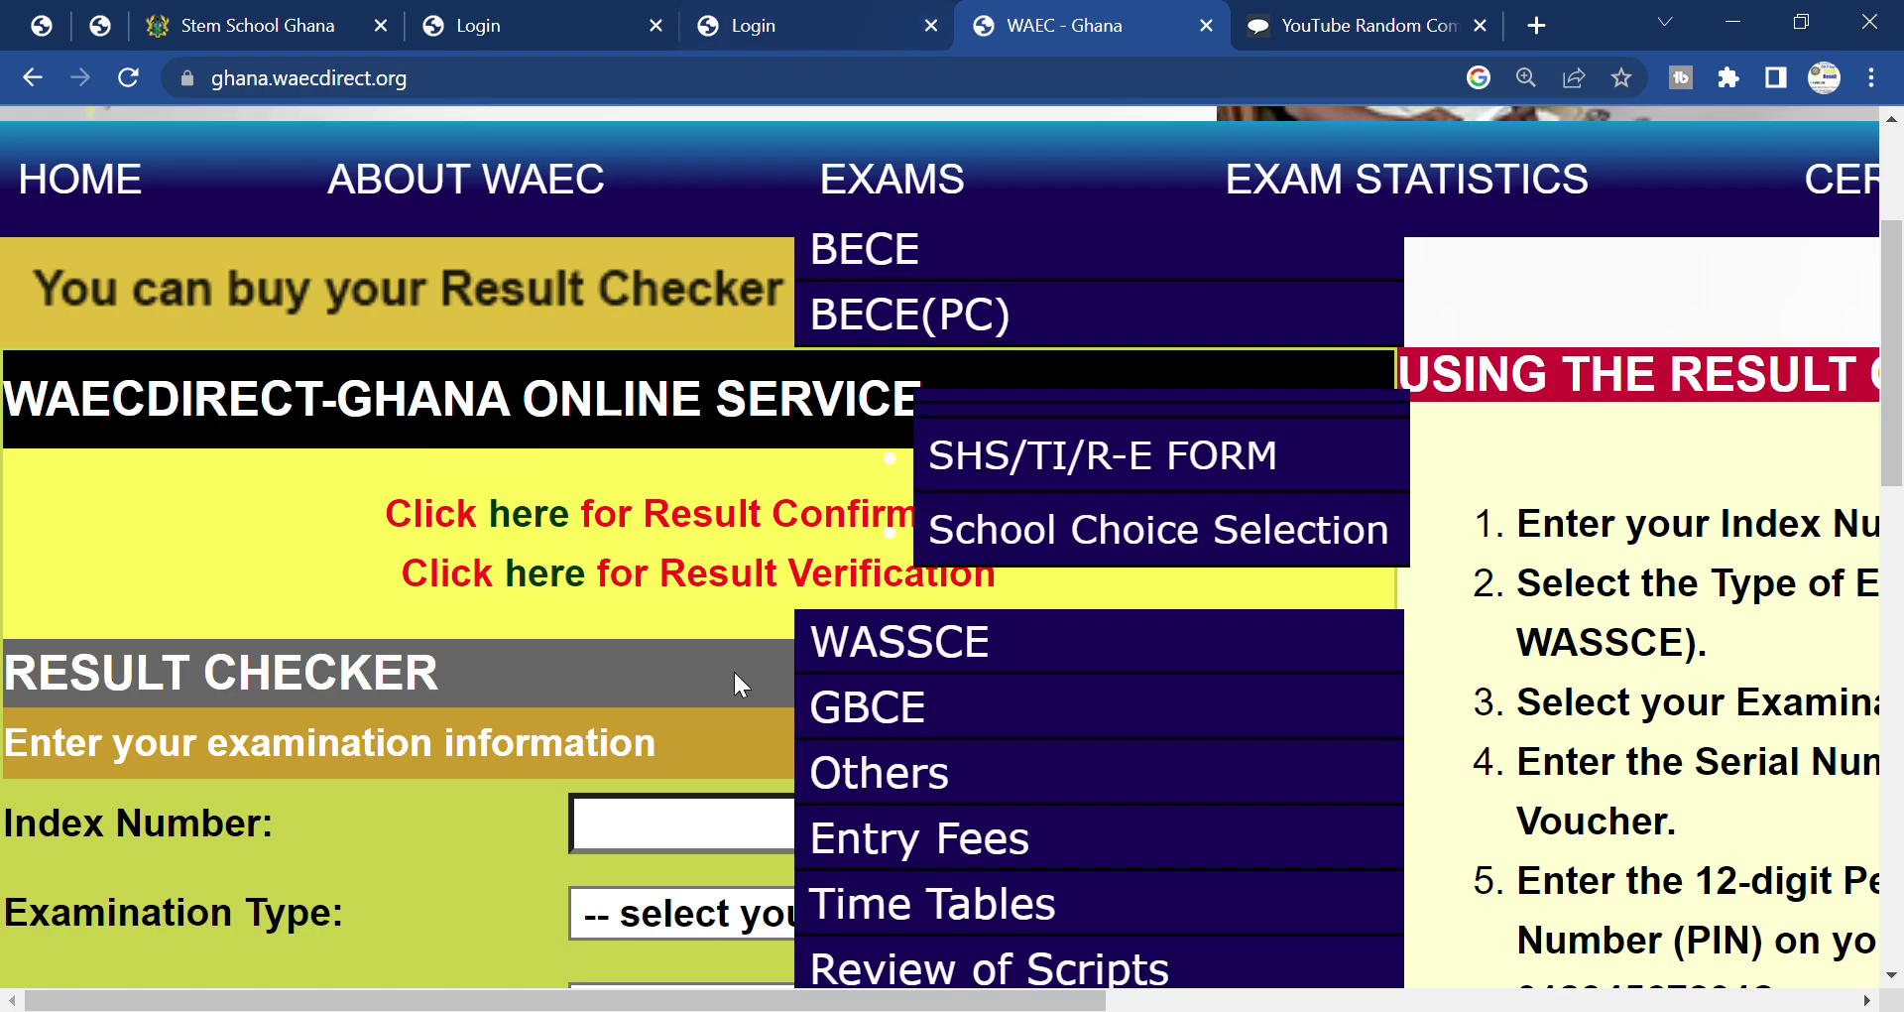
{"action": "scroll", "coordinate": [787, 678], "scroll_direction": "down", "scroll_amount": 3}
{"action": "scroll", "coordinate": [1279, 567], "scroll_direction": "down", "scroll_amount": 3}
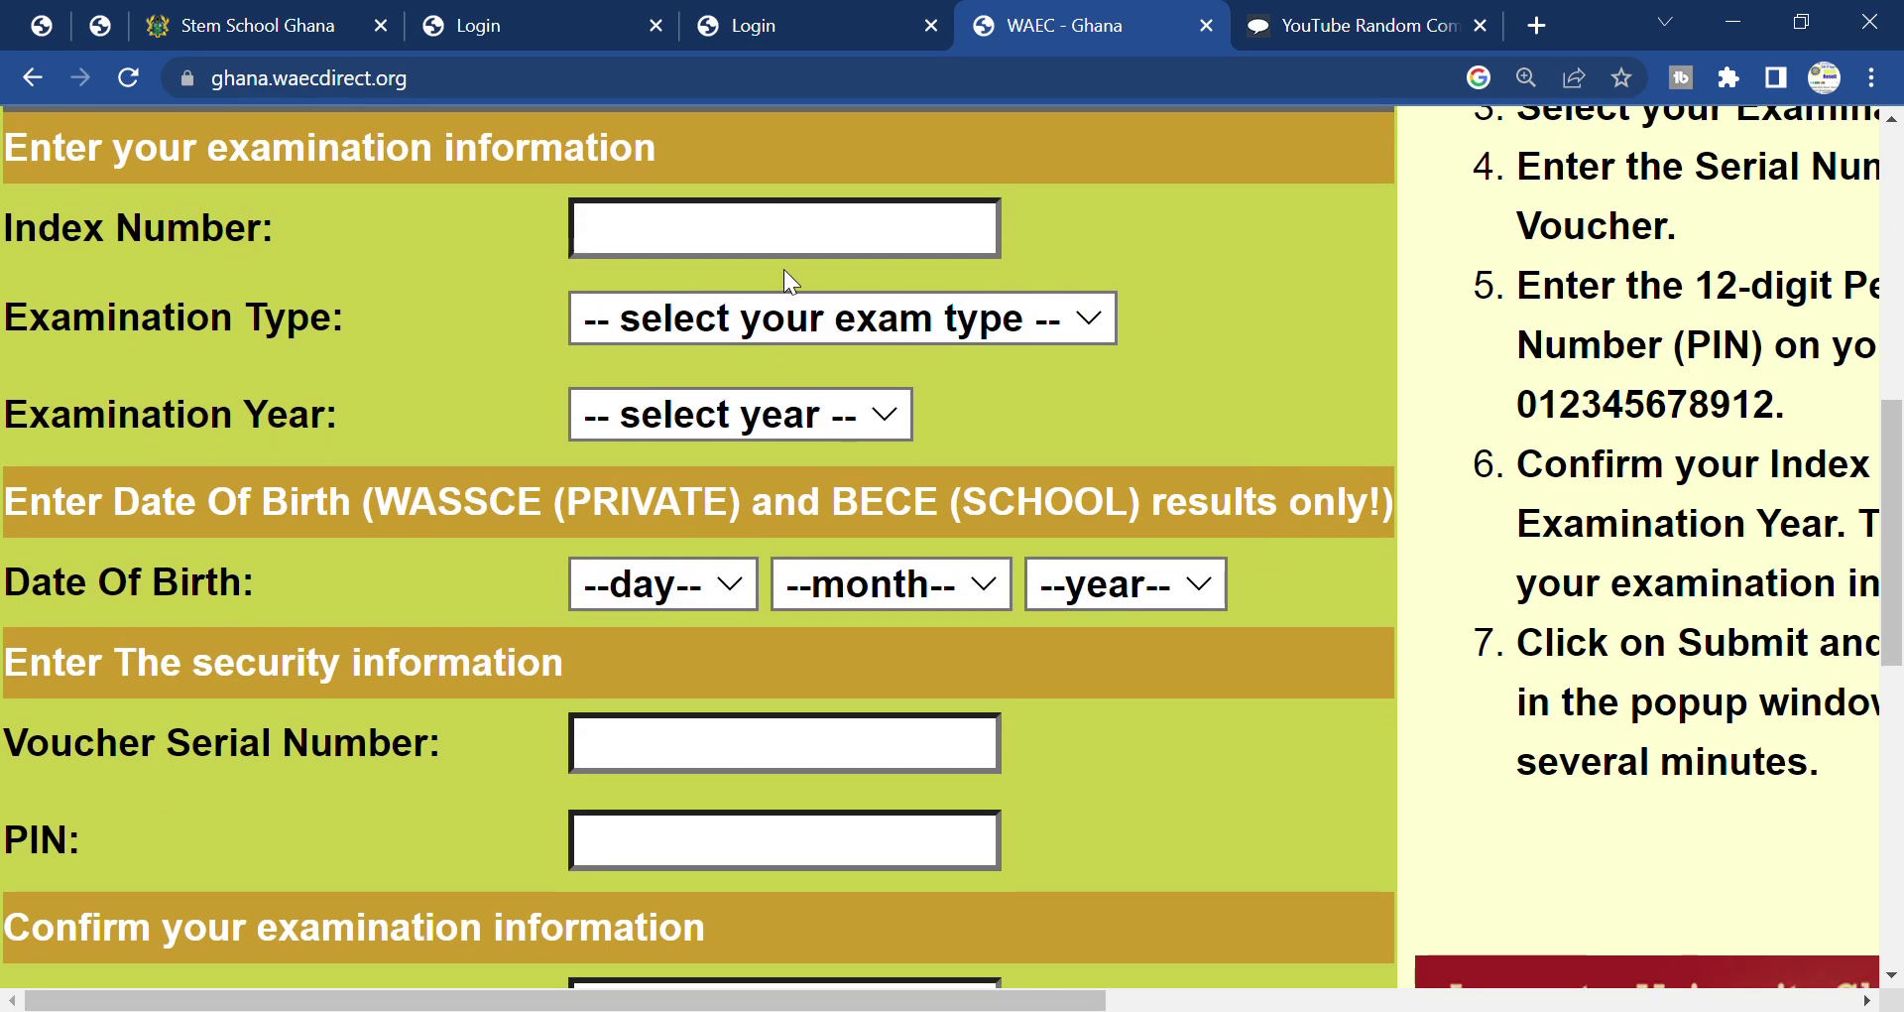
{"action": "left_click", "coordinate": [750, 754]}
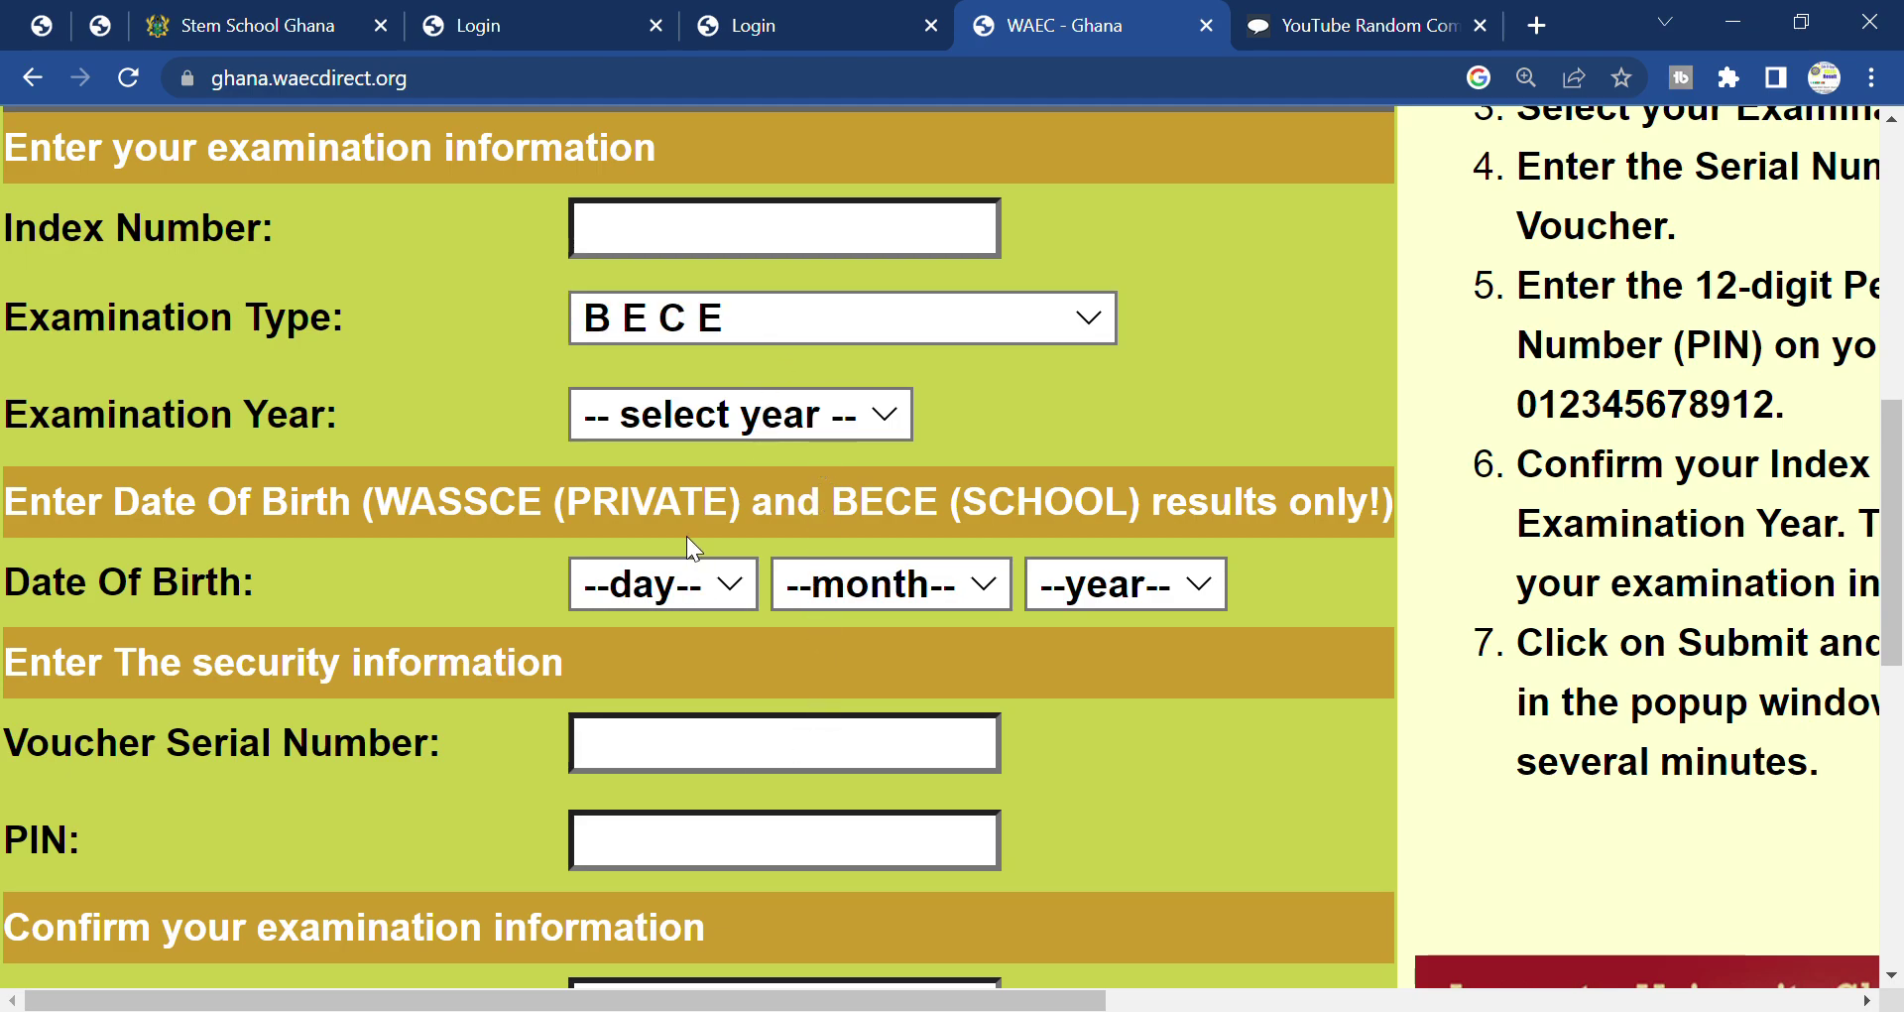
{"action": "left_click", "coordinate": [741, 414]}
{"action": "left_click", "coordinate": [807, 501]}
{"action": "scroll", "coordinate": [982, 678], "scroll_direction": "down", "scroll_amount": 6}
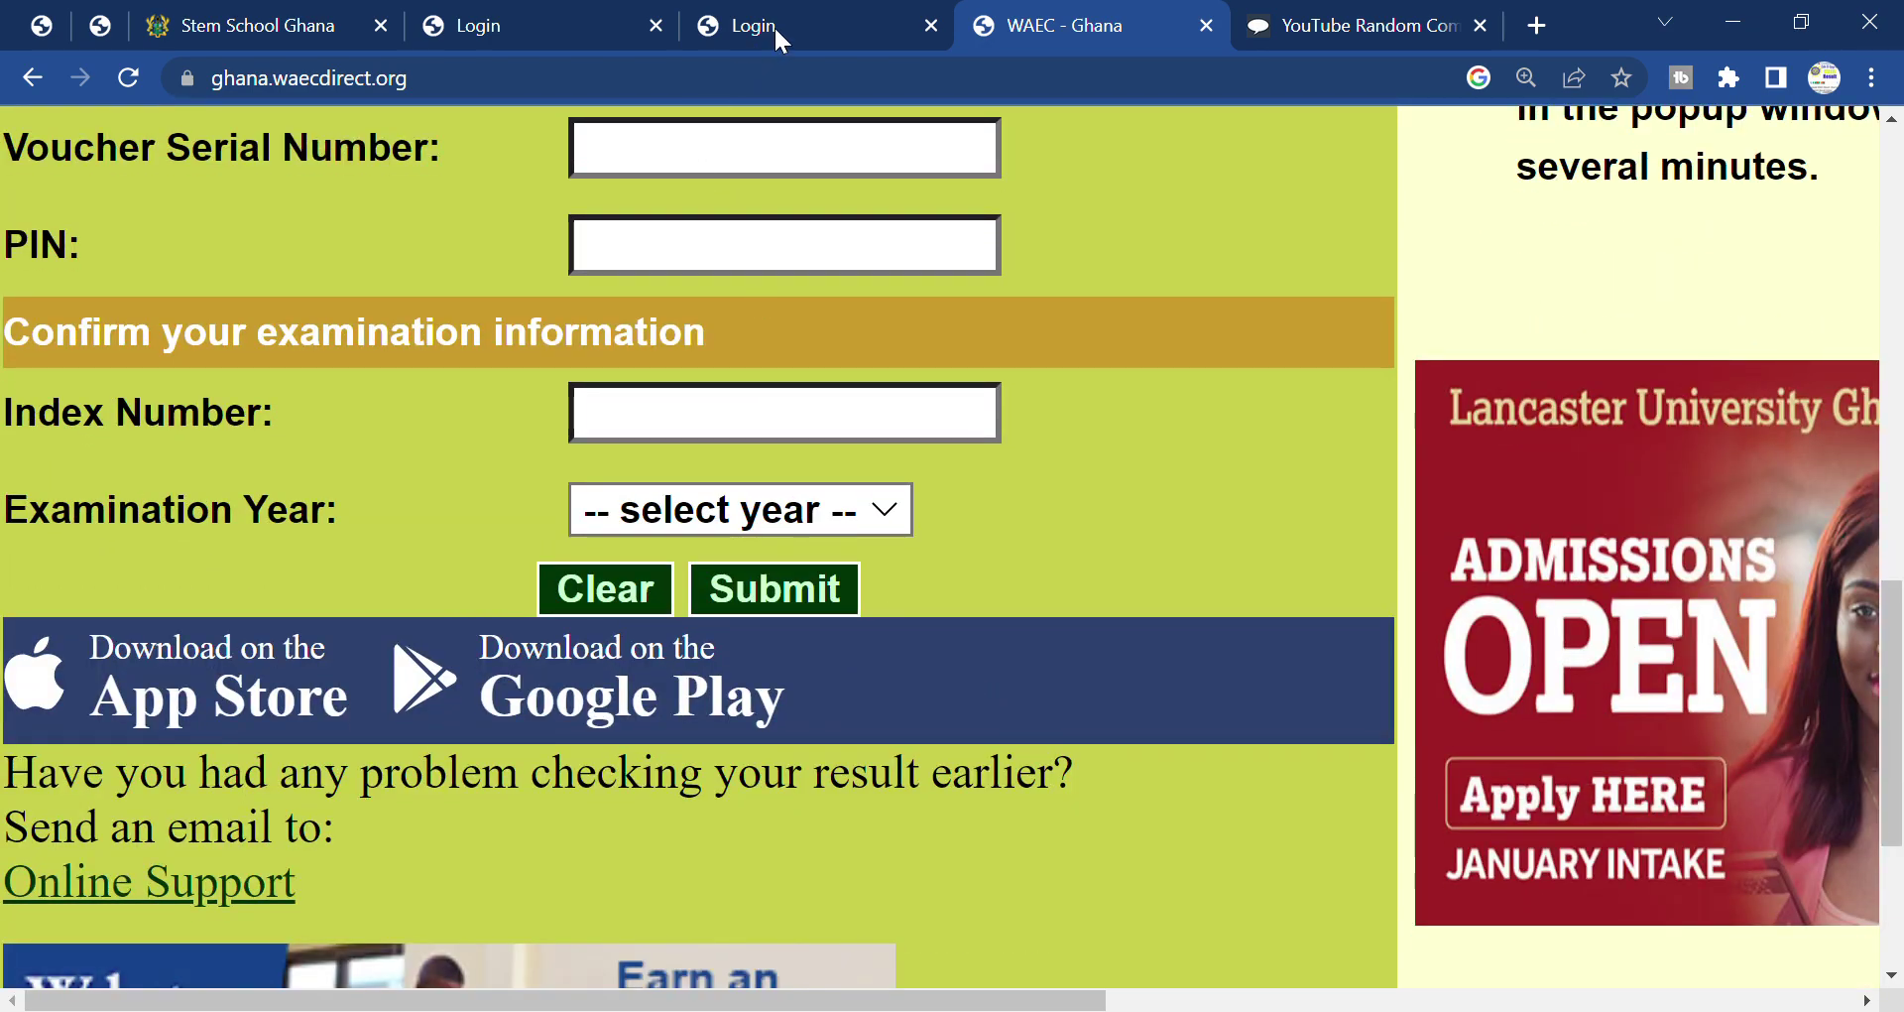
{"action": "scroll", "coordinate": [1340, 557], "scroll_direction": "up", "scroll_amount": 10}
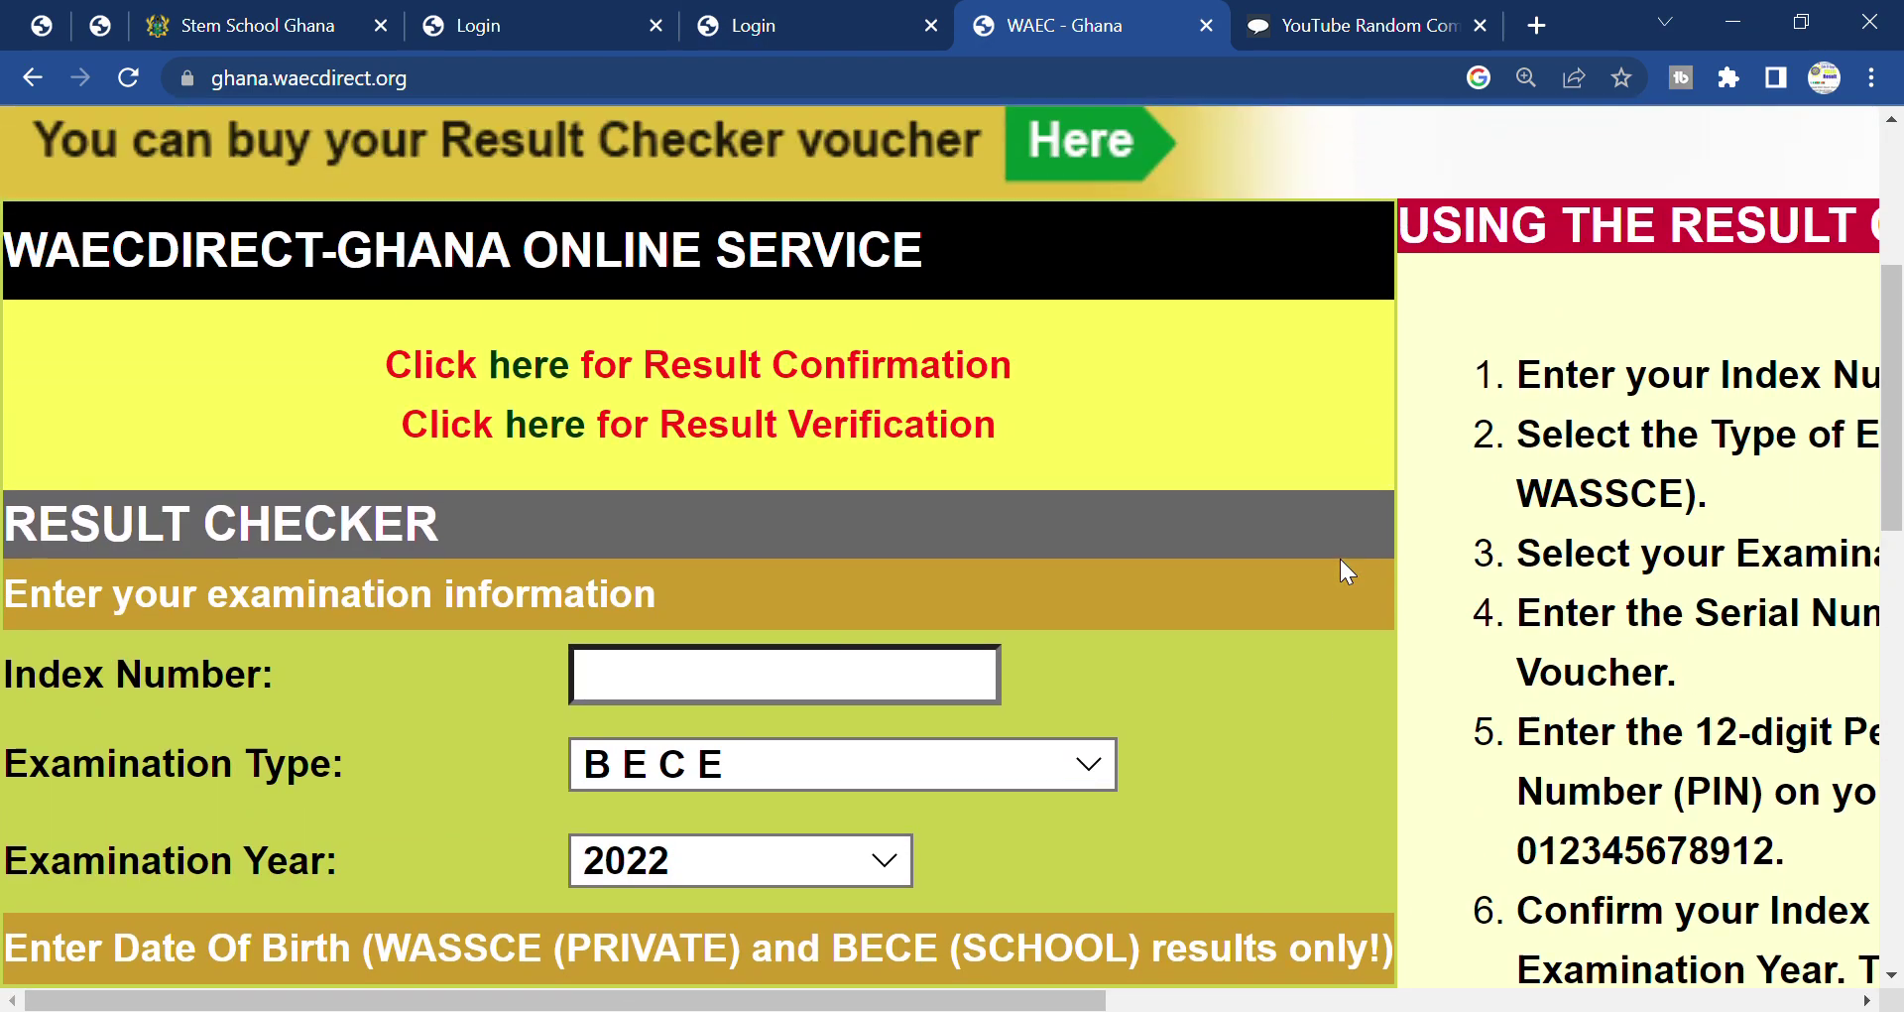
{"action": "scroll", "coordinate": [1341, 557], "scroll_direction": "up", "scroll_amount": 5}
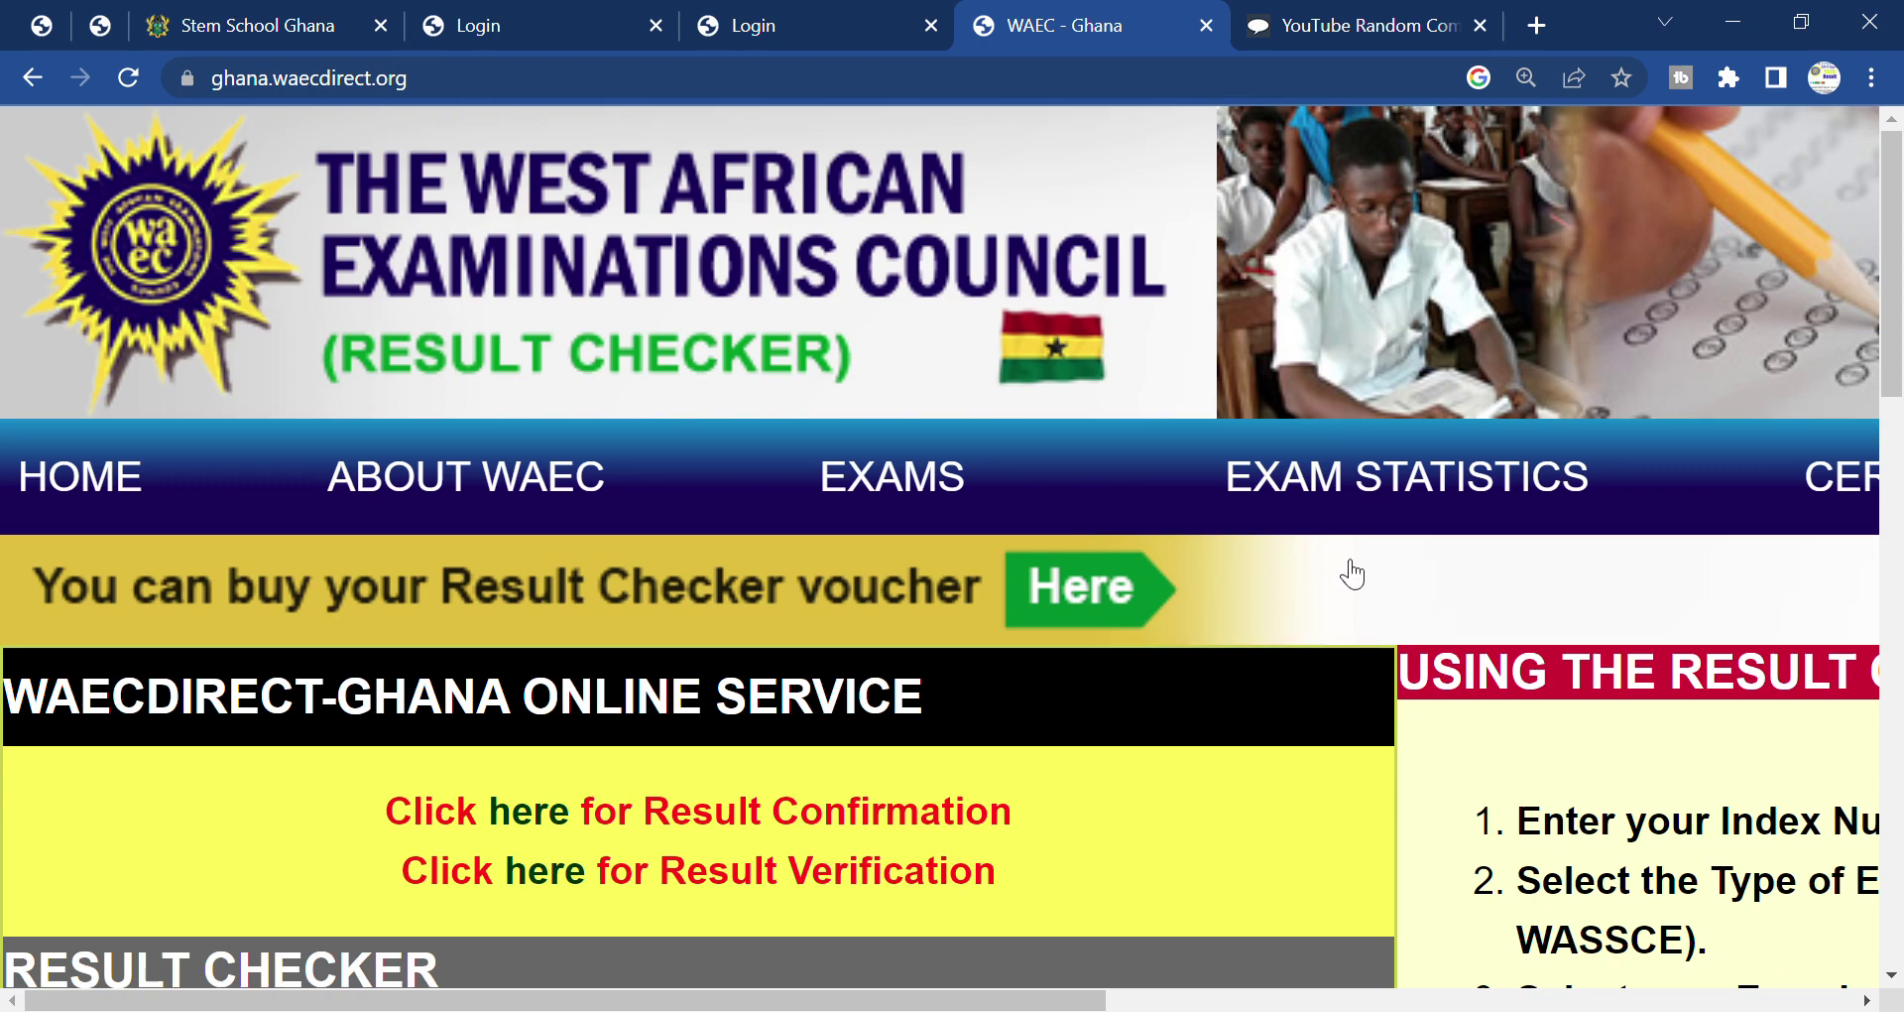